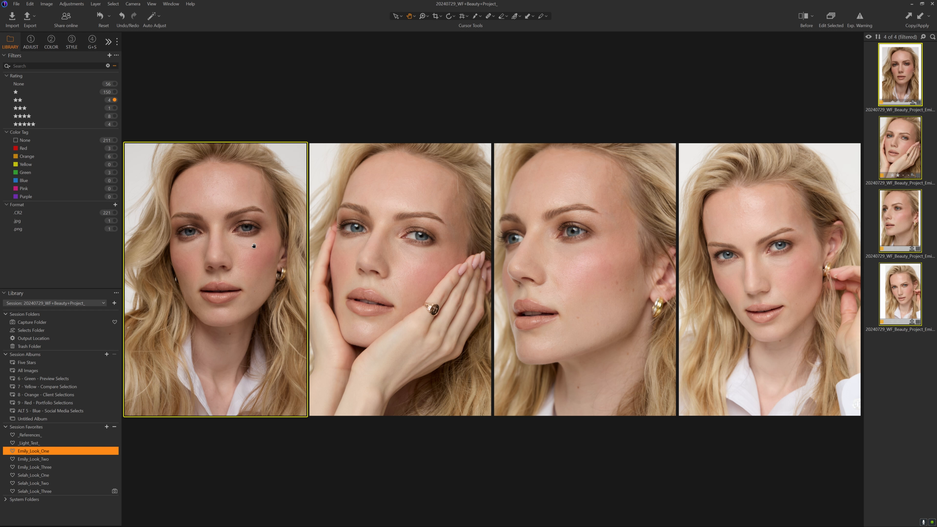
# - Inspect the skin and makeup in each of the four compared portraits up close, ending with the full images
pyautogui.scroll(2, 230, 246)
pyautogui.scroll(-2, 230, 246)
pyautogui.scroll(2, 356, 238)
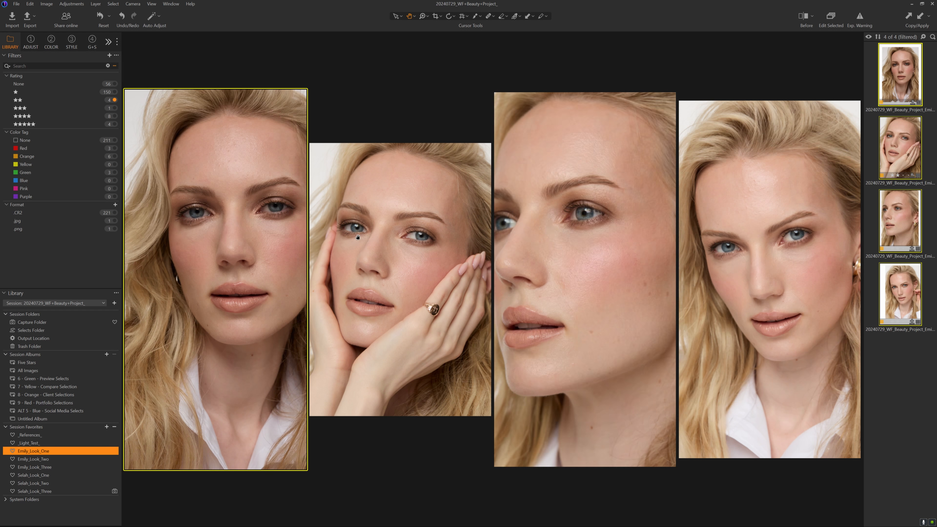
pyautogui.scroll(-2, 357, 238)
pyautogui.scroll(2, 391, 241)
pyautogui.scroll(2, 604, 248)
pyautogui.scroll(-2, 604, 247)
pyautogui.scroll(-2, 743, 241)
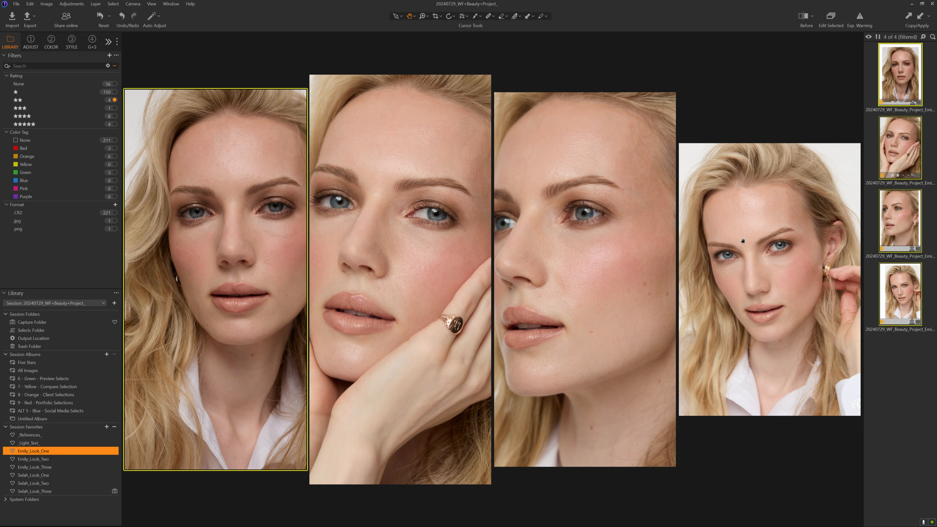
pyautogui.scroll(-2, 594, 241)
pyautogui.scroll(-2, 354, 246)
pyautogui.scroll(-2, 271, 258)
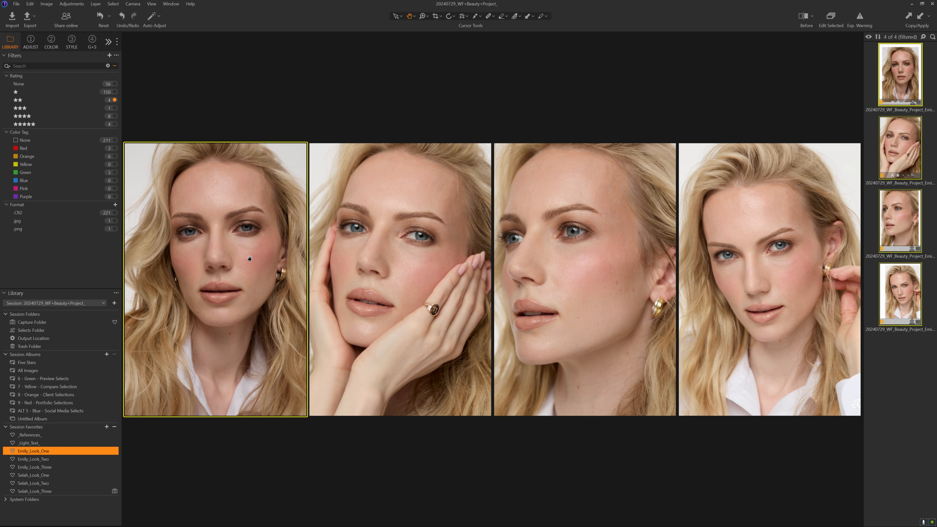
# - Enlarge the four portraits to compare the eyes, cheeks and skin texture across the faces
pyautogui.scroll(2, 251, 257)
pyautogui.scroll(2, 359, 238)
pyautogui.scroll(-2, 360, 251)
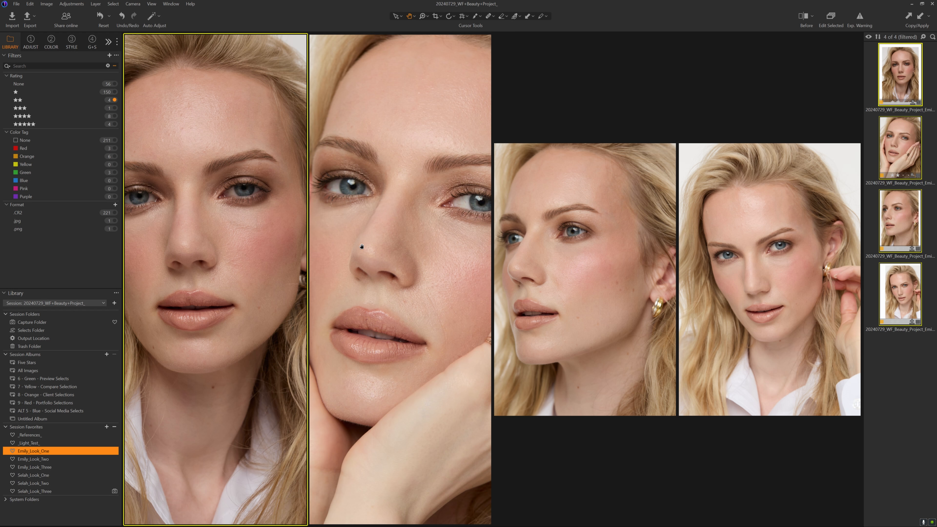
pyautogui.scroll(2, 559, 245)
pyautogui.scroll(-1, 565, 244)
pyautogui.scroll(2, 725, 245)
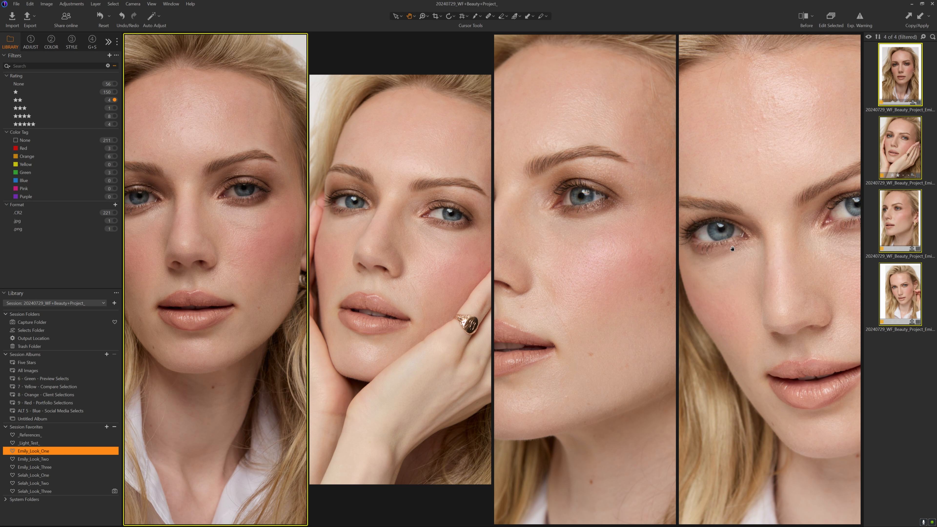
pyautogui.scroll(-2, 738, 249)
pyautogui.scroll(2, 475, 231)
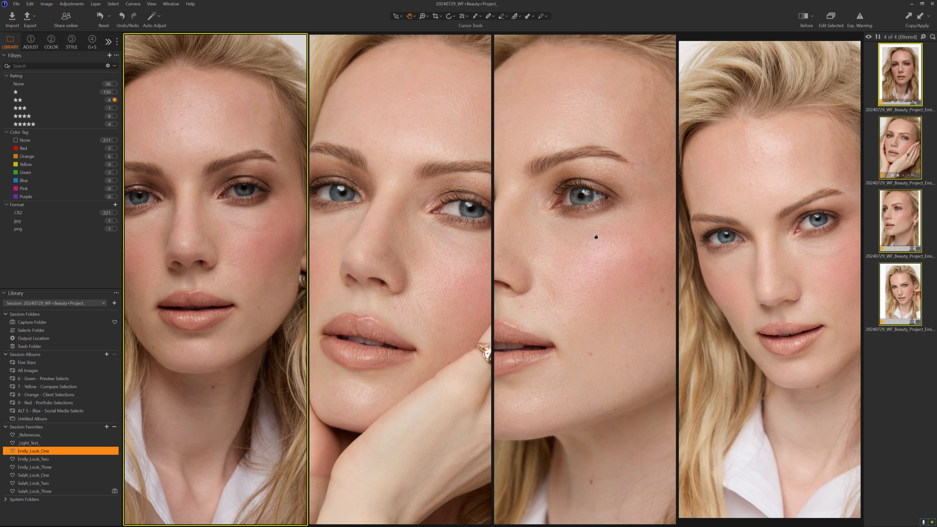
pyautogui.scroll(2, 765, 236)
pyautogui.scroll(-2, 765, 235)
# - Reframe the four enlarged portraits around the eyes, cheeks and lips to compare their makeup and skin tones
pyautogui.click(765, 236)
pyautogui.scroll(2, 765, 236)
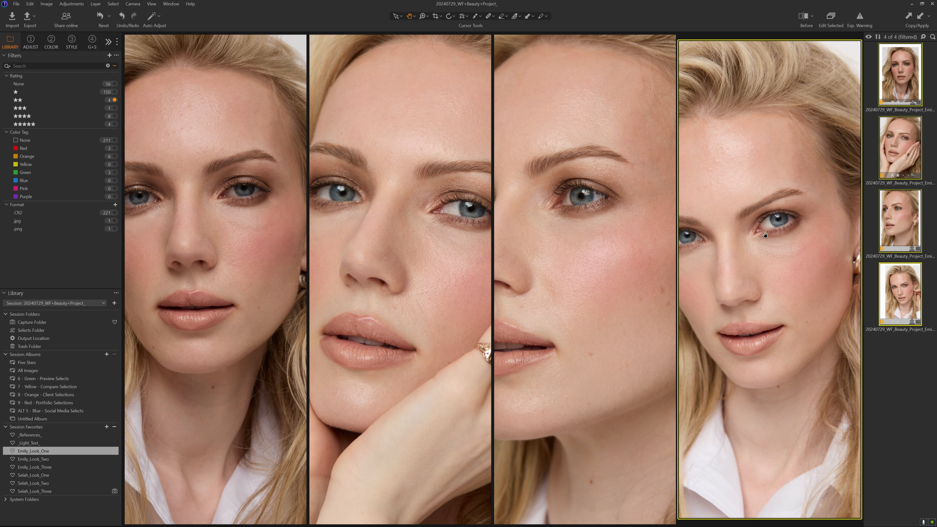
pyautogui.scroll(1, 765, 235)
pyautogui.moveTo(765, 260); pyautogui.dragTo(765, 213)
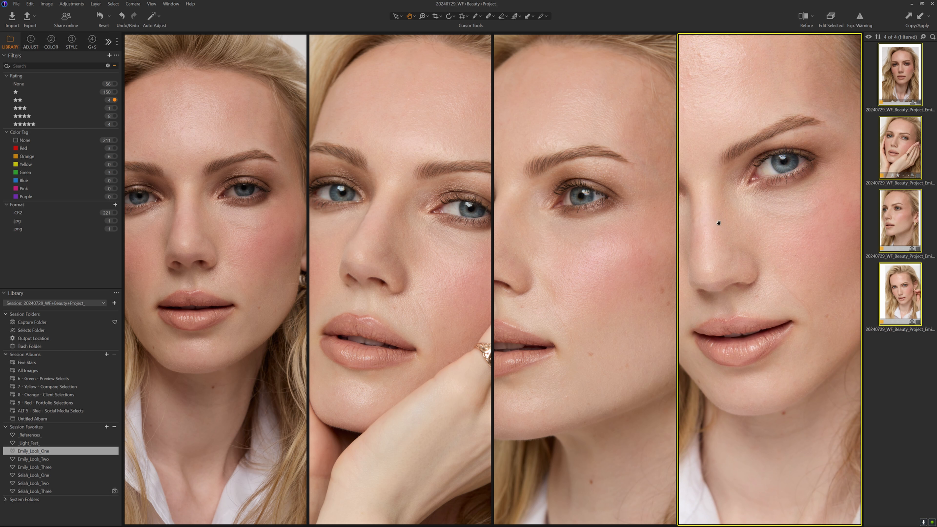
pyautogui.click(224, 257)
pyautogui.moveTo(224, 257); pyautogui.dragTo(239, 266)
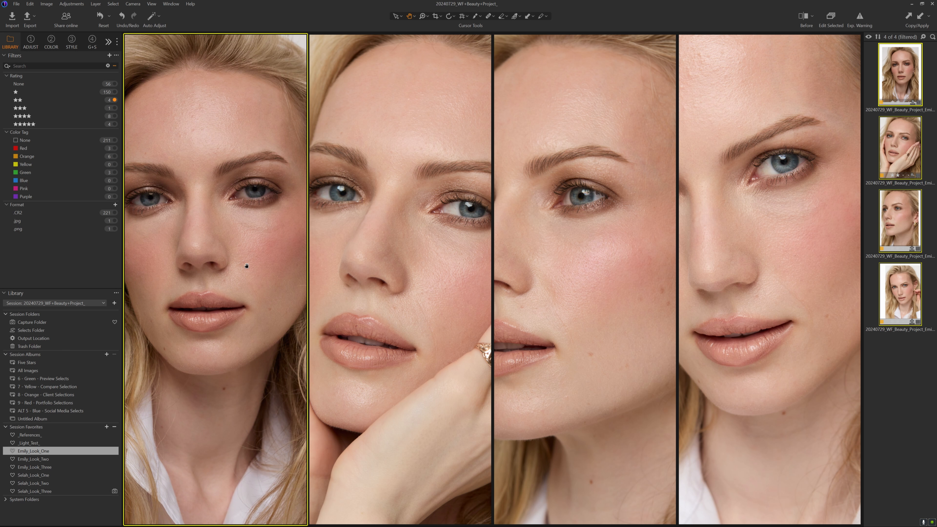
pyautogui.moveTo(458, 244); pyautogui.dragTo(453, 243)
pyautogui.click(734, 247)
pyautogui.moveTo(618, 255); pyautogui.dragTo(624, 255)
pyautogui.moveTo(446, 245); pyautogui.dragTo(450, 245)
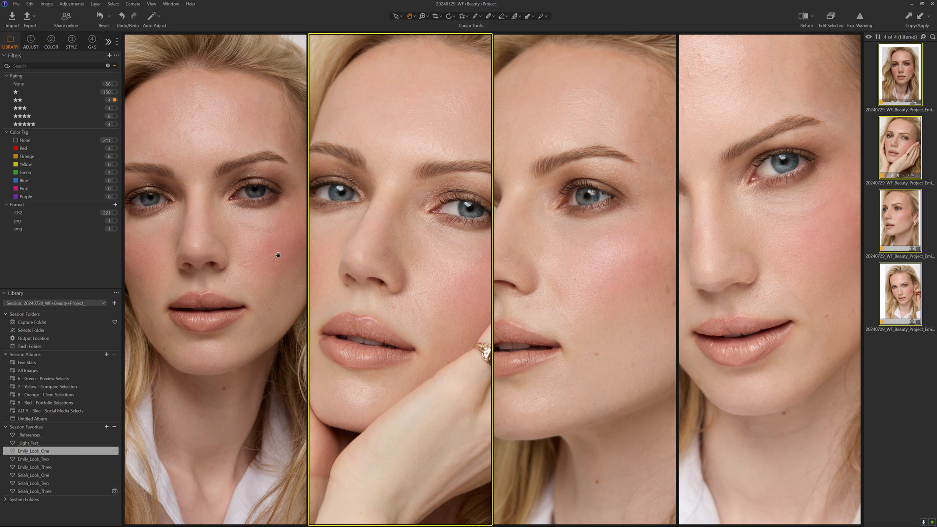
pyautogui.moveTo(242, 263); pyautogui.dragTo(245, 263)
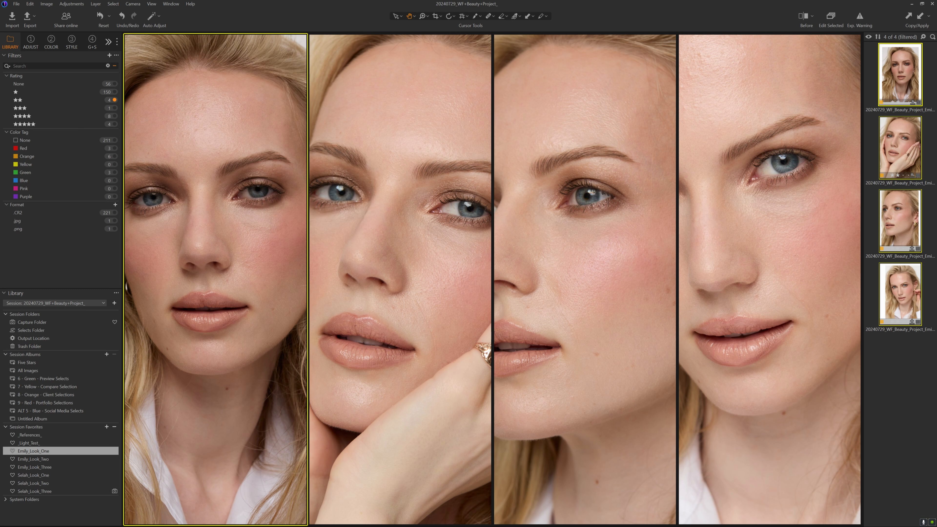
# - Switch to Chrome and open models.com in the new browser tab
pyautogui.moveTo(935, 150); pyautogui.dragTo(820, 2)
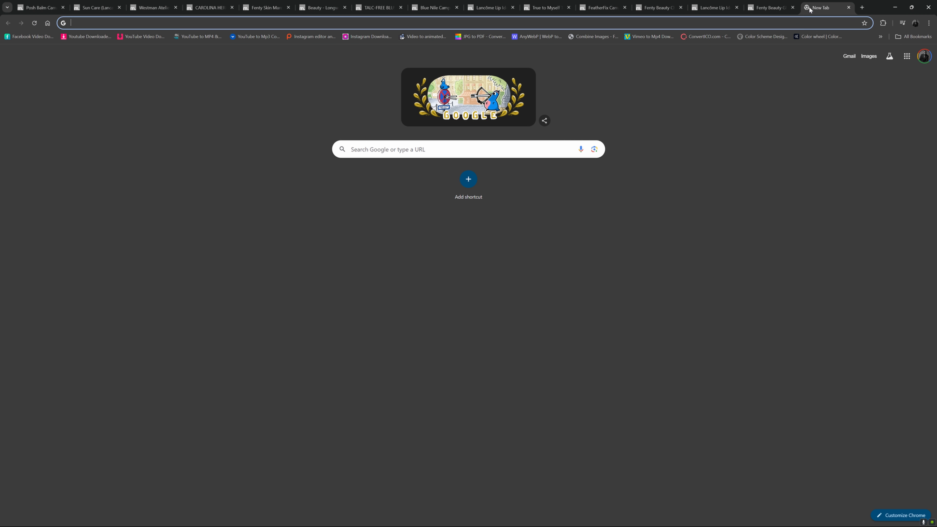
pyautogui.write('mo')
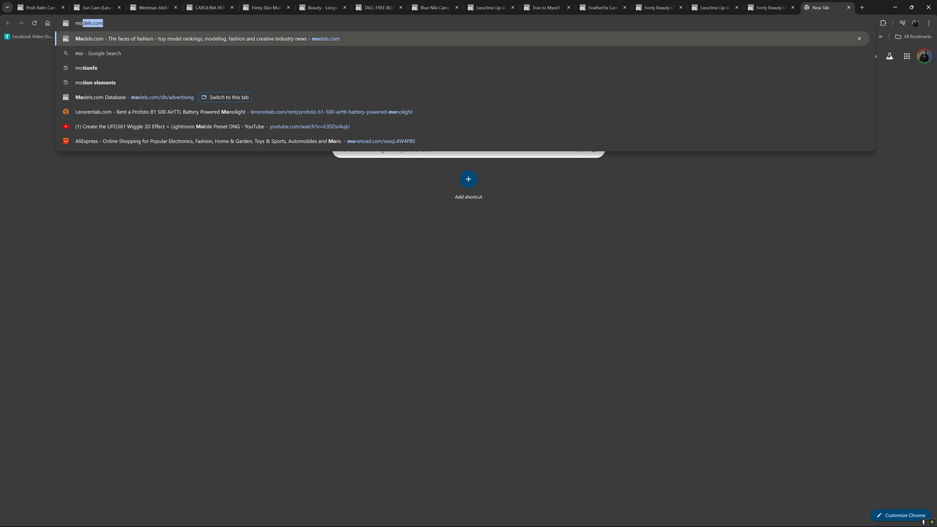
pyautogui.write('dels')
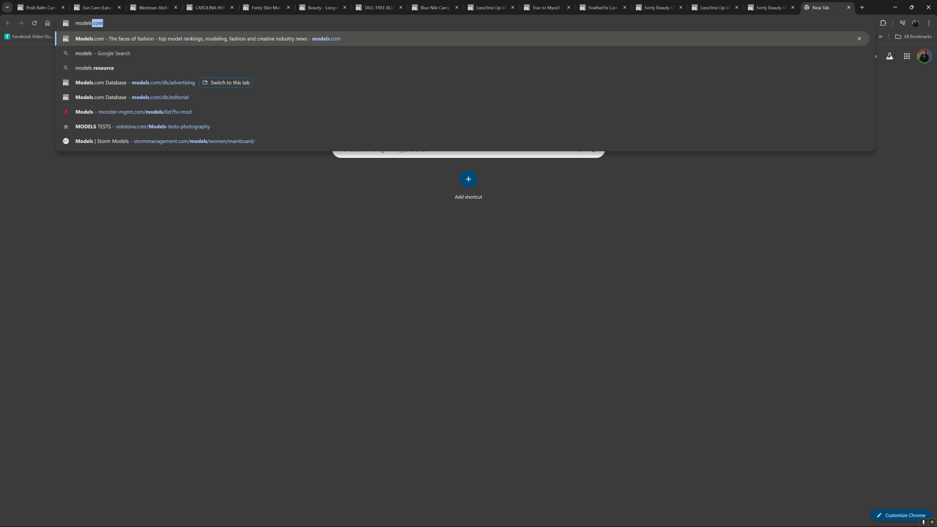
pyautogui.press('Return')
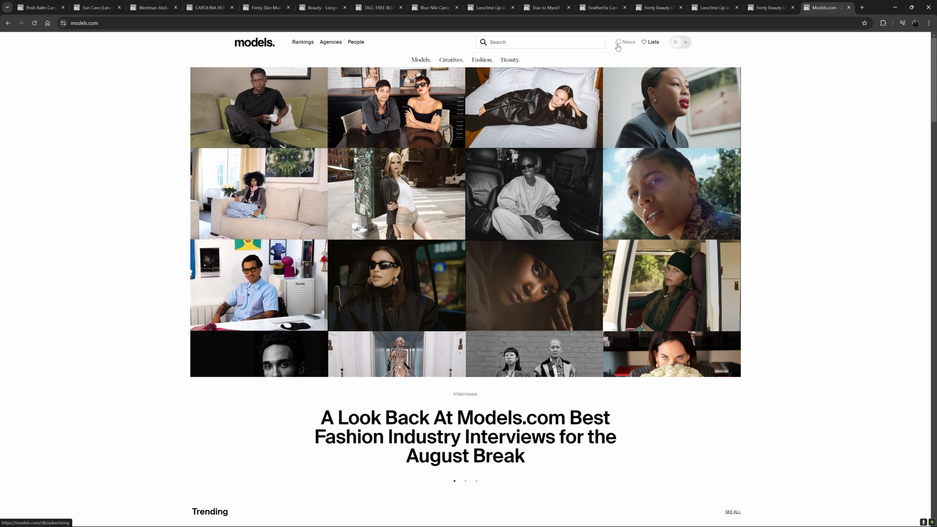
pyautogui.moveTo(624, 44)
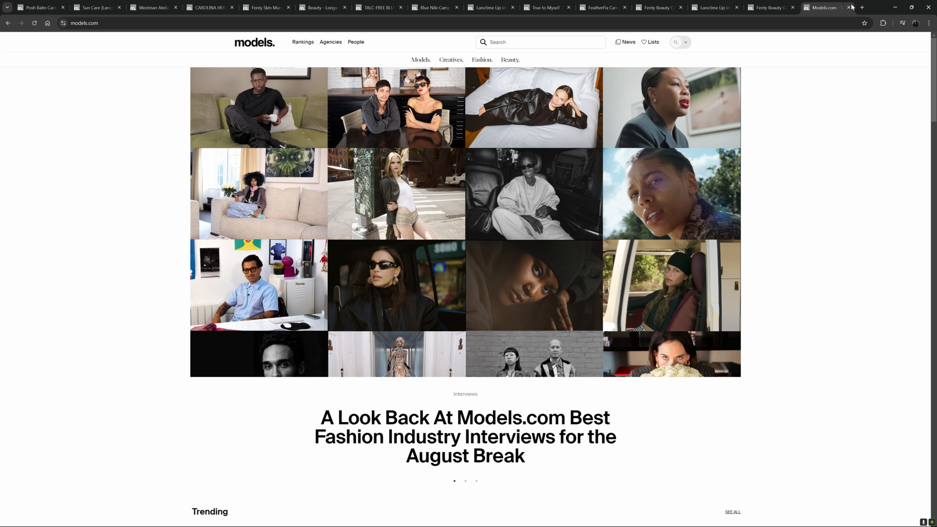
# - Review the three pictures of the Victoria Beckham Beauty Posh Balm Campaign, going back and forth between them
pyautogui.click(36, 6)
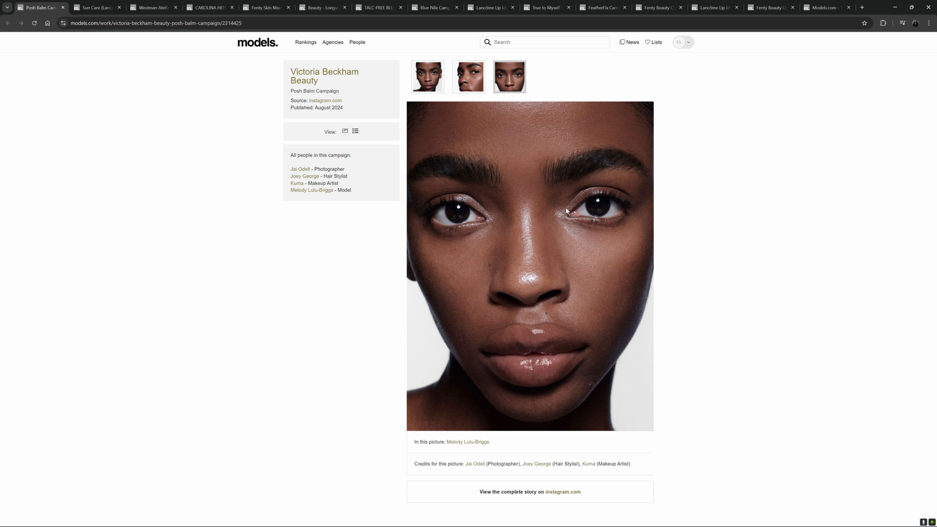
pyautogui.click(467, 86)
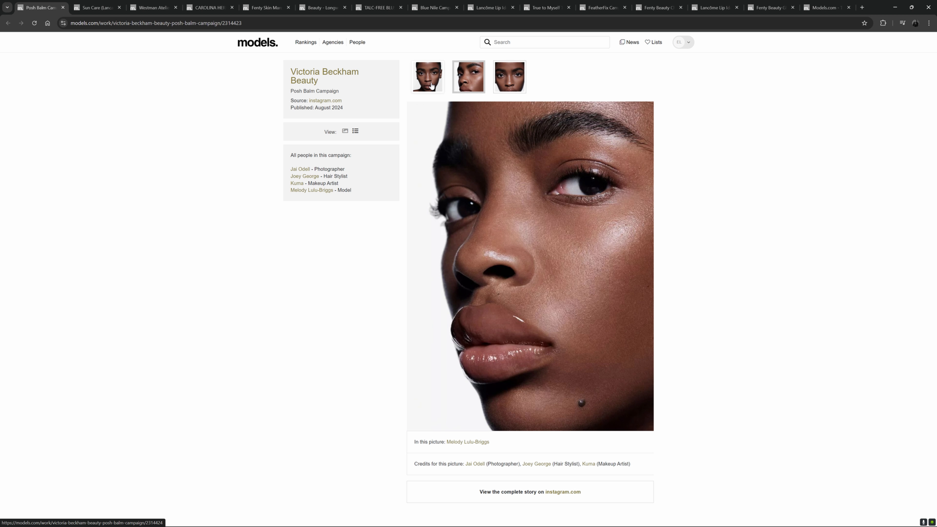
pyautogui.click(431, 85)
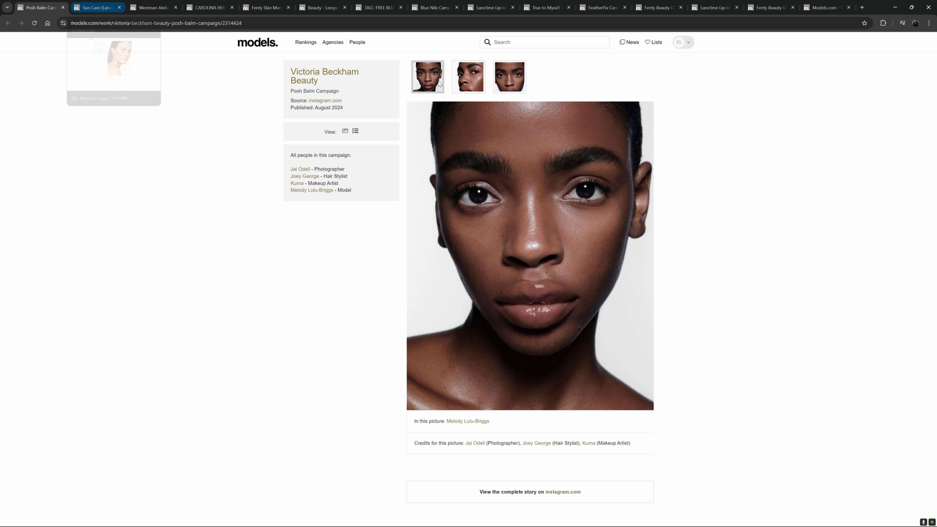
pyautogui.click(461, 85)
pyautogui.click(509, 85)
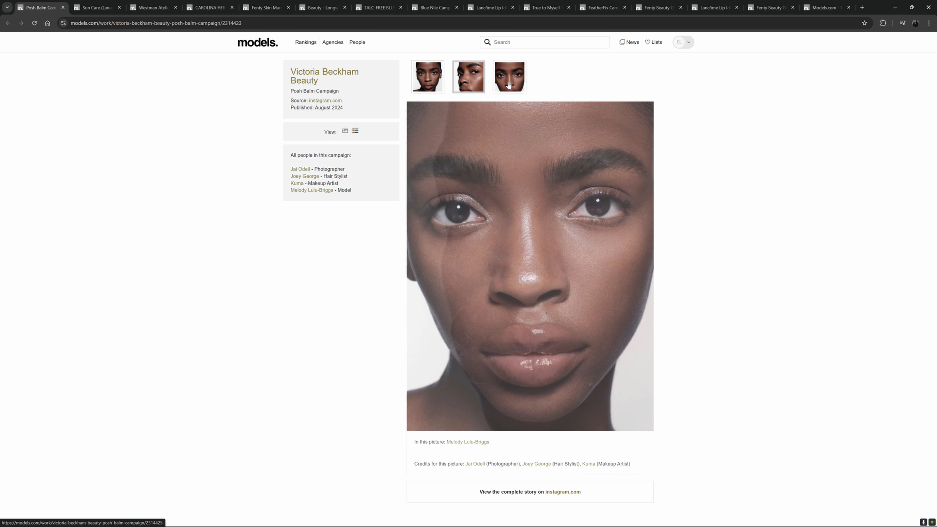
pyautogui.click(467, 81)
pyautogui.click(426, 79)
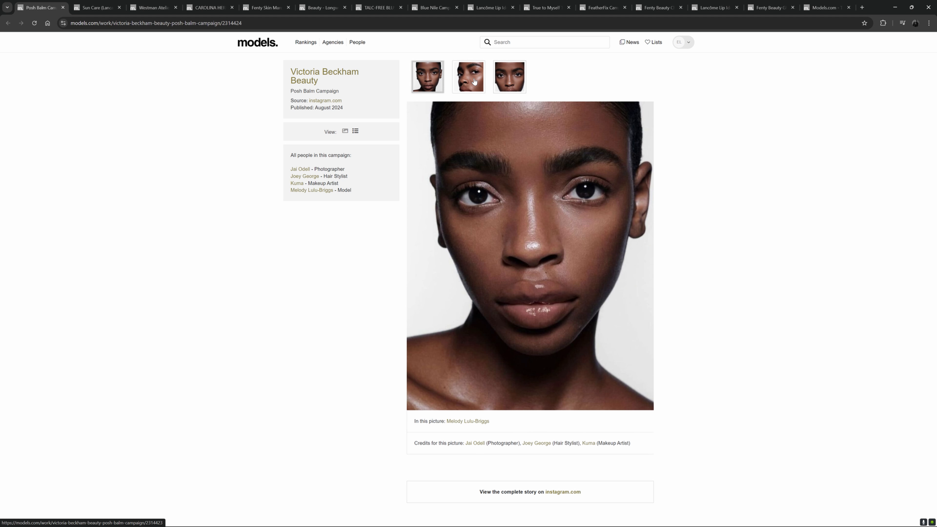
pyautogui.click(505, 82)
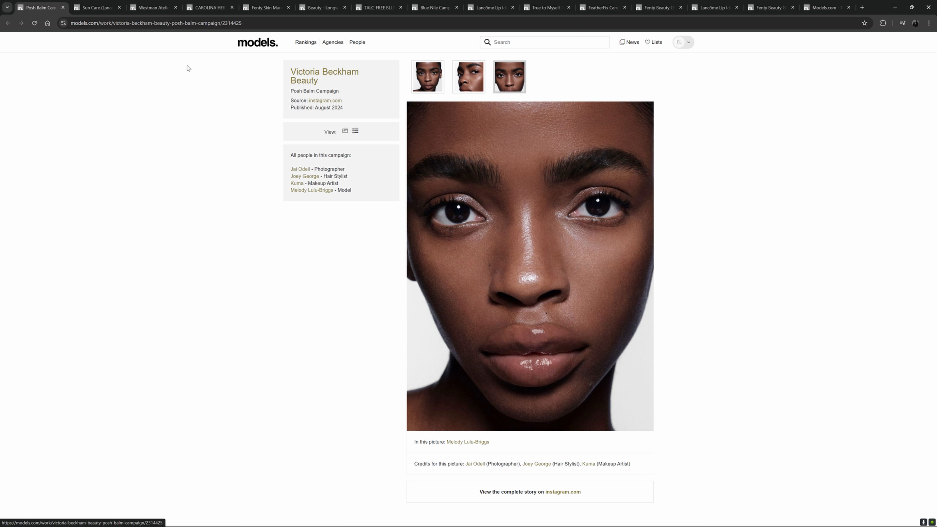
# - Compare the Lancaster Beauty Sun Care picture with the Posh Balm Campaign's angled close-up
pyautogui.click(100, 8)
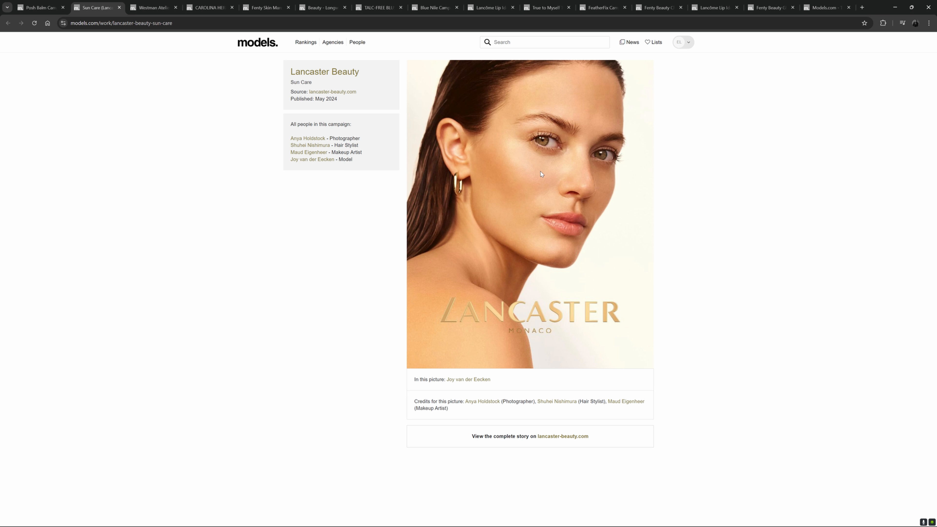
pyautogui.click(40, 7)
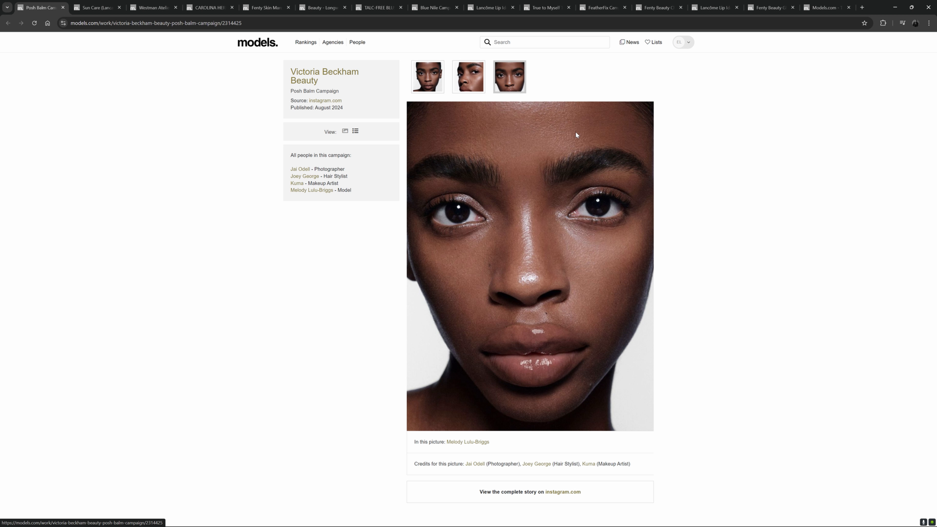
pyautogui.click(468, 86)
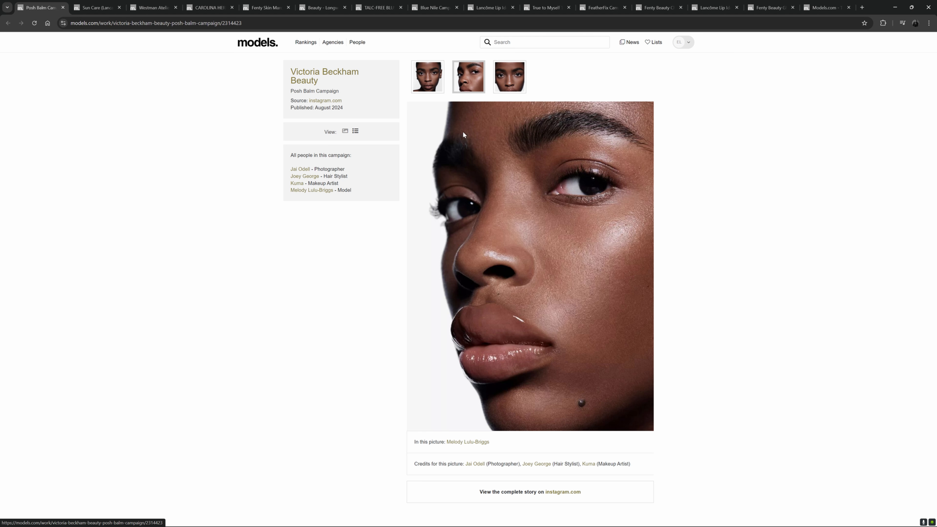
# - Look through all four pictures of the Westman Atelier Eye 2024 campaign
pyautogui.click(142, 9)
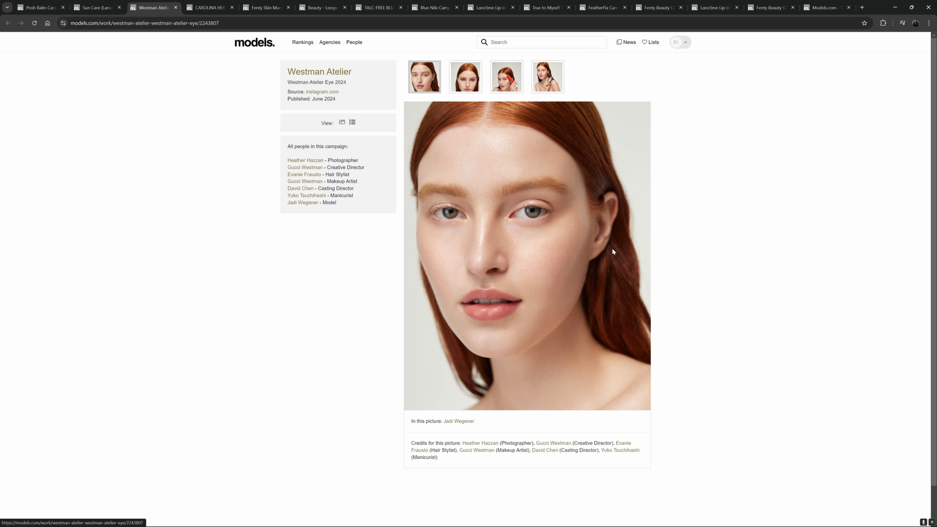
pyautogui.click(466, 90)
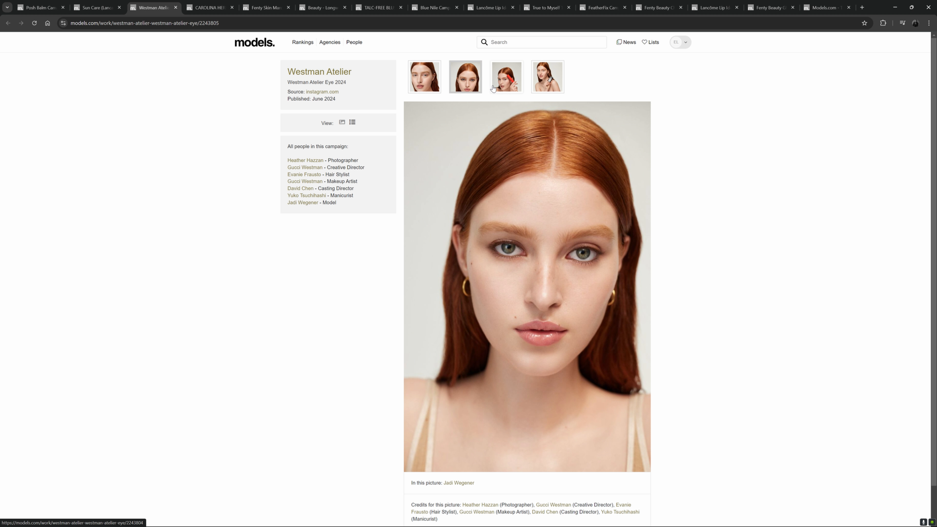
pyautogui.click(493, 89)
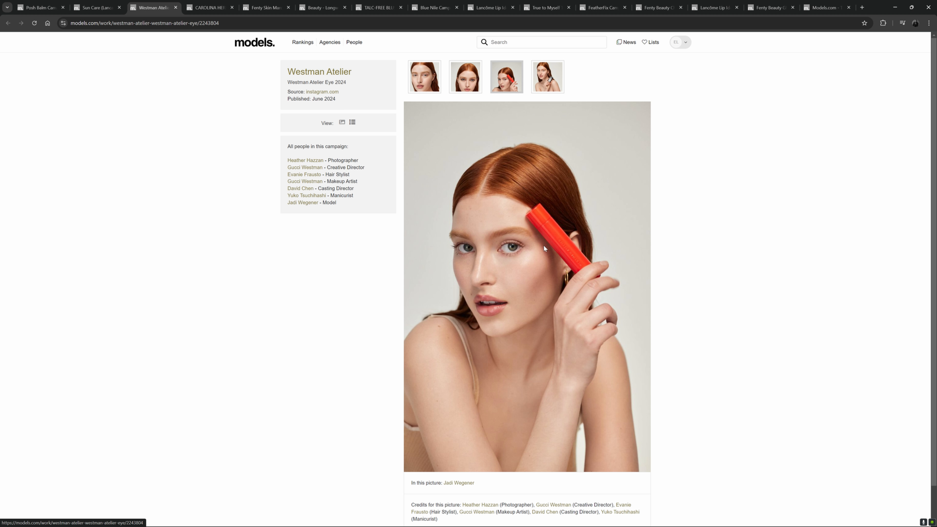
pyautogui.click(546, 79)
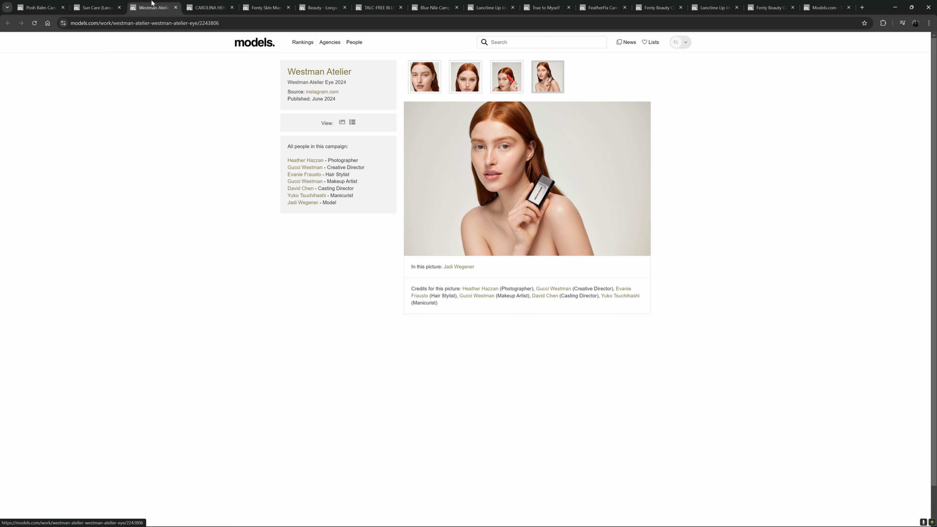
# - Open the Carolina Herrera Good Girl Gloss x Lucky Charms campaign and look back and forth through its first four pictures
pyautogui.click(209, 8)
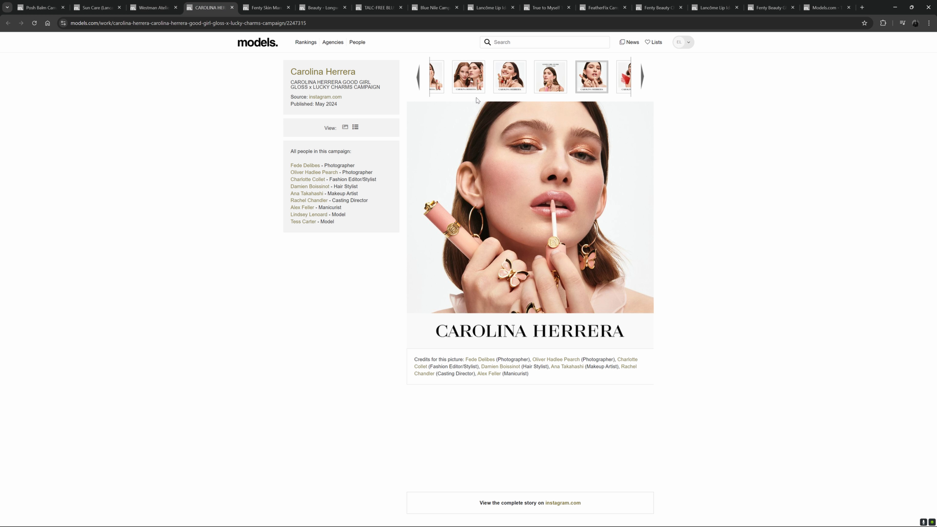
pyautogui.click(419, 79)
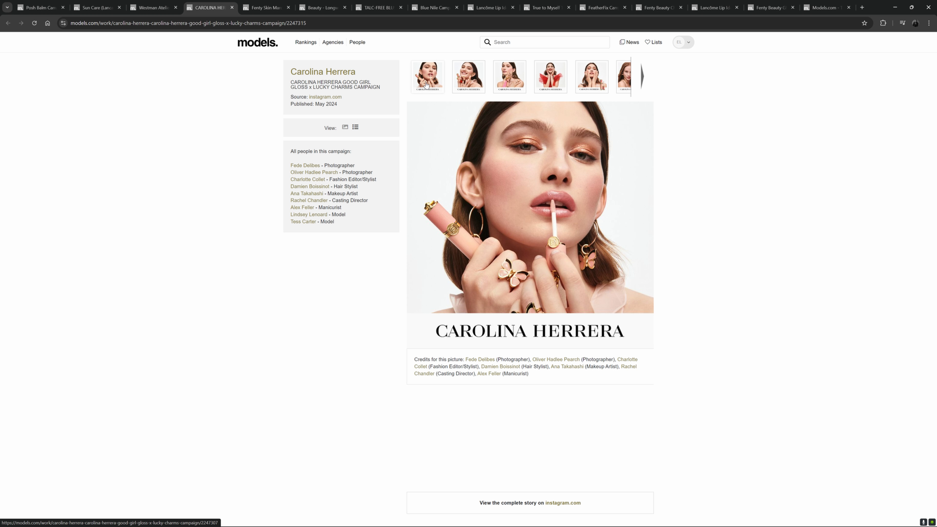
pyautogui.click(428, 85)
pyautogui.click(460, 85)
pyautogui.click(503, 87)
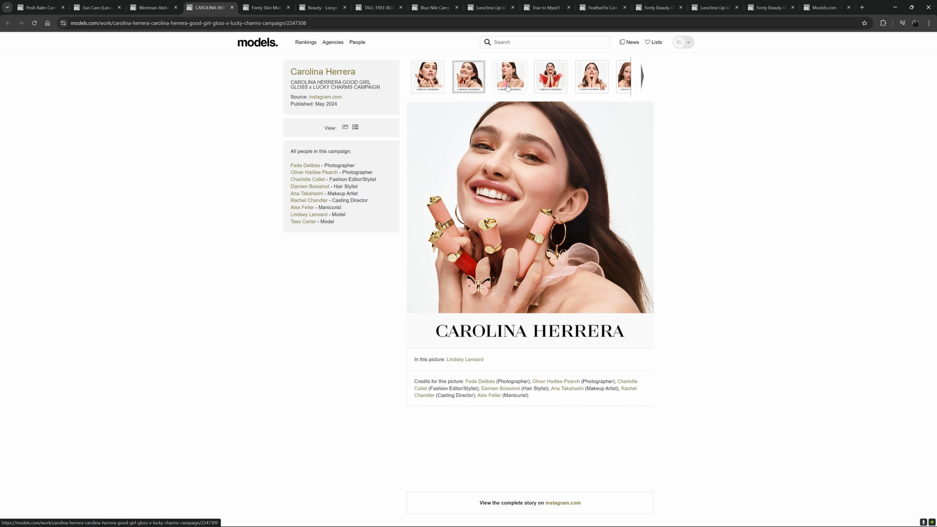
pyautogui.click(553, 86)
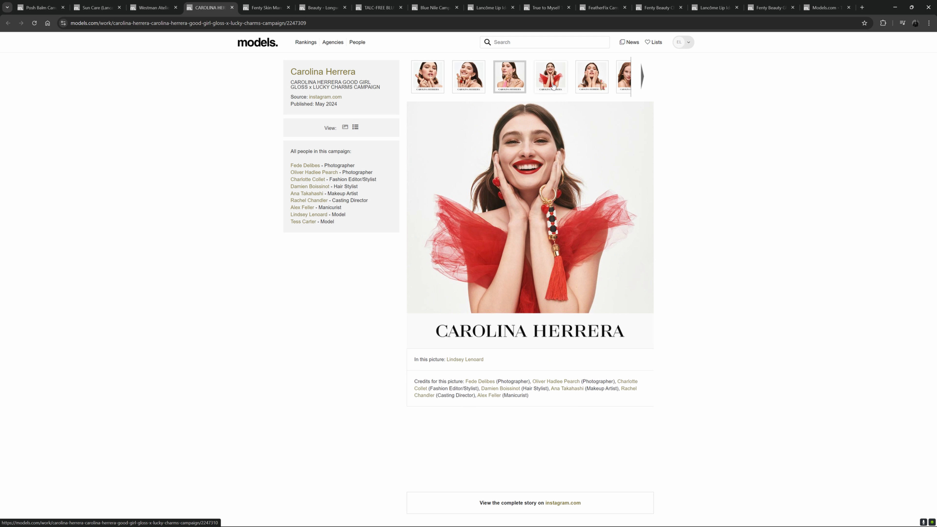
pyautogui.click(486, 82)
pyautogui.click(470, 83)
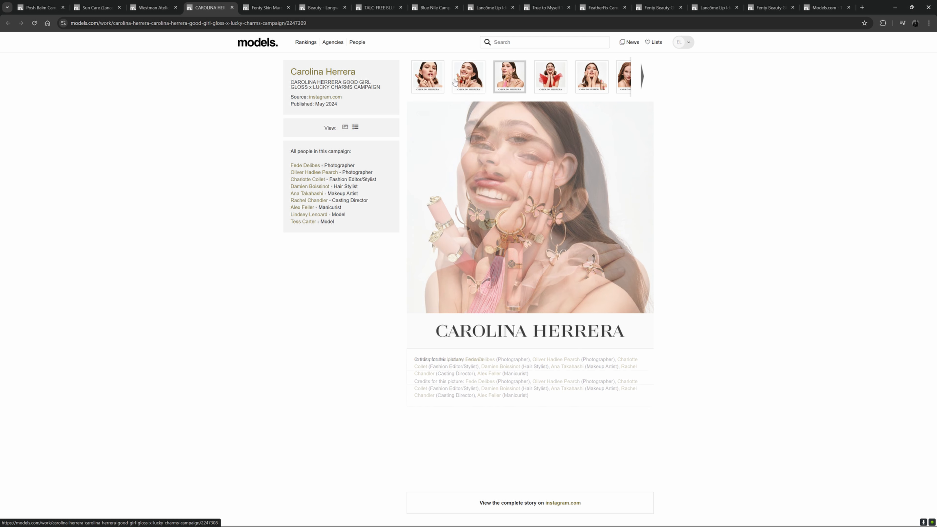
pyautogui.click(431, 82)
# - Review the campaign's hands-on-face, two-model and smiling lip gloss pictures, ending on the first picture
pyautogui.click(597, 85)
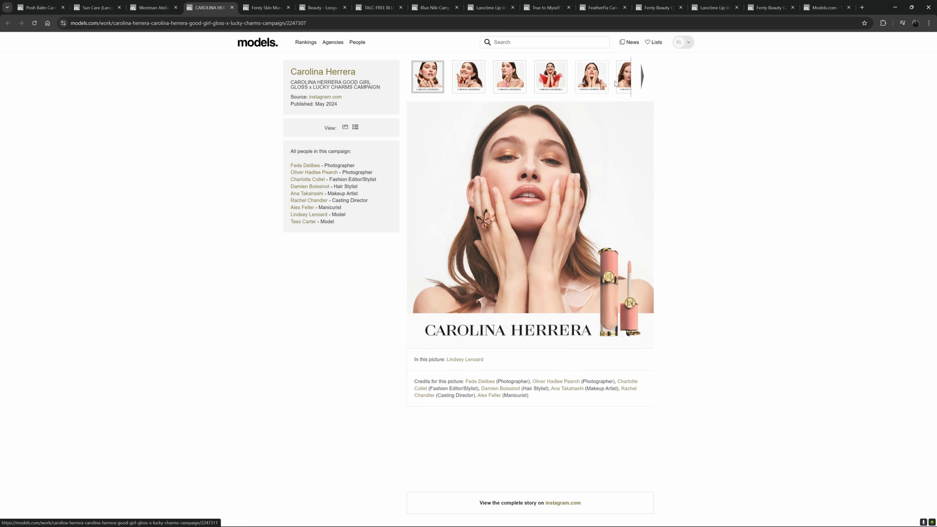
pyautogui.click(623, 81)
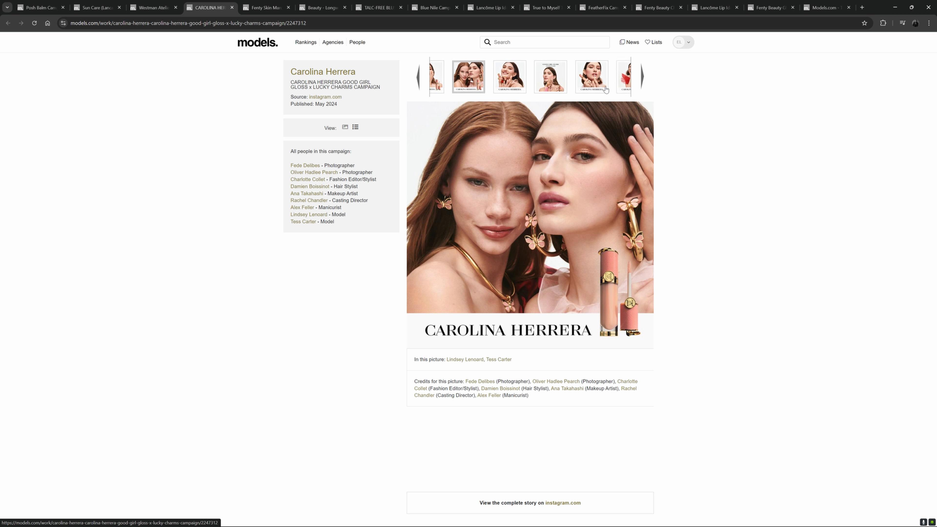
pyautogui.click(552, 88)
pyautogui.click(505, 85)
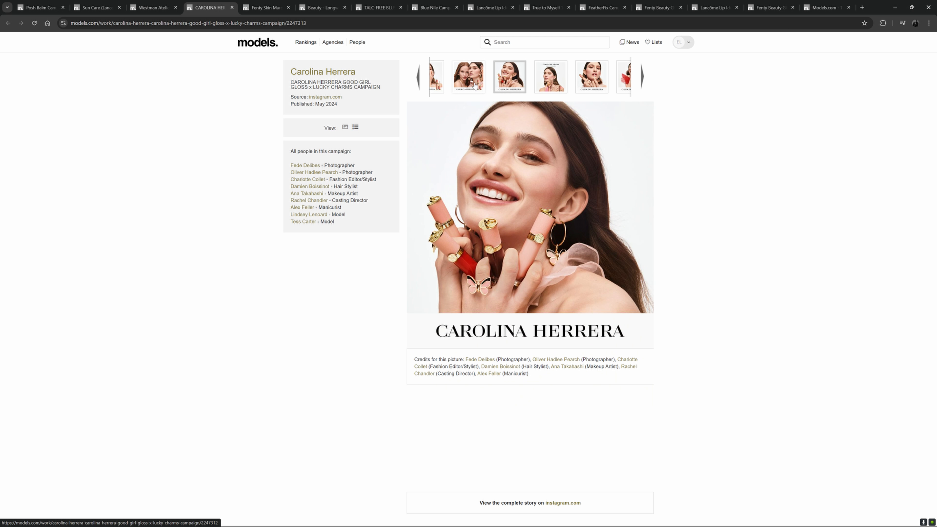
pyautogui.click(475, 86)
pyautogui.click(444, 87)
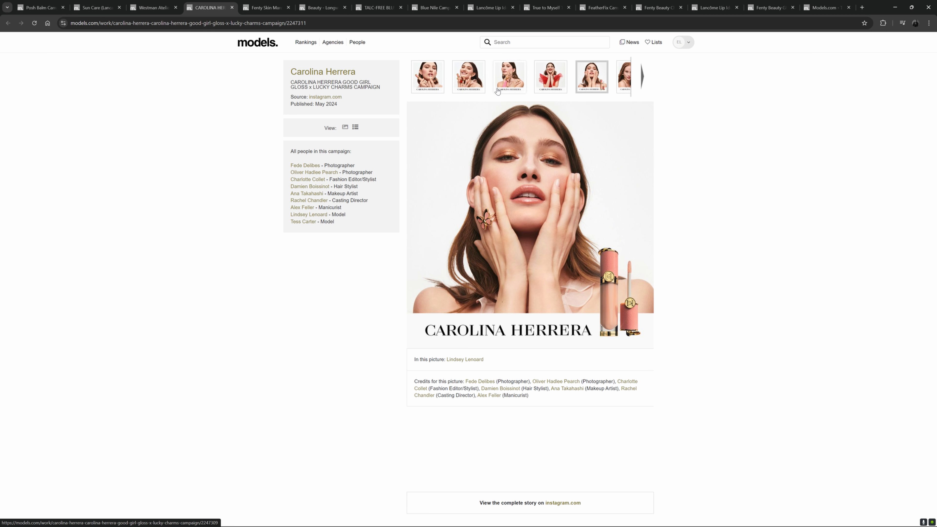
pyautogui.click(438, 85)
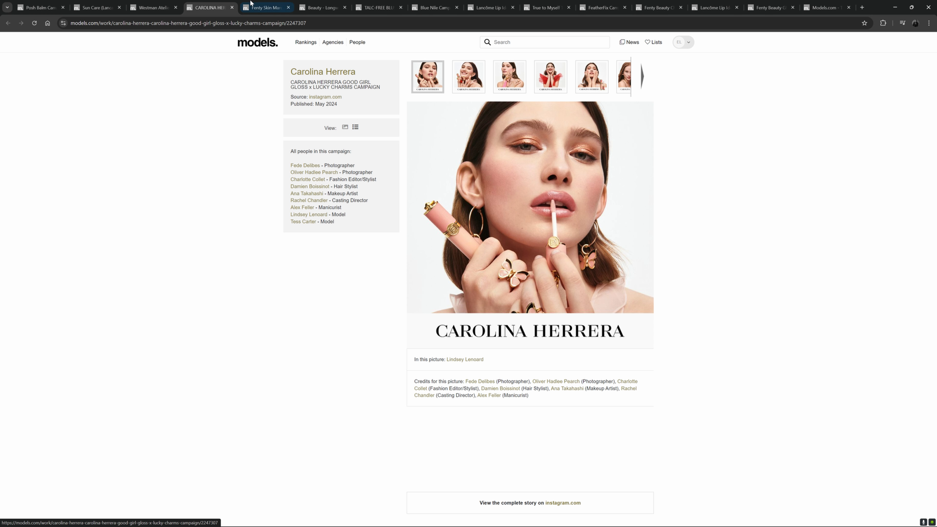
# - Open the Fenty Skin March 2024 campaign and look through its pictures up to the portrait of the model with braided hair
pyautogui.hotkey('ctrl', 'Tab')
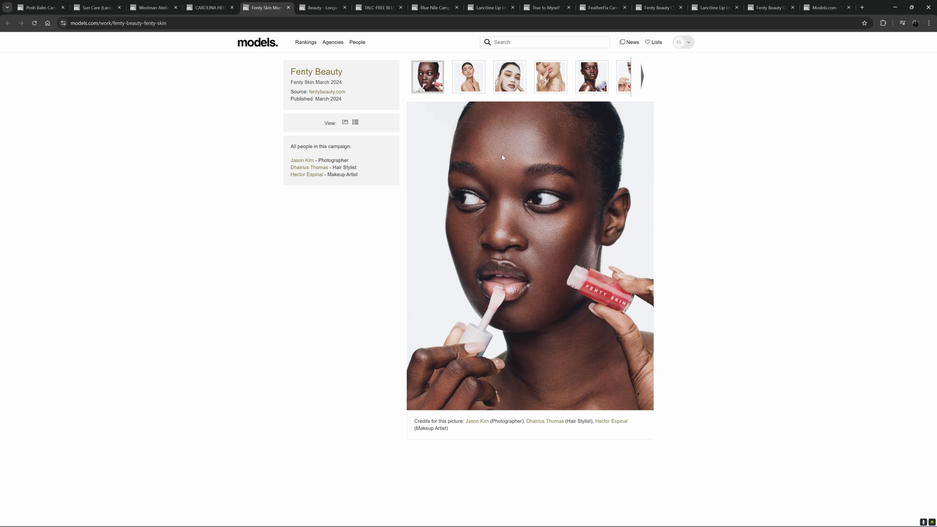
pyautogui.click(535, 179)
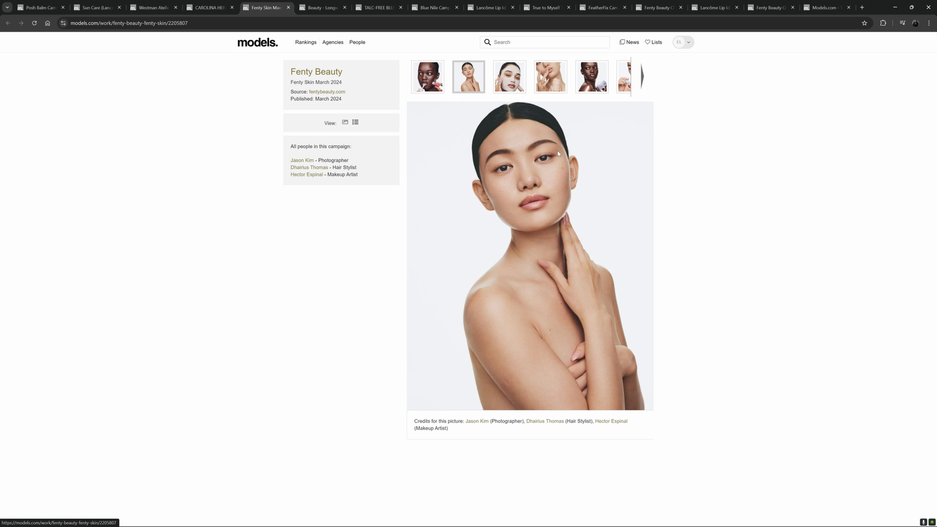
pyautogui.click(549, 82)
pyautogui.click(582, 88)
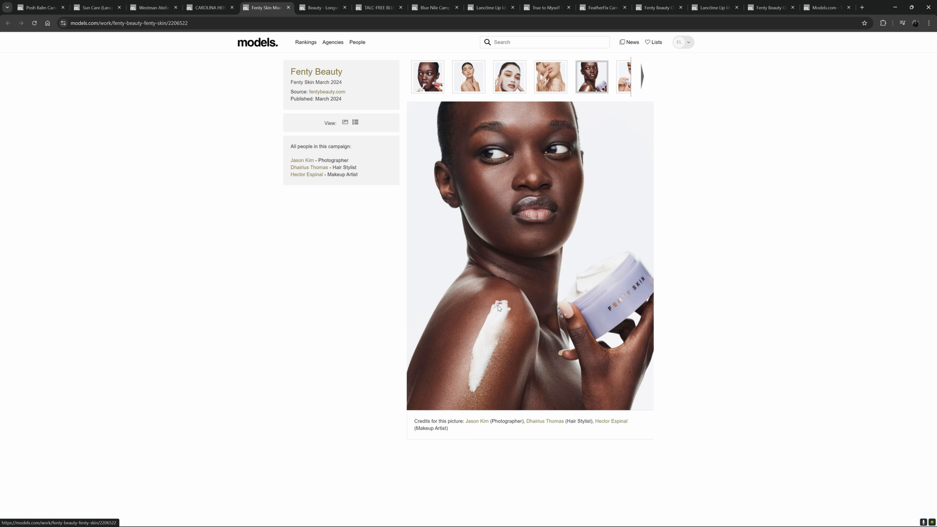
pyautogui.click(623, 90)
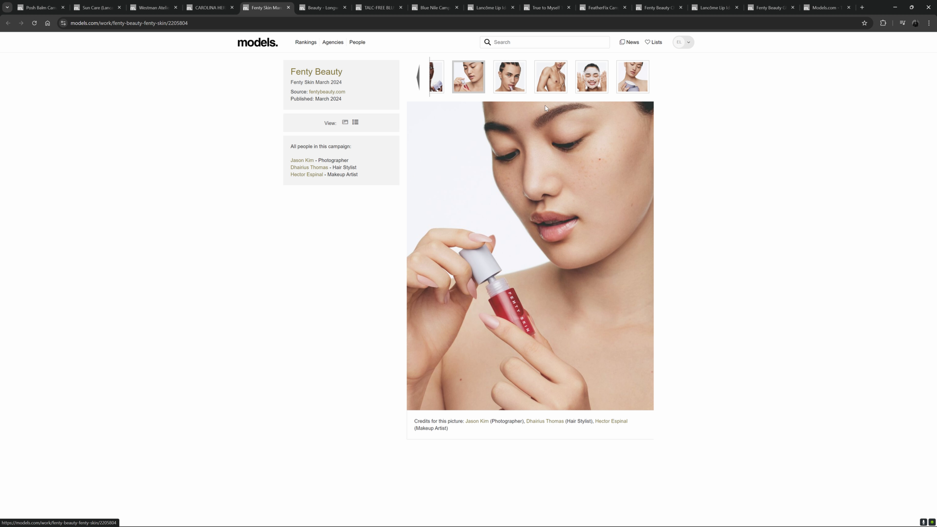
pyautogui.click(510, 81)
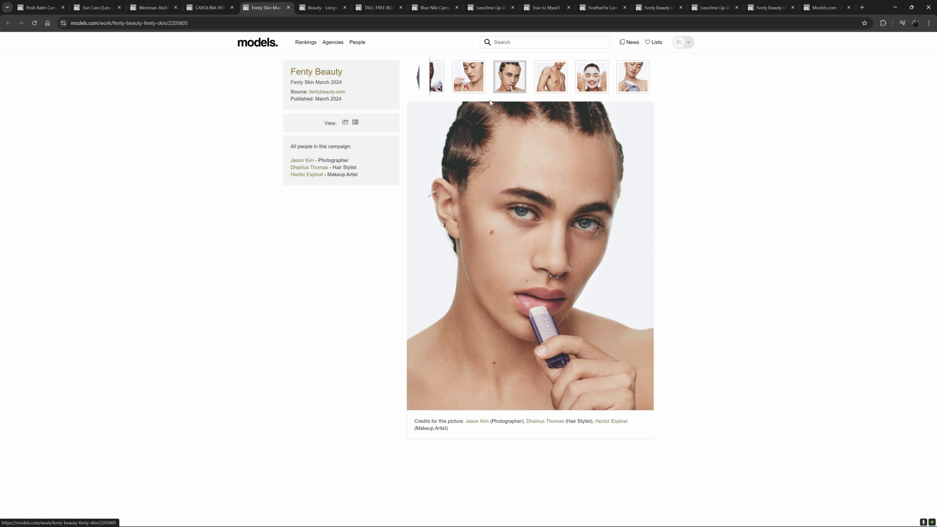
# - Compare the skin in the Fenty Skin red gloss close-up, the shoulder cream picture and the crossed-arms portrait
pyautogui.click(478, 90)
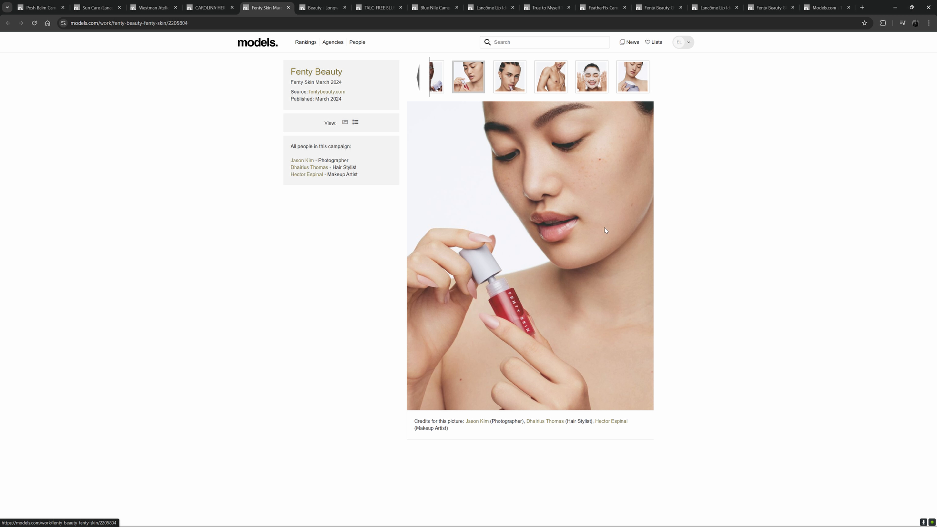
pyautogui.click(437, 84)
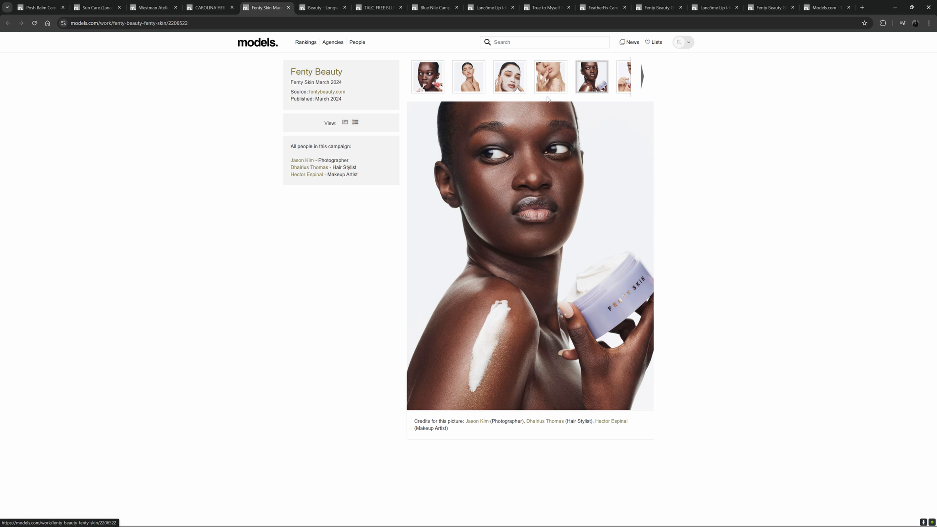
pyautogui.click(472, 86)
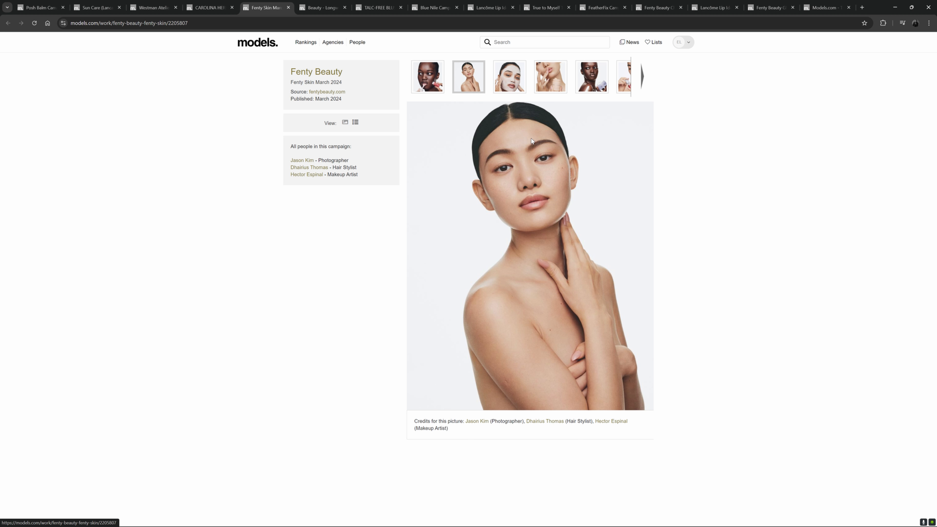
pyautogui.click(620, 87)
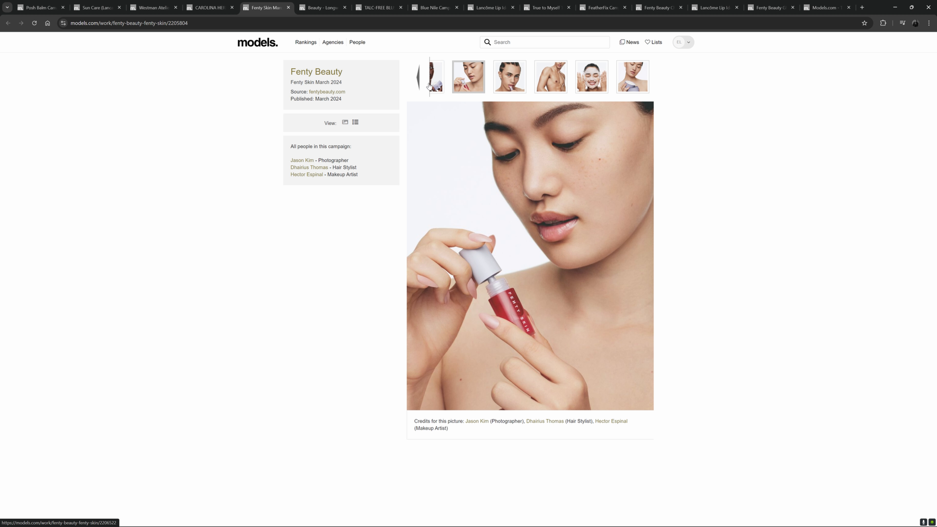
pyautogui.click(421, 81)
pyautogui.click(475, 83)
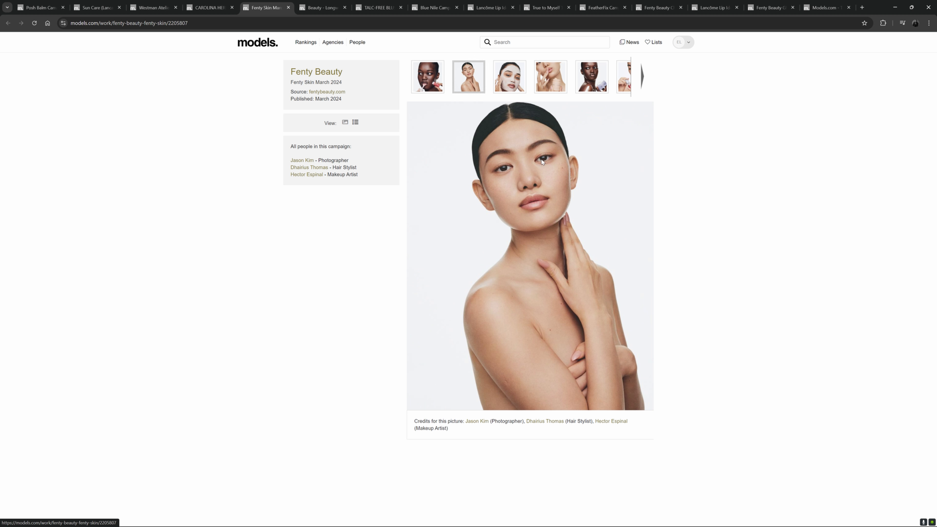
# - Compare the Fenty Skin campaign's opening lip close-up with the crossed-arms portrait, and return to the red gloss close-up
pyautogui.click(435, 80)
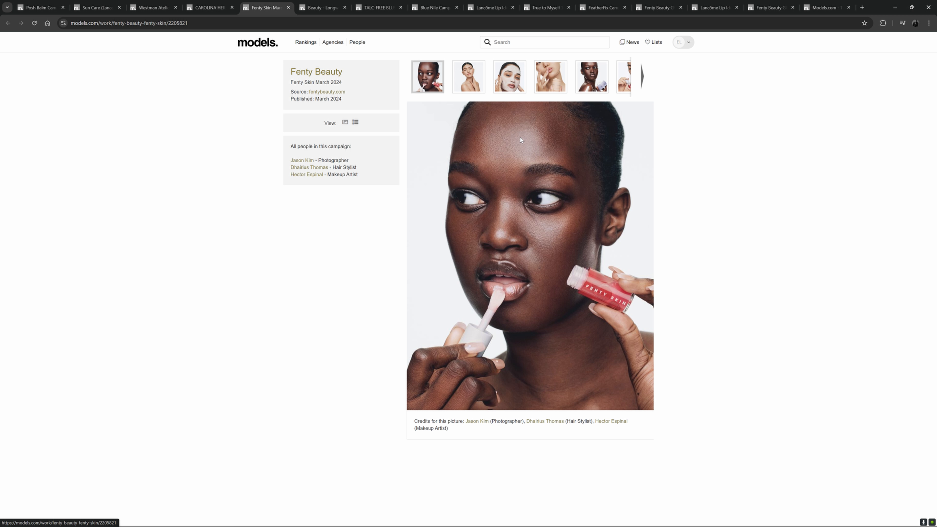
pyautogui.click(477, 88)
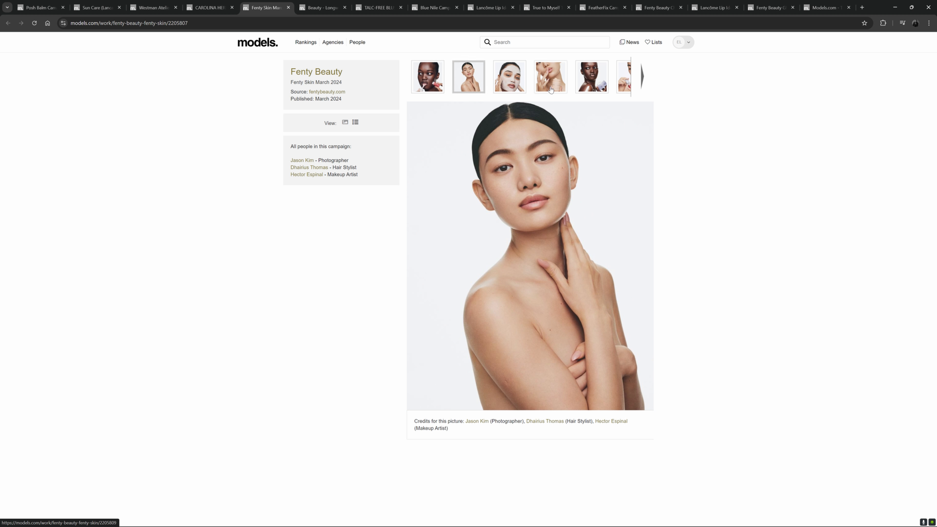
pyautogui.click(589, 85)
pyautogui.click(623, 86)
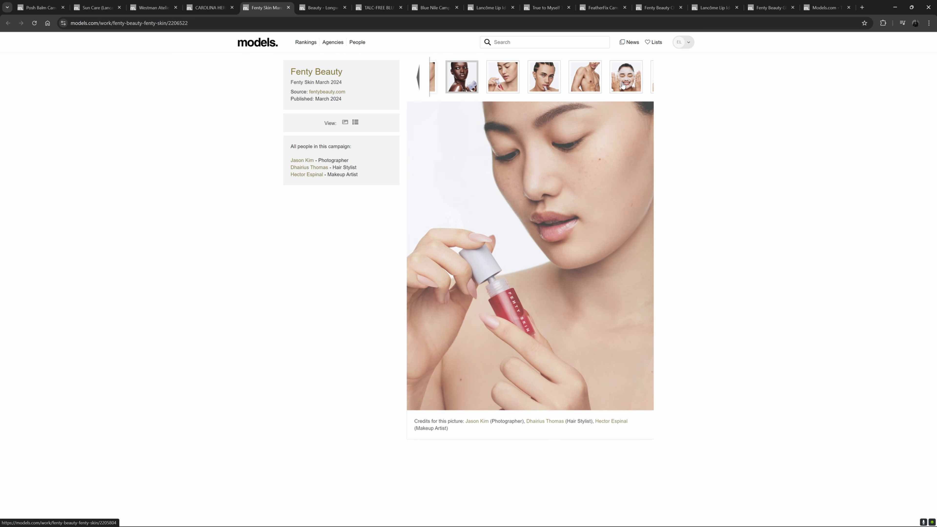
pyautogui.click(623, 85)
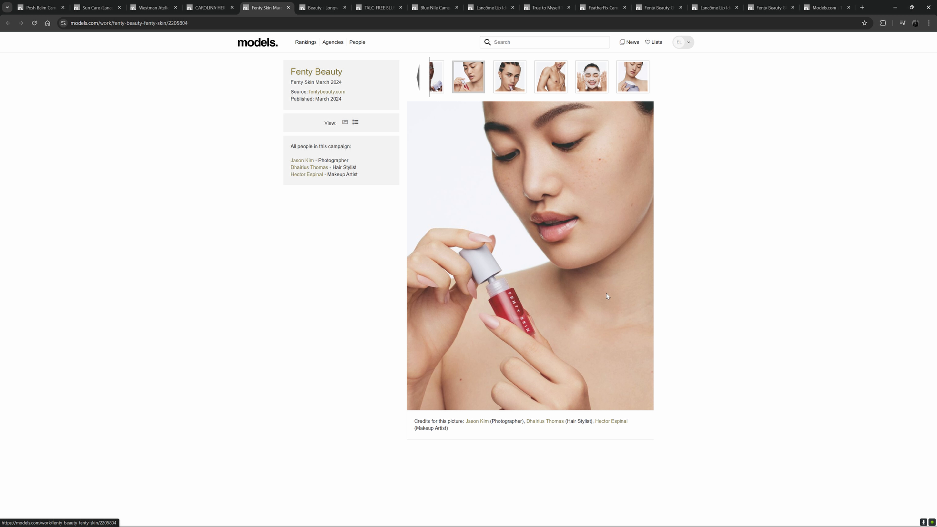
# - Examine the Fenty Skin bare-torso and face-wash pictures, and return to the portrait of the model with braided hair
pyautogui.click(555, 80)
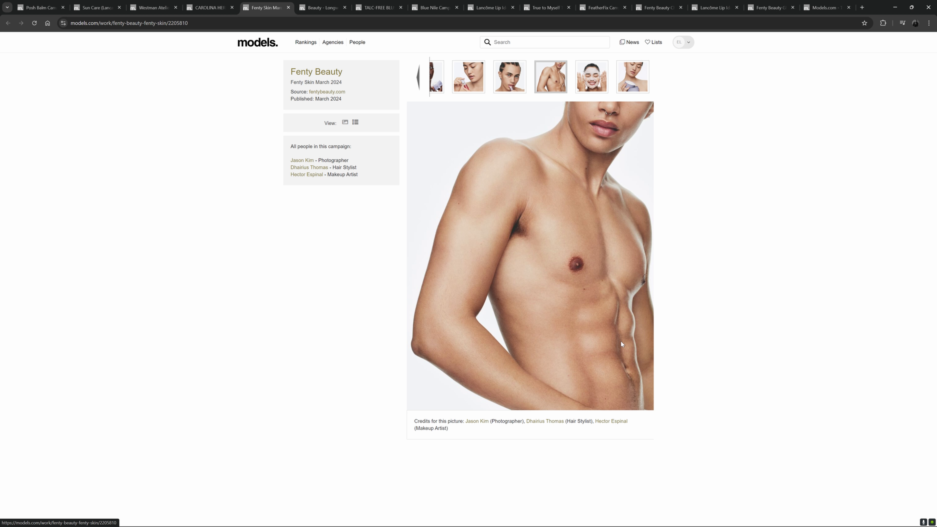
pyautogui.click(596, 91)
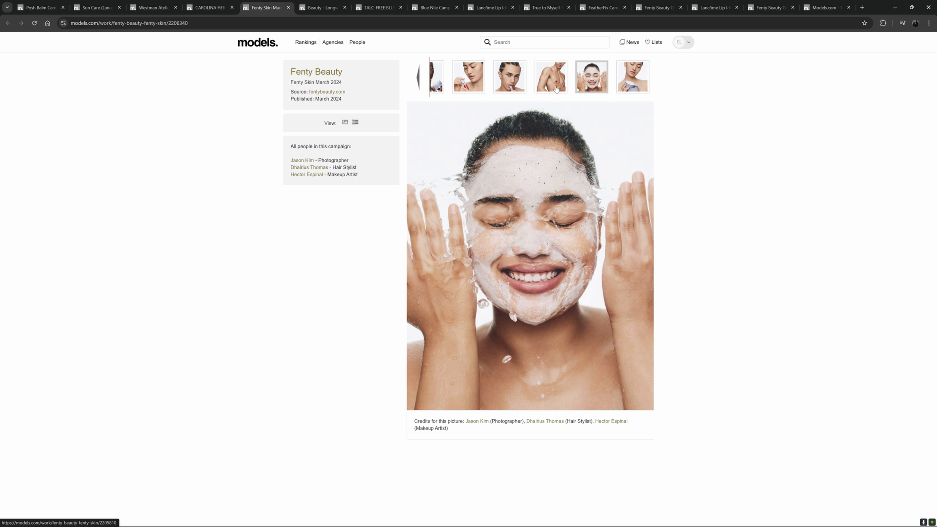
pyautogui.click(556, 90)
pyautogui.click(524, 90)
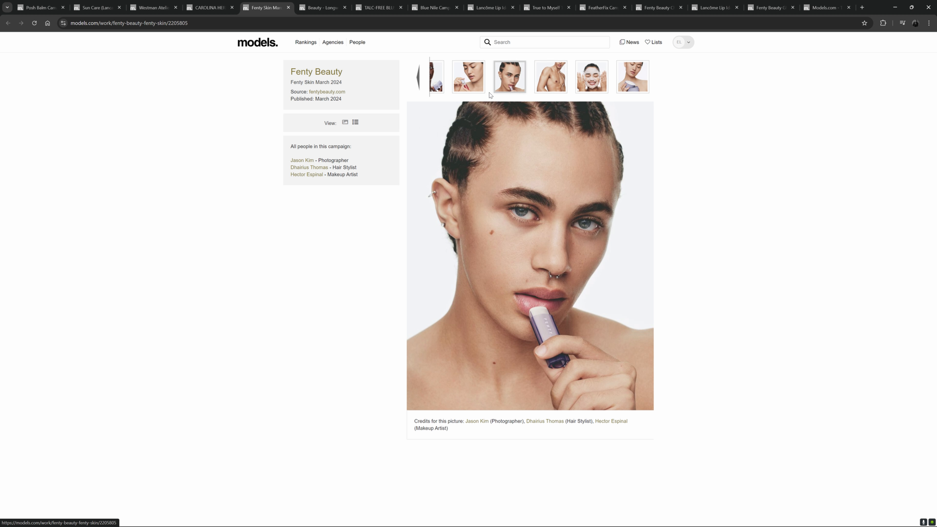
# - Compare the Victoria Beckham Longwear EyeWear campaign with the Fenty Skin and Carolina Herrera ones, and view its two green eyeshadow pictures
pyautogui.hotkey('ctrl', 'Tab')
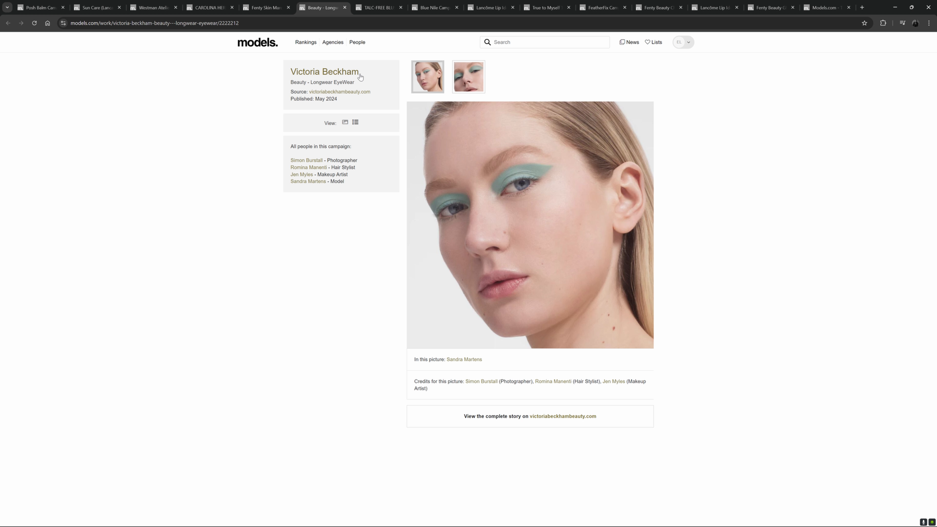
pyautogui.click(273, 10)
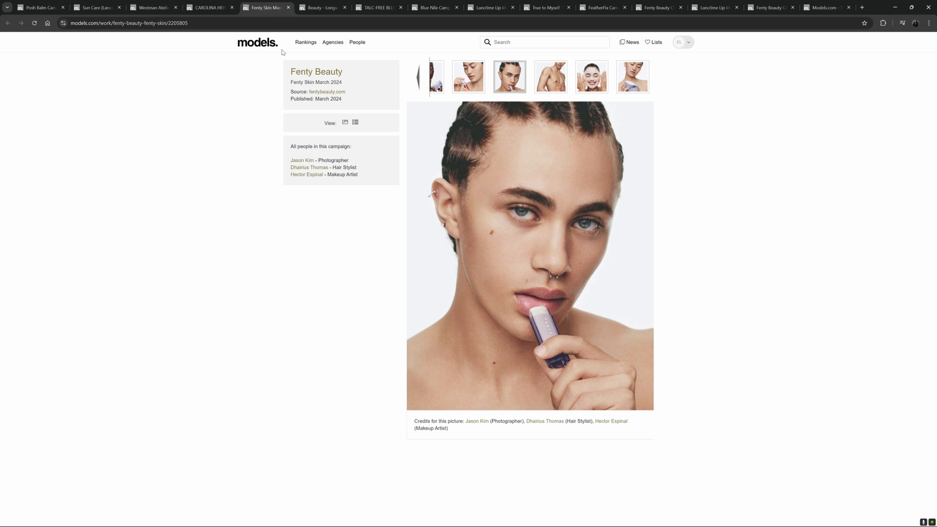
pyautogui.click(223, 6)
pyautogui.click(319, 8)
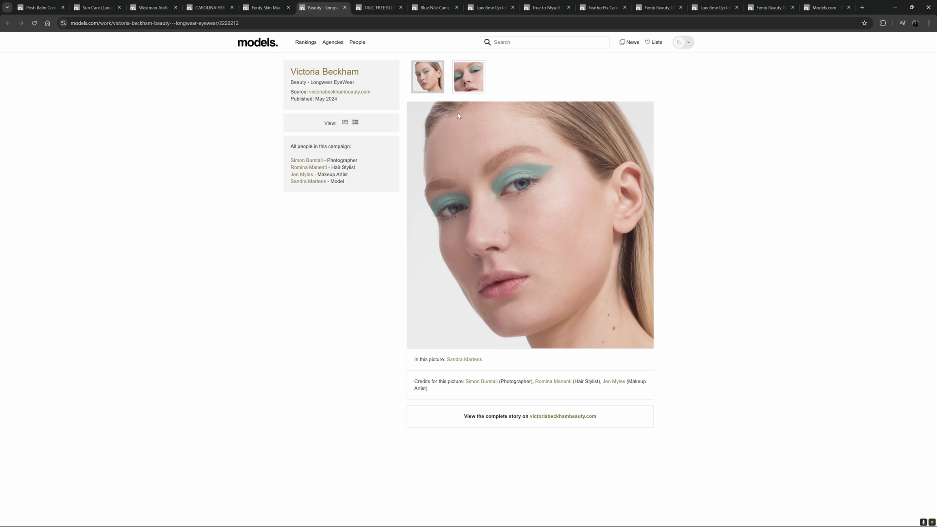
pyautogui.click(467, 85)
pyautogui.click(480, 153)
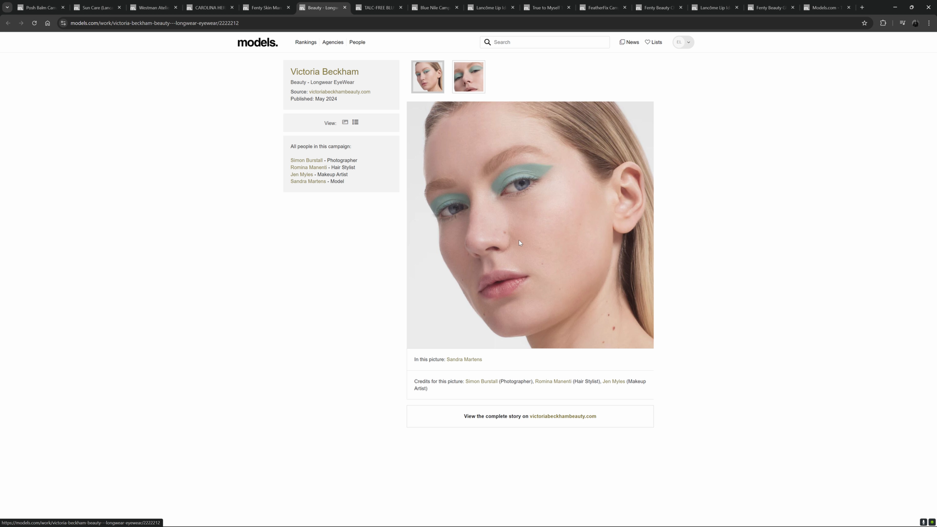
# - Look through the five portraits of the Nars Cosmetics TALC-FREE BLUSH campaign, studying the blush and skin on each model
pyautogui.hotkey('ctrl', 'Tab')
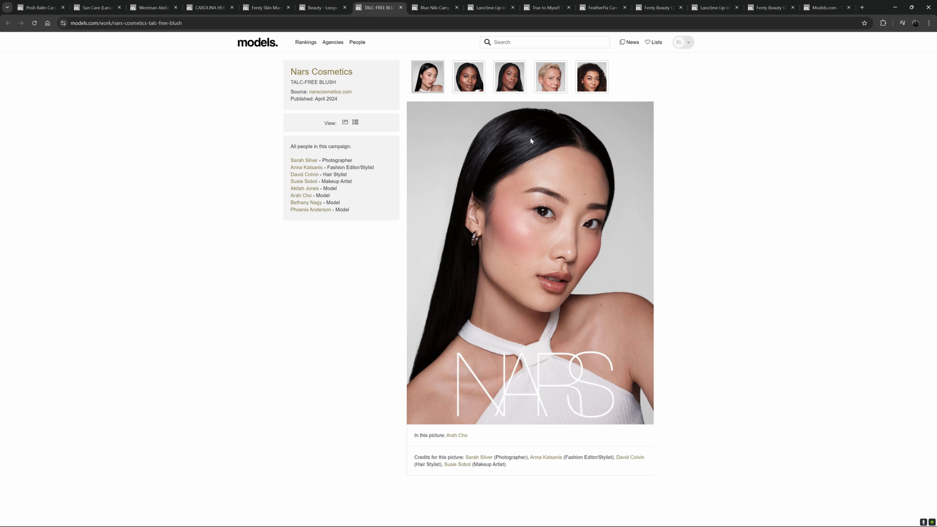
pyautogui.click(470, 83)
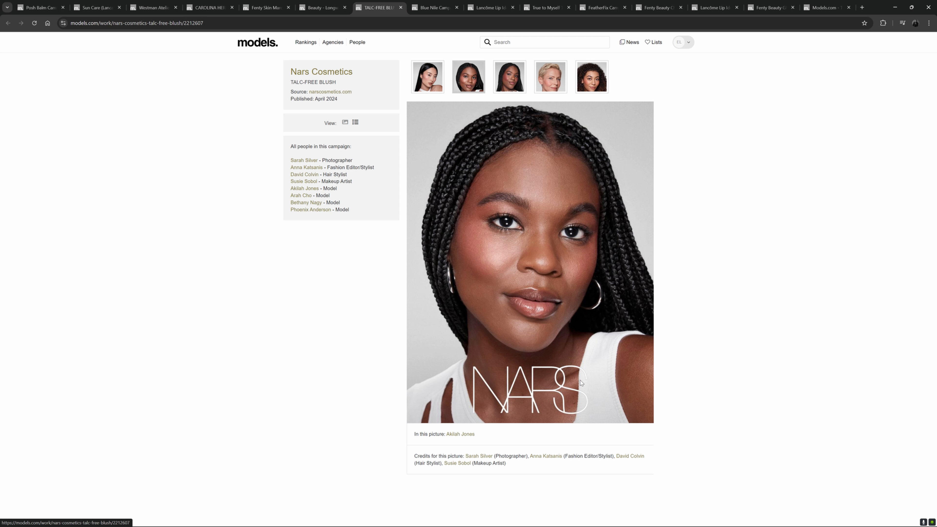
pyautogui.click(505, 78)
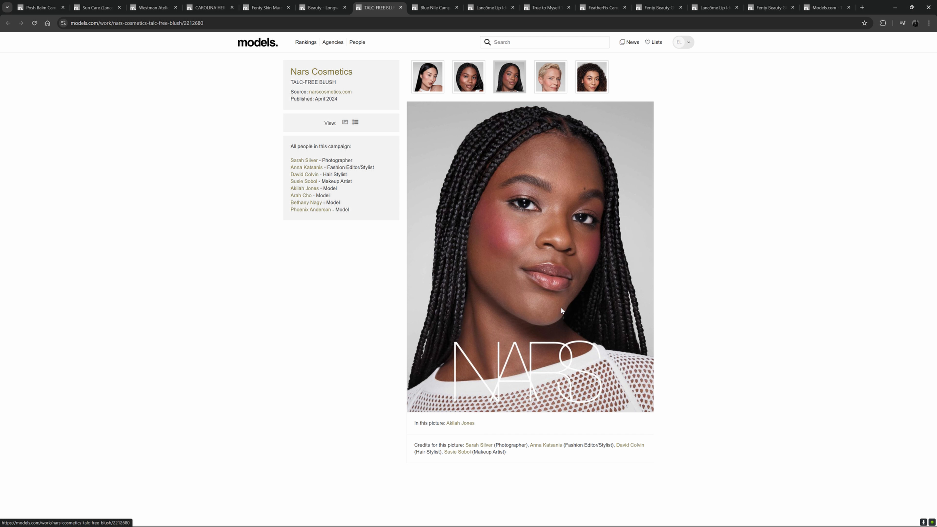
pyautogui.click(552, 91)
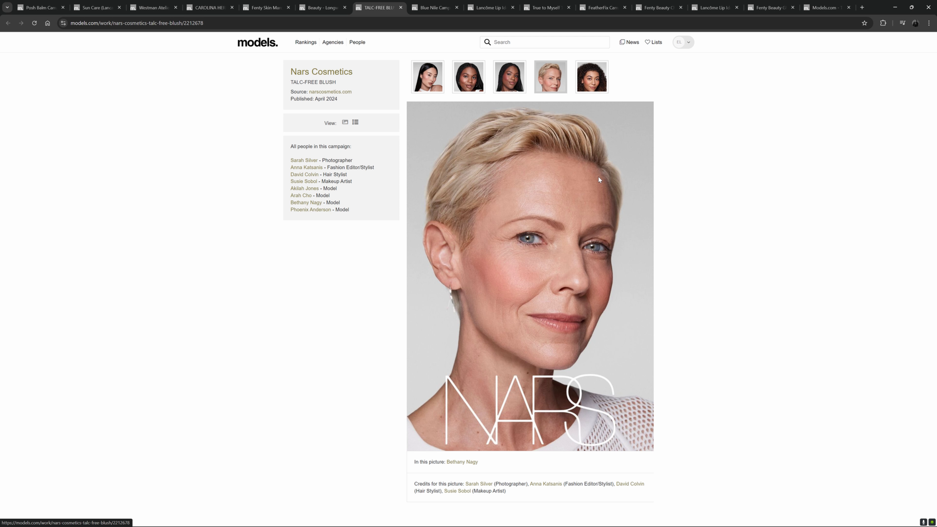
pyautogui.click(589, 89)
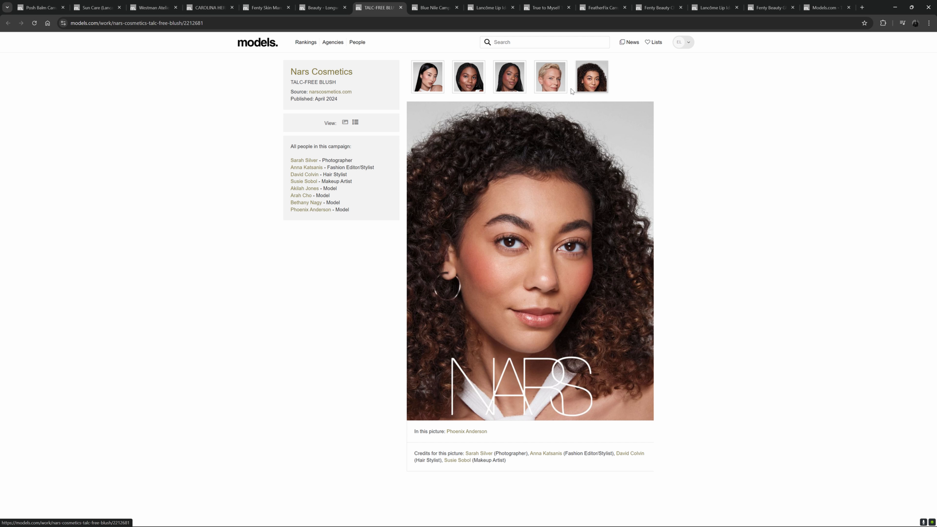
pyautogui.click(442, 89)
# - Look through the six jewellery pictures of the Blue Nile Q1-Q2 2024 campaign, from the white off-shoulder dress to the pink dress
pyautogui.click(435, 8)
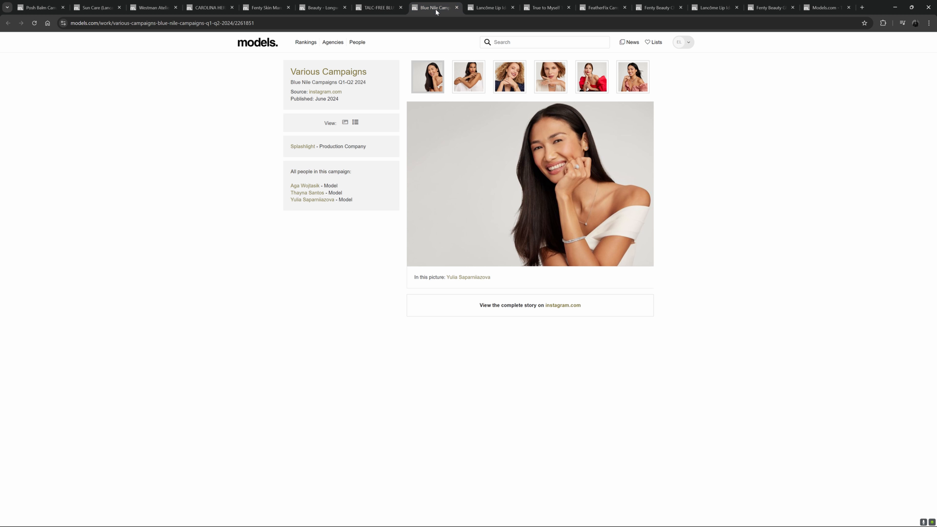
pyautogui.click(462, 84)
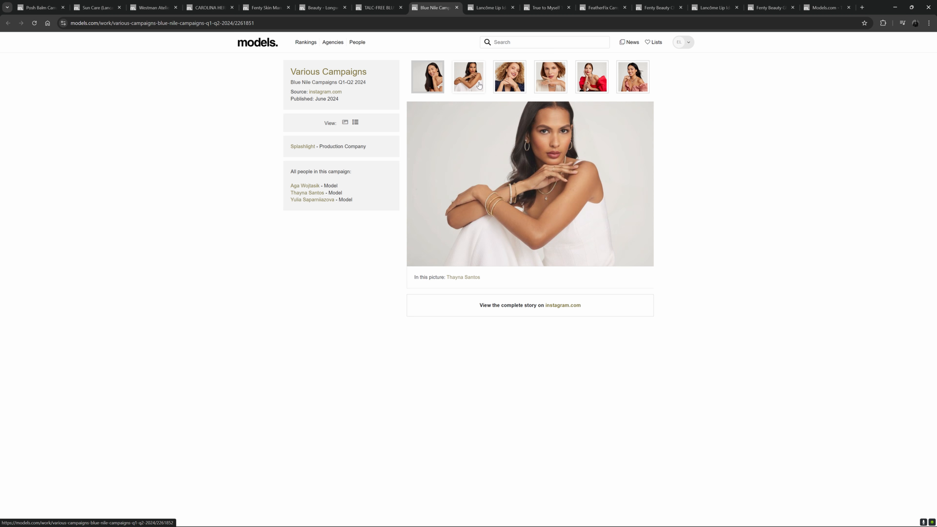
pyautogui.click(512, 85)
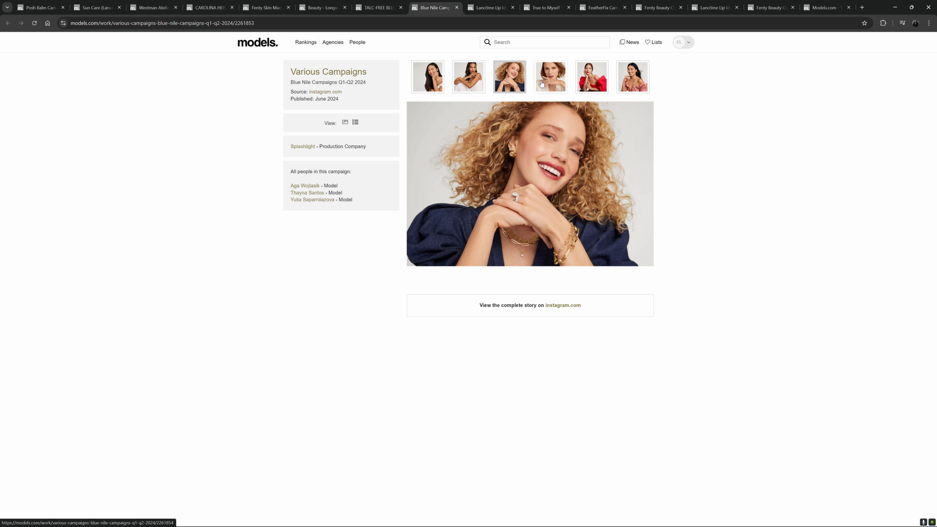
pyautogui.click(564, 83)
pyautogui.click(595, 85)
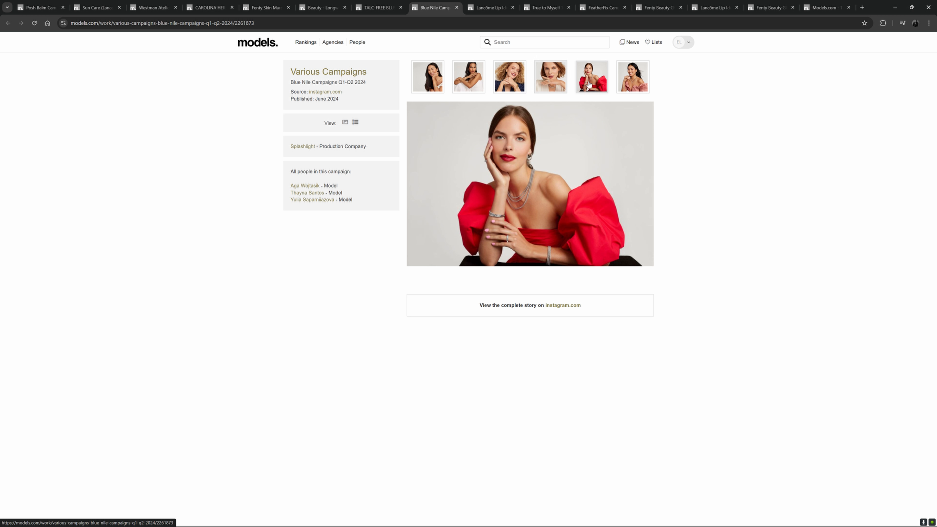
pyautogui.click(627, 87)
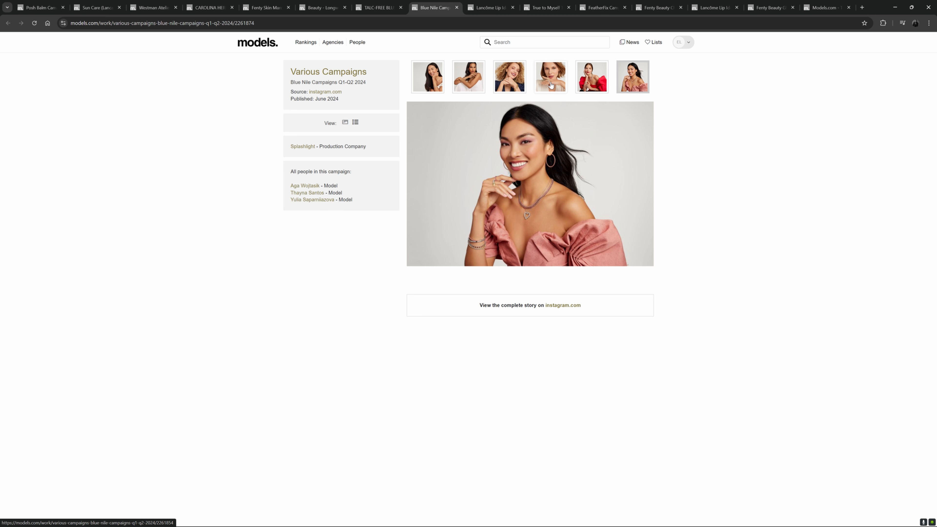
# - Compare the Blue Nile portrait of the curly-haired model with the short-haired model's portrait
pyautogui.click(551, 86)
pyautogui.click(518, 85)
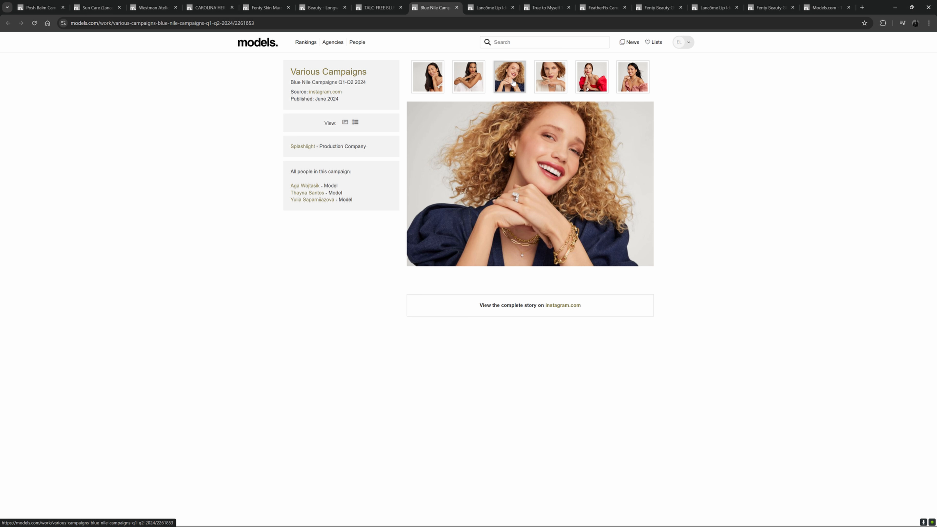
pyautogui.click(549, 83)
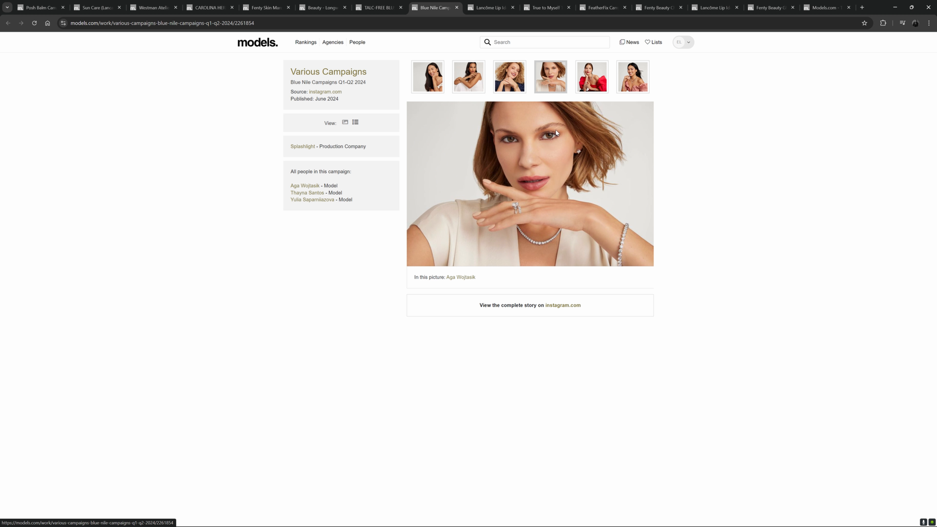
# - View the opening Lancôme Lip Idôle Squalane picture and examine the portraits in Rare Beauty's True to Myself powder campaign
pyautogui.click(493, 7)
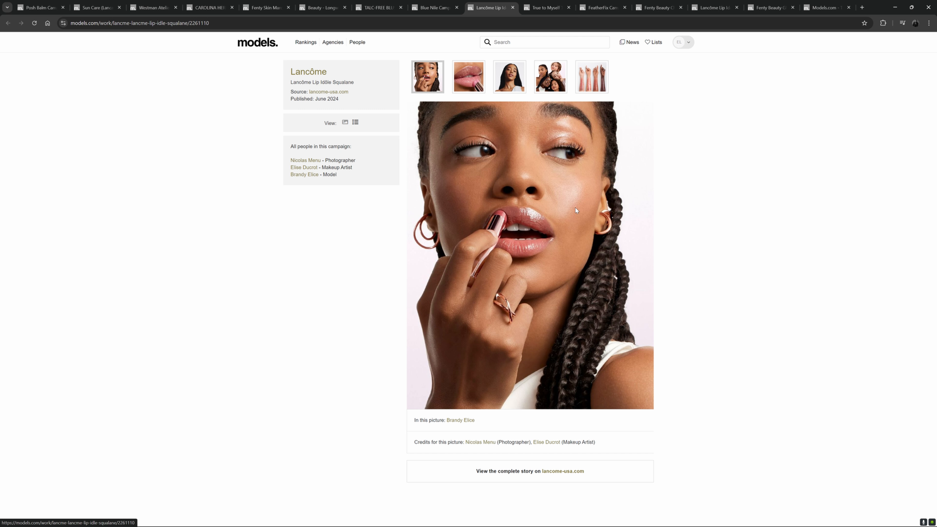
pyautogui.click(546, 9)
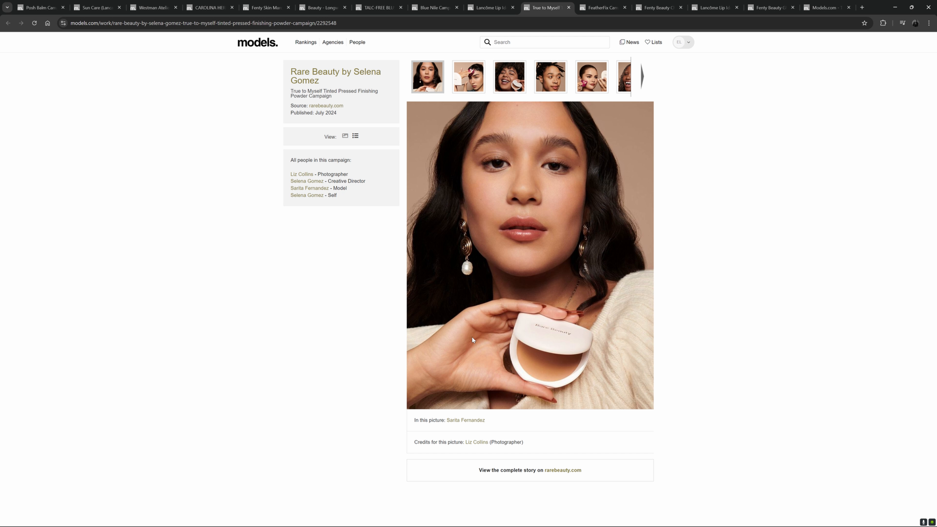
pyautogui.click(478, 87)
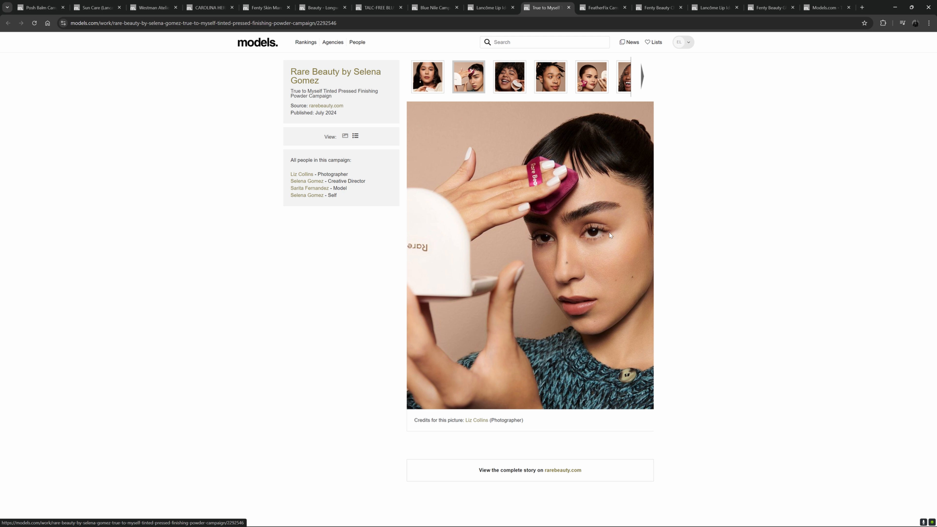
pyautogui.click(592, 76)
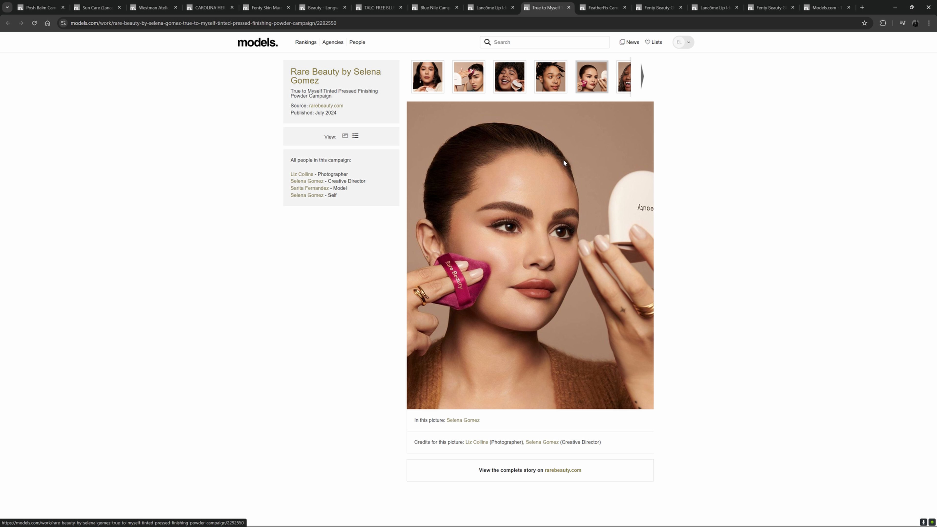
pyautogui.click(622, 93)
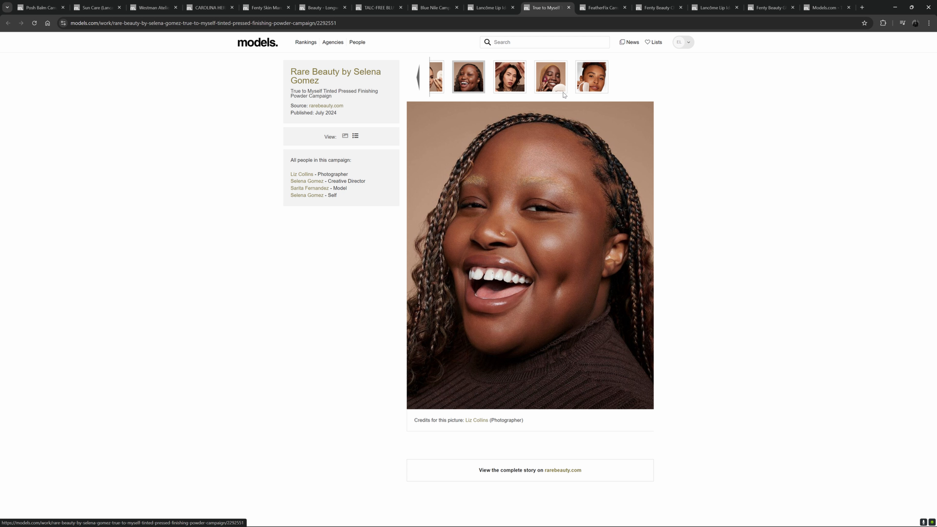
pyautogui.click(517, 87)
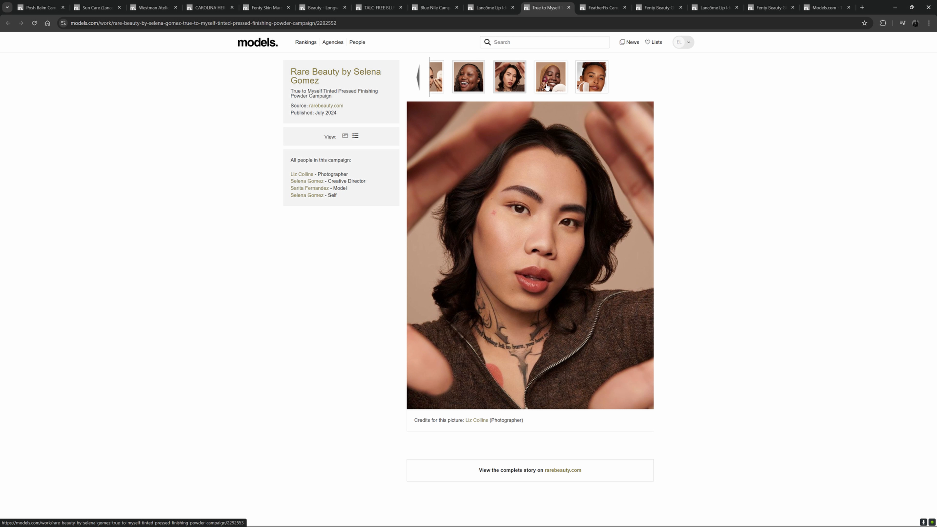
pyautogui.click(547, 87)
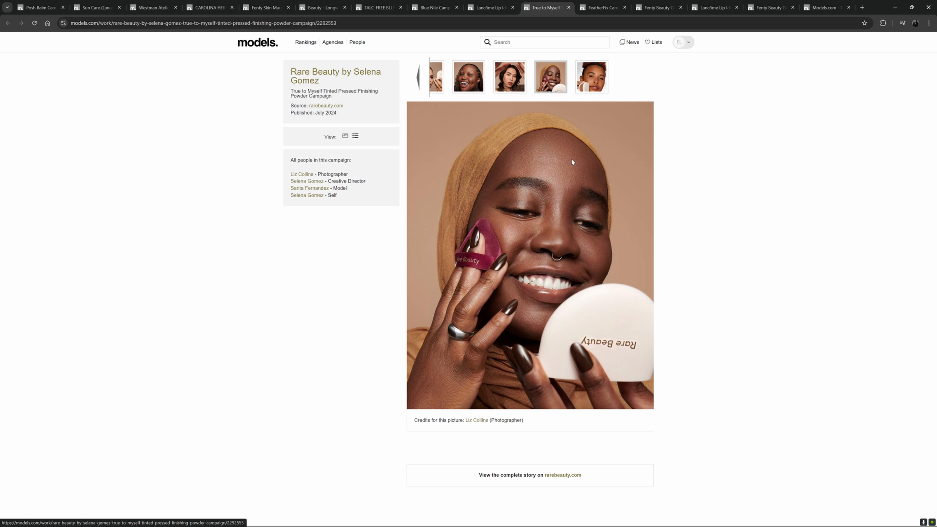
# - View the third picture of the Victoria Beckham Beauty FeatherFix campaign and the first six portraits of the Fenty Beauty Cheeks campaign
pyautogui.hotkey('ctrl', 'Tab')
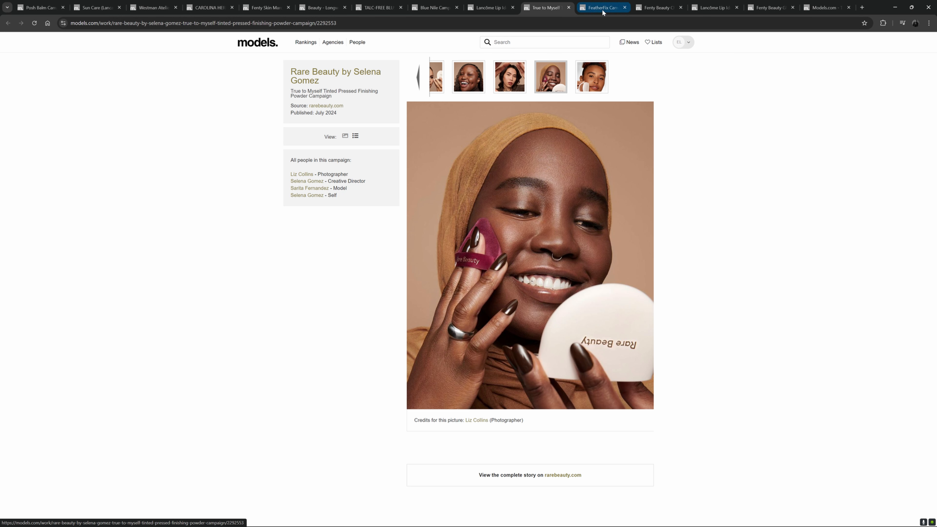
pyautogui.click(503, 88)
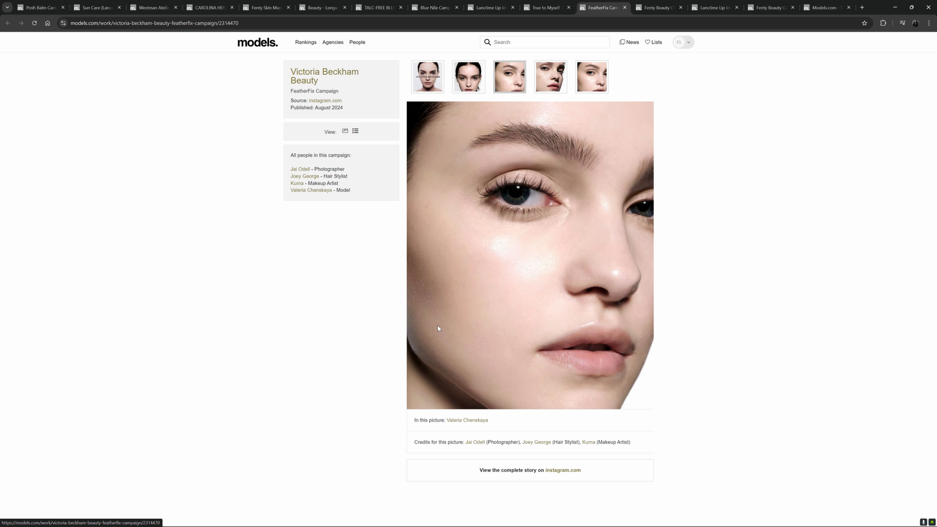
pyautogui.hotkey('ctrl', 'Tab')
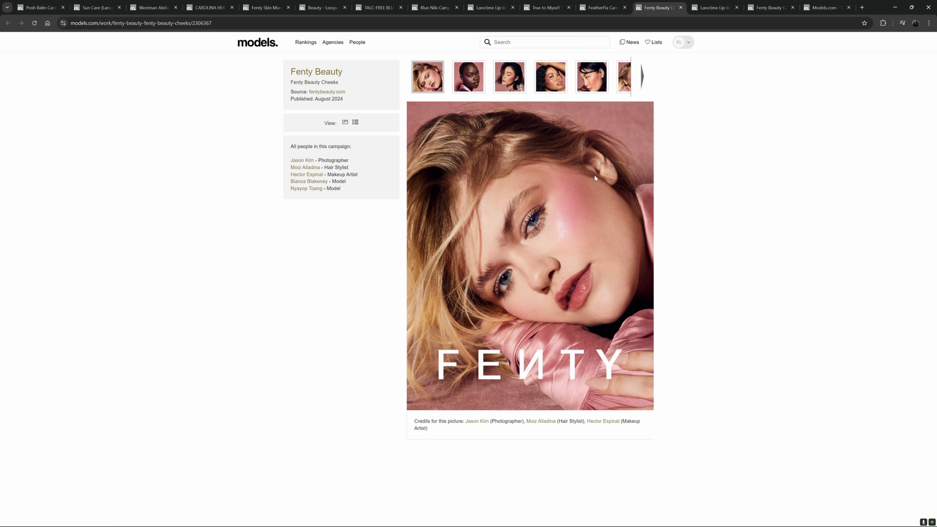
pyautogui.click(474, 87)
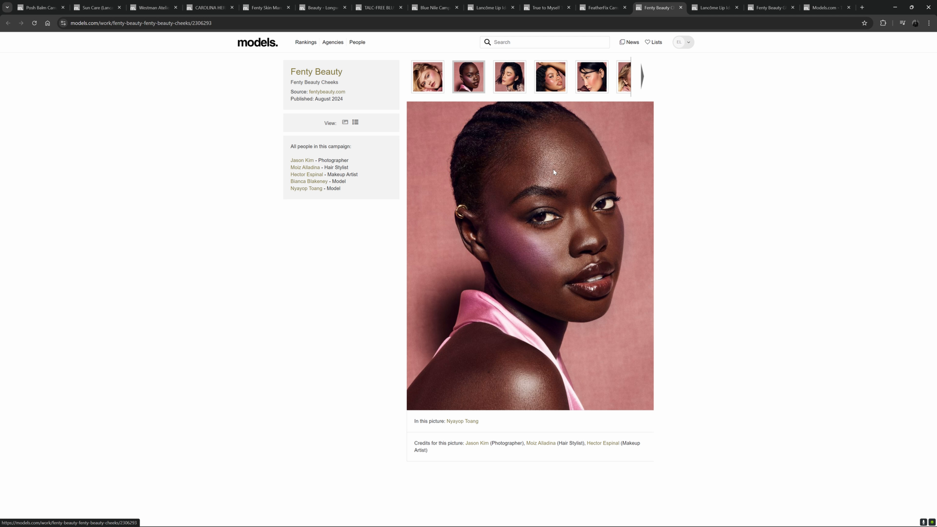
pyautogui.click(516, 90)
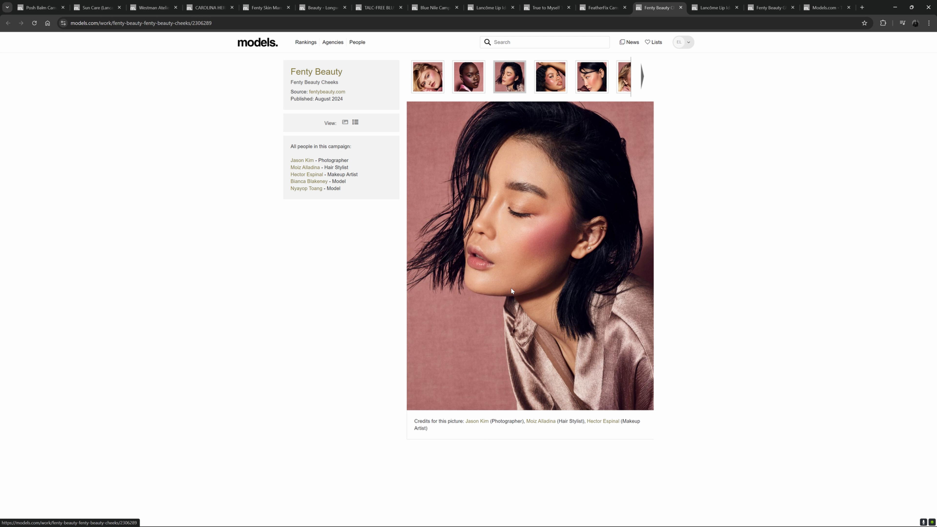
pyautogui.click(554, 88)
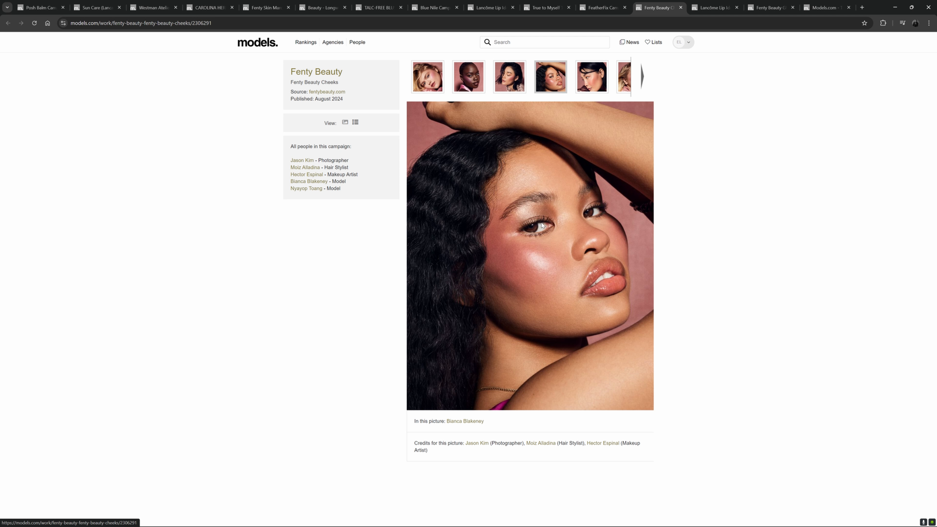
pyautogui.click(595, 85)
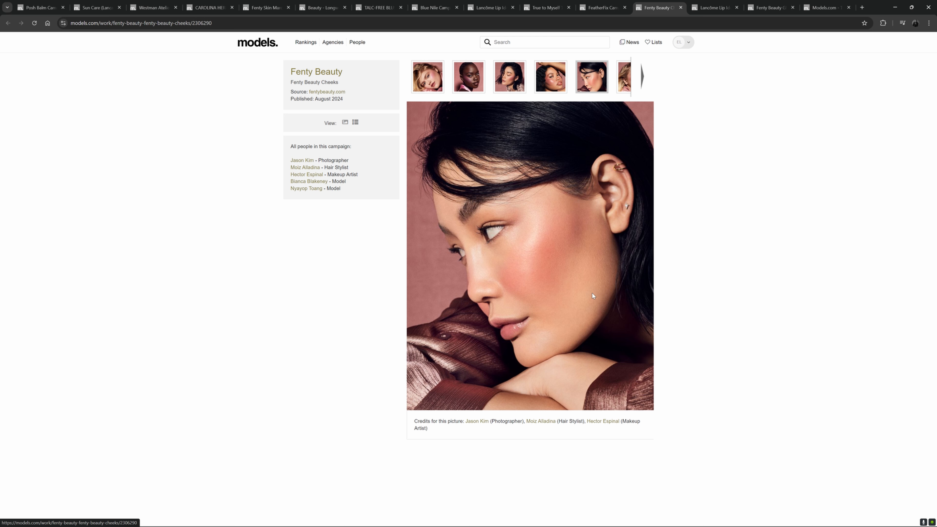
pyautogui.click(625, 83)
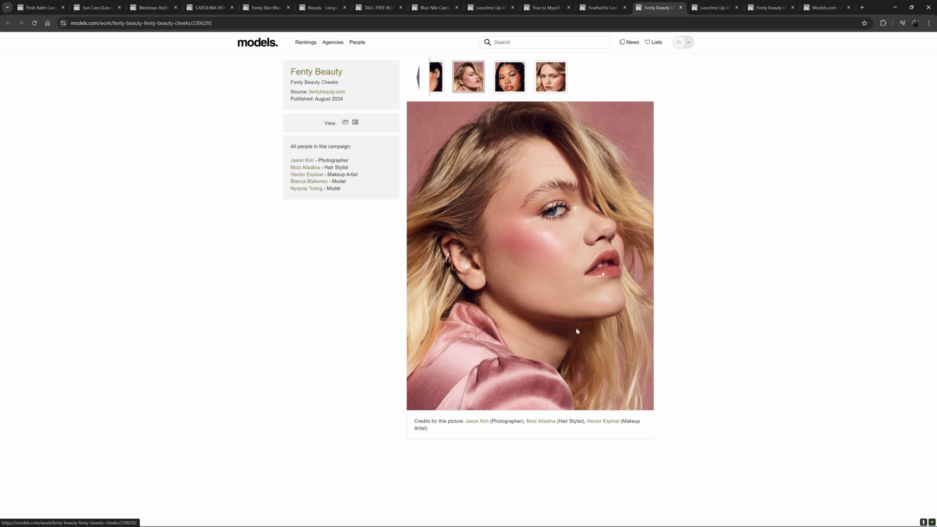
# - Compare the last three Fenty Beauty Cheeks portraits, returning to the frontal close-up of the dark-haired model with glossy lips
pyautogui.click(517, 86)
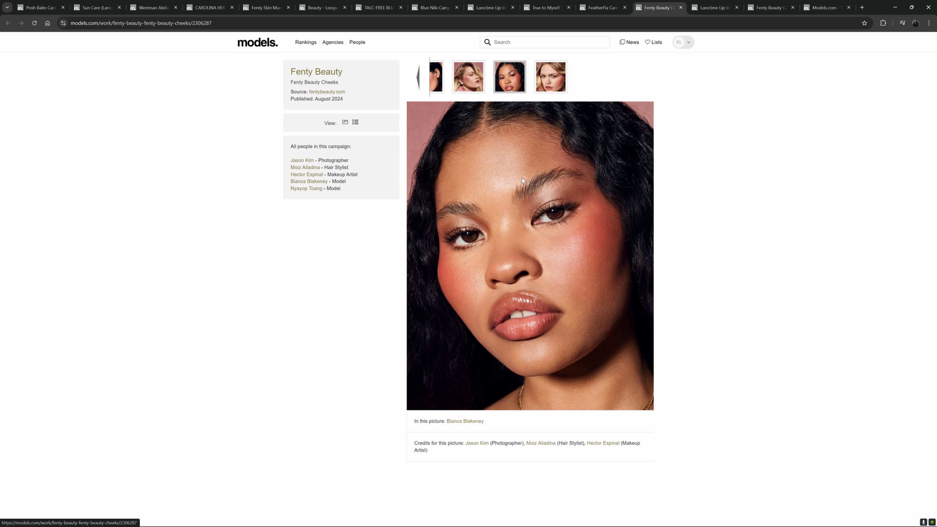
pyautogui.click(478, 91)
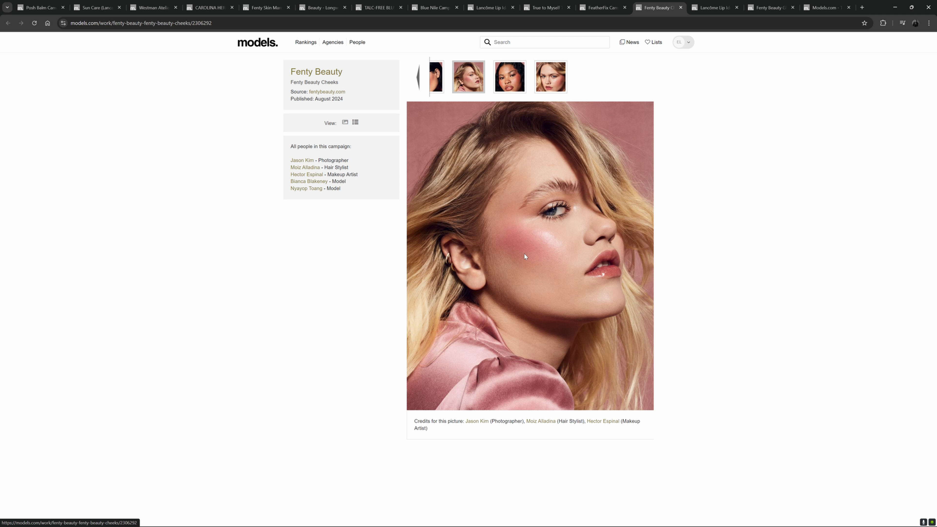
pyautogui.click(514, 86)
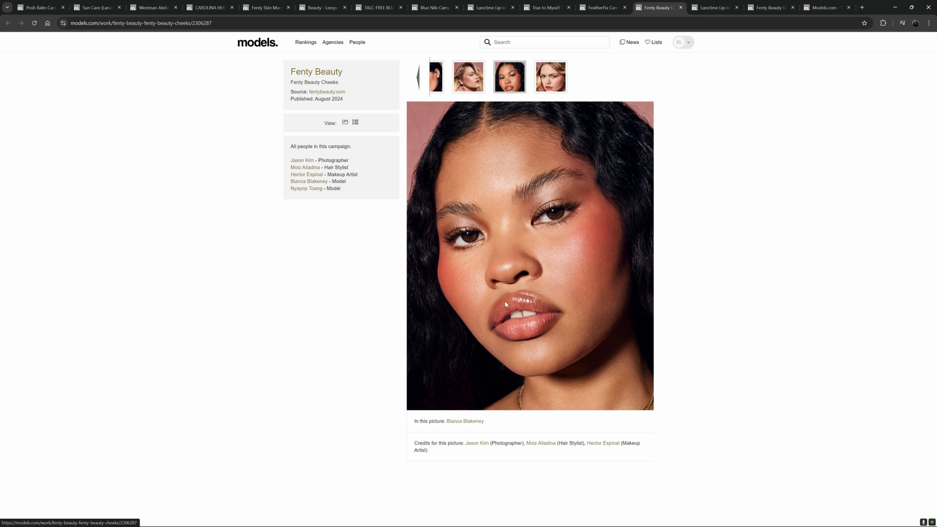
pyautogui.click(545, 92)
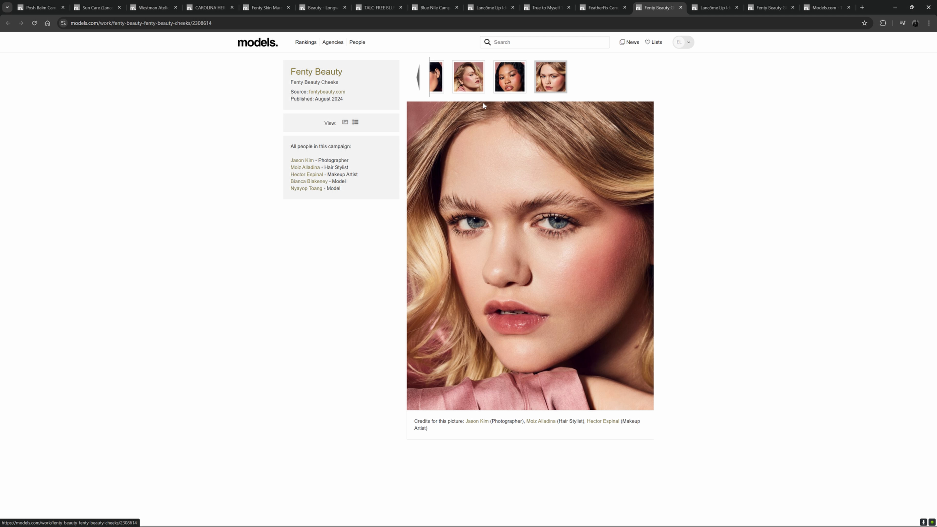
pyautogui.click(477, 89)
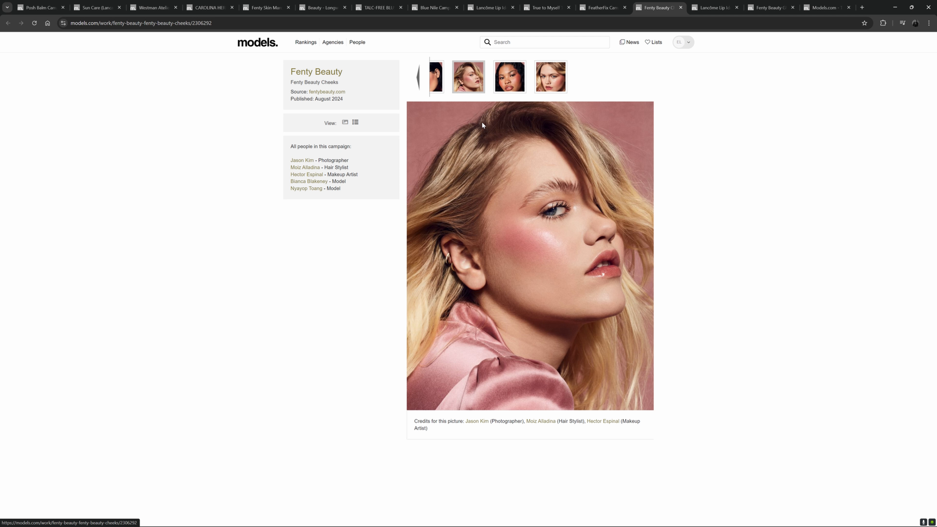
pyautogui.click(511, 88)
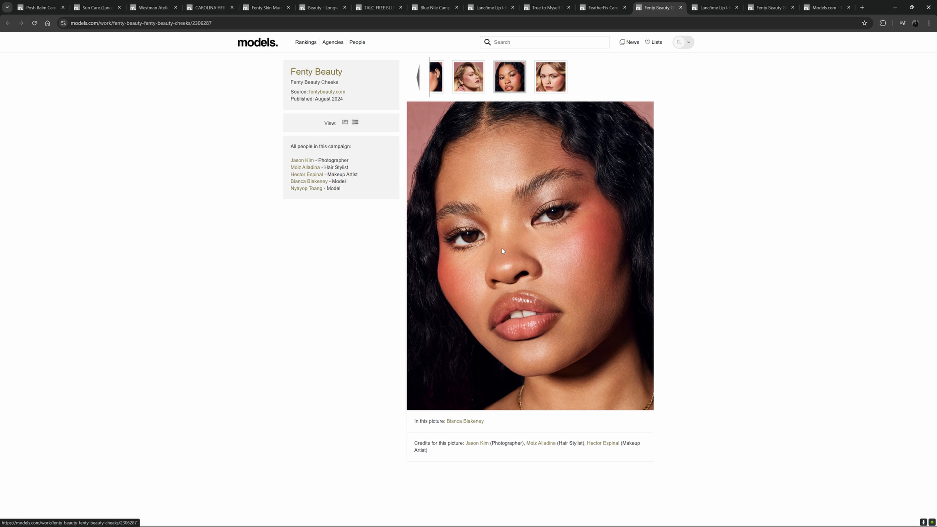
# - Open the Fenty Beauty Gloss Bomb Stix campaign and view its portraits from the second to the sixth
pyautogui.click(716, 8)
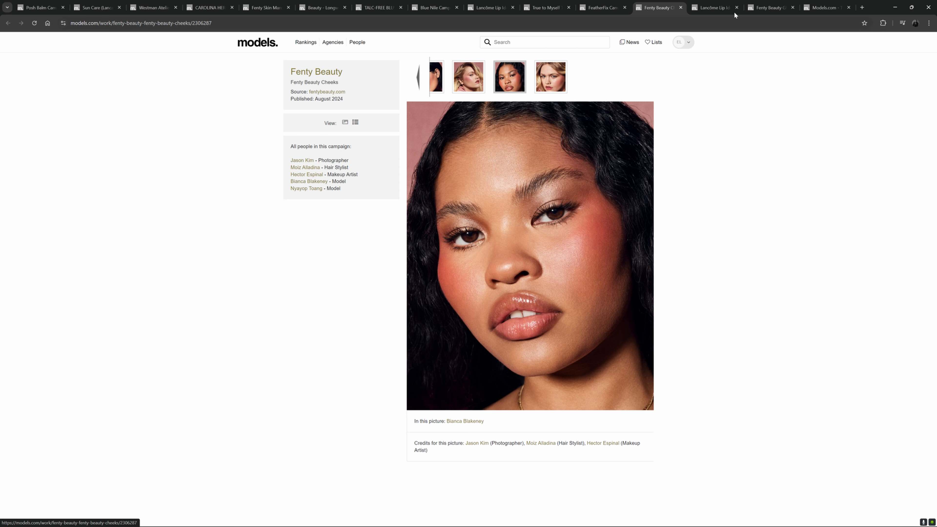
pyautogui.click(766, 13)
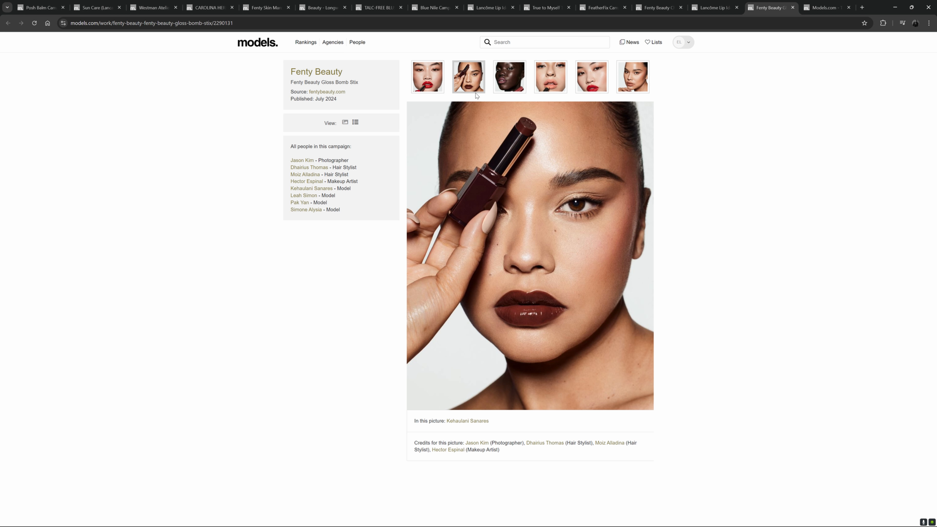
pyautogui.click(510, 78)
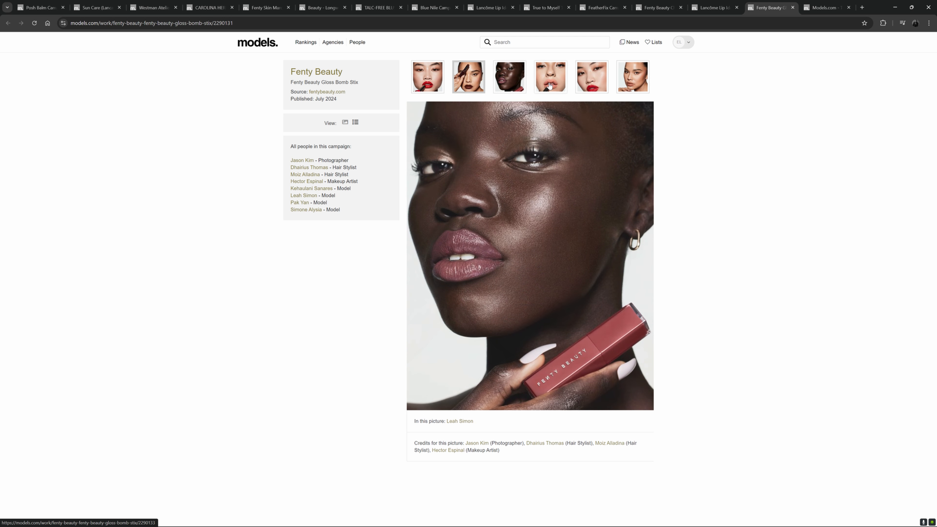
pyautogui.click(550, 79)
pyautogui.click(594, 85)
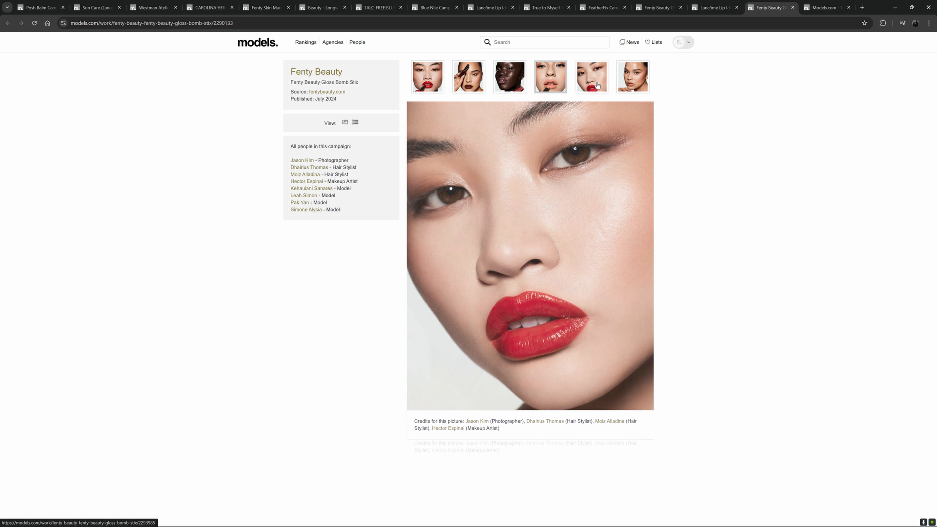
pyautogui.click(634, 91)
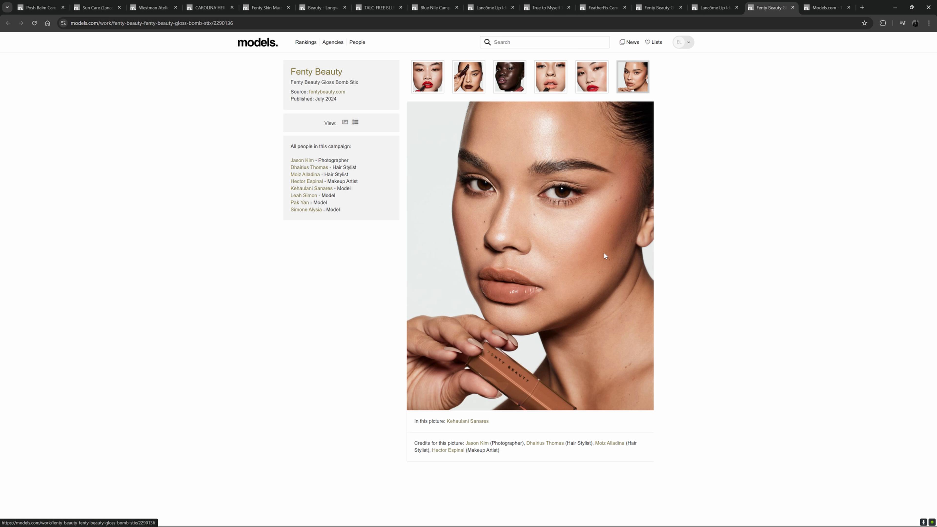
# - Compare the dark-lipstick portrait holding the stick over one eye with the nude-lip portrait of the same model
pyautogui.click(471, 74)
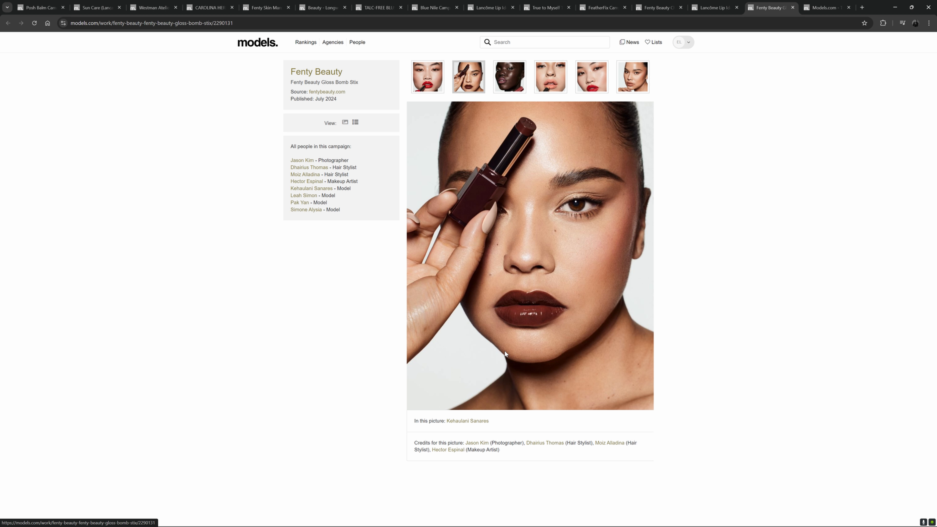
pyautogui.click(645, 86)
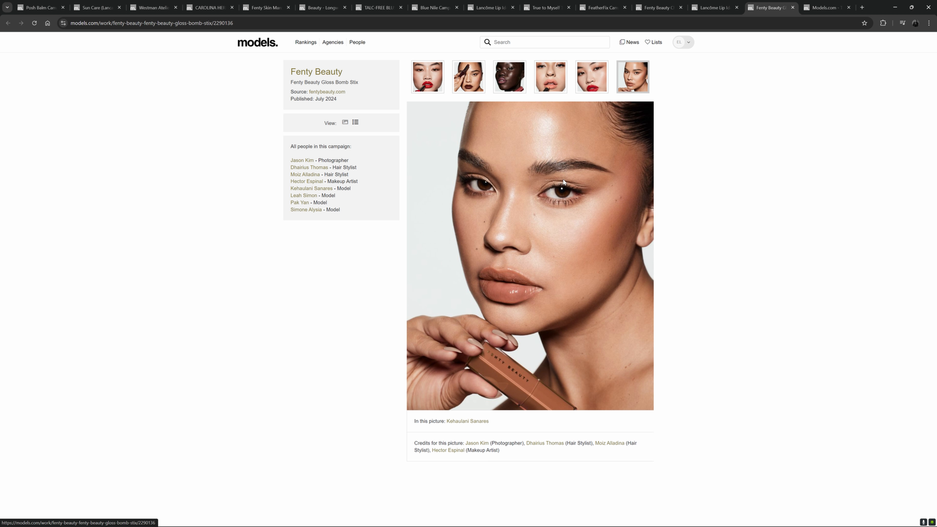
pyautogui.click(468, 79)
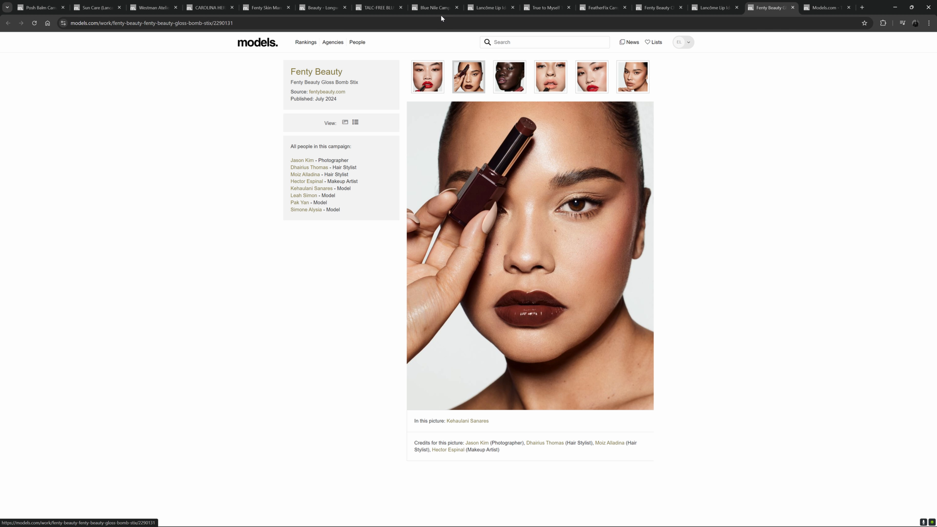
# - Revisit the Blue Nile campaign, the Models.com page, and the Gloss Bomb Stix, Lancôme Lip Idôle and Fenty Beauty Cheeks campaigns
pyautogui.click(437, 9)
pyautogui.click(826, 7)
pyautogui.click(771, 8)
pyautogui.click(701, 4)
pyautogui.click(659, 7)
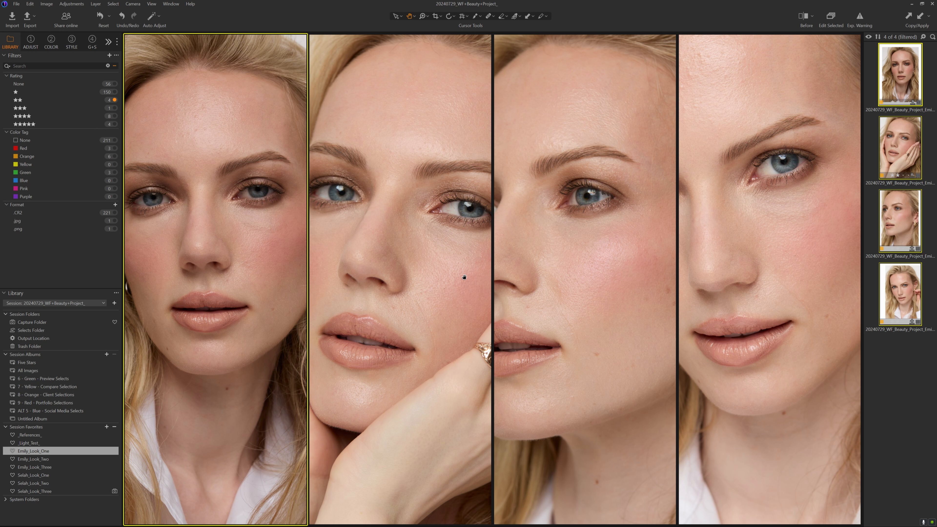
# - Fit the four portraits of the blonde model fully in view and compare the third, fourth and first
pyautogui.press(',')
pyautogui.click(541, 252)
pyautogui.click(761, 297)
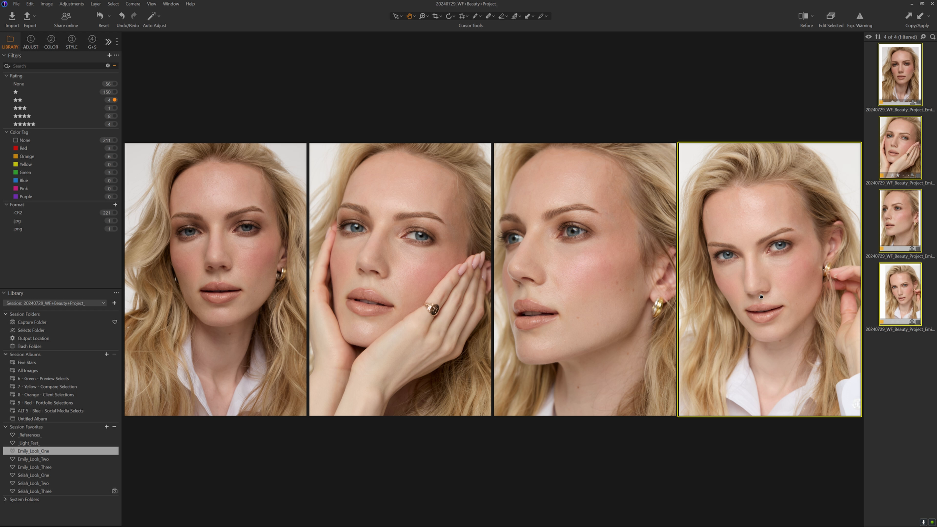
pyautogui.click(253, 280)
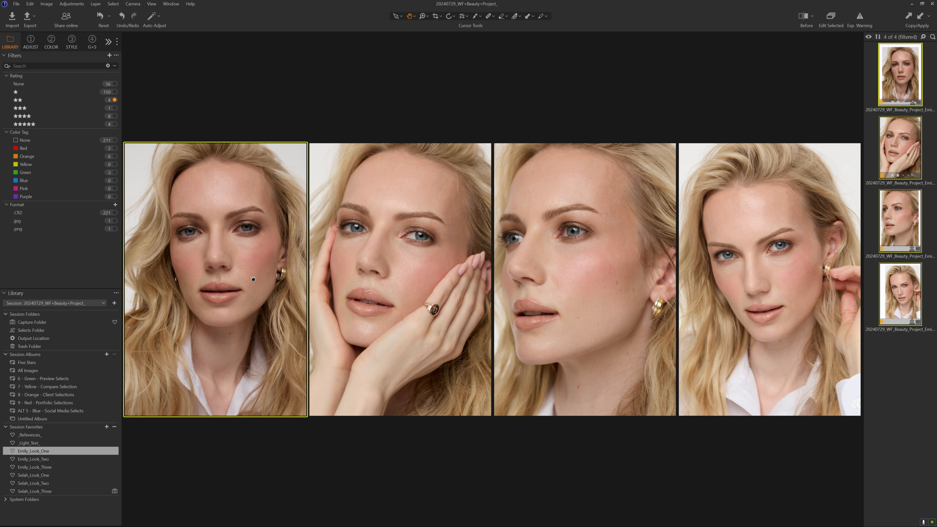
# - Show the image adjustment tools, expand the histogram and float it above the first two portraits
pyautogui.click(31, 43)
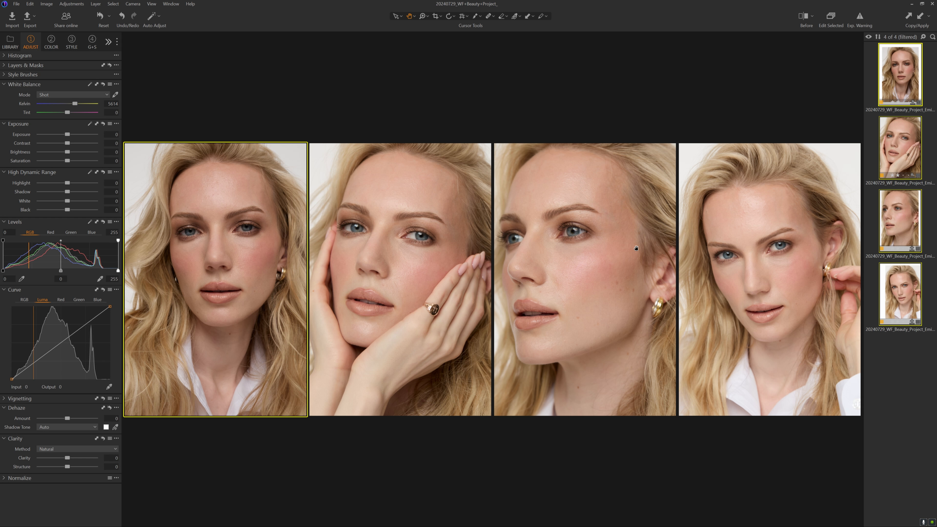
pyautogui.click(7, 57)
pyautogui.moveTo(44, 66); pyautogui.dragTo(404, 148)
pyautogui.moveTo(318, 52); pyautogui.dragTo(298, 41)
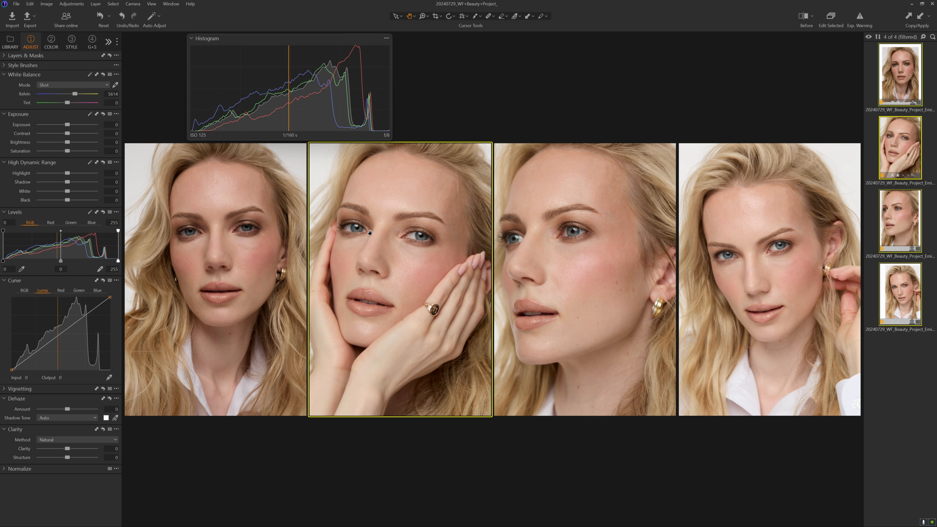
# - Compare the histograms of the four portraits to judge how their brightness differs
pyautogui.click(333, 239)
pyautogui.click(585, 242)
pyautogui.click(732, 243)
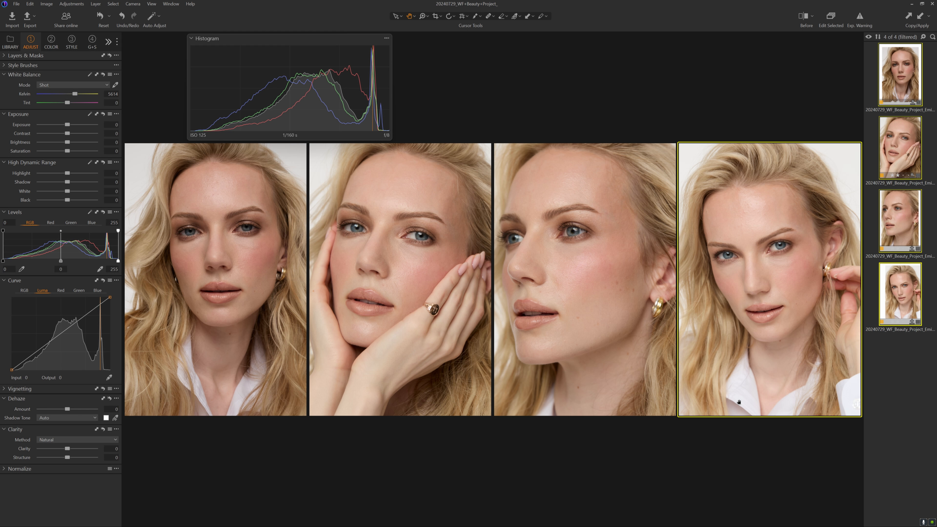
pyautogui.press('Left')
pyautogui.press('Left')
pyautogui.press('Left')
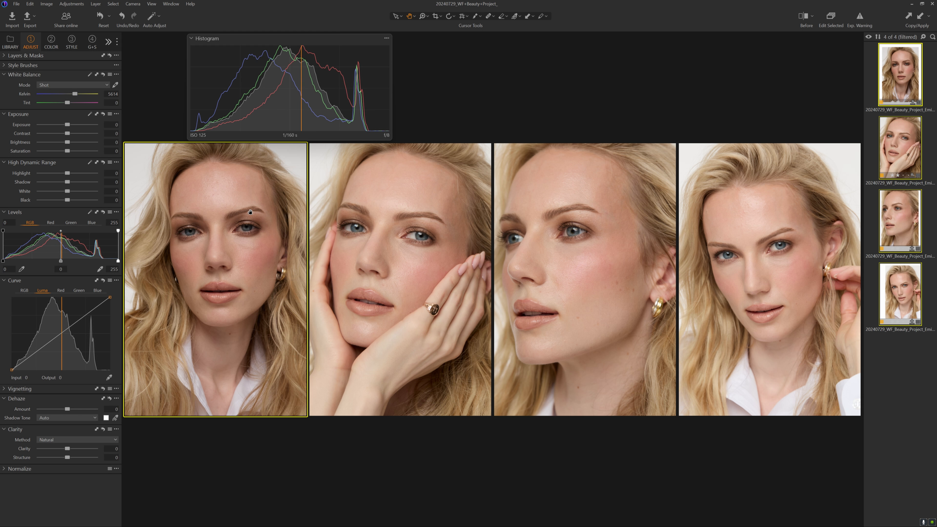
pyautogui.press('Right')
pyautogui.press('Right')
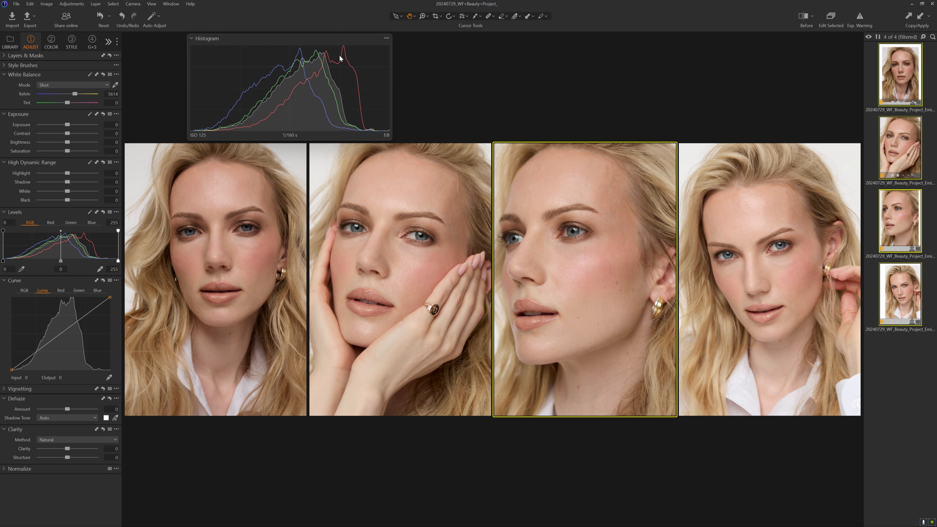
pyautogui.click(721, 226)
pyautogui.click(586, 229)
pyautogui.click(432, 231)
pyautogui.click(587, 229)
pyautogui.click(711, 224)
pyautogui.click(600, 235)
pyautogui.click(409, 214)
# - Set the first portrait's exposure to 0.5 and check its brightness against the other portraits
pyautogui.click(258, 207)
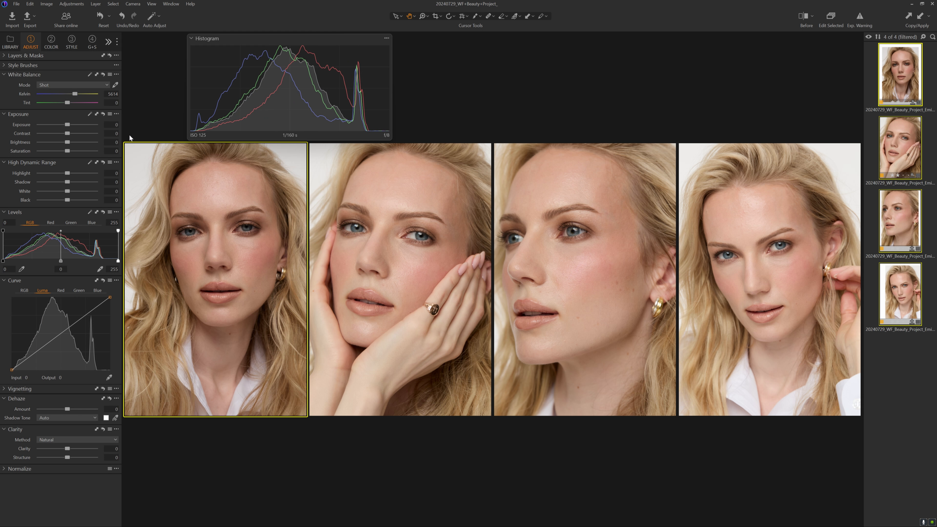
pyautogui.write('.5')
pyautogui.press('Return')
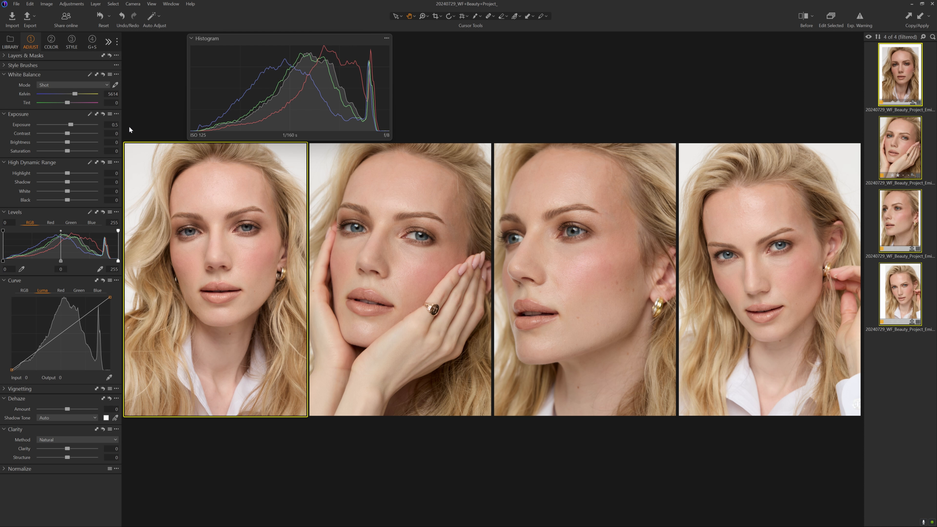
pyautogui.click(349, 203)
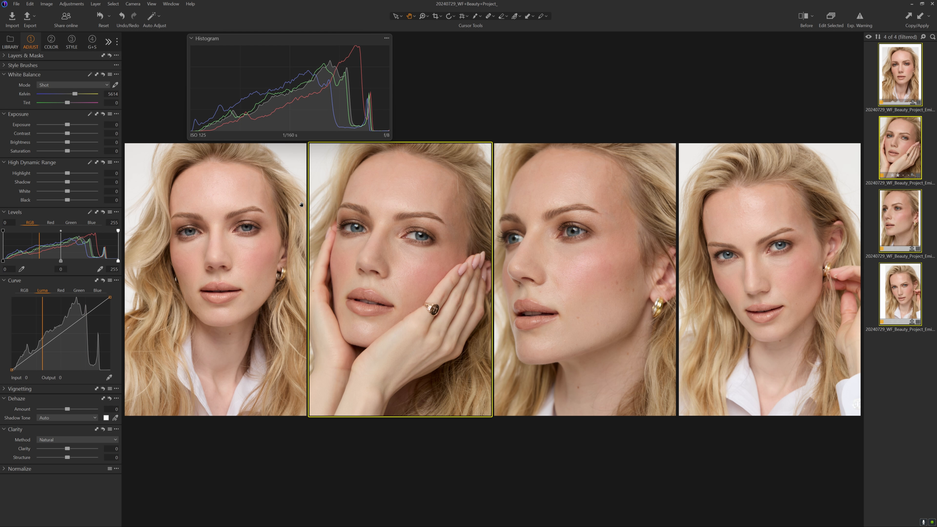
pyautogui.press('Right')
pyautogui.click(254, 246)
pyautogui.click(334, 262)
# - Brighten the third portrait with the Luma curve by pulling the white point inward and lifting the midtones slightly around input 127
pyautogui.click(621, 268)
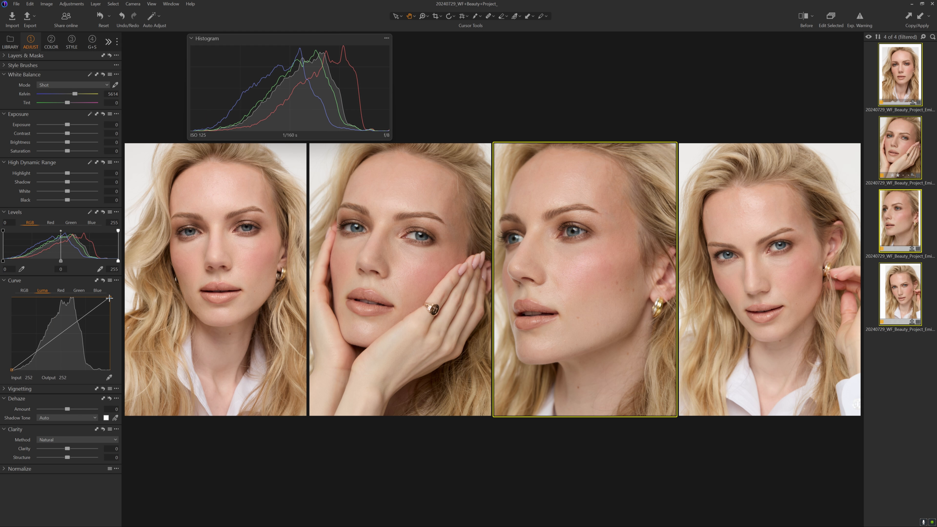
pyautogui.moveTo(109, 298); pyautogui.dragTo(104, 296)
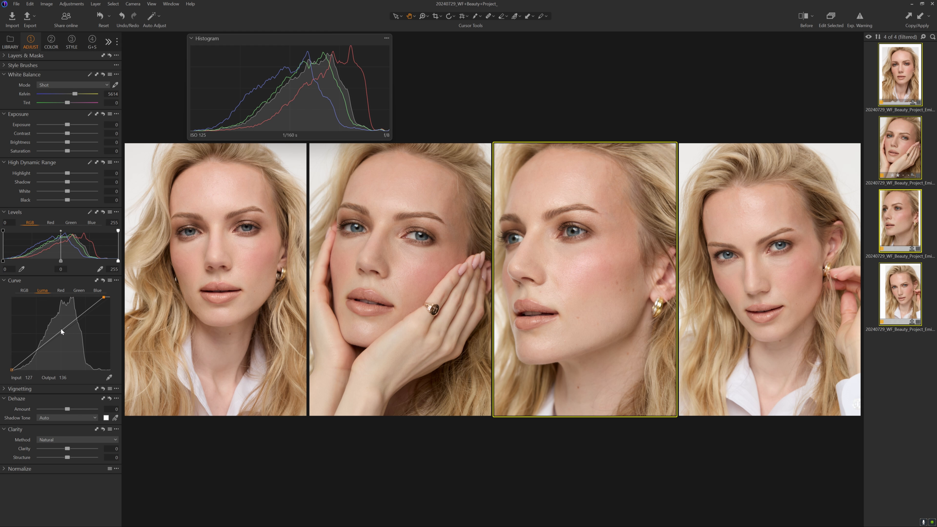
pyautogui.moveTo(60, 332); pyautogui.dragTo(60, 331)
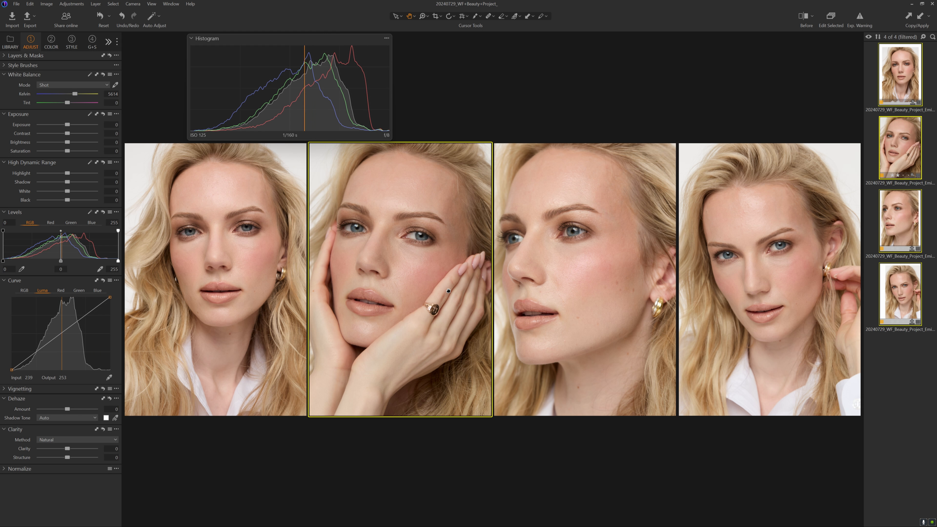
# - Brighten the second portrait's Luma curve with the white point at about input 247 and a midtone point at input 124, output 131
pyautogui.press('Left')
pyautogui.moveTo(110, 297); pyautogui.dragTo(109, 297)
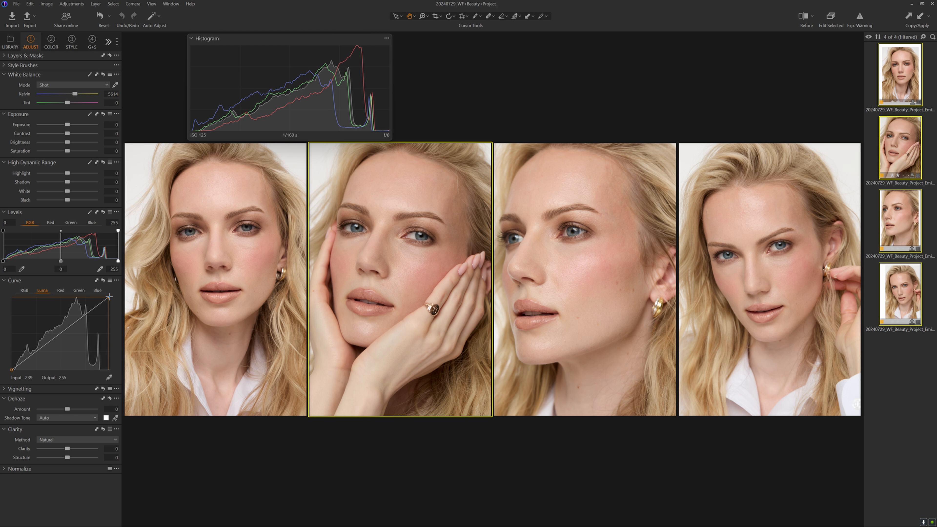
pyautogui.moveTo(108, 297); pyautogui.dragTo(106, 297)
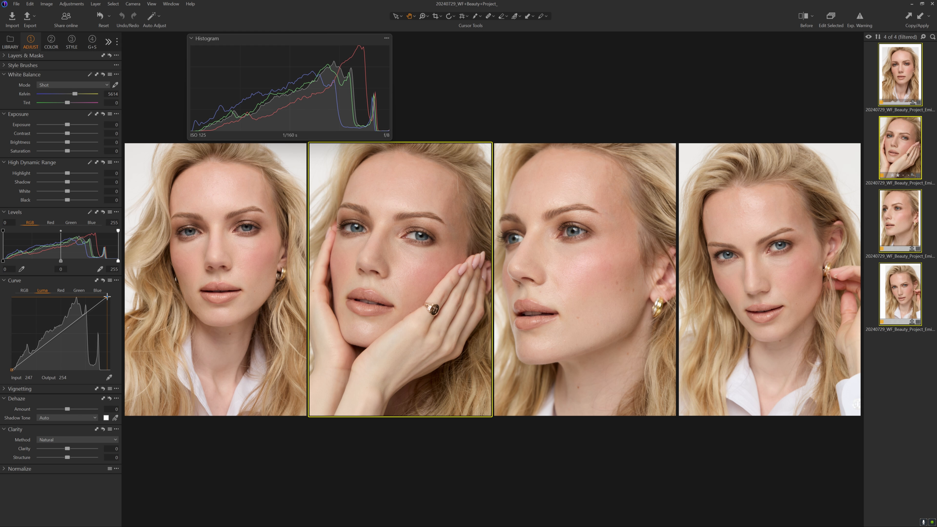
pyautogui.click(60, 333)
pyautogui.moveTo(60, 333); pyautogui.dragTo(60, 333)
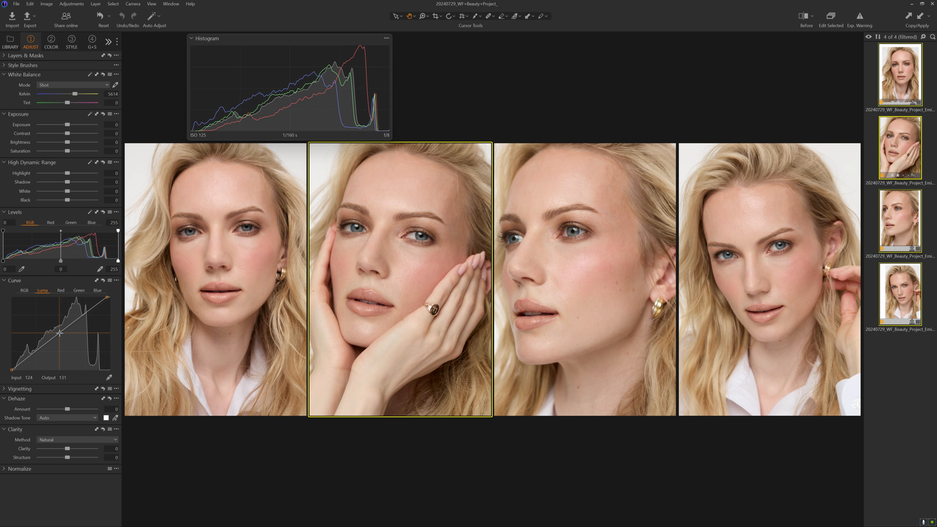
# - Lift the Luma curve midtones on the fourth portrait to input 139, output 146, and slightly raise them on the first portrait
pyautogui.click(718, 281)
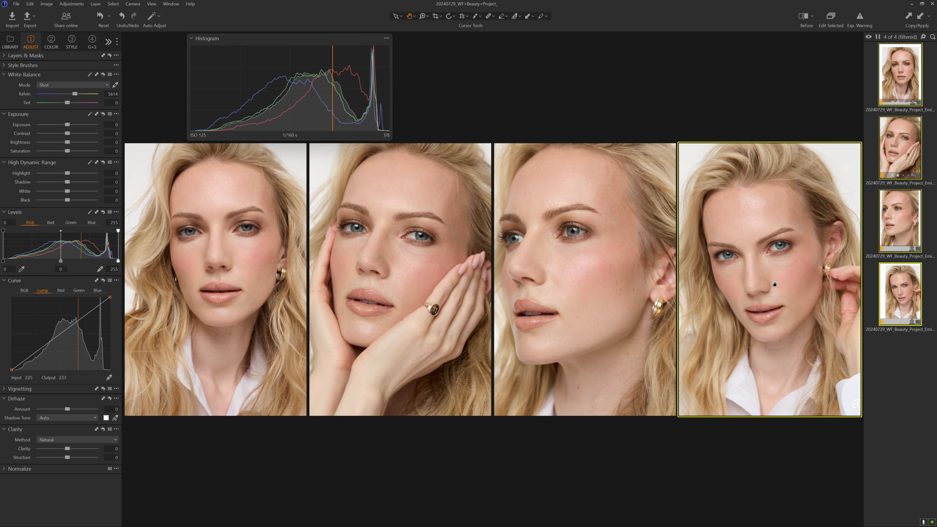
pyautogui.click(520, 278)
pyautogui.click(372, 237)
pyautogui.click(571, 274)
pyautogui.click(700, 273)
pyautogui.moveTo(67, 329); pyautogui.dragTo(66, 328)
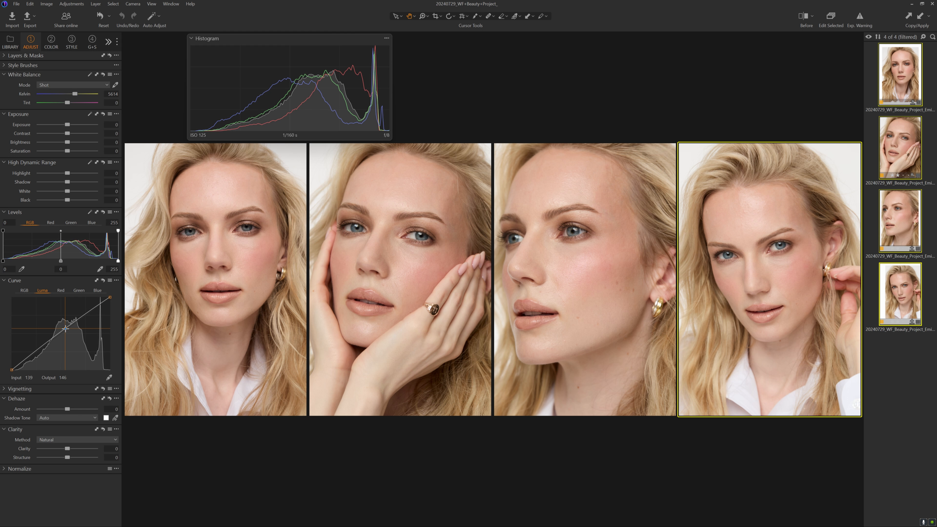
pyautogui.click(278, 279)
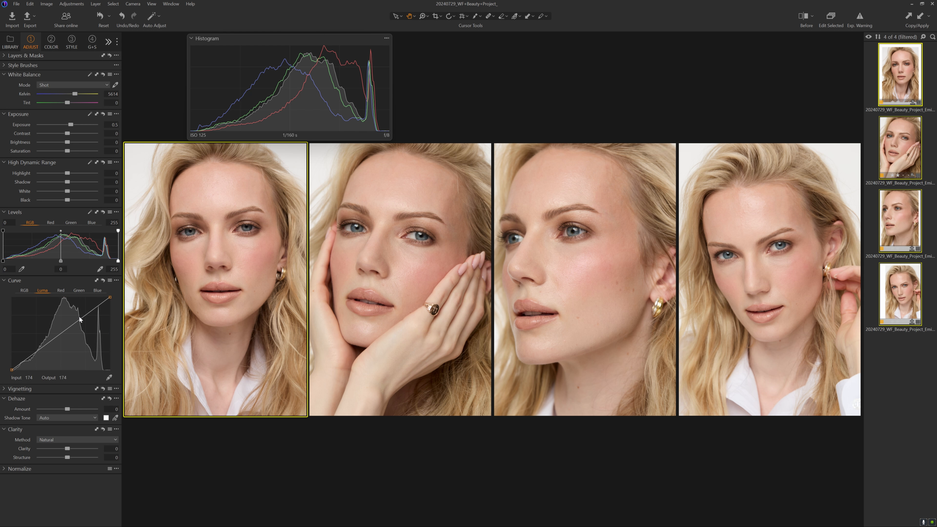
pyautogui.moveTo(65, 334); pyautogui.dragTo(64, 332)
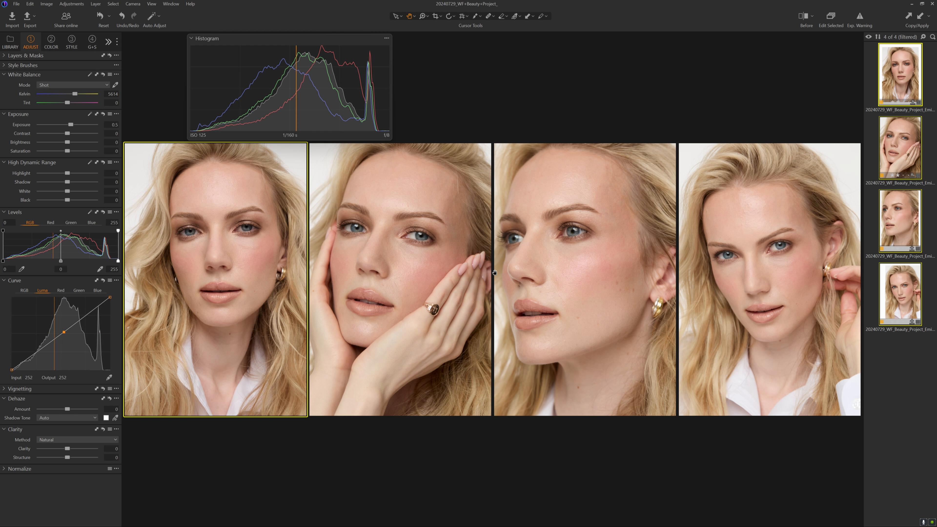
# - Compare the adjusted histograms and skin brightness across all four portraits
pyautogui.click(598, 273)
pyautogui.click(693, 265)
pyautogui.click(356, 278)
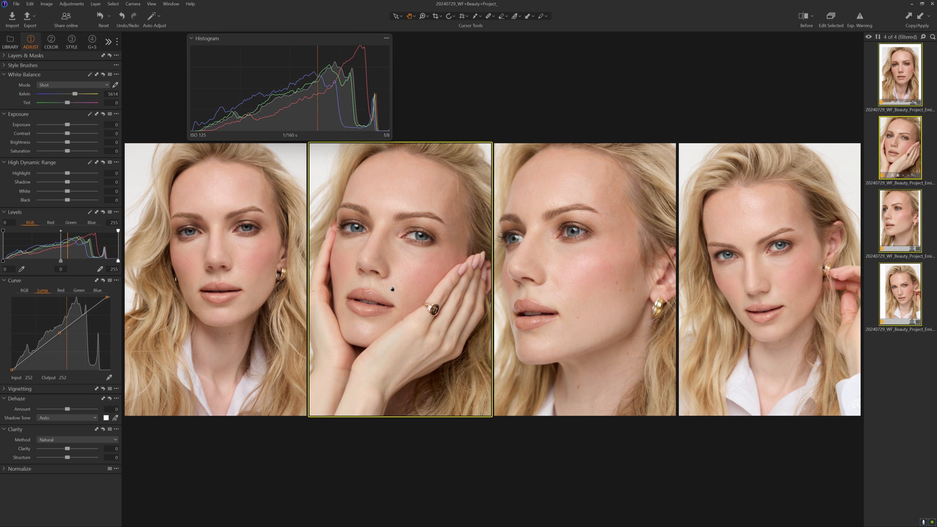
pyautogui.click(277, 279)
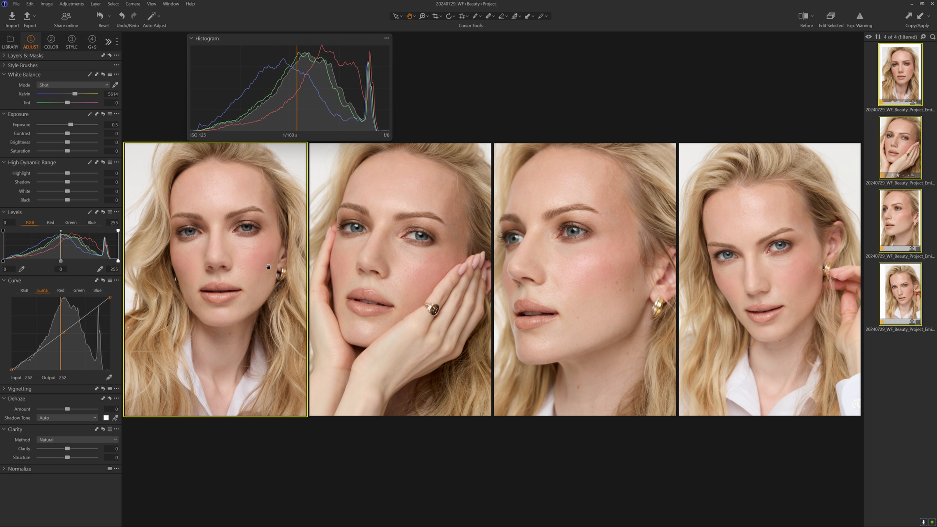
pyautogui.click(544, 257)
pyautogui.click(701, 257)
pyautogui.click(449, 257)
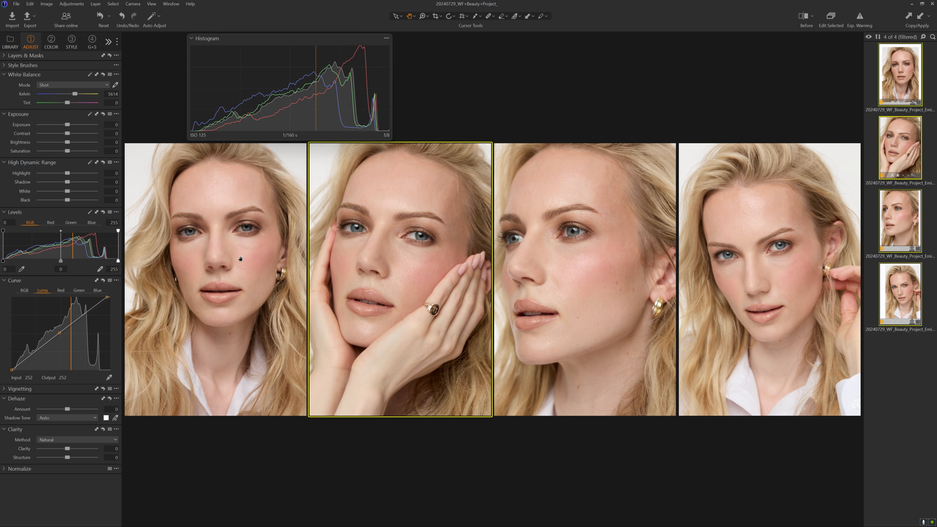
pyautogui.click(278, 253)
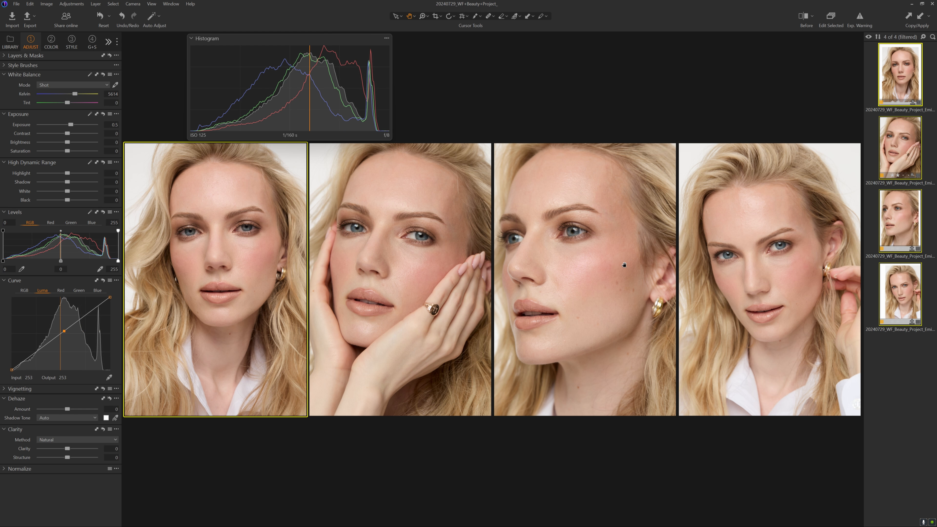
pyautogui.click(705, 274)
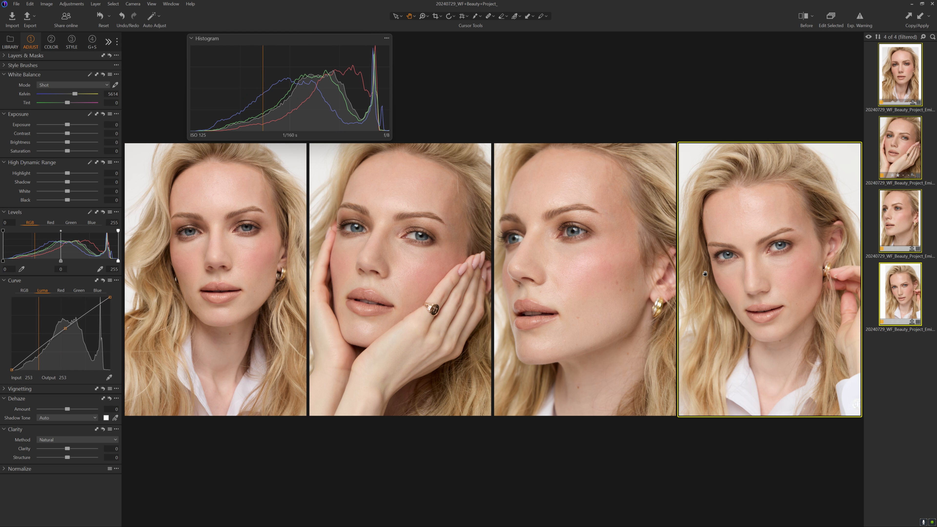
# - Collapse the floating histogram and dock it back above the Layers & Masks tool
pyautogui.click(192, 38)
pyautogui.moveTo(184, 41); pyautogui.dragTo(41, 55)
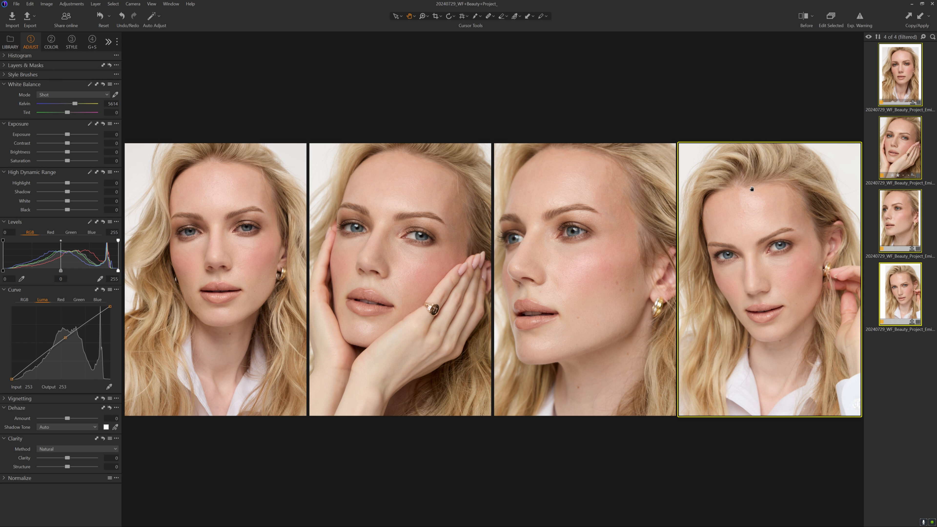
# - Add an empty adjustment layer named Shirt to the fourth portrait
pyautogui.click(895, 304)
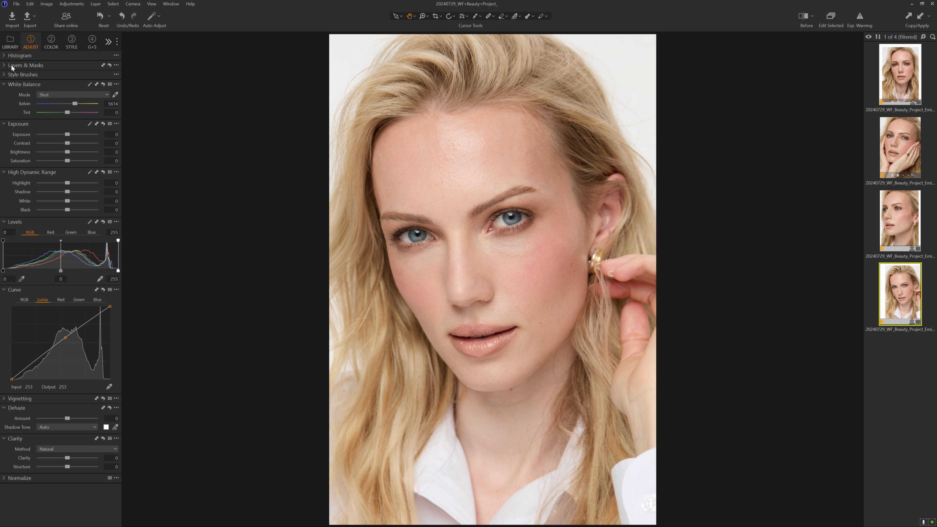
pyautogui.click(4, 66)
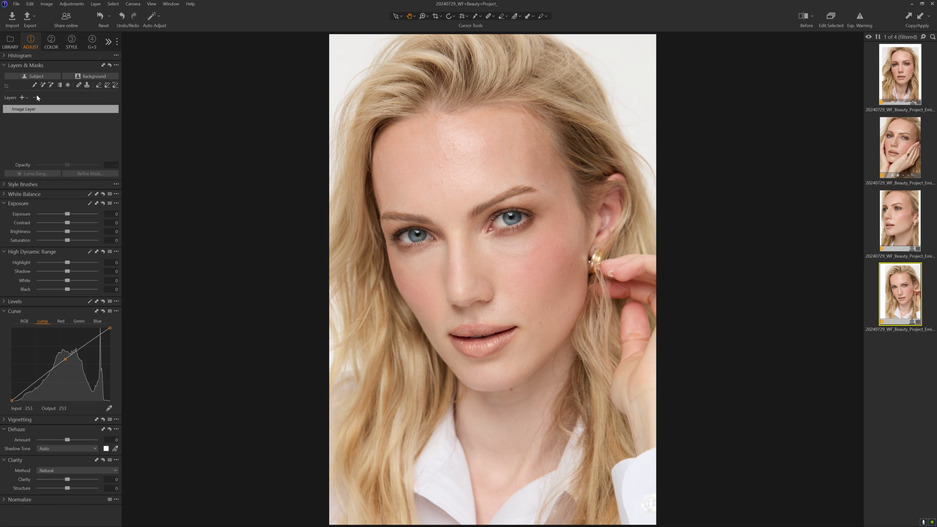
pyautogui.click(26, 96)
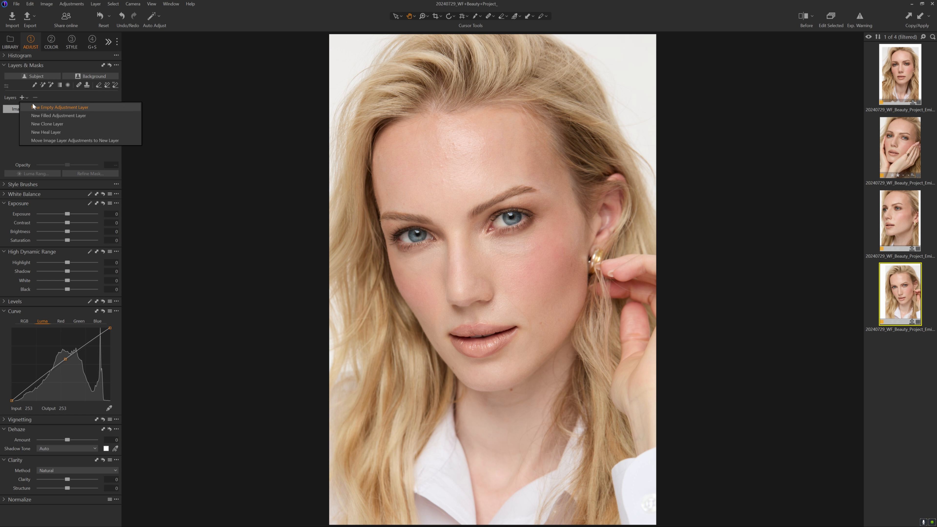
pyautogui.click(35, 105)
pyautogui.doubleClick(44, 111)
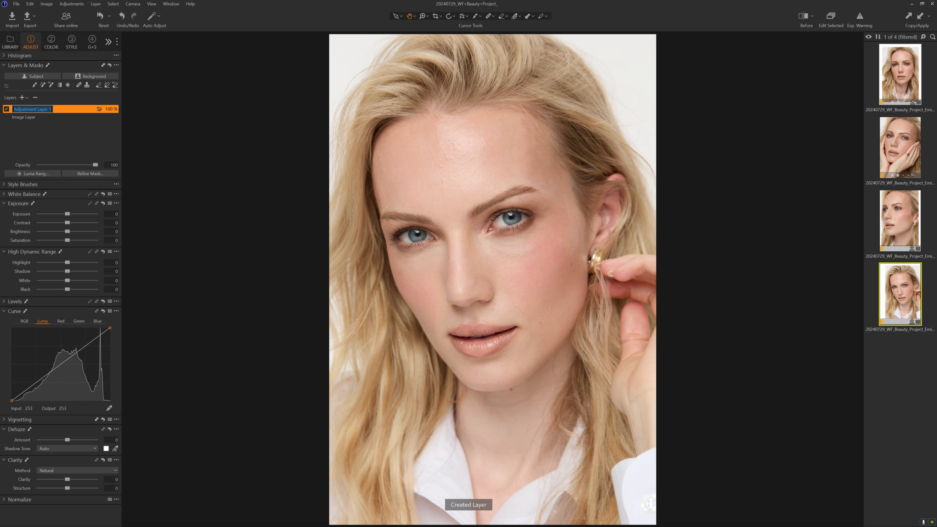
pyautogui.write('Shi')
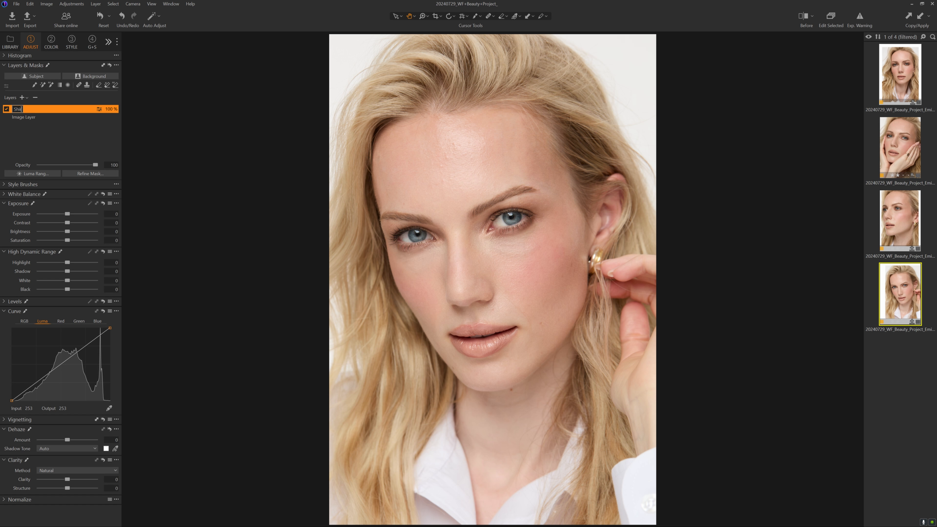
pyautogui.press('Return')
# - Activate the mask brush for the Shirt layer and enlarge it
pyautogui.press('b')
pyautogui.press(']')
pyautogui.press(']')
pyautogui.press(']')
pyautogui.press(']')
pyautogui.press(']')
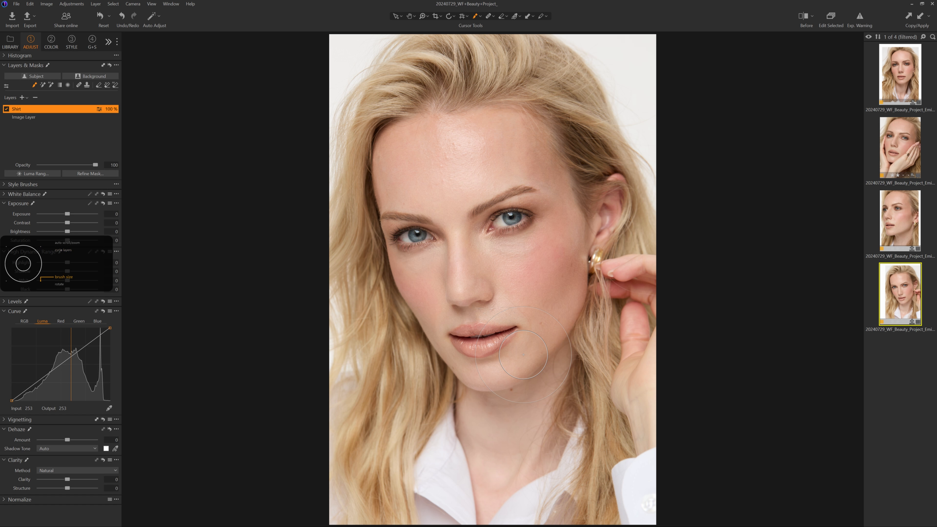
pyautogui.hotkey('ctrl', 'alt', 'l')
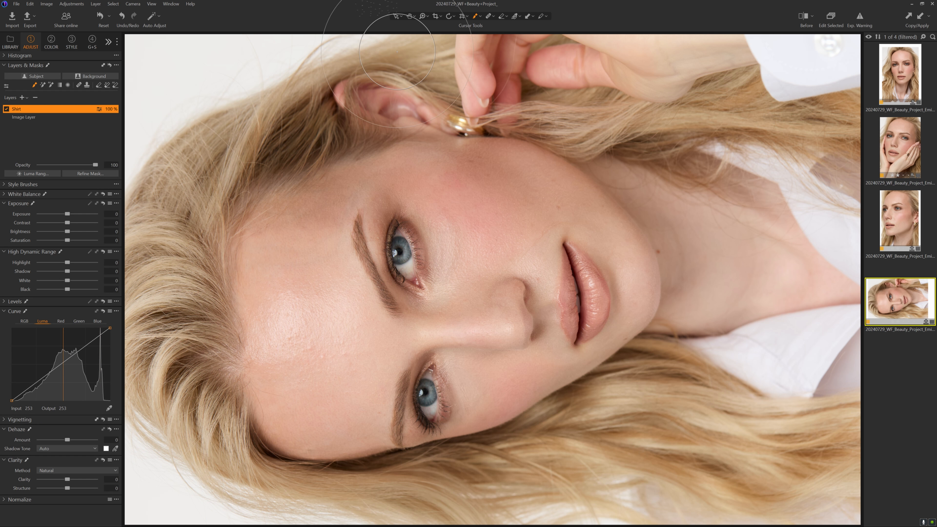
pyautogui.click(452, 17)
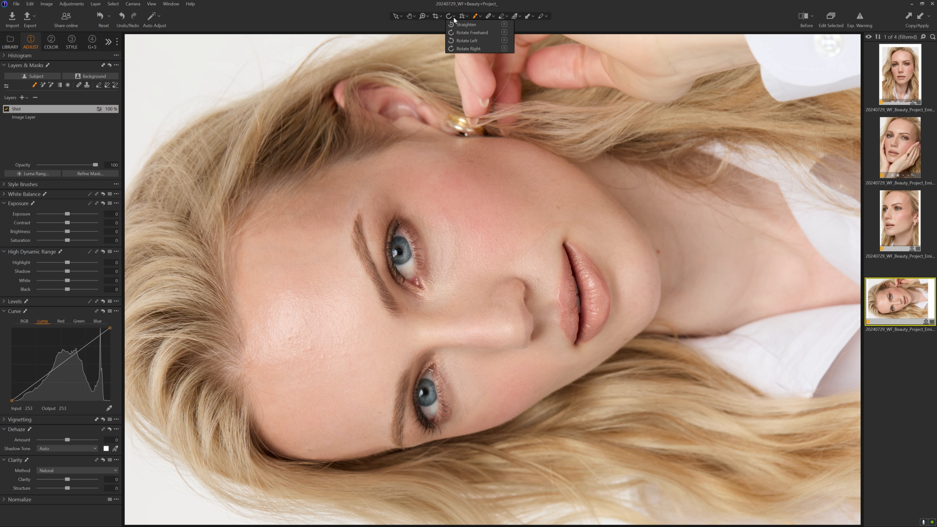
pyautogui.click(467, 40)
pyautogui.click(488, 113)
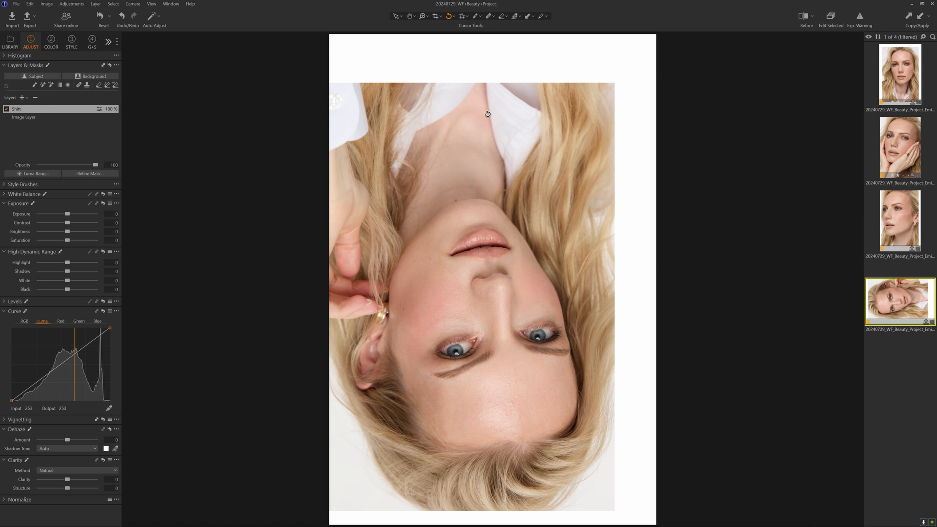
pyautogui.click(487, 114)
pyautogui.click(488, 114)
pyautogui.press('v')
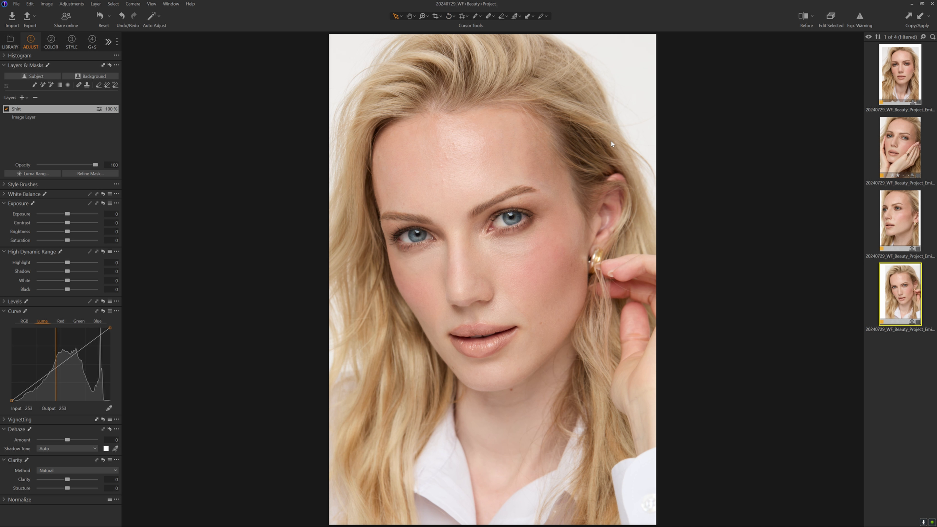
pyautogui.press('y')
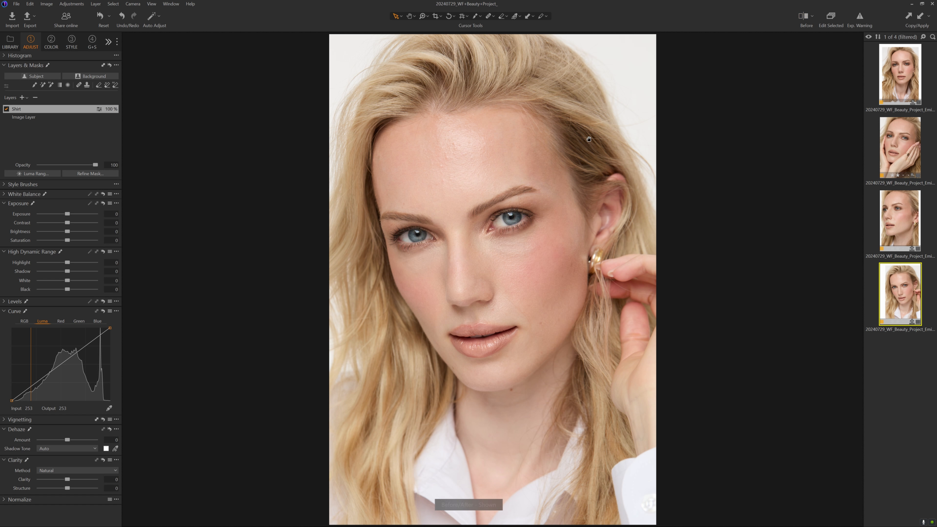
pyautogui.press('y')
pyautogui.press('z')
# - Brush a mask on the Shirt layer over the shirt collar, sleeve, neck and lower hair, checking coverage with the mask overlay
pyautogui.press('b')
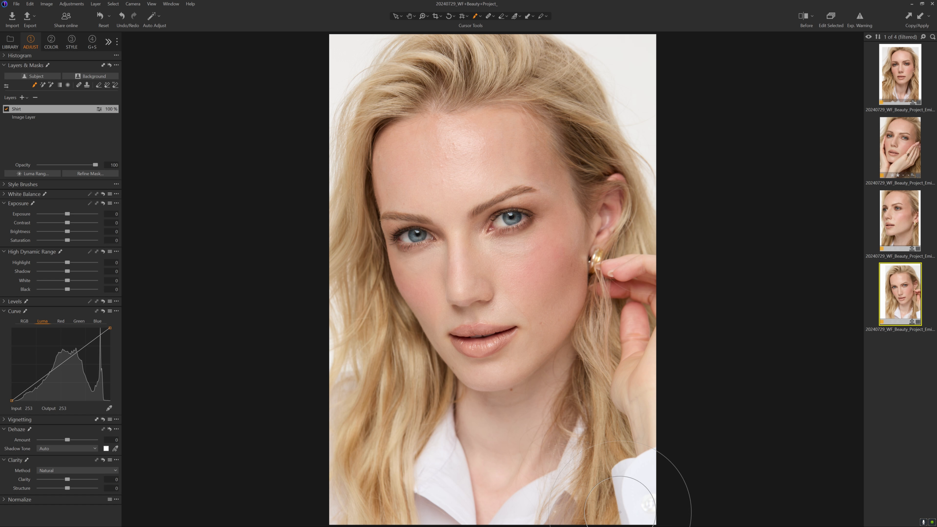
pyautogui.press('m')
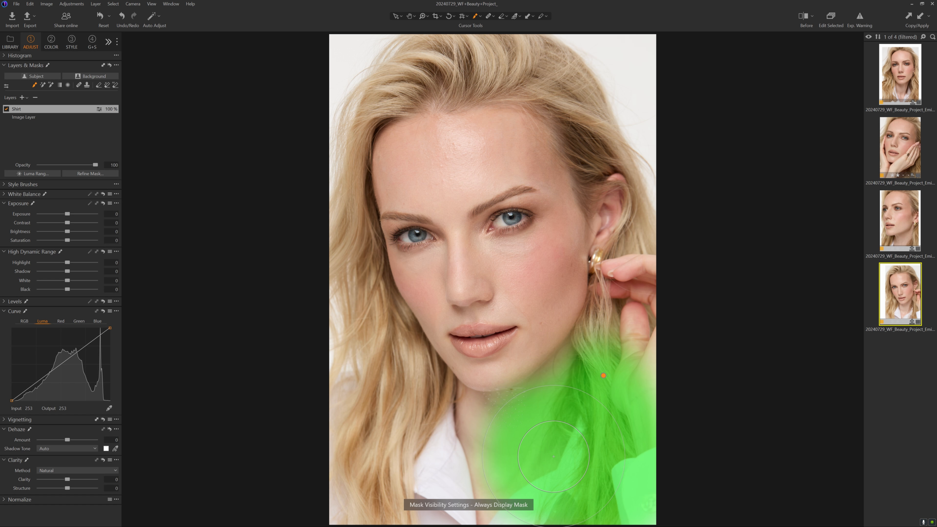
pyautogui.moveTo(460, 482)
pyautogui.mouseDown()
pyautogui.moveTo(452, 447)
pyautogui.moveTo(405, 500)
pyautogui.moveTo(372, 410)
pyautogui.moveTo(364, 488)
pyautogui.mouseUp()
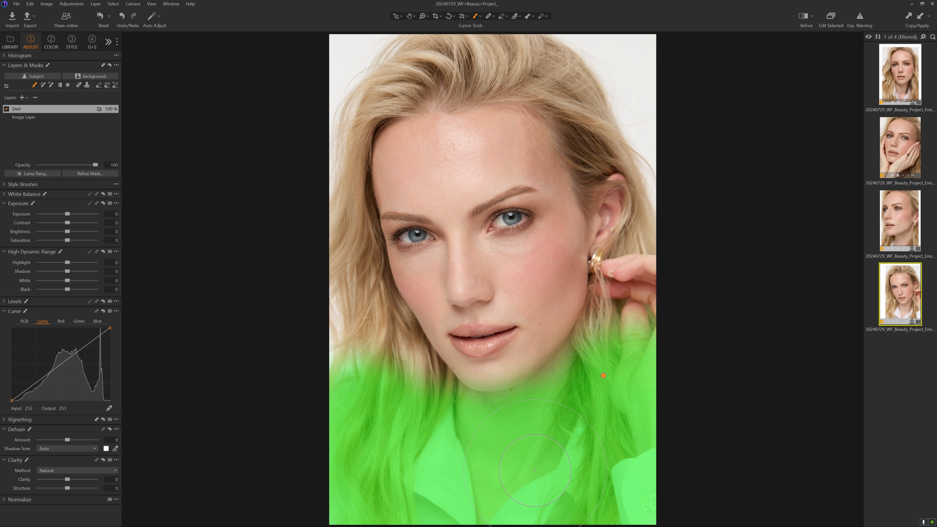
pyautogui.press('m')
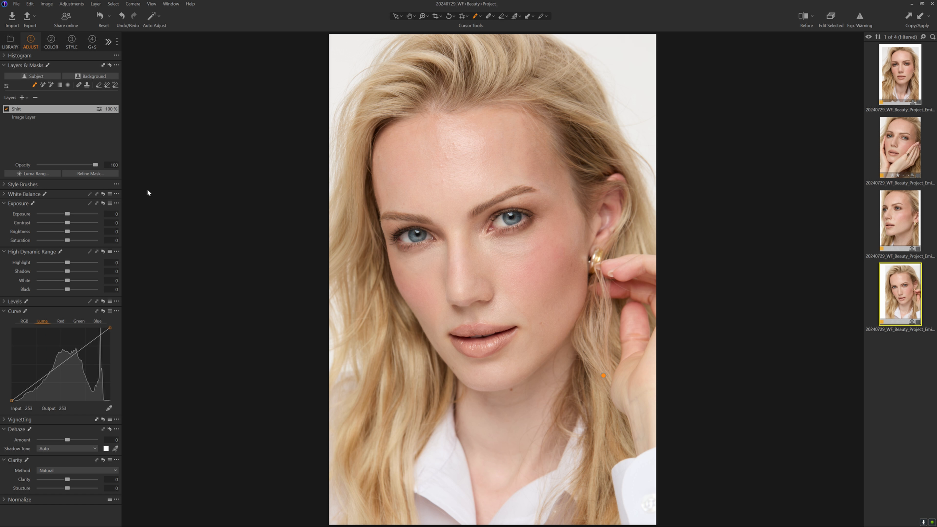
# - Set the Shirt layer's Brightness to -18, Highlight to -29 and Shadow to 56, and reduce its opacity to 70
pyautogui.moveTo(67, 230); pyautogui.dragTo(57, 231)
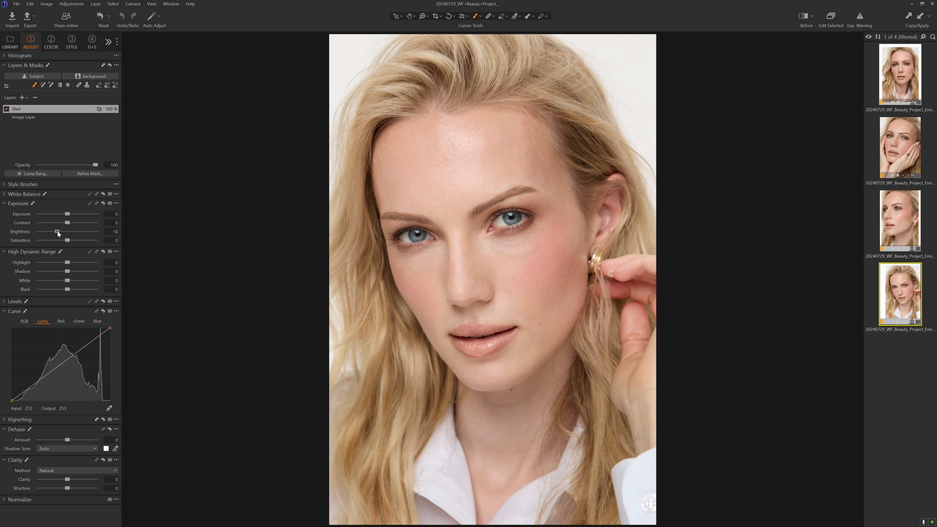
pyautogui.moveTo(67, 262)
pyautogui.mouseDown()
pyautogui.moveTo(59, 262)
pyautogui.moveTo(82, 268)
pyautogui.mouseUp()
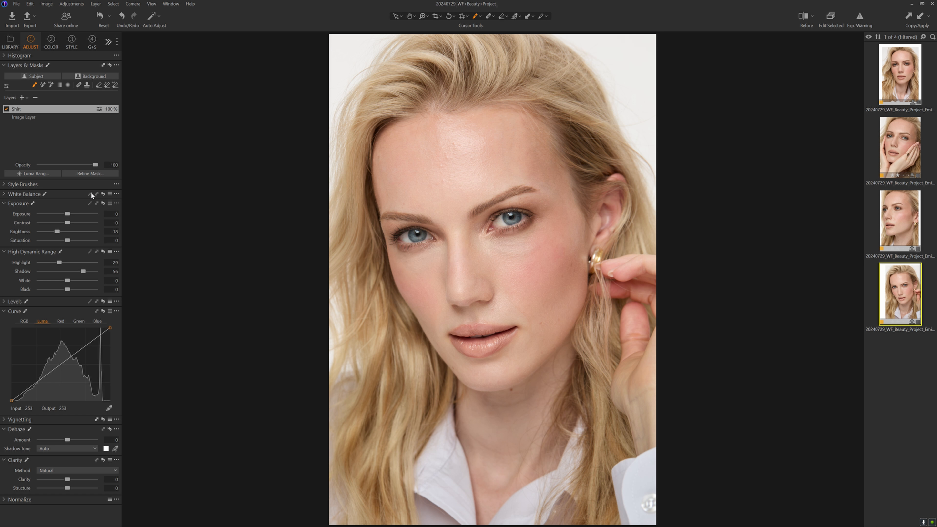
pyautogui.moveTo(94, 165)
pyautogui.mouseDown()
pyautogui.moveTo(73, 165)
pyautogui.moveTo(83, 165)
pyautogui.mouseUp()
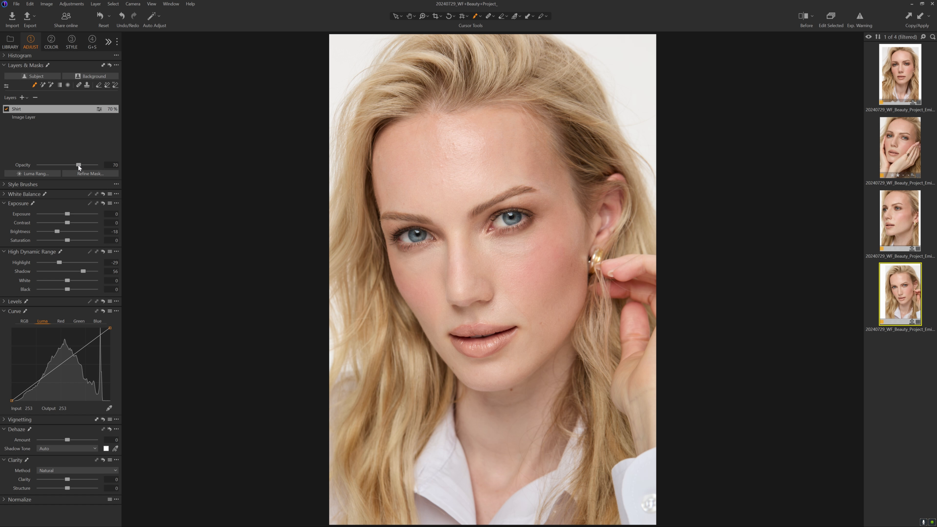
# - Compare the fourth portrait before and after, and lower the Shirt layer's opacity to 43
pyautogui.press('y')
pyautogui.press('y')
pyautogui.press('y')
pyautogui.press('y')
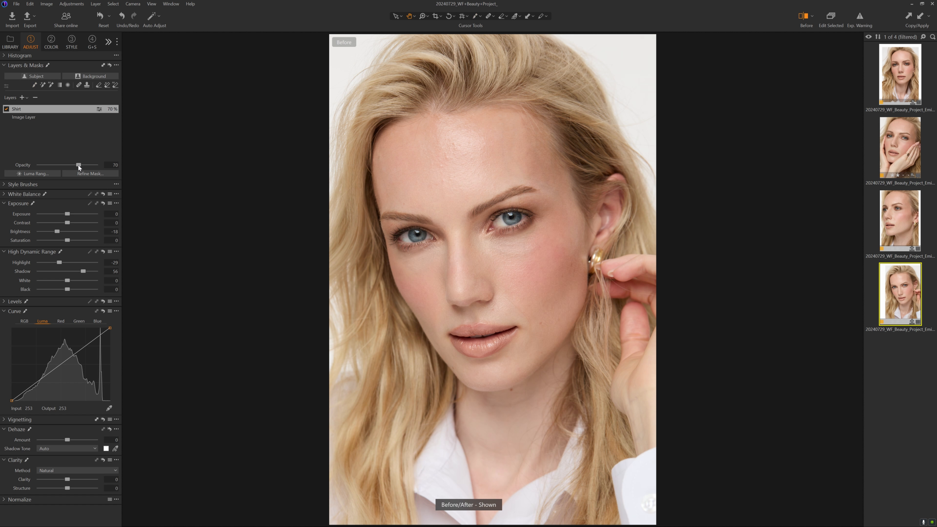
pyautogui.press('y')
pyautogui.press('y')
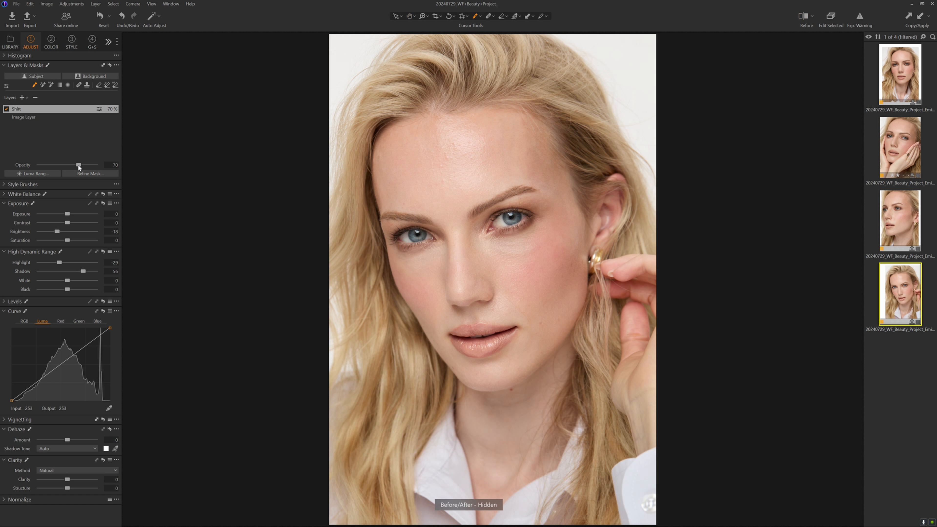
pyautogui.moveTo(76, 166); pyautogui.dragTo(60, 167)
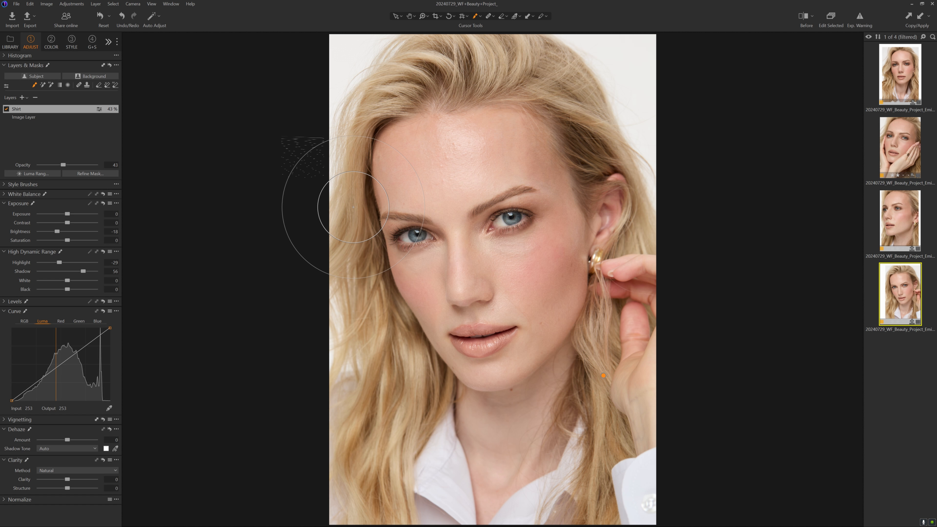
# - Compare the shirt and skin in the fourth portrait's before and after views
pyautogui.press('y')
pyautogui.press('y')
pyautogui.press('y')
pyautogui.press('y')
pyautogui.press('y')
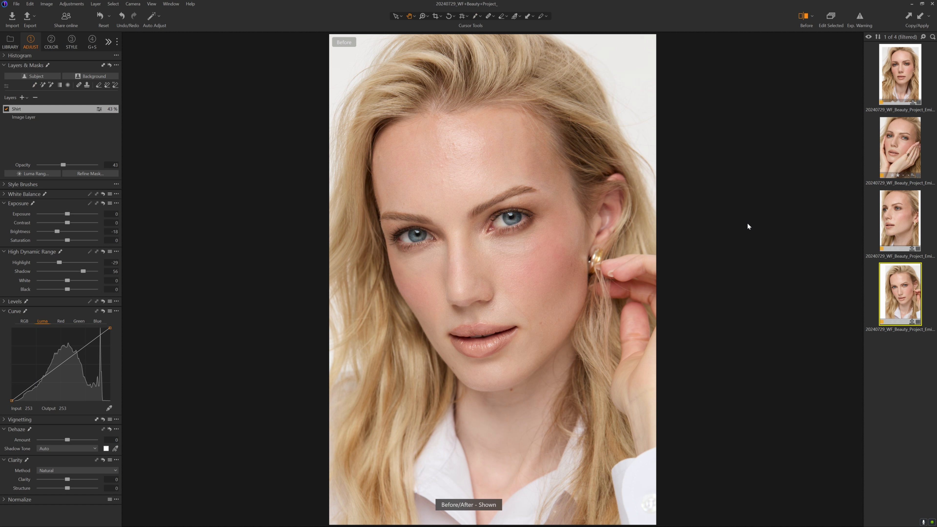
pyautogui.press('y')
pyautogui.press('y')
pyautogui.press('y')
pyautogui.press('b')
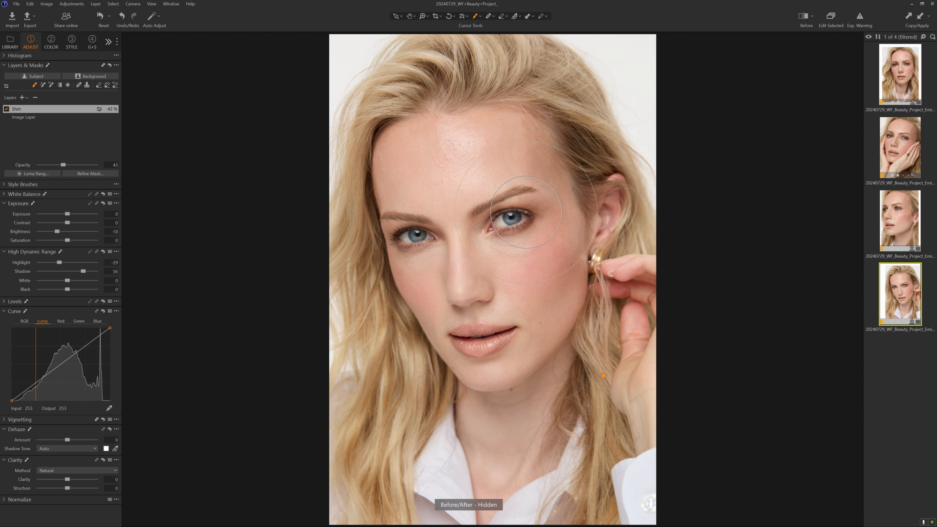
pyautogui.press('h')
pyautogui.press('y')
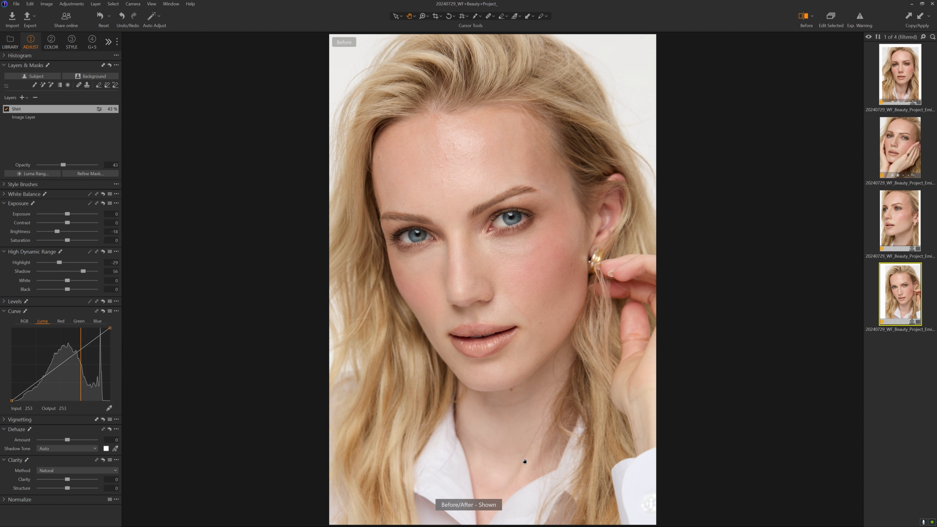
pyautogui.press('y')
pyautogui.press('b')
pyautogui.press('y')
pyautogui.press('h')
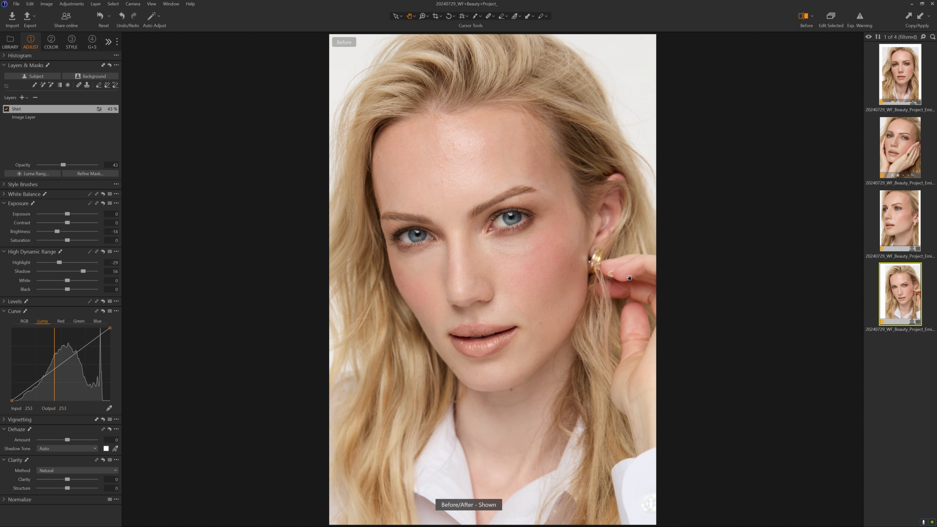
pyautogui.press('y')
pyautogui.press('b')
pyautogui.press('v')
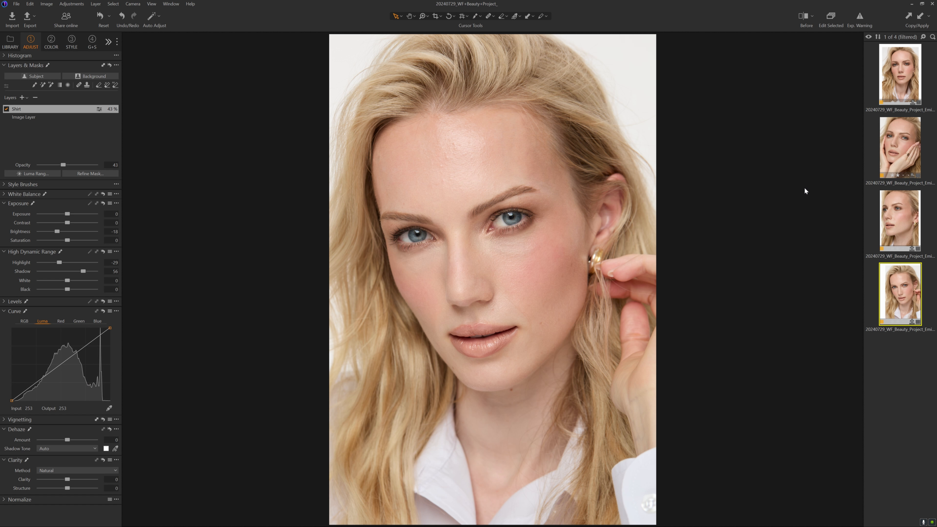
# - View the fourth portrait beside the second, and check the first portrait before and after its adjustments
pyautogui.keyDown('ctrl'); pyautogui.click(908, 160); pyautogui.keyUp('ctrl')
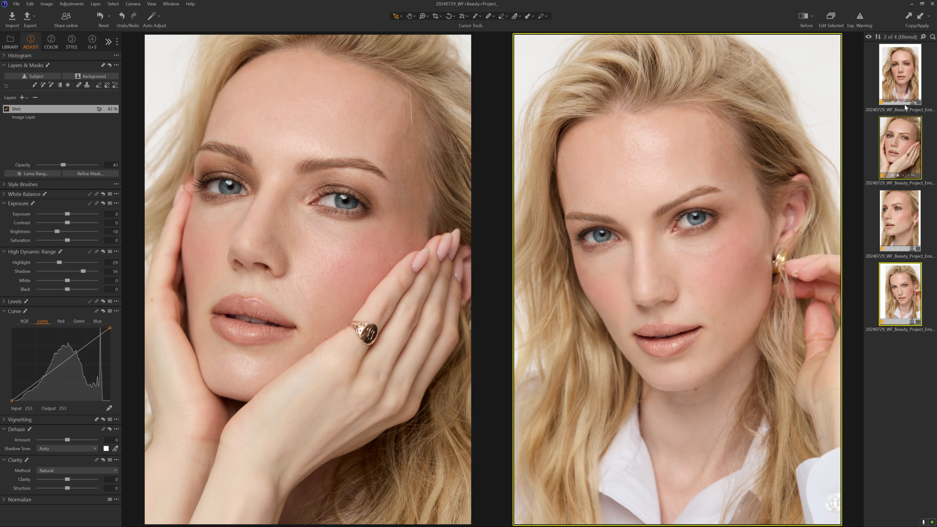
pyautogui.click(899, 90)
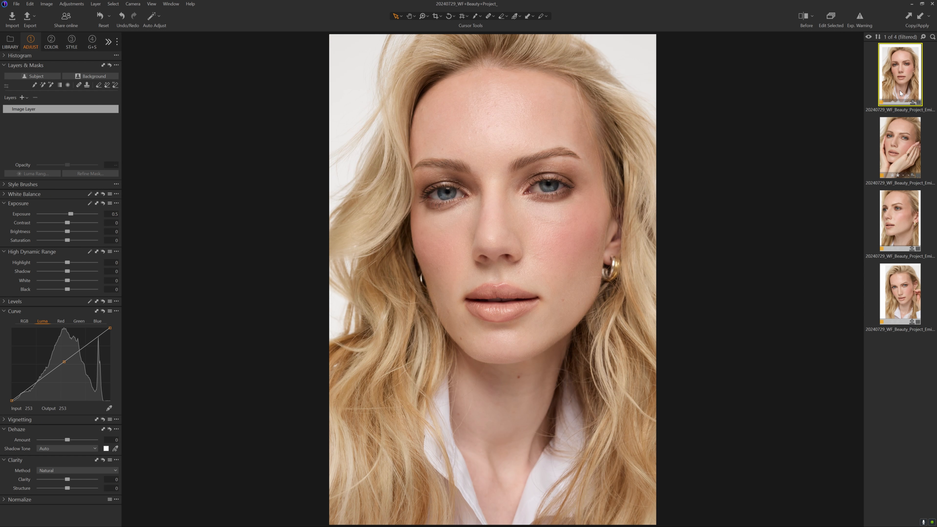
pyautogui.press('y')
pyautogui.press('y')
# - Open the Sharpening settings for the first portrait and examine its facial detail up close while trying the Amount
pyautogui.click(93, 44)
pyautogui.click(22, 65)
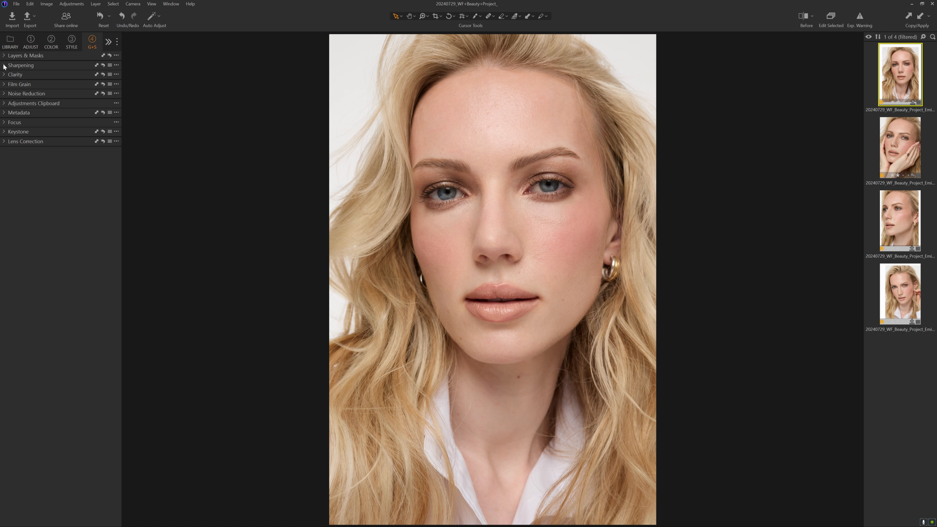
pyautogui.scroll(3, 532, 131)
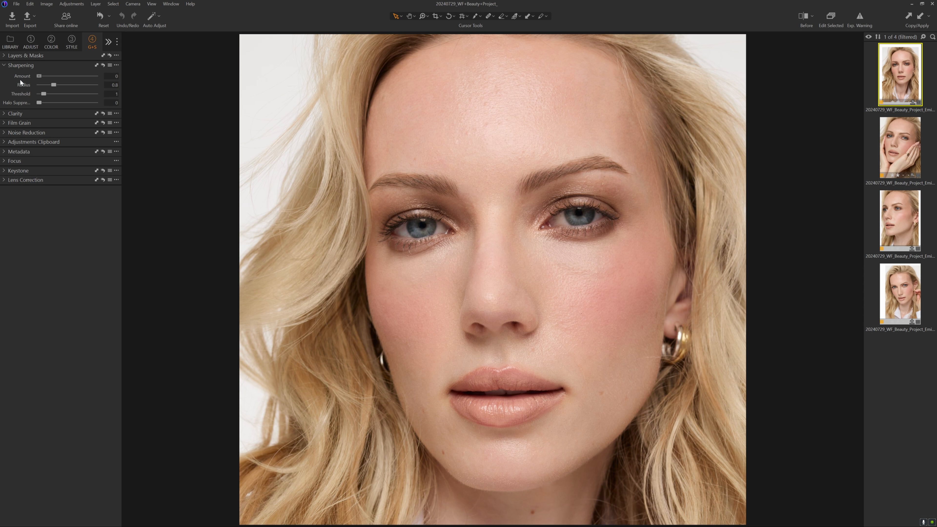
pyautogui.moveTo(80, 82); pyautogui.dragTo(74, 81)
pyautogui.scroll(5, 475, 102)
pyautogui.scroll(-5, 475, 103)
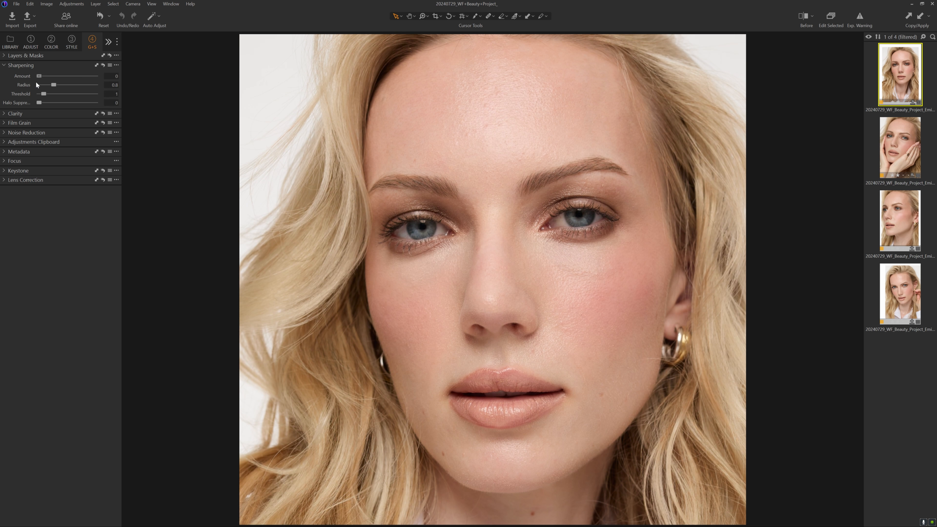
pyautogui.scroll(-3, 422, 270)
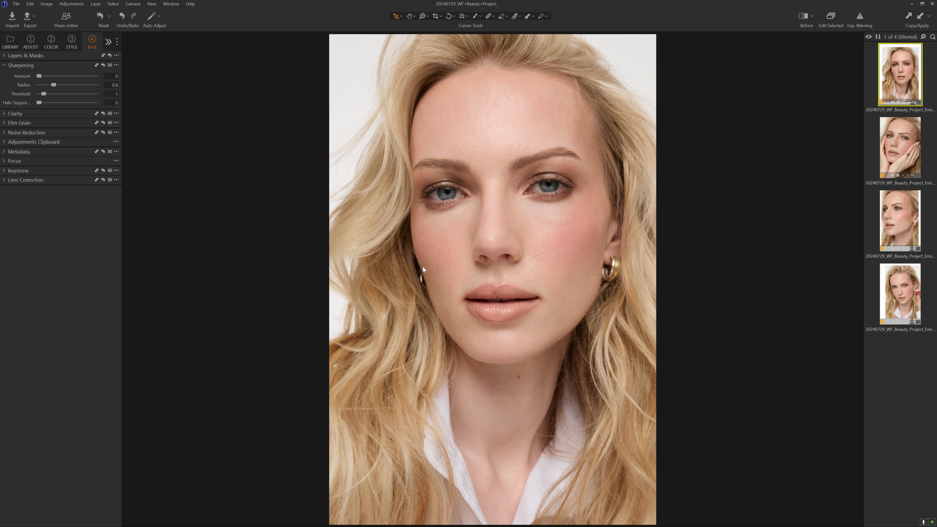
# - Set the second portrait's Sharpening Amount to 0 and check the sharpening settings of the third and fourth portraits
pyautogui.click(895, 226)
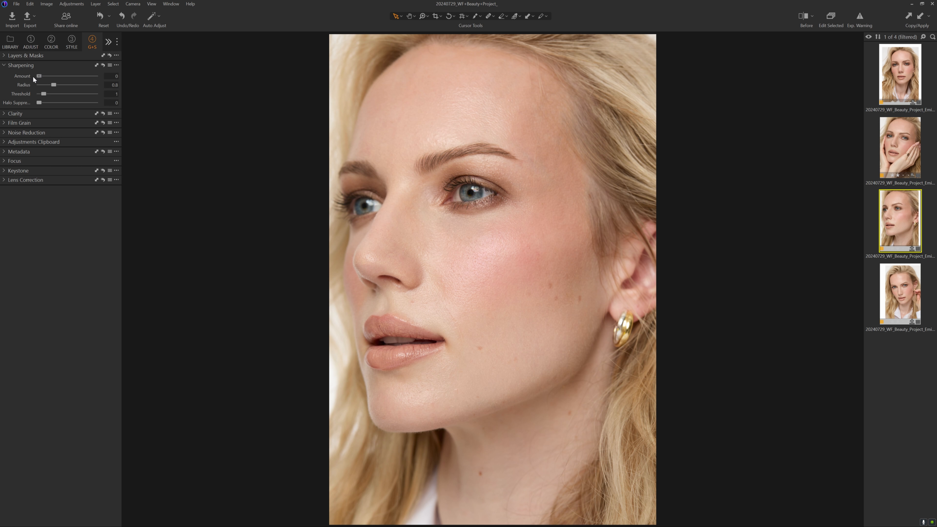
pyautogui.click(894, 136)
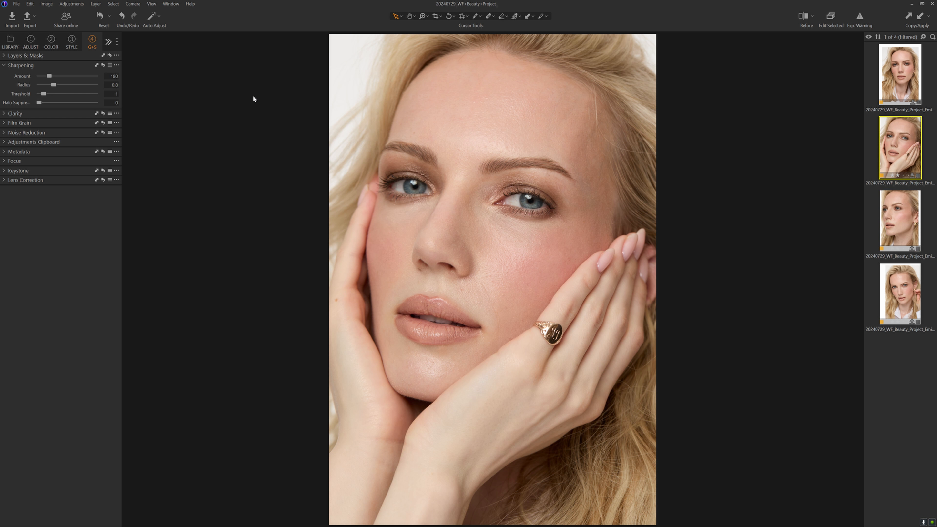
pyautogui.moveTo(50, 76); pyautogui.dragTo(26, 77)
pyautogui.click(894, 293)
pyautogui.click(898, 220)
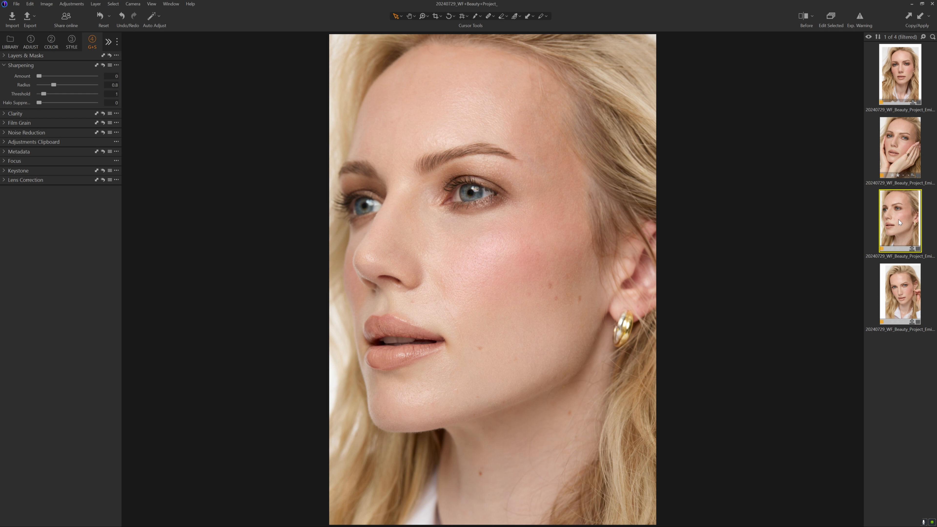
# - Compare the first, second and third portraits with one another after the sharpening changes
pyautogui.click(902, 158)
pyautogui.click(896, 91)
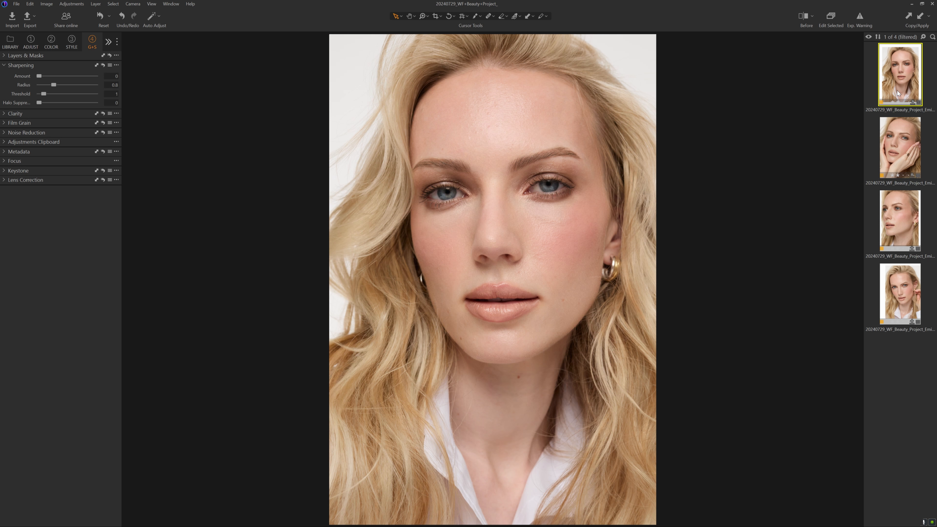
pyautogui.click(908, 138)
pyautogui.click(905, 211)
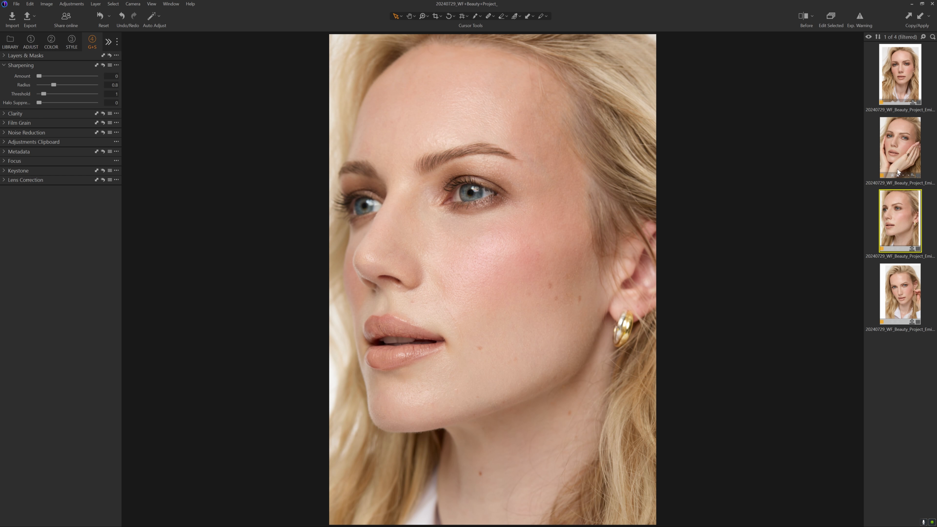
pyautogui.click(898, 155)
pyautogui.click(895, 97)
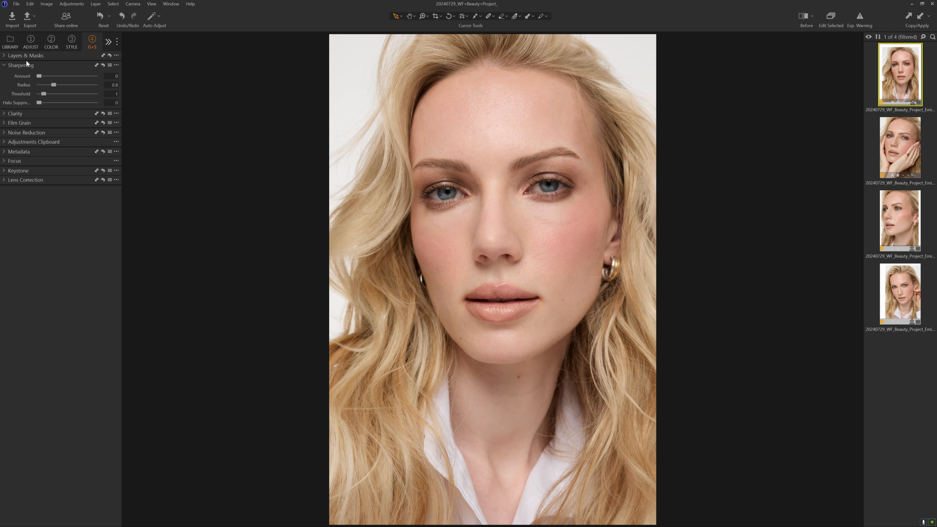
# - Try a Clarity of -56 on the first portrait and compare the different Clarity methods
pyautogui.click(41, 42)
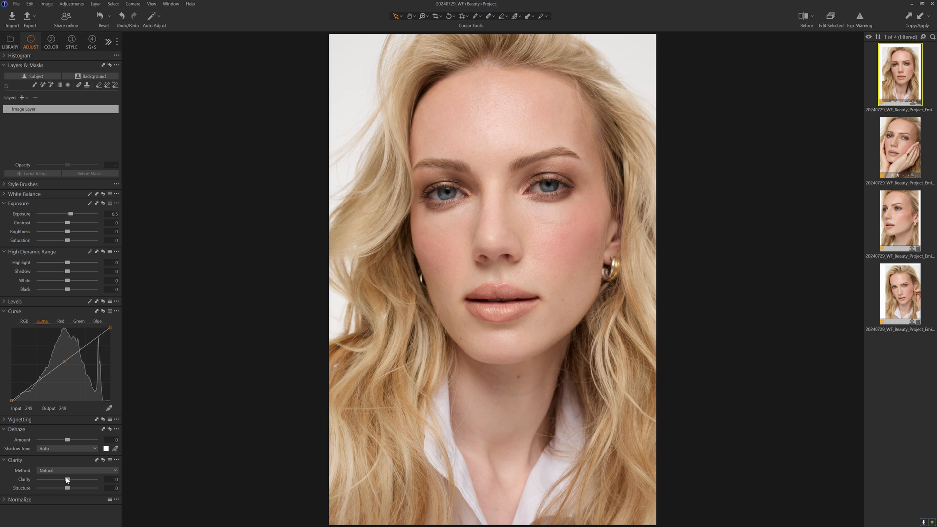
pyautogui.moveTo(66, 479); pyautogui.dragTo(49, 478)
pyautogui.moveTo(49, 475); pyautogui.dragTo(54, 475)
pyautogui.moveTo(55, 478); pyautogui.dragTo(49, 480)
pyautogui.click(53, 471)
pyautogui.click(57, 489)
pyautogui.click(61, 470)
pyautogui.click(60, 494)
pyautogui.click(63, 472)
pyautogui.click(61, 504)
pyautogui.click(64, 471)
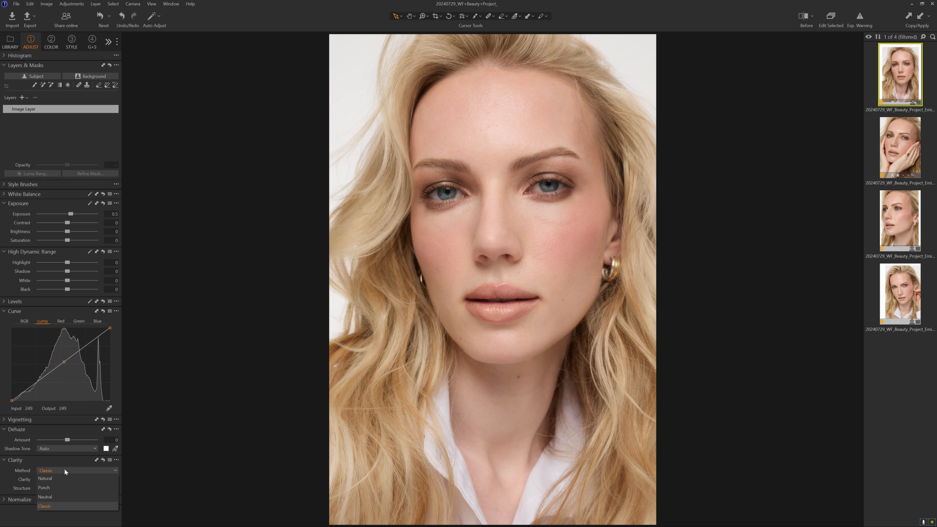
pyautogui.click(62, 474)
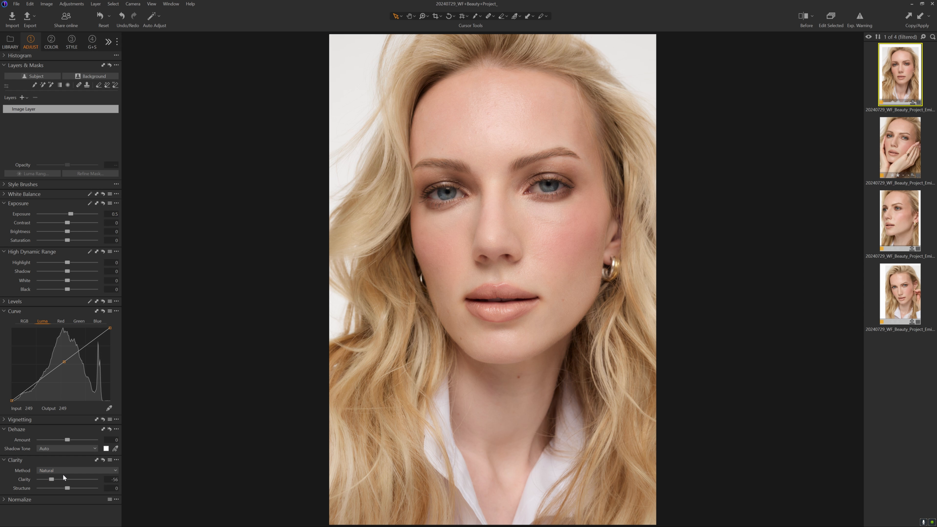
# - Set Clarity to -5 on the first and second portraits, -4 on the third, and -2 on the fourth portrait's shirt layer
pyautogui.moveTo(50, 479); pyautogui.dragTo(65, 480)
pyautogui.moveTo(65, 481); pyautogui.dragTo(65, 482)
pyautogui.click(892, 155)
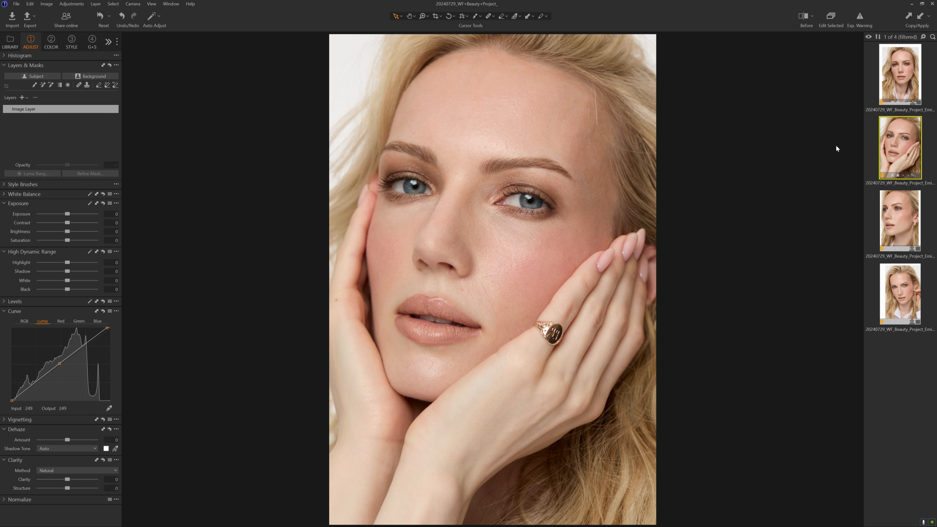
pyautogui.click(894, 82)
pyautogui.click(888, 155)
pyautogui.moveTo(67, 479); pyautogui.dragTo(66, 480)
pyautogui.click(894, 220)
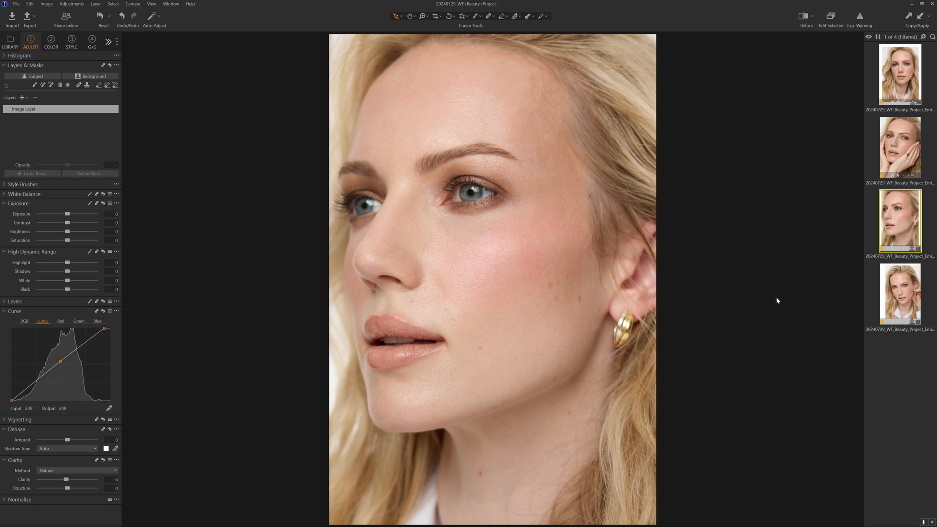
pyautogui.click(900, 294)
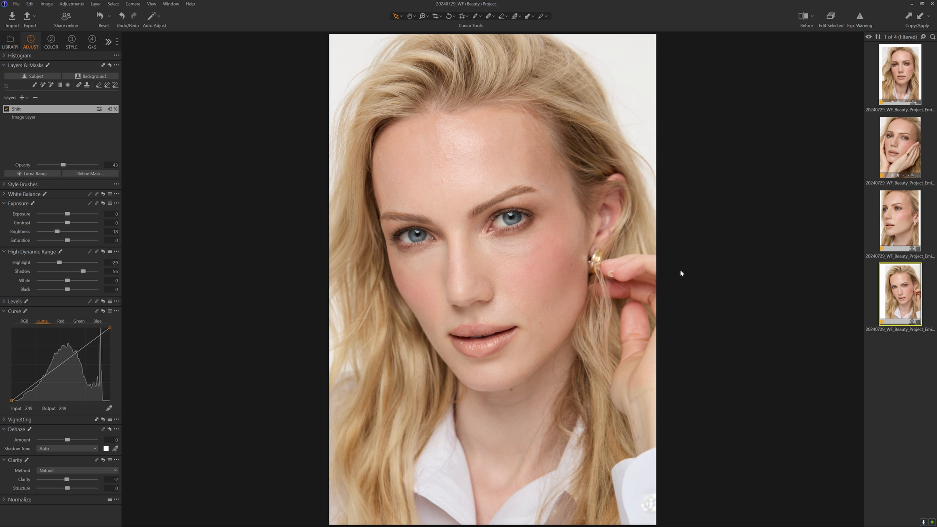
# - Review all four portraits in turn to check that their Clarity adjustments match
pyautogui.click(900, 74)
pyautogui.click(904, 149)
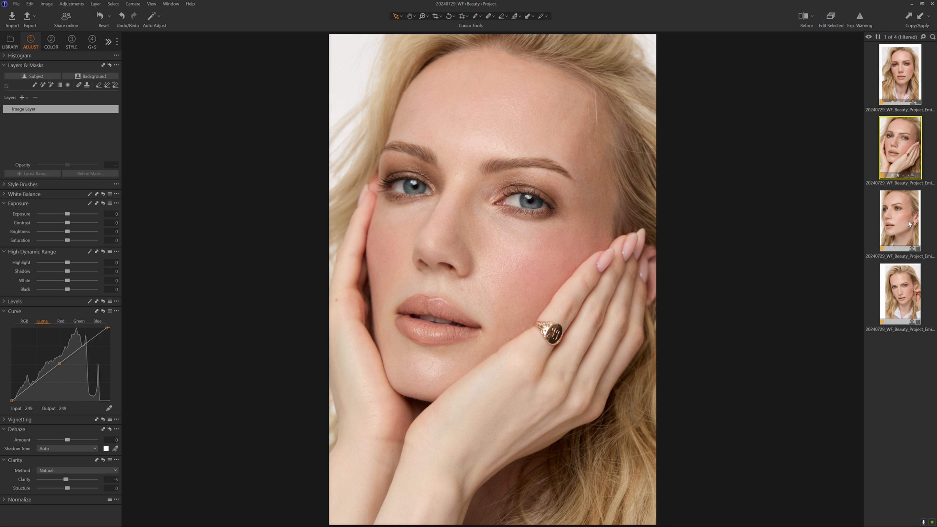
pyautogui.click(898, 87)
pyautogui.click(901, 148)
pyautogui.click(901, 217)
pyautogui.click(902, 269)
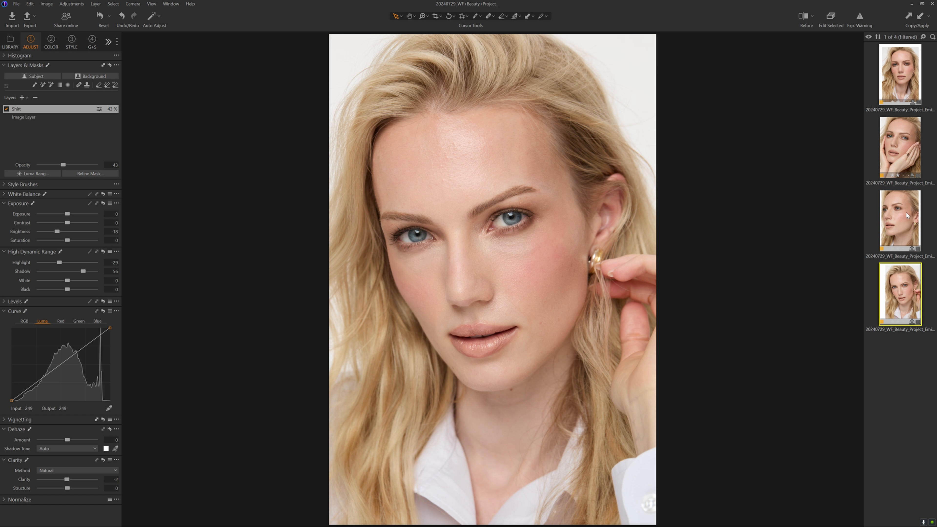
# - Send the first portrait to Adobe Photoshop 2024 as an 8-bit PSD in Adobe RGB (1998) at 300 px/in and 100% scale
pyautogui.click(904, 86)
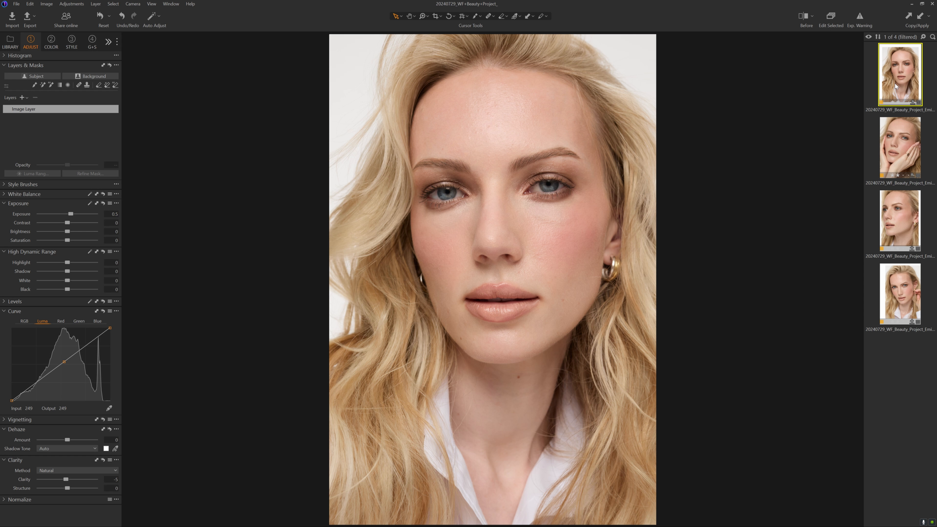
pyautogui.rightClick(895, 84)
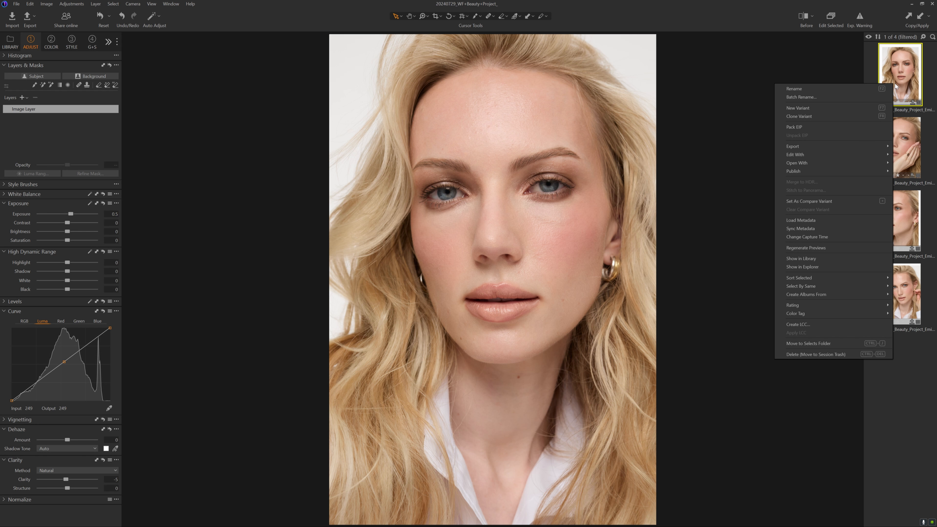
pyautogui.rightClick(898, 82)
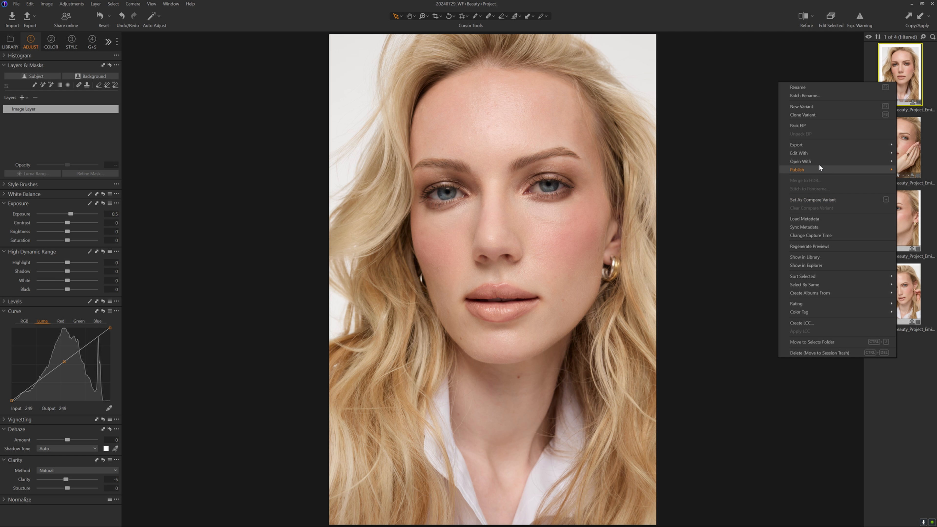
pyautogui.moveTo(823, 154)
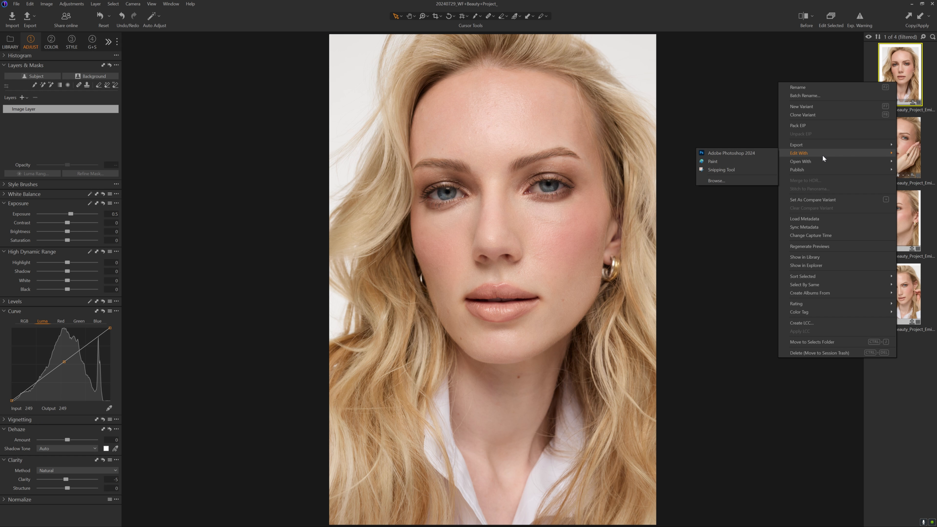
pyautogui.click(750, 153)
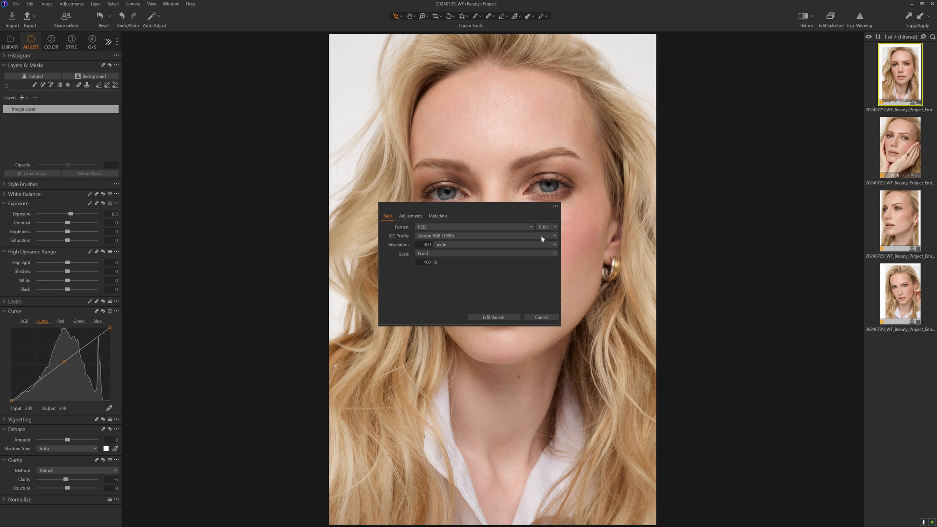
pyautogui.click(505, 317)
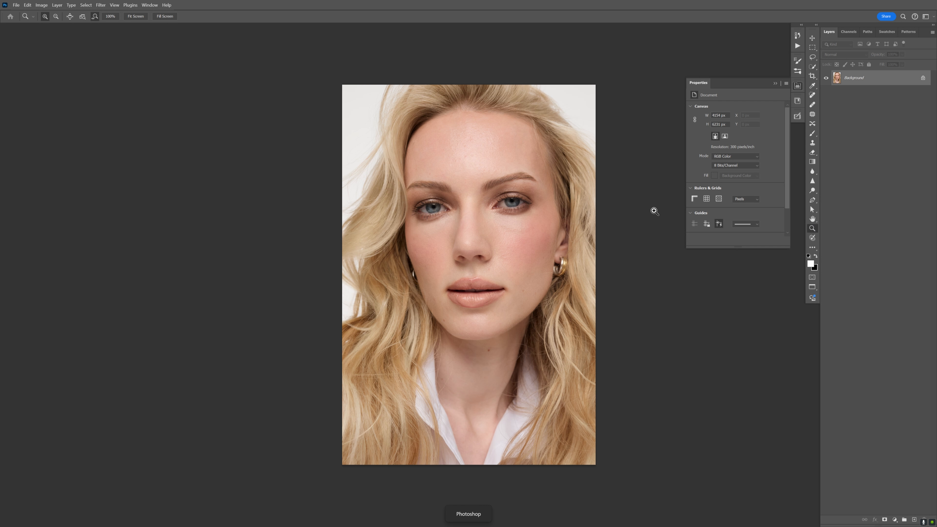
# - Examine the skin around the eyes, cheeks, lips and jaw both up close and from a distance
pyautogui.moveTo(511, 203); pyautogui.dragTo(506, 204)
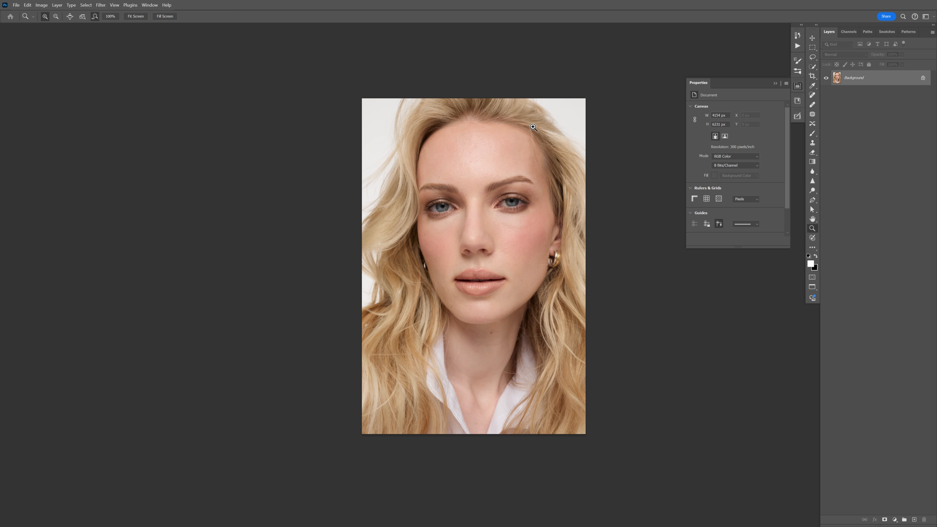
pyautogui.click(532, 179)
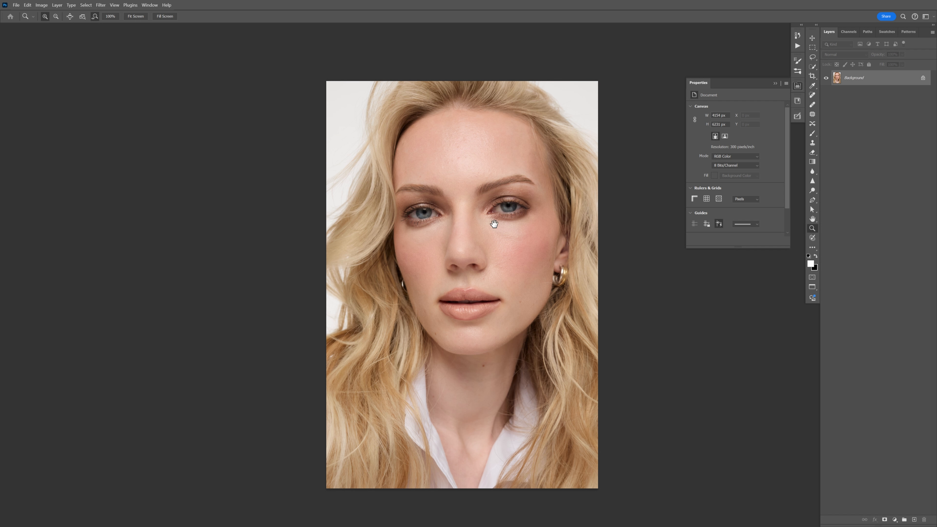
pyautogui.moveTo(495, 230); pyautogui.dragTo(475, 198)
pyautogui.click(492, 219)
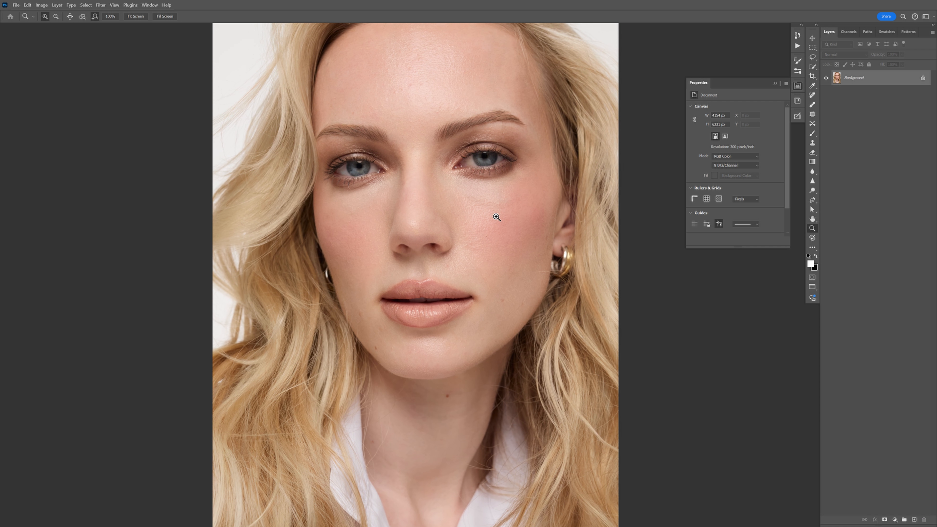
pyautogui.moveTo(404, 345)
pyautogui.mouseDown()
pyautogui.moveTo(387, 332)
pyautogui.moveTo(402, 350)
pyautogui.mouseUp()
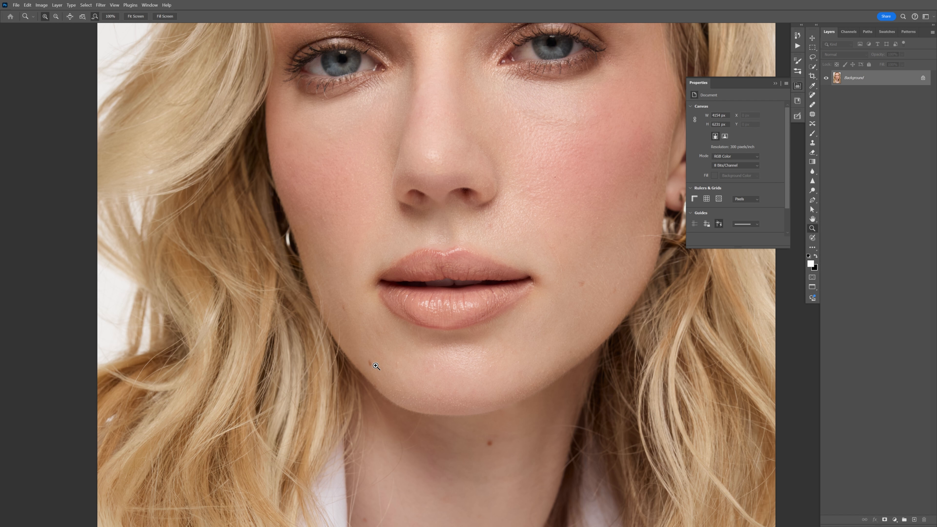
pyautogui.keyDown('alt'); pyautogui.click(543, 319); pyautogui.keyUp('alt')
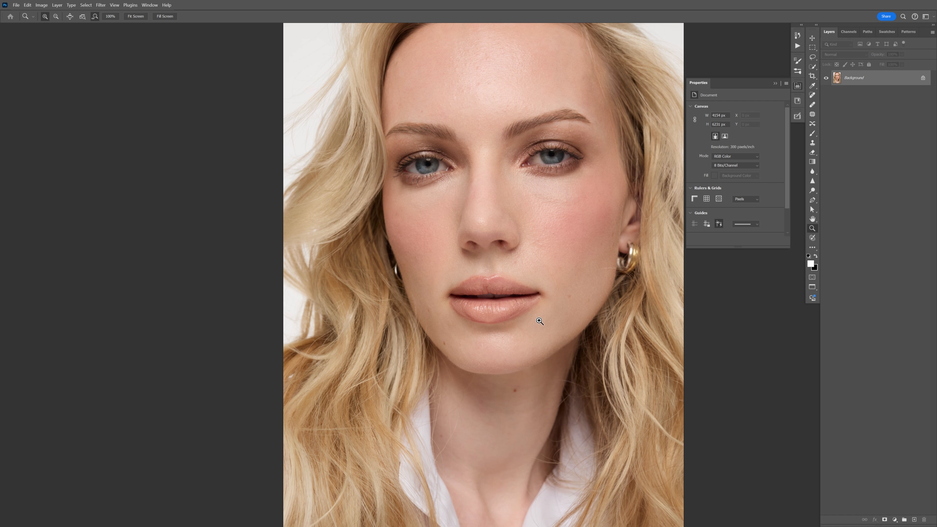
pyautogui.moveTo(610, 234); pyautogui.dragTo(609, 234)
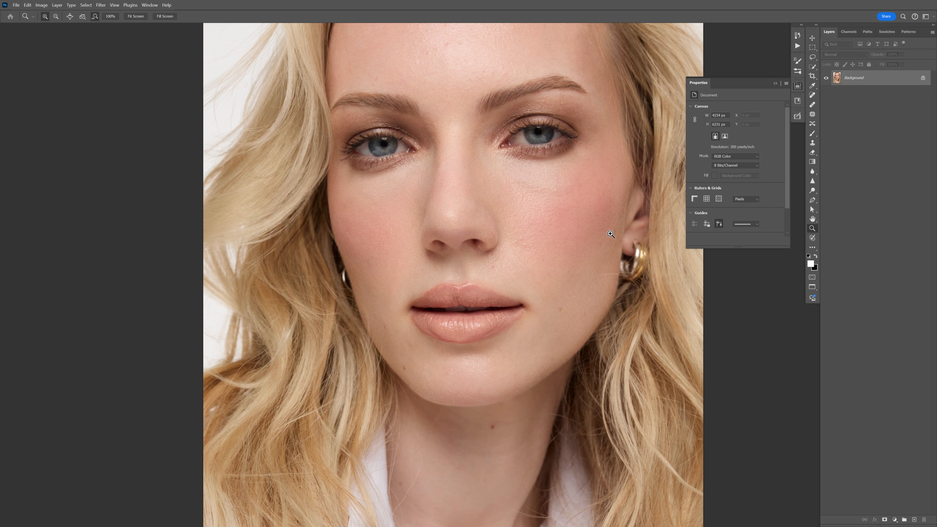
pyautogui.keyDown('alt'); pyautogui.click(568, 246); pyautogui.keyUp('alt')
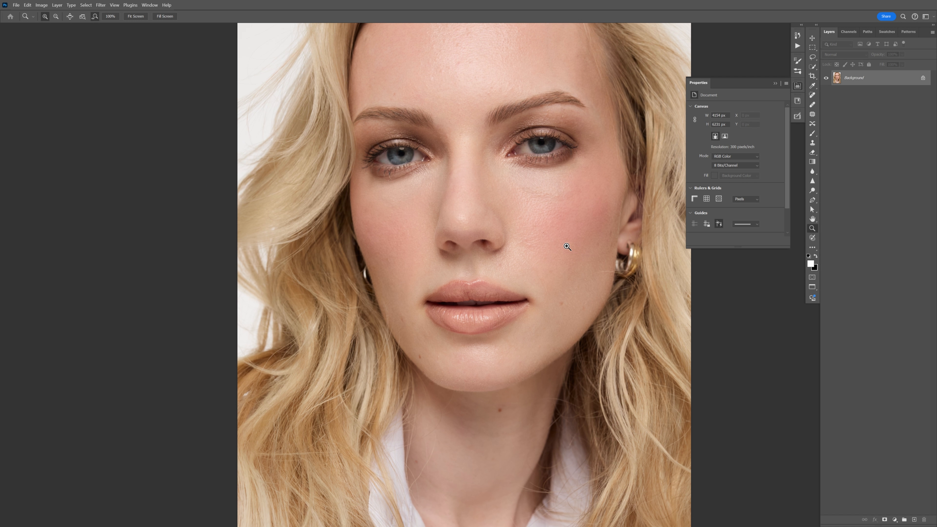
pyautogui.keyDown('alt'); pyautogui.click(567, 246); pyautogui.keyUp('alt')
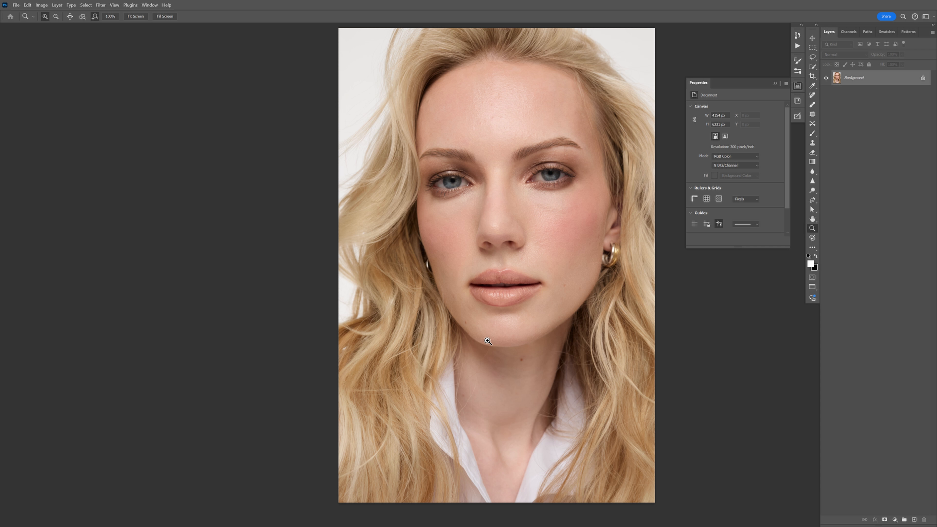
# - Examine the mole on the neck and the skin below the chin in close-up and in the whole portrait
pyautogui.click(522, 363)
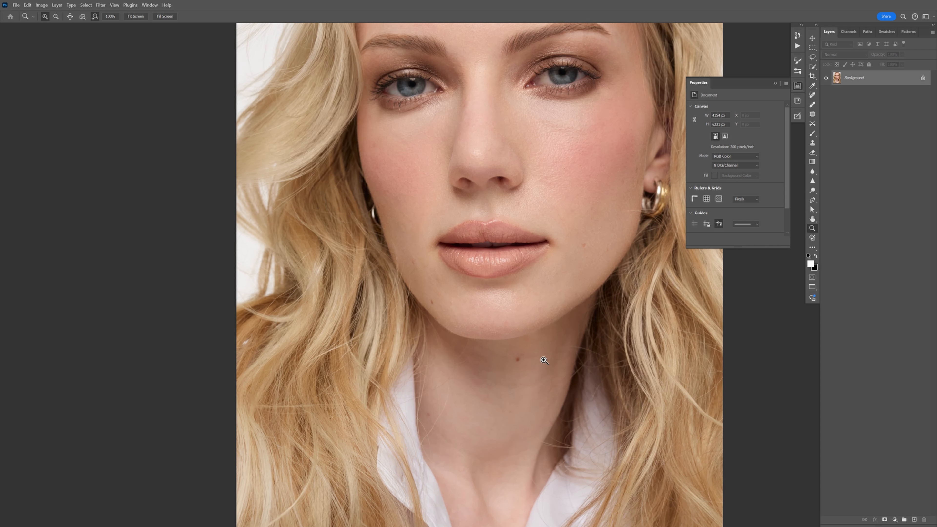
pyautogui.click(511, 358)
pyautogui.click(524, 363)
pyautogui.keyDown('alt'); pyautogui.click(529, 364); pyautogui.keyUp('alt')
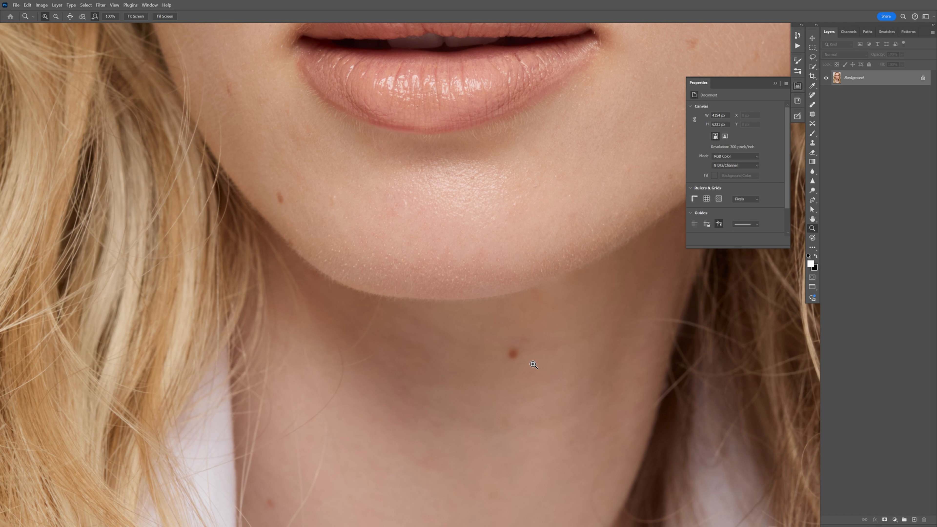
pyautogui.keyDown('alt'); pyautogui.click(531, 360); pyautogui.keyUp('alt')
pyautogui.keyDown('alt'); pyautogui.click(531, 360); pyautogui.keyUp('alt')
pyautogui.keyDown('alt'); pyautogui.click(532, 340); pyautogui.keyUp('alt')
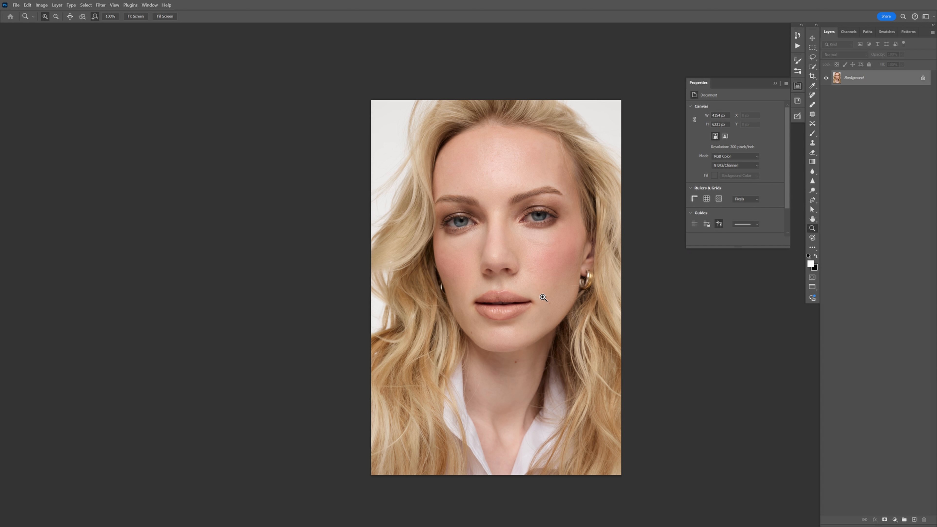
# - Compare the facial features in close-up with the overall portrait before starting the retouch
pyautogui.click(521, 299)
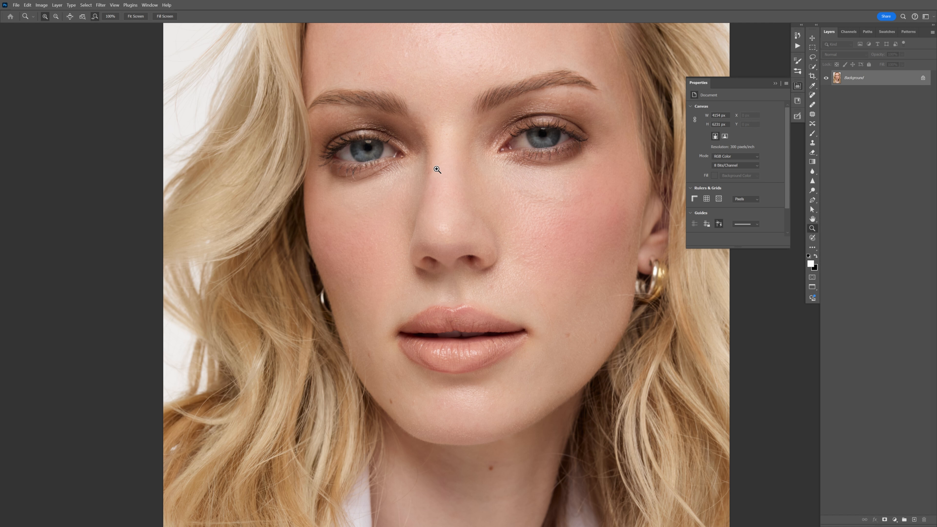
pyautogui.keyDown('alt'); pyautogui.click(403, 110); pyautogui.keyUp('alt')
pyautogui.keyDown('alt'); pyautogui.click(409, 94); pyautogui.keyUp('alt')
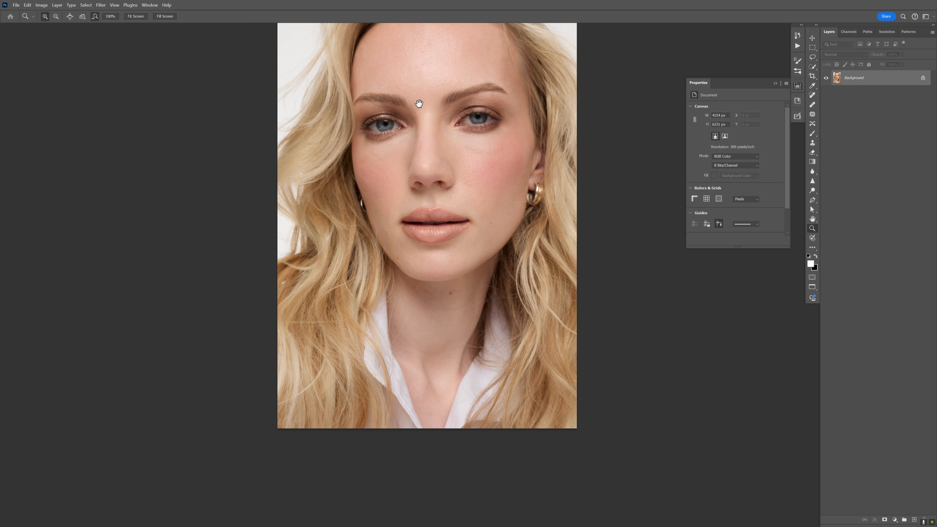
pyautogui.moveTo(419, 106); pyautogui.dragTo(421, 165)
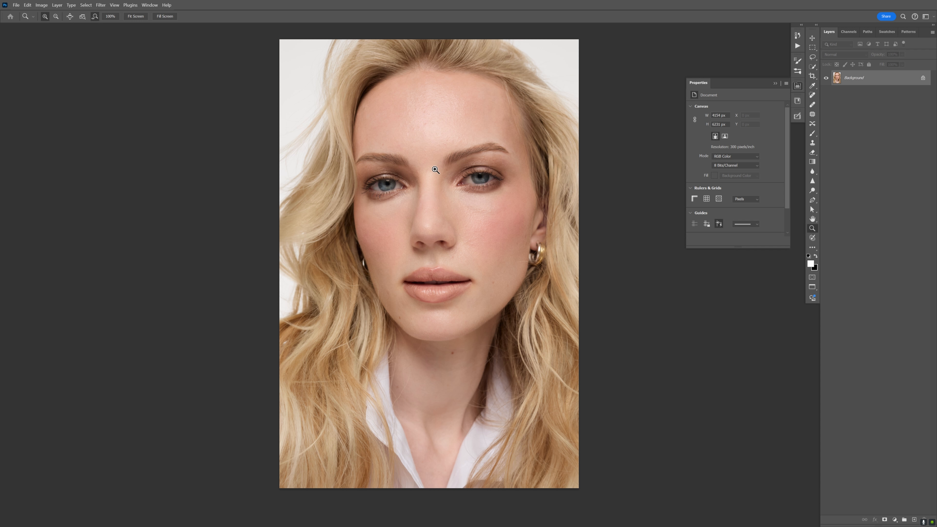
pyautogui.keyDown('alt'); pyautogui.click(485, 186); pyautogui.keyUp('alt')
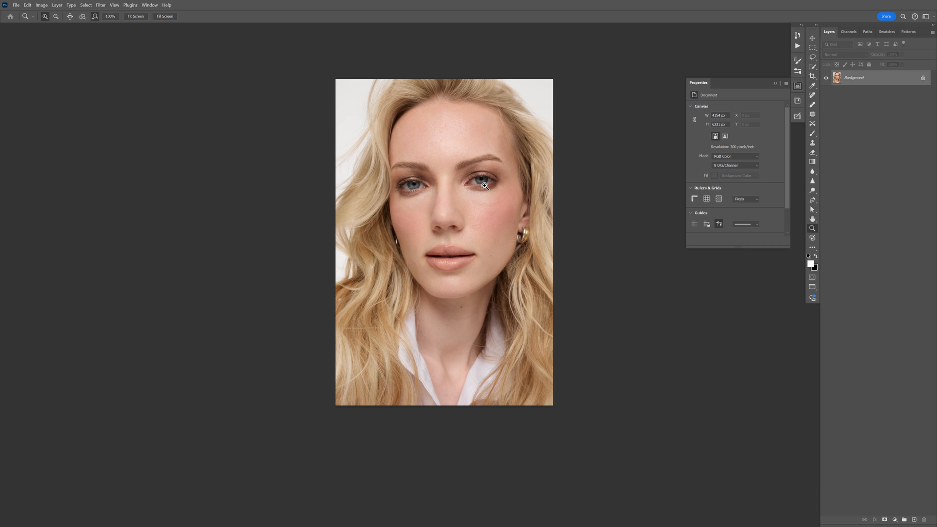
pyautogui.click(485, 185)
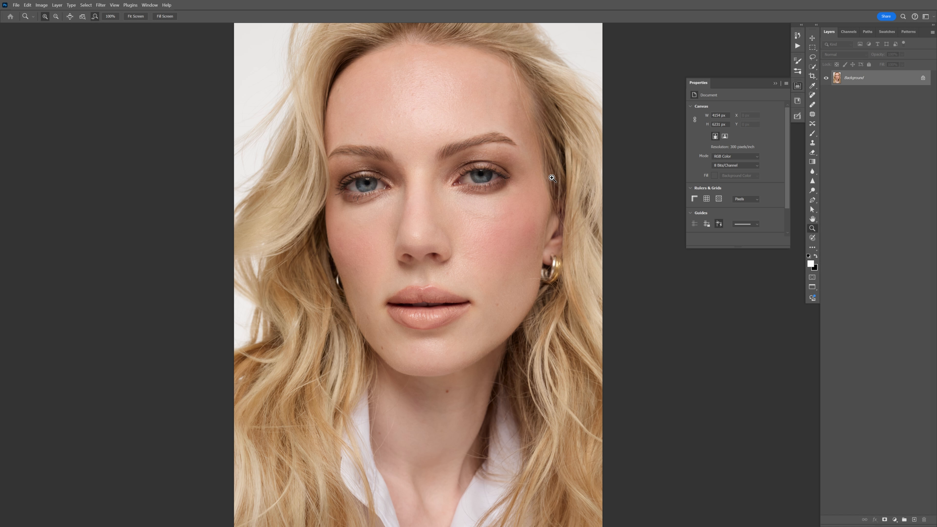
# - Add a blank retouching layer above the Background layer and activate the Remove tool for work on the cheek
pyautogui.hotkey('ctrl', 'shift', 'alt', 'n')
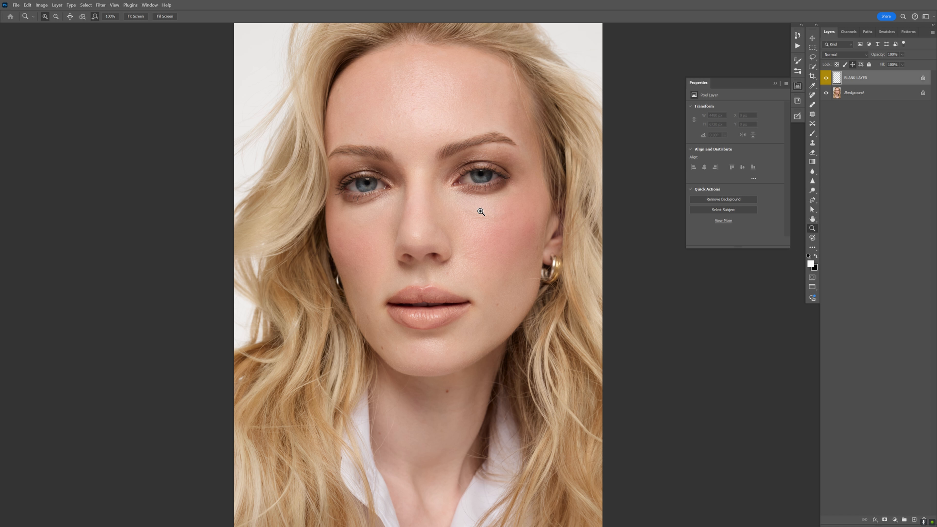
pyautogui.press('j')
pyautogui.press('z')
pyautogui.click(486, 238)
pyautogui.press('j')
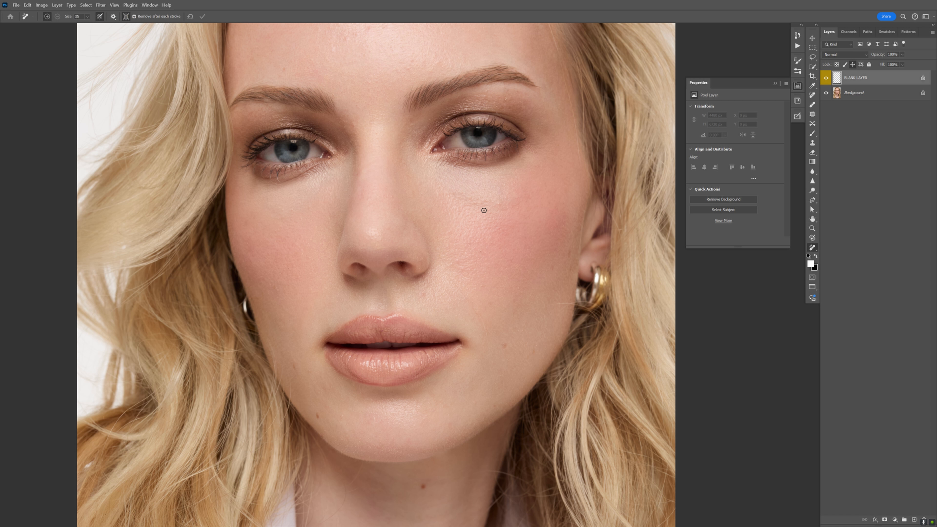
# - Switch to the Spot Healing Brush and heal small blemishes on the cheek beside the nose, the mouth and the jaw
pyautogui.hotkey('shift', 'j')
pyautogui.click(798, 86)
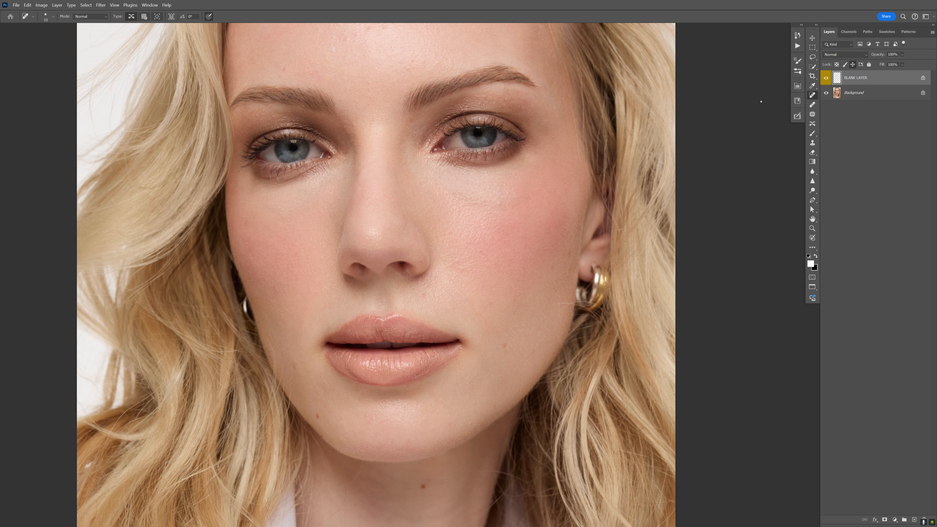
pyautogui.press(']')
pyautogui.click(461, 267)
pyautogui.moveTo(480, 316); pyautogui.dragTo(486, 341)
pyautogui.press(']')
pyautogui.moveTo(454, 284)
pyautogui.mouseDown()
pyautogui.moveTo(463, 297)
pyautogui.moveTo(447, 264)
pyautogui.mouseUp()
pyautogui.press('[')
pyautogui.press(']')
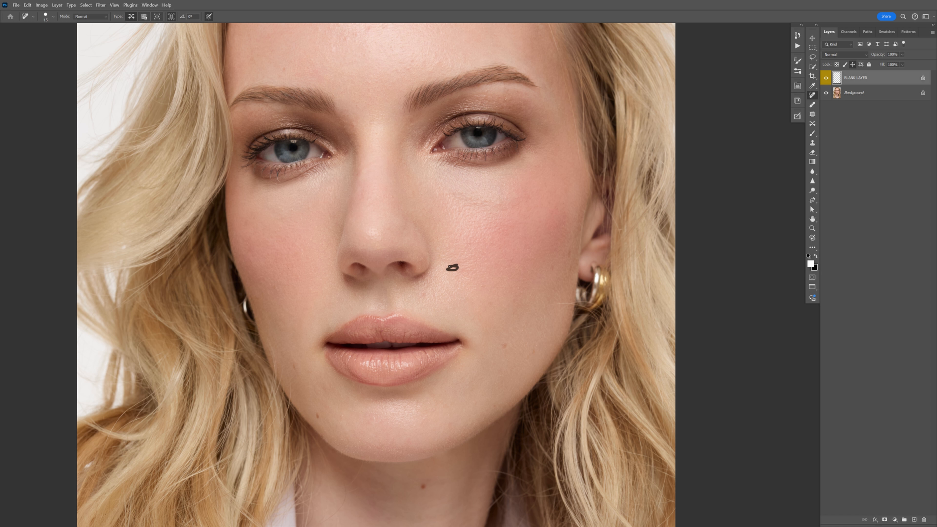
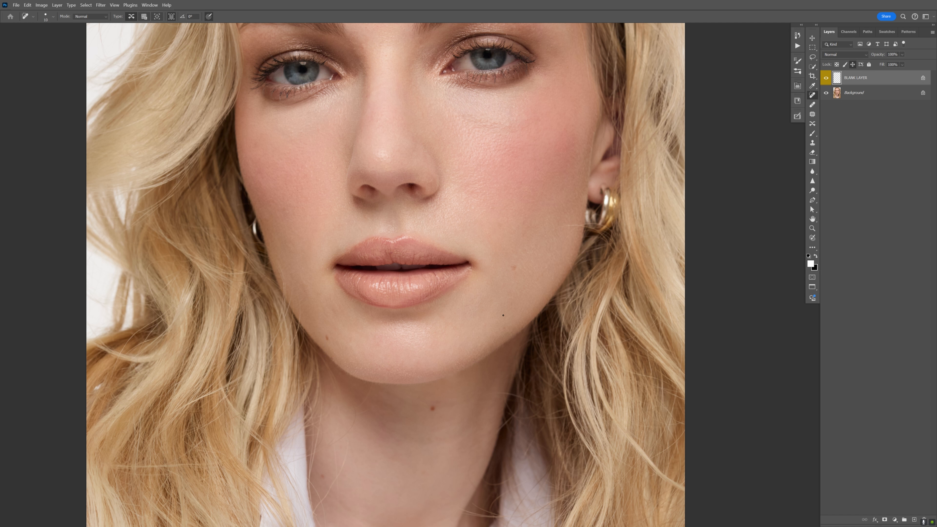
pyautogui.press(']')
pyautogui.moveTo(537, 280)
pyautogui.mouseDown()
pyautogui.moveTo(549, 263)
pyautogui.moveTo(521, 257)
pyautogui.moveTo(511, 269)
pyautogui.mouseUp()
# - Heal the small bumps and spots above the eyebrow and across the middle of the forehead
pyautogui.scroll(5, 531, 122)
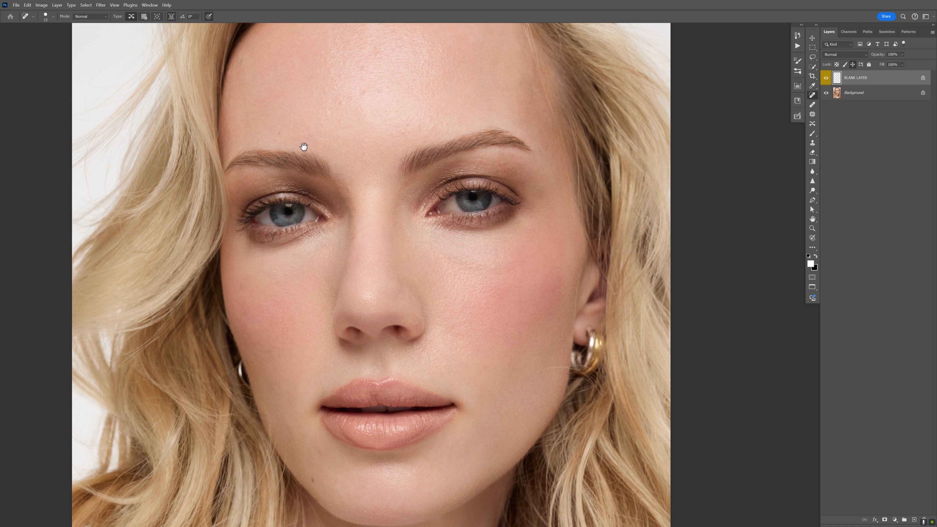
pyautogui.click(274, 141)
pyautogui.moveTo(255, 50); pyautogui.dragTo(228, 73)
pyautogui.click(363, 92)
pyautogui.click(340, 103)
pyautogui.moveTo(364, 111)
pyautogui.mouseDown()
pyautogui.moveTo(351, 97)
pyautogui.moveTo(378, 91)
pyautogui.moveTo(367, 65)
pyautogui.moveTo(344, 64)
pyautogui.moveTo(374, 52)
pyautogui.moveTo(361, 76)
pyautogui.mouseUp()
pyautogui.press('[')
pyautogui.press(']')
pyautogui.scroll(4, 437, 142)
pyautogui.moveTo(373, 130); pyautogui.dragTo(372, 120)
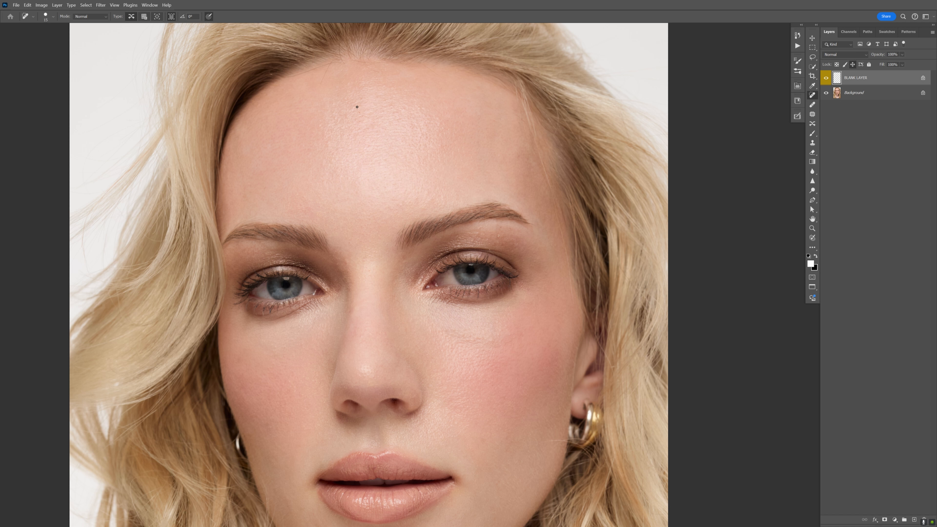
# - Heal the remaining fine marks on the upper forehead just below the hairline
pyautogui.moveTo(333, 58)
pyautogui.mouseDown()
pyautogui.moveTo(322, 80)
pyautogui.moveTo(330, 64)
pyautogui.moveTo(286, 77)
pyautogui.mouseUp()
pyautogui.moveTo(340, 37)
pyautogui.mouseDown()
pyautogui.moveTo(341, 58)
pyautogui.moveTo(358, 66)
pyautogui.moveTo(367, 62)
pyautogui.moveTo(361, 50)
pyautogui.moveTo(372, 68)
pyautogui.mouseUp()
pyautogui.moveTo(299, 72); pyautogui.dragTo(292, 76)
pyautogui.moveTo(433, 121); pyautogui.dragTo(390, 99)
pyautogui.press(']')
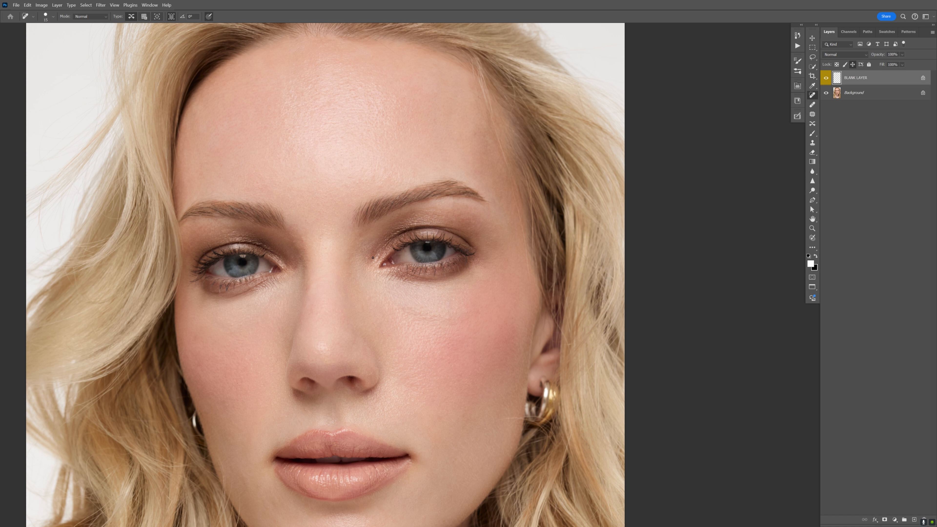
# - Heal small spots on the nose bridge and the blushed cheek with a slightly larger brush
pyautogui.press(']')
pyautogui.moveTo(305, 290); pyautogui.dragTo(308, 287)
pyautogui.click(321, 236)
pyautogui.moveTo(494, 339)
pyautogui.mouseDown()
pyautogui.moveTo(502, 314)
pyautogui.moveTo(478, 277)
pyautogui.mouseUp()
pyautogui.press(']')
pyautogui.click(444, 146)
pyautogui.press('[')
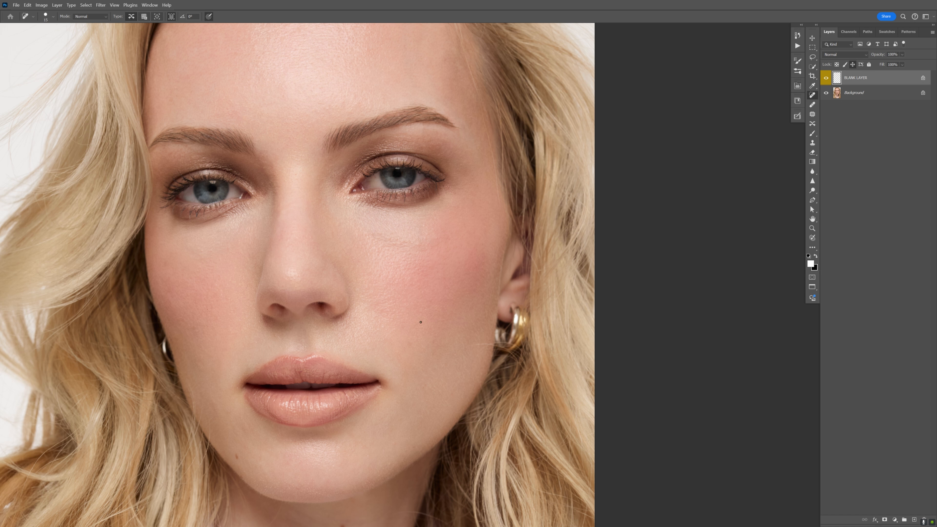
# - Clean up tiny marks on the lips and at the corner of the mouth with a smaller brush
pyautogui.press('[')
pyautogui.moveTo(247, 393); pyautogui.dragTo(247, 398)
pyautogui.moveTo(336, 375); pyautogui.dragTo(330, 377)
pyautogui.click(298, 372)
# - Heal spots and fine stray hairs on the temple between the eyebrow and the hairline
pyautogui.scroll(5, 428, 122)
pyautogui.moveTo(436, 178); pyautogui.dragTo(440, 175)
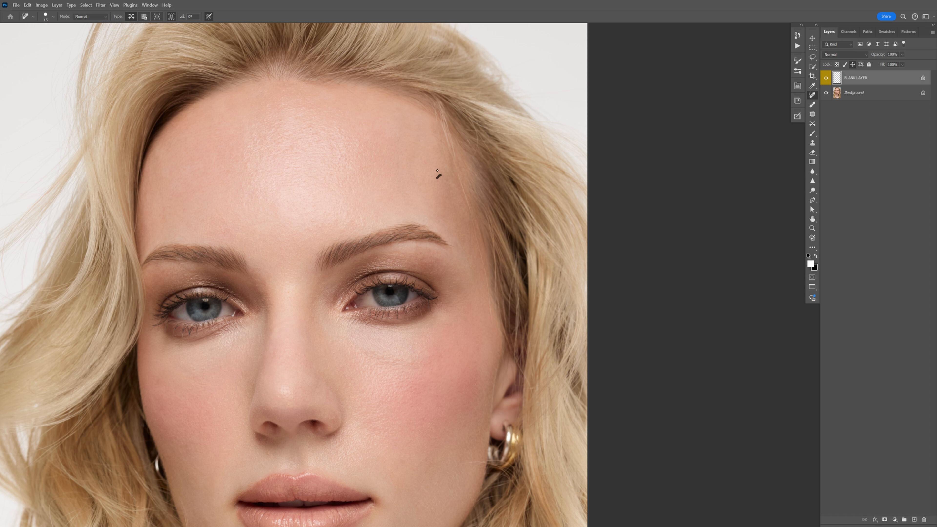
pyautogui.moveTo(476, 149); pyautogui.dragTo(475, 129)
pyautogui.press(']')
pyautogui.moveTo(482, 144); pyautogui.dragTo(484, 143)
pyautogui.press(']')
pyautogui.moveTo(491, 307)
pyautogui.mouseDown()
pyautogui.moveTo(478, 234)
pyautogui.moveTo(464, 247)
pyautogui.moveTo(471, 215)
pyautogui.moveTo(458, 173)
pyautogui.mouseUp()
pyautogui.press(']')
pyautogui.moveTo(472, 205); pyautogui.dragTo(469, 197)
pyautogui.moveTo(480, 230); pyautogui.dragTo(484, 235)
# - Remove the loose strands that fall from the upper hairline onto the side of the forehead, adjusting the brush size
pyautogui.press(']')
pyautogui.press(']')
pyautogui.press(']')
pyautogui.moveTo(435, 101); pyautogui.dragTo(453, 152)
pyautogui.moveTo(435, 108); pyautogui.dragTo(441, 136)
pyautogui.press('[')
pyautogui.press('[')
pyautogui.press('[')
pyautogui.press('[')
pyautogui.moveTo(441, 99); pyautogui.dragTo(446, 114)
pyautogui.moveTo(451, 152)
pyautogui.mouseDown()
pyautogui.moveTo(456, 164)
pyautogui.moveTo(441, 123)
pyautogui.mouseUp()
# - Heal the stray hairs along the edge of the hair beside the eyebrow and outer eye
pyautogui.press(']')
pyautogui.press(']')
pyautogui.moveTo(547, 158); pyautogui.dragTo(540, 138)
pyautogui.press('z')
pyautogui.moveTo(445, 181); pyautogui.dragTo(425, 170)
pyautogui.moveTo(471, 208); pyautogui.dragTo(484, 188)
pyautogui.press('j')
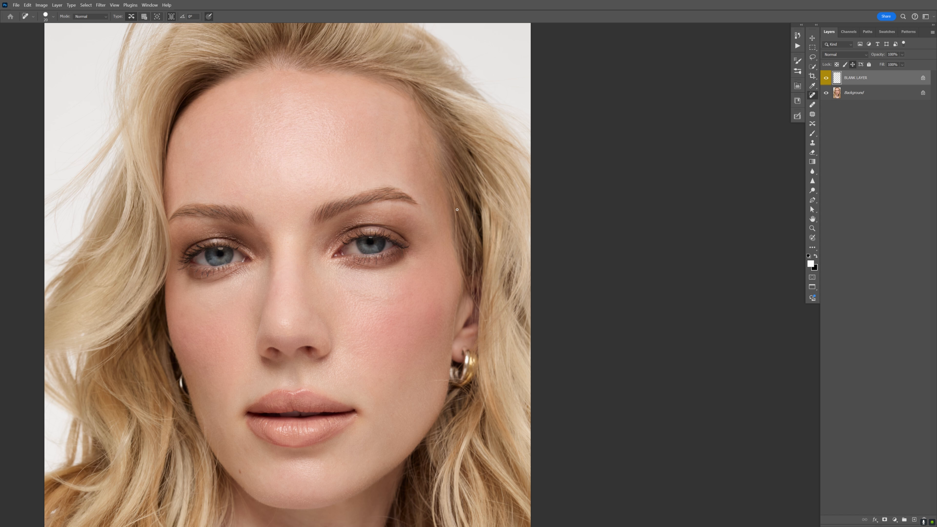
pyautogui.press(']')
pyautogui.moveTo(455, 195); pyautogui.dragTo(456, 213)
pyautogui.moveTo(457, 218); pyautogui.dragTo(456, 238)
# - Heal leftover hair traces along the side hairline and on the upper temple
pyautogui.press(']')
pyautogui.moveTo(487, 327); pyautogui.dragTo(483, 311)
pyautogui.press(']')
pyautogui.moveTo(422, 131)
pyautogui.mouseDown()
pyautogui.moveTo(421, 142)
pyautogui.moveTo(419, 100)
pyautogui.moveTo(423, 134)
pyautogui.mouseUp()
pyautogui.press('[')
pyautogui.press('[')
pyautogui.moveTo(414, 100); pyautogui.dragTo(415, 106)
pyautogui.press('z')
pyautogui.hotkey('ctrl', '0')
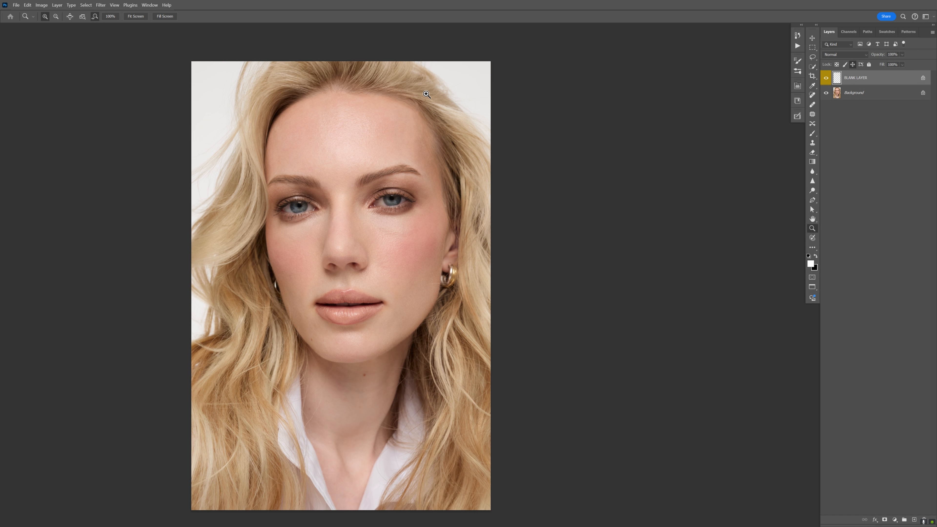
pyautogui.click(437, 90)
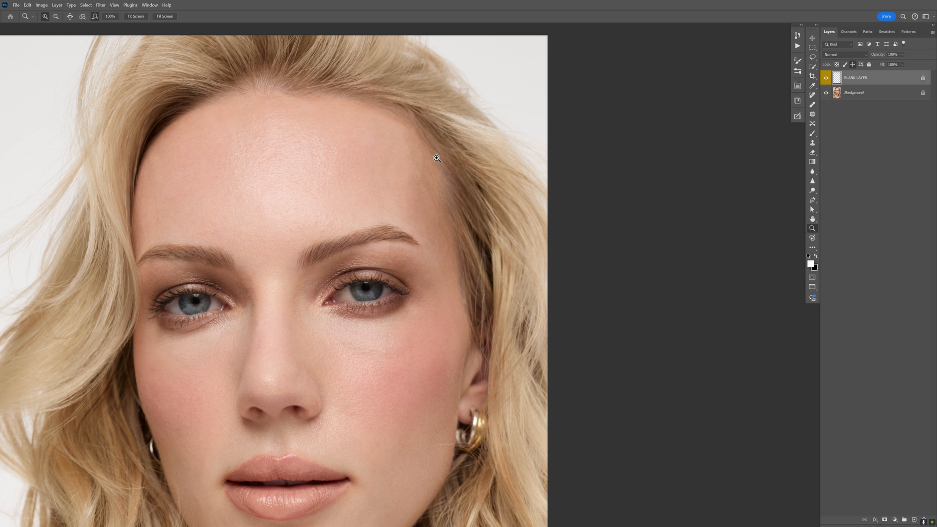
pyautogui.hotkey('ctrl', '0')
pyautogui.scroll(-3, 453, 164)
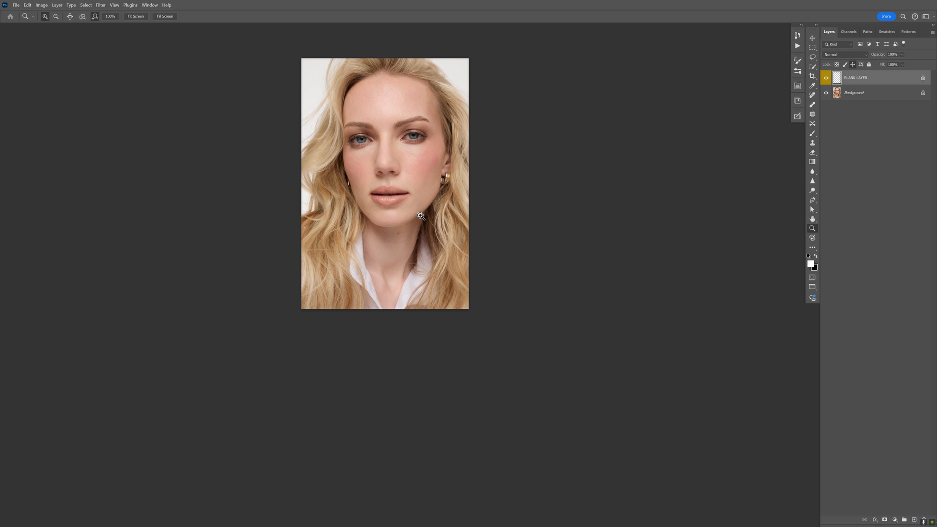
# - Heal stray hairs and small spots along the side of the neck next to the shirt collar
pyautogui.click(412, 260)
pyautogui.click(418, 250)
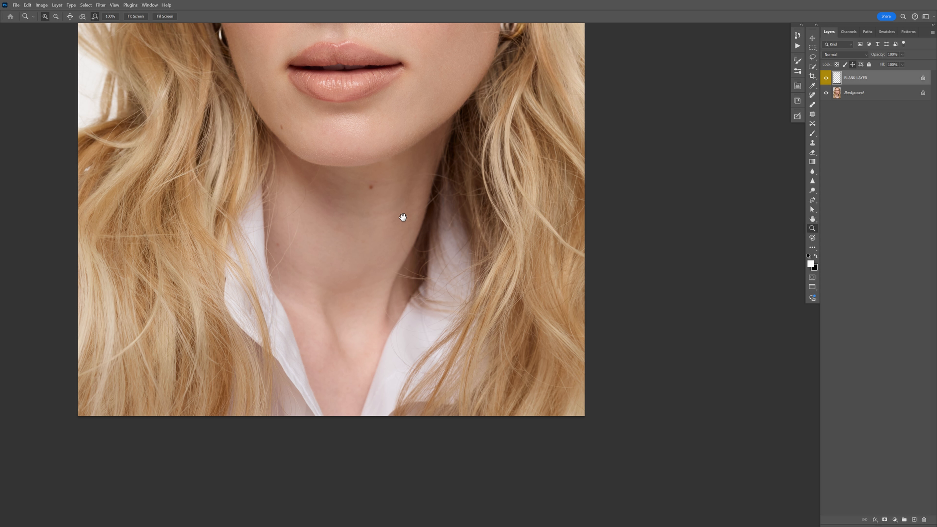
pyautogui.hscroll(-5, 402, 216)
pyautogui.scroll(2, 401, 216)
pyautogui.press('j')
pyautogui.press(']')
pyautogui.press(']')
pyautogui.moveTo(390, 196)
pyautogui.mouseDown()
pyautogui.moveTo(367, 248)
pyautogui.moveTo(351, 251)
pyautogui.moveTo(368, 261)
pyautogui.moveTo(352, 287)
pyautogui.moveTo(360, 281)
pyautogui.moveTo(355, 241)
pyautogui.mouseUp()
pyautogui.press(']')
pyautogui.click(348, 275)
pyautogui.press('[')
pyautogui.moveTo(351, 320); pyautogui.dragTo(333, 275)
# - Remove the mole in the middle of the neck and heal small marks on the chin
pyautogui.click(443, 211)
pyautogui.press(']')
pyautogui.click(441, 218)
pyautogui.click(430, 211)
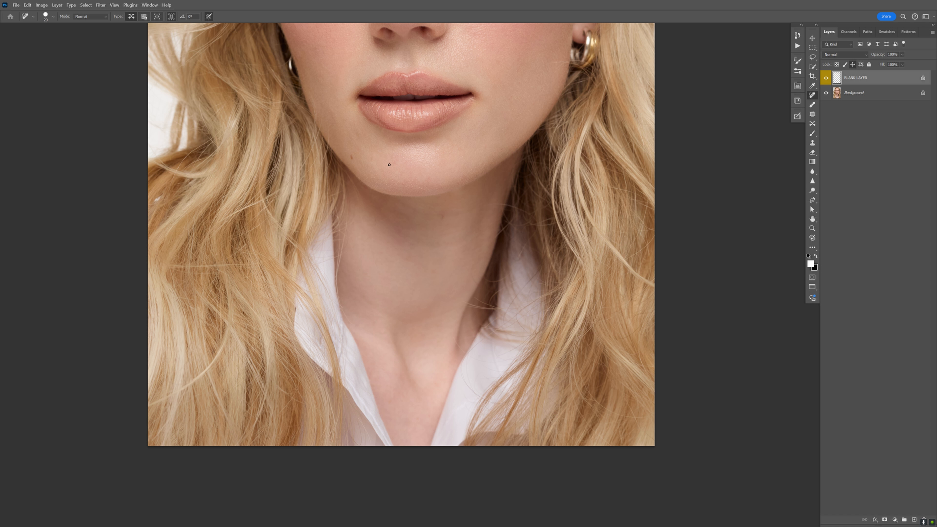
pyautogui.moveTo(371, 174); pyautogui.dragTo(377, 178)
pyautogui.press(']')
pyautogui.moveTo(443, 215); pyautogui.dragTo(443, 209)
# - Remove stray hairs from the shaded side of the neck with a larger healing brush
pyautogui.press(']')
pyautogui.press(']')
pyautogui.press(']')
pyautogui.moveTo(508, 274)
pyautogui.mouseDown()
pyautogui.moveTo(476, 285)
pyautogui.moveTo(473, 273)
pyautogui.mouseUp()
pyautogui.click(481, 247)
pyautogui.moveTo(478, 230)
pyautogui.mouseDown()
pyautogui.moveTo(534, 232)
pyautogui.moveTo(525, 245)
pyautogui.moveTo(508, 225)
pyautogui.moveTo(498, 234)
pyautogui.moveTo(505, 219)
pyautogui.moveTo(504, 233)
pyautogui.moveTo(527, 213)
pyautogui.moveTo(487, 205)
pyautogui.moveTo(506, 220)
pyautogui.moveTo(504, 190)
pyautogui.mouseUp()
# - Smooth out remaining marks at the former mole and on the neck skin toward the shaded side
pyautogui.click(445, 215)
pyautogui.press(']')
pyautogui.press(']')
pyautogui.press('[')
pyautogui.press(']')
pyautogui.moveTo(489, 240); pyautogui.dragTo(473, 248)
# - Heal creases and stray hairs across the lower neck and the skin between the shirt collars
pyautogui.click(408, 261)
pyautogui.press(']')
pyautogui.moveTo(450, 310); pyautogui.dragTo(418, 321)
pyautogui.moveTo(411, 321); pyautogui.dragTo(357, 295)
pyautogui.press('[')
pyautogui.moveTo(468, 303)
pyautogui.mouseDown()
pyautogui.moveTo(465, 351)
pyautogui.moveTo(450, 329)
pyautogui.mouseUp()
pyautogui.press(']')
pyautogui.moveTo(514, 281)
pyautogui.mouseDown()
pyautogui.moveTo(488, 308)
pyautogui.moveTo(493, 294)
pyautogui.moveTo(487, 327)
pyautogui.moveTo(465, 338)
pyautogui.mouseUp()
pyautogui.press('[')
pyautogui.press('[')
# - Paint over stray strands in the wavy hair beside the neck with a larger Spot Healing Brush
pyautogui.press('z')
pyautogui.moveTo(499, 283); pyautogui.dragTo(481, 244)
pyautogui.moveTo(475, 163); pyautogui.dragTo(477, 180)
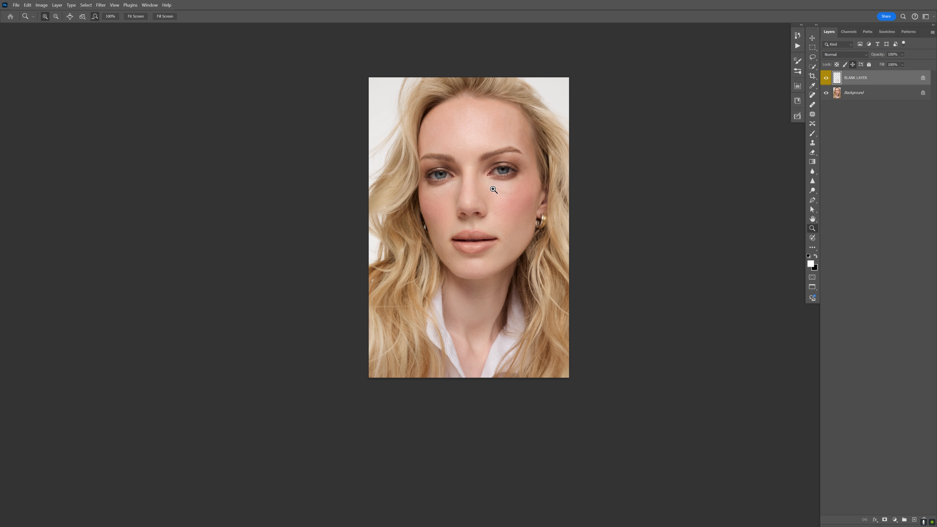
pyautogui.moveTo(473, 151); pyautogui.dragTo(454, 161)
pyautogui.click(407, 312)
pyautogui.press('j')
pyautogui.press(']')
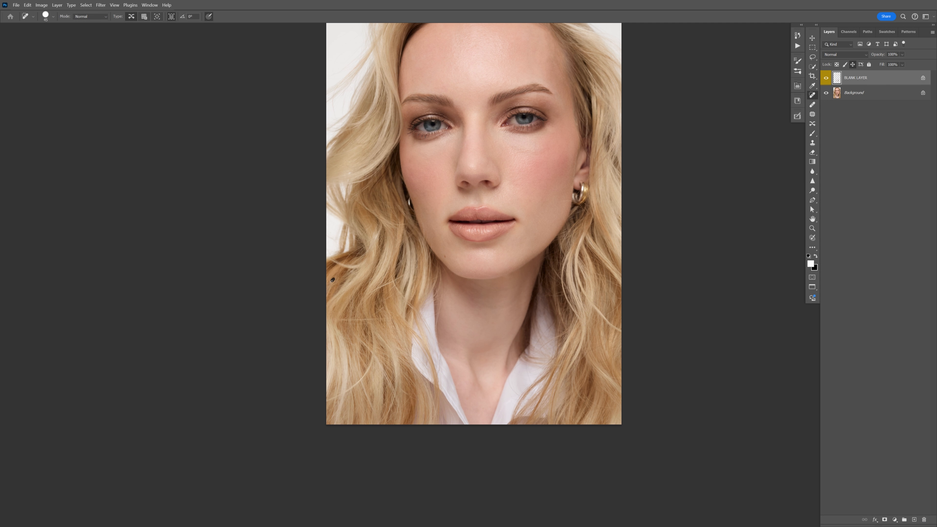
pyautogui.moveTo(406, 275); pyautogui.dragTo(371, 290)
# - Paint over the horizontal strand crossing the hair beside the shirt collar with a smaller brush
pyautogui.press('z')
pyautogui.click(403, 301)
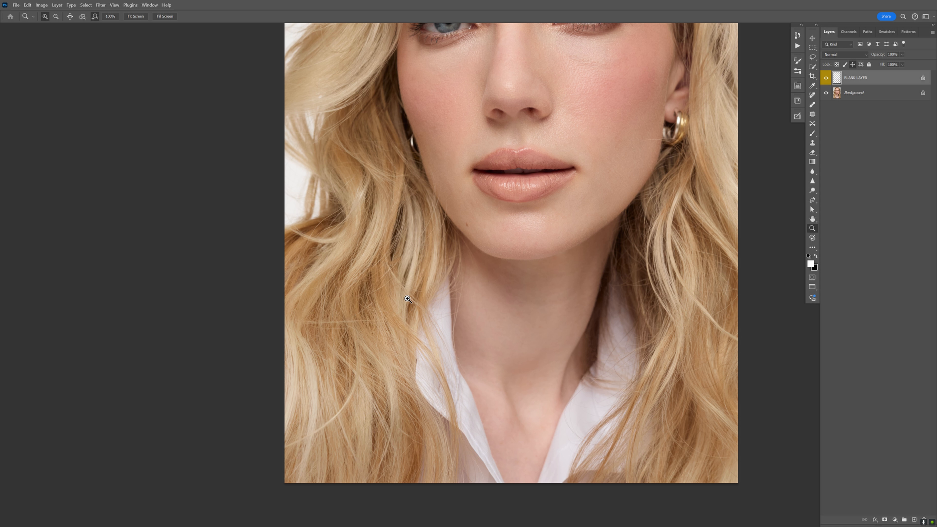
pyautogui.press('j')
pyautogui.press('[')
pyautogui.moveTo(400, 313); pyautogui.dragTo(296, 324)
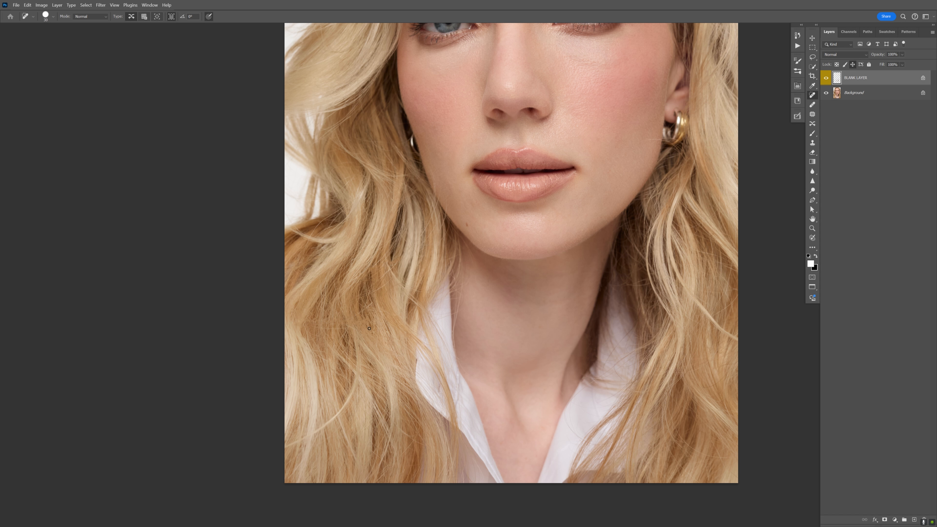
pyautogui.press('z')
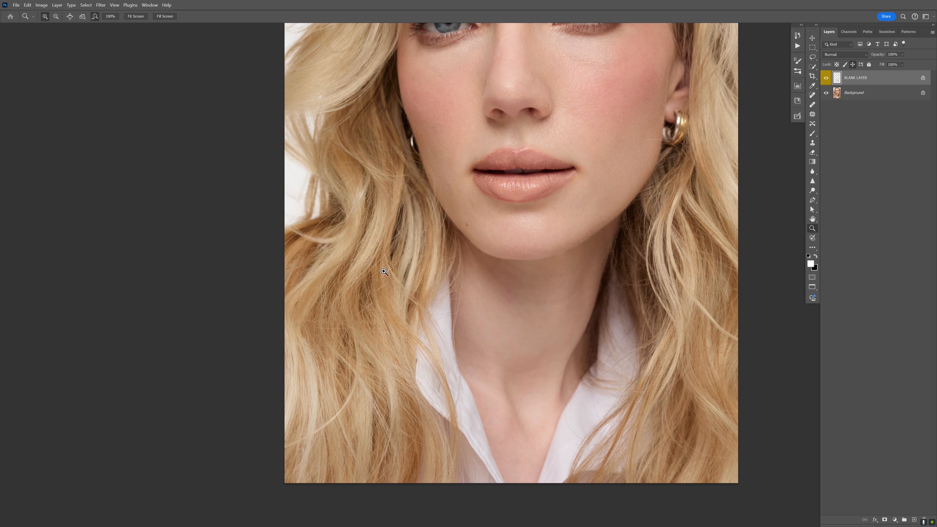
# - Heal short crossing hairs in the middle of the waves beside the collar
pyautogui.moveTo(381, 268); pyautogui.dragTo(368, 242)
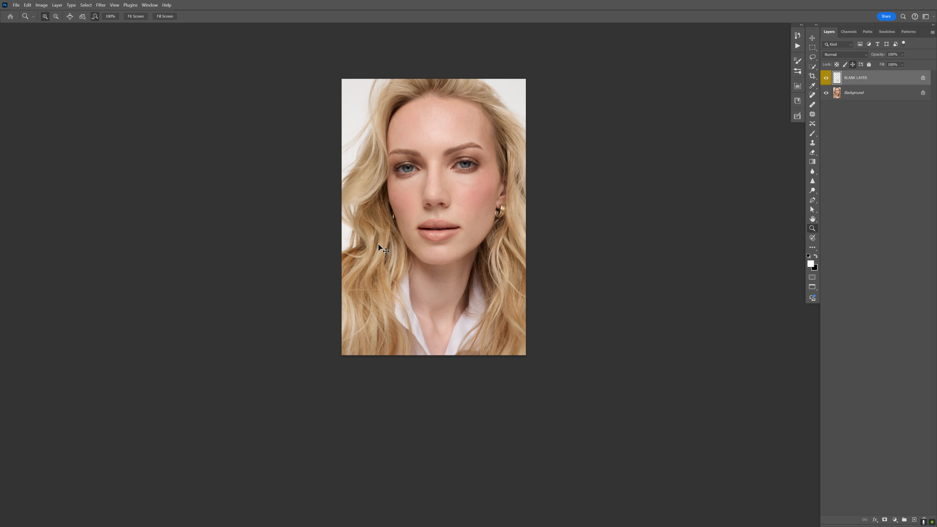
pyautogui.moveTo(382, 274); pyautogui.dragTo(385, 272)
pyautogui.press('j')
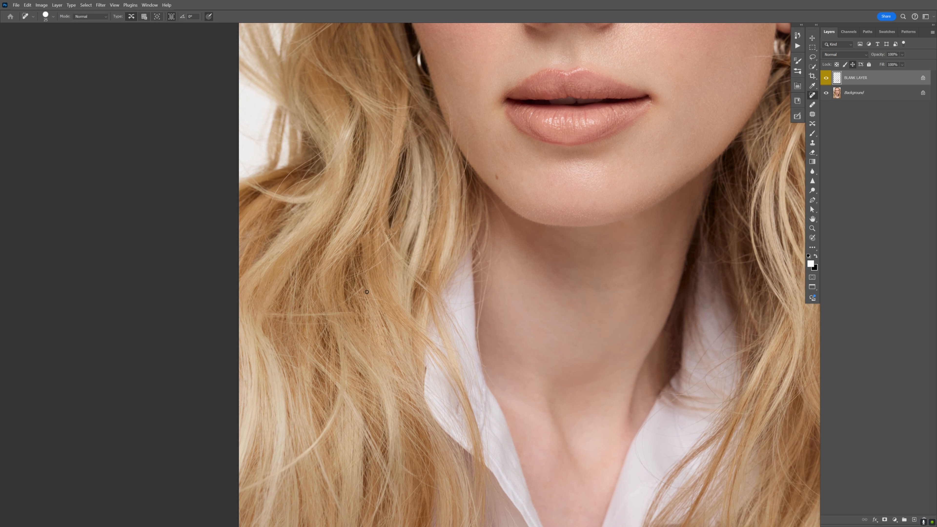
pyautogui.moveTo(357, 291)
pyautogui.mouseDown()
pyautogui.moveTo(326, 310)
pyautogui.moveTo(347, 306)
pyautogui.moveTo(342, 317)
pyautogui.moveTo(362, 261)
pyautogui.moveTo(366, 276)
pyautogui.mouseUp()
pyautogui.press(']')
pyautogui.press(']')
pyautogui.press('[')
pyautogui.press('[')
pyautogui.moveTo(357, 315); pyautogui.dragTo(356, 297)
# - Heal stray crossing hairs higher up in the waves beside the jaw, varying the brush size
pyautogui.moveTo(398, 244)
pyautogui.mouseDown()
pyautogui.moveTo(368, 268)
pyautogui.moveTo(389, 241)
pyautogui.mouseUp()
pyautogui.press(']')
pyautogui.press(']')
pyautogui.press('[')
pyautogui.moveTo(393, 219); pyautogui.dragTo(395, 209)
pyautogui.press(']')
pyautogui.press(']')
pyautogui.moveTo(374, 234); pyautogui.dragTo(380, 231)
# - Heal the remaining crossing hairs in the lower waves next to the shirt collar
pyautogui.press('[')
pyautogui.moveTo(365, 318); pyautogui.dragTo(371, 367)
pyautogui.press(']')
pyautogui.moveTo(343, 329); pyautogui.dragTo(329, 322)
pyautogui.press('z')
pyautogui.keyDown('alt'); pyautogui.click(416, 262); pyautogui.keyUp('alt')
pyautogui.keyDown('alt'); pyautogui.click(416, 263); pyautogui.keyUp('alt')
pyautogui.keyDown('alt'); pyautogui.click(416, 262); pyautogui.keyUp('alt')
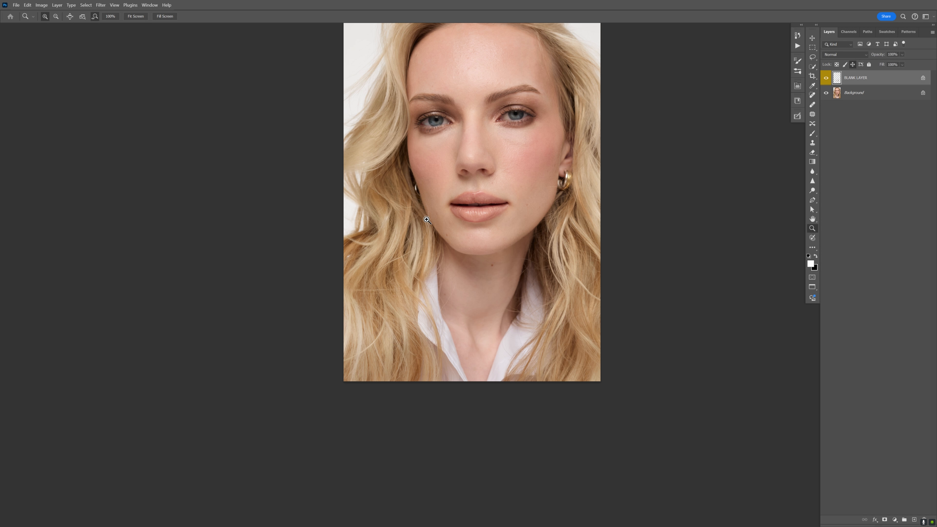
# - Heal the stray hair around the dark gap in the waves beside the jaw, adjusting the brush size
pyautogui.click(412, 233)
pyautogui.press('j')
pyautogui.press('[')
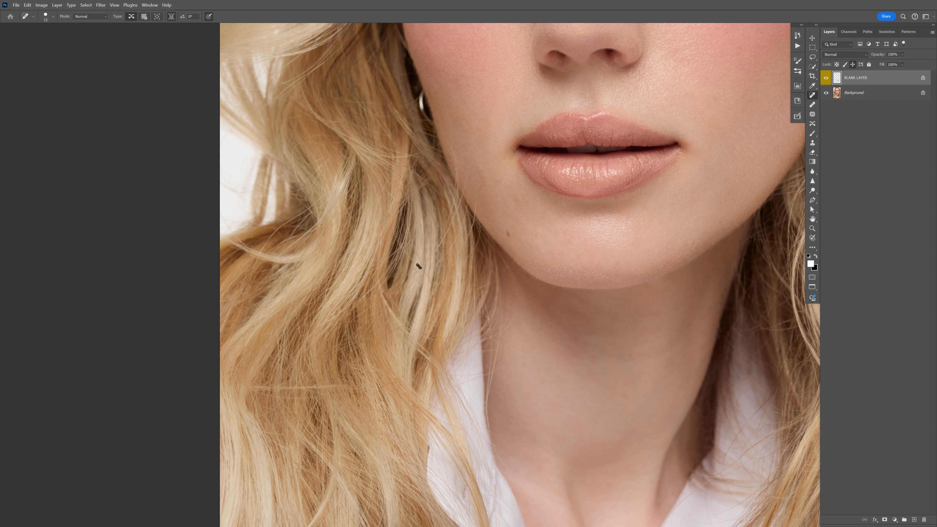
pyautogui.press(']')
pyautogui.moveTo(408, 258); pyautogui.dragTo(394, 215)
pyautogui.press('[')
pyautogui.press('[')
pyautogui.press('[')
pyautogui.press('z')
pyautogui.scroll(-3, 423, 227)
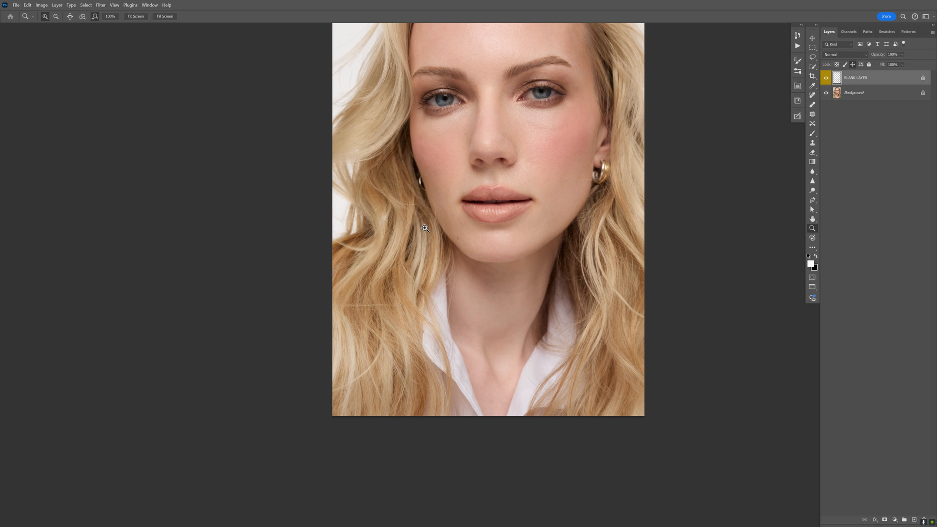
# - Compare the healed hair with the original by repeatedly hiding and showing the retouching layer
pyautogui.moveTo(423, 227); pyautogui.dragTo(409, 219)
pyautogui.moveTo(443, 162); pyautogui.dragTo(441, 163)
pyautogui.press('space')
pyautogui.moveTo(439, 176); pyautogui.dragTo(422, 210)
pyautogui.hotkey('ctrl', ',')
pyautogui.hotkey('ctrl', ',')
pyautogui.hotkey('ctrl', ',')
pyautogui.hotkey('ctrl', ',')
pyautogui.hotkey('ctrl', ',')
pyautogui.hotkey('ctrl', ',')
# - Heal a stray strand across the light outer wave of hair level with the cheek
pyautogui.moveTo(366, 211); pyautogui.dragTo(387, 192)
pyautogui.press('j')
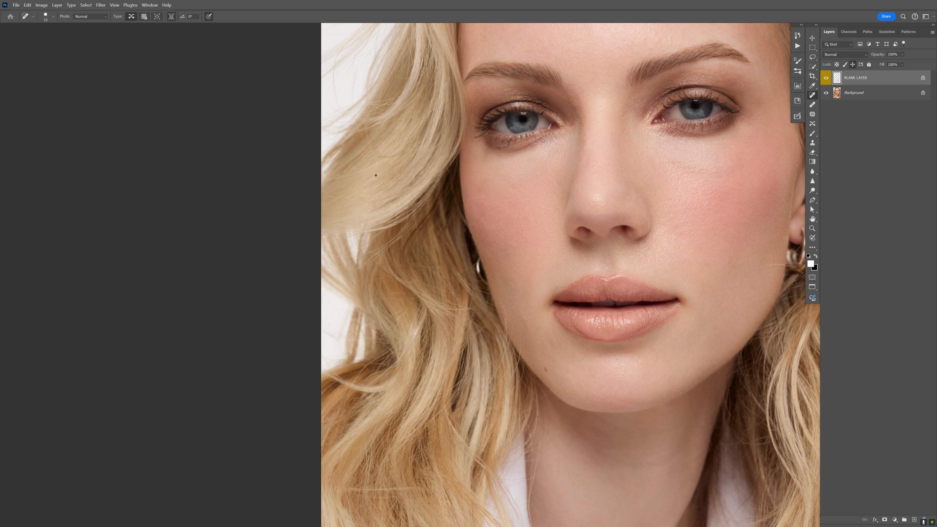
pyautogui.moveTo(380, 162); pyautogui.dragTo(328, 182)
pyautogui.press(']')
pyautogui.press('z')
pyautogui.moveTo(383, 161); pyautogui.dragTo(375, 175)
pyautogui.moveTo(496, 280); pyautogui.dragTo(505, 277)
pyautogui.moveTo(457, 238); pyautogui.dragTo(482, 280)
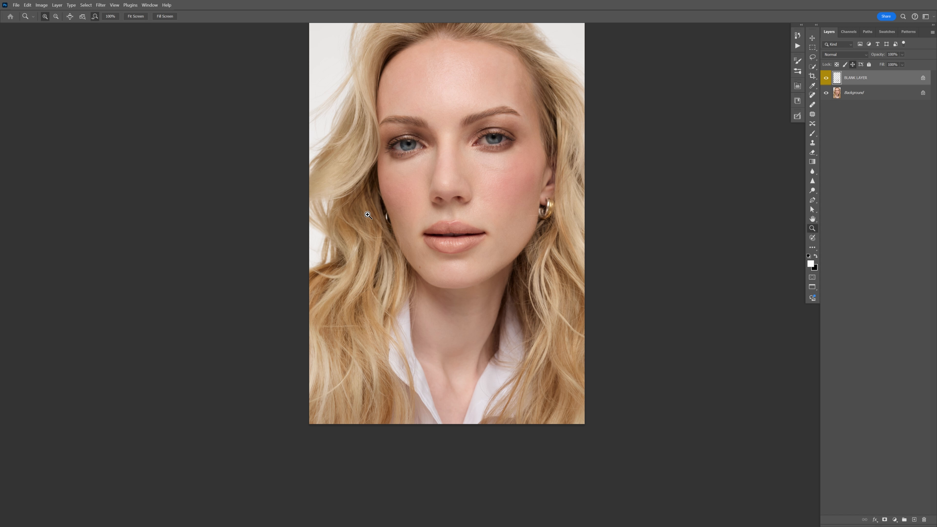
# - Heal stray hairs along the hairline between the temple and the ear with the gold earring, varying the brush size
pyautogui.click(556, 119)
pyautogui.press('j')
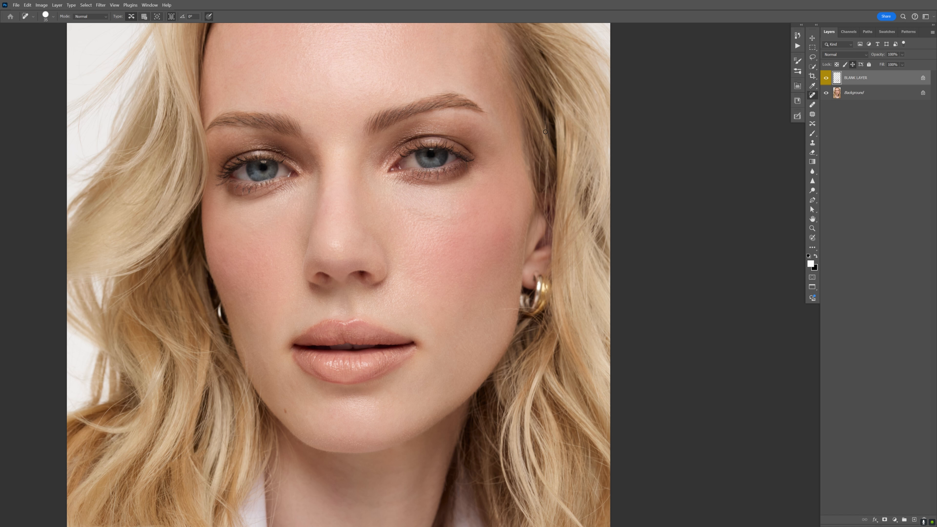
pyautogui.moveTo(547, 126); pyautogui.dragTo(542, 154)
pyautogui.press('[')
pyautogui.moveTo(546, 121); pyautogui.dragTo(552, 125)
pyautogui.moveTo(542, 172); pyautogui.dragTo(542, 192)
pyautogui.press('[')
pyautogui.moveTo(545, 190); pyautogui.dragTo(543, 202)
pyautogui.press(']')
pyautogui.press(']')
pyautogui.moveTo(531, 171)
pyautogui.mouseDown()
pyautogui.moveTo(529, 161)
pyautogui.moveTo(529, 169)
pyautogui.moveTo(506, 158)
pyautogui.mouseUp()
pyautogui.press('z')
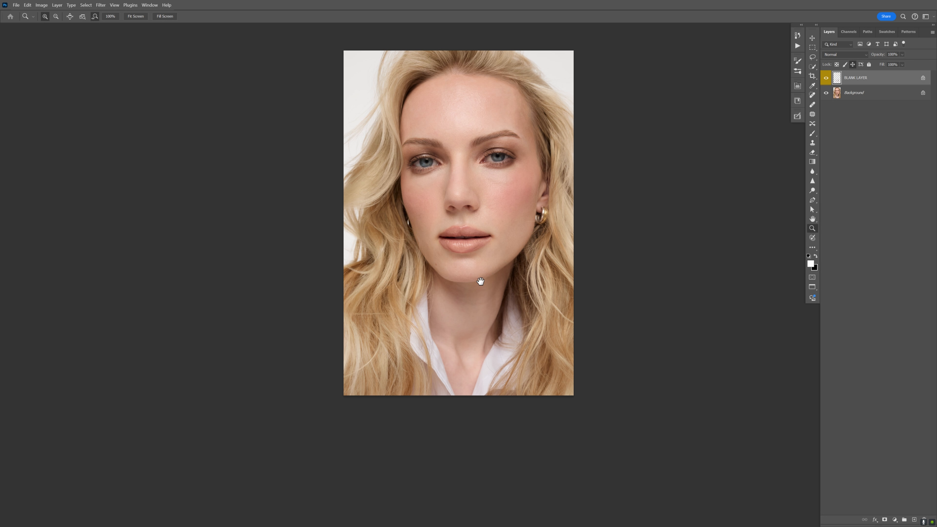
# - Duplicate the BLANK LAYER retouching layer
pyautogui.moveTo(447, 244); pyautogui.dragTo(459, 254)
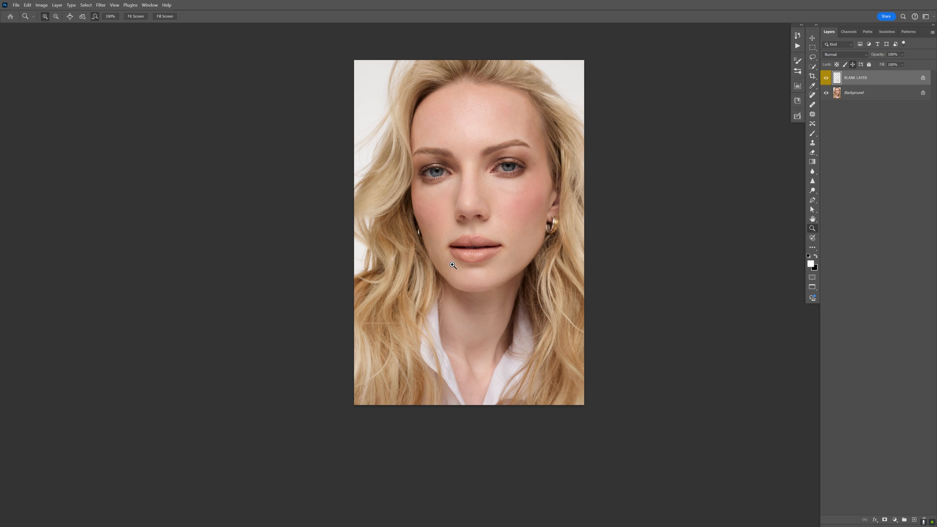
pyautogui.click(416, 309)
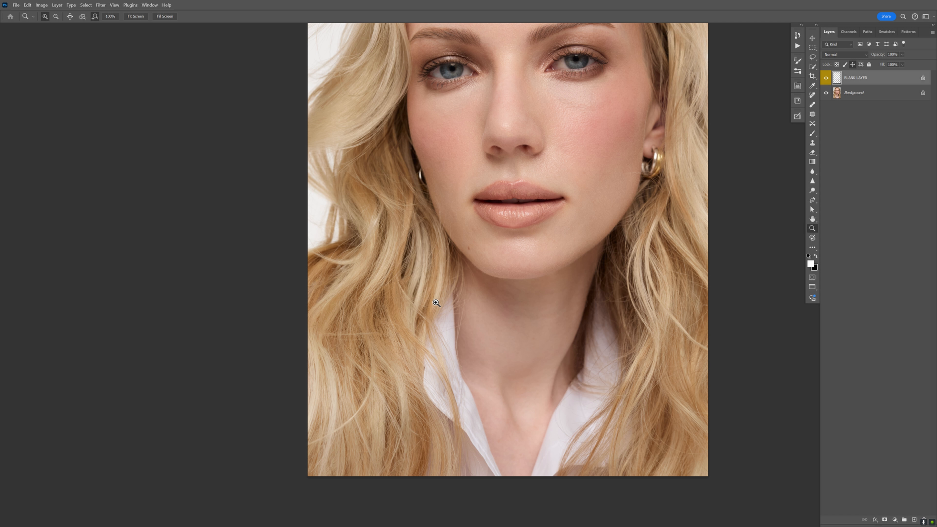
pyautogui.hotkey('ctrl', 'j')
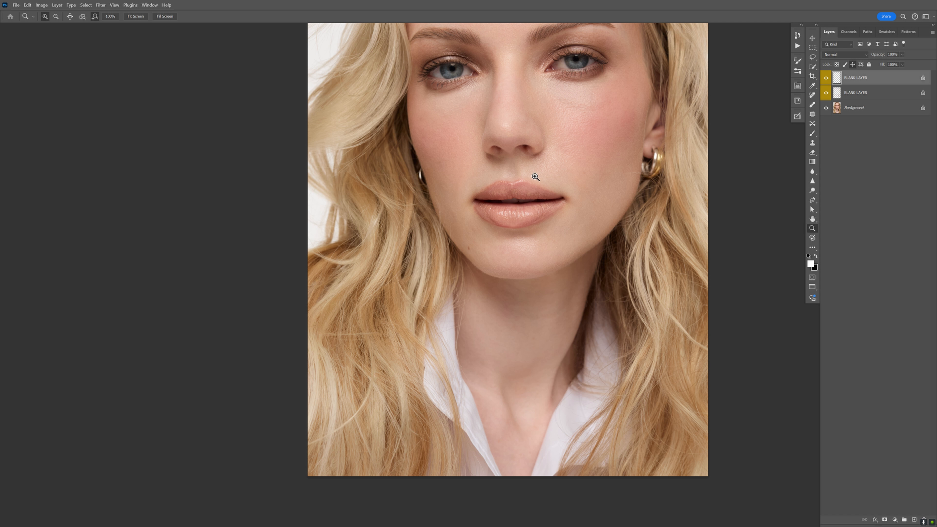
pyautogui.click(915, 520)
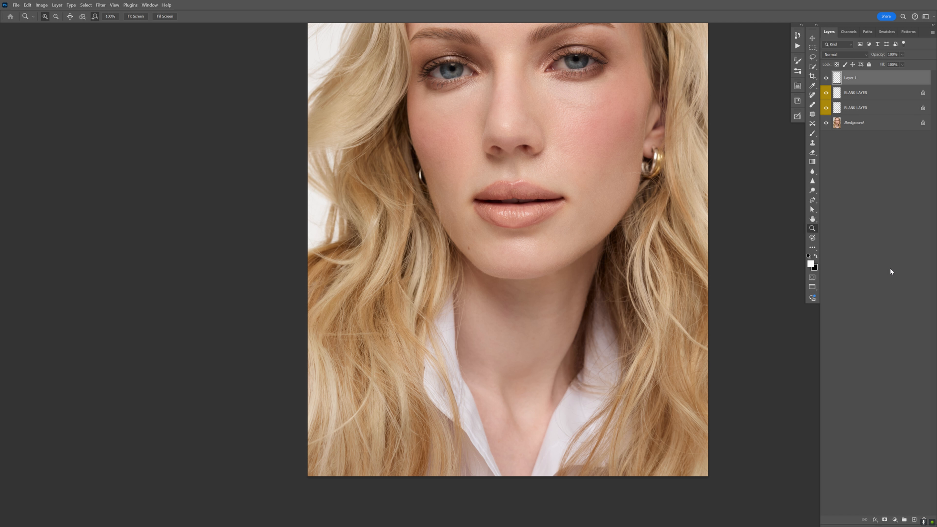
pyautogui.hotkey('ctrl', 'z')
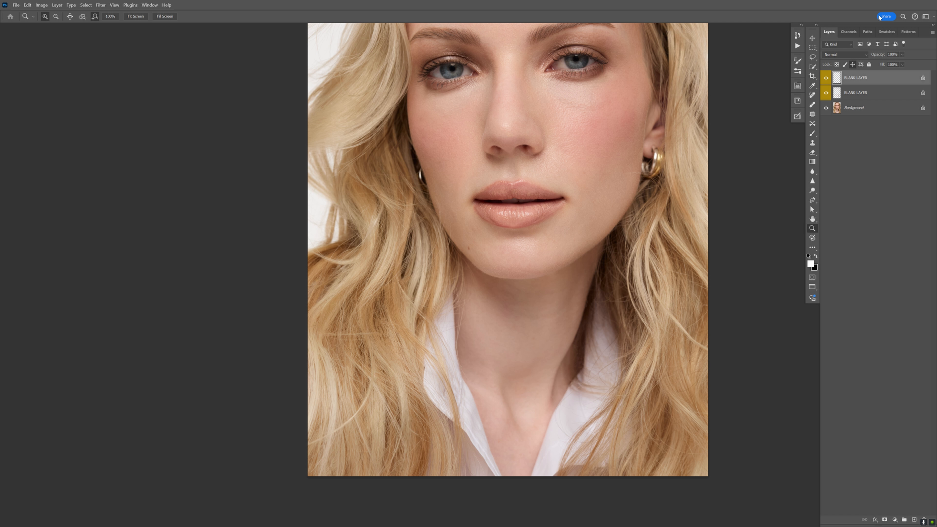
# - Heal the horizontal strand crossing the lower waves beside the shirt collar on the duplicated layer
pyautogui.press('j')
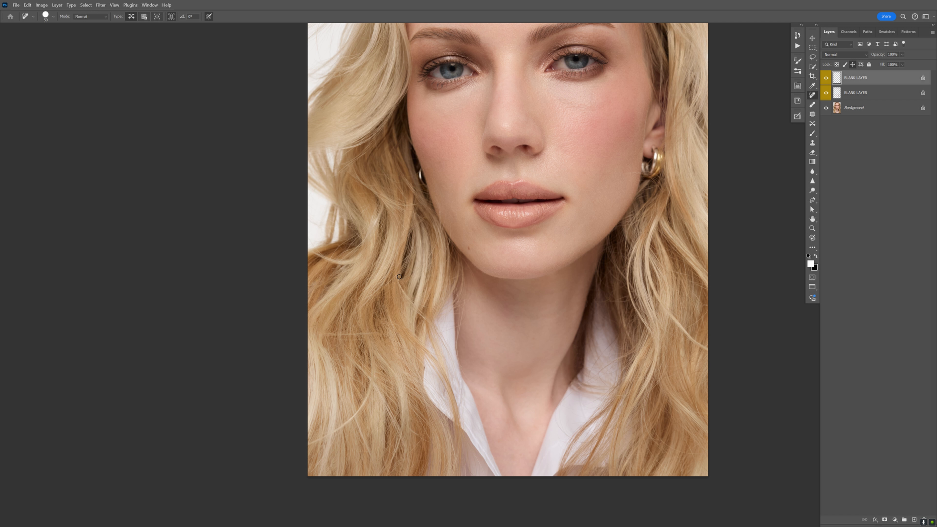
pyautogui.press(']')
pyautogui.moveTo(380, 334); pyautogui.dragTo(320, 336)
pyautogui.press('[')
pyautogui.moveTo(362, 339); pyautogui.dragTo(361, 341)
pyautogui.moveTo(355, 338); pyautogui.dragTo(356, 339)
pyautogui.press('z')
# - Examine the healed lower waves and the whole portrait at several magnifications for remaining distracting strands
pyautogui.moveTo(377, 321); pyautogui.dragTo(339, 320)
pyautogui.moveTo(400, 220); pyautogui.dragTo(367, 220)
pyautogui.moveTo(402, 250); pyautogui.dragTo(413, 274)
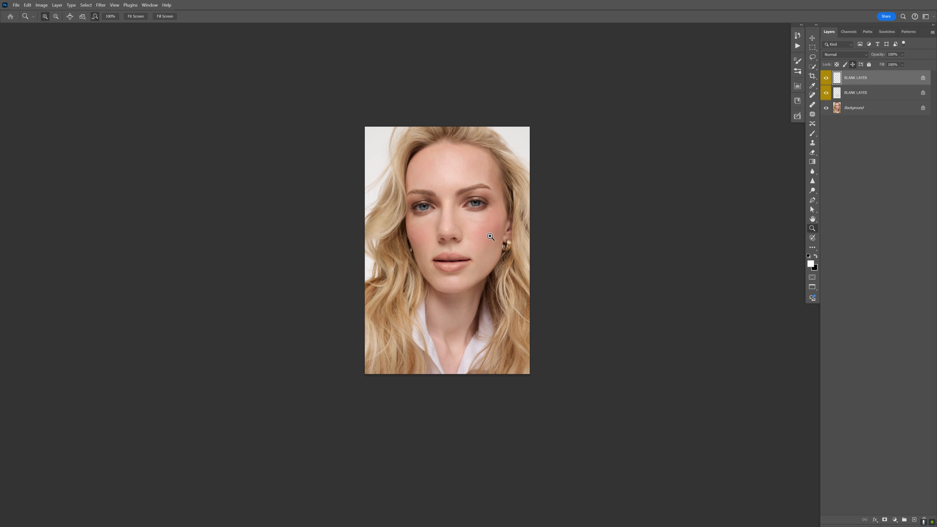
pyautogui.moveTo(457, 200); pyautogui.dragTo(463, 199)
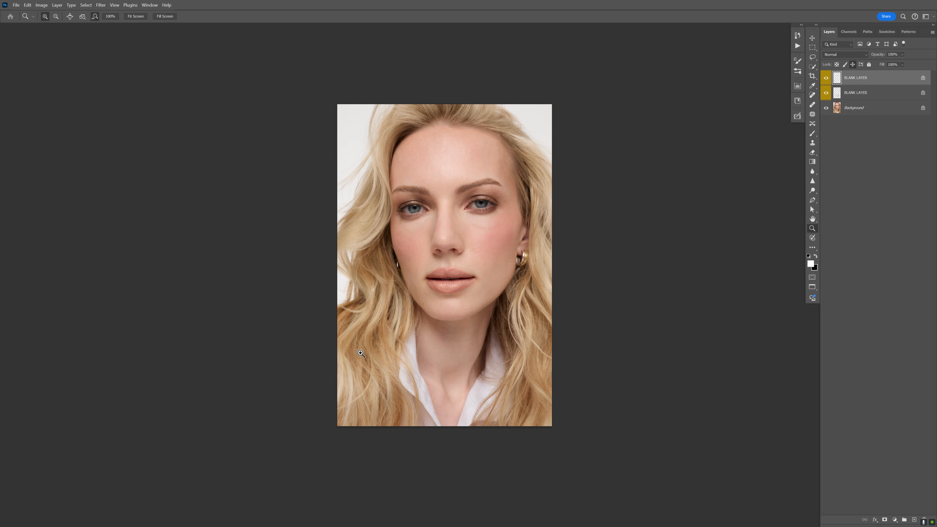
pyautogui.moveTo(361, 350); pyautogui.dragTo(376, 344)
pyautogui.hotkey('ctrl', '0')
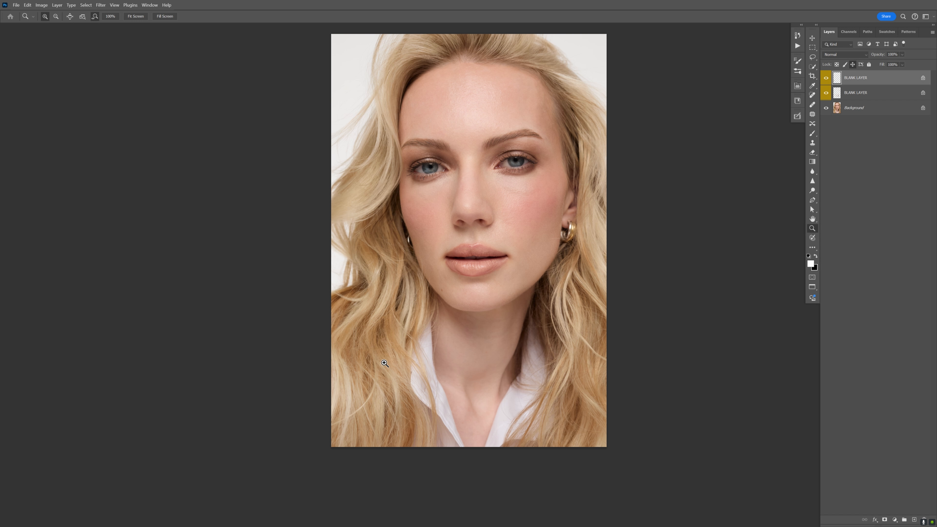
pyautogui.click(385, 359)
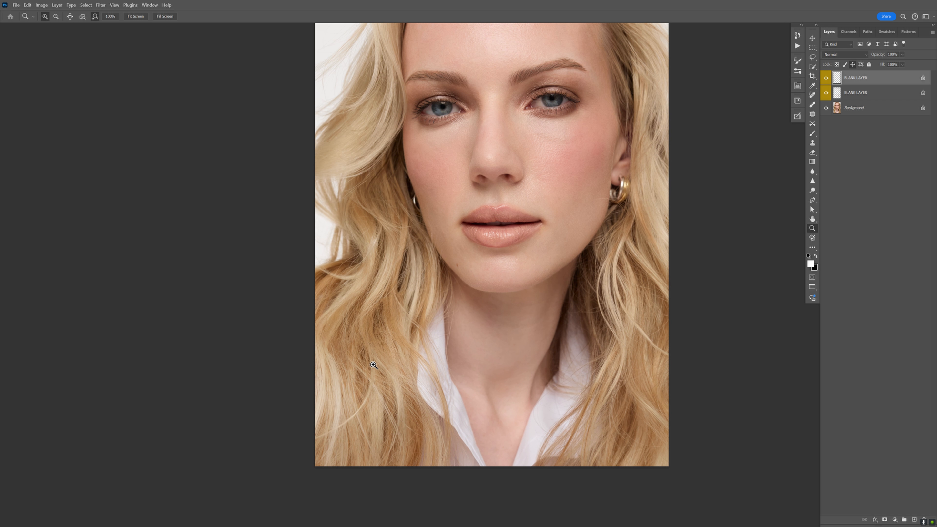
pyautogui.click(374, 363)
pyautogui.hotkey('ctrl', '0')
pyautogui.keyDown('alt'); pyautogui.click(388, 354); pyautogui.keyUp('alt')
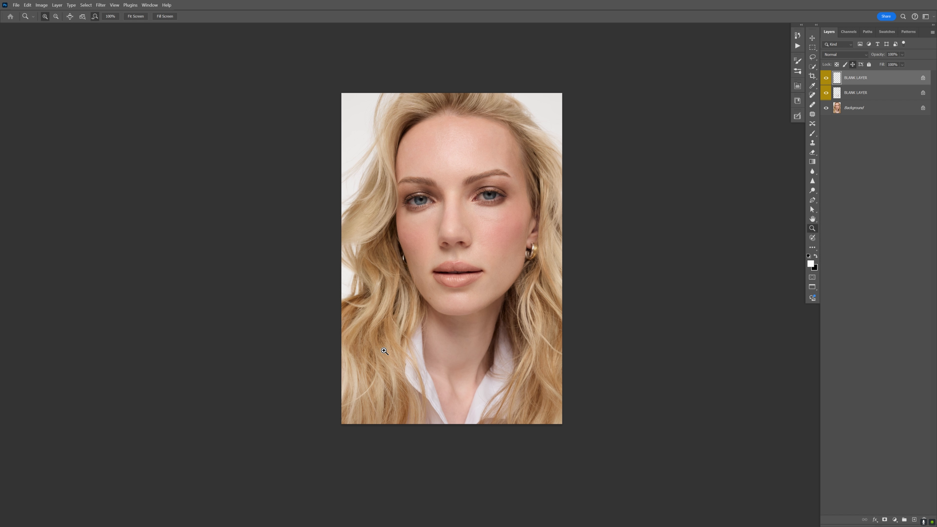
# - Heal stray strands in the lowest waves near the bottom corner of the portrait, reducing the brush size
pyautogui.press('j')
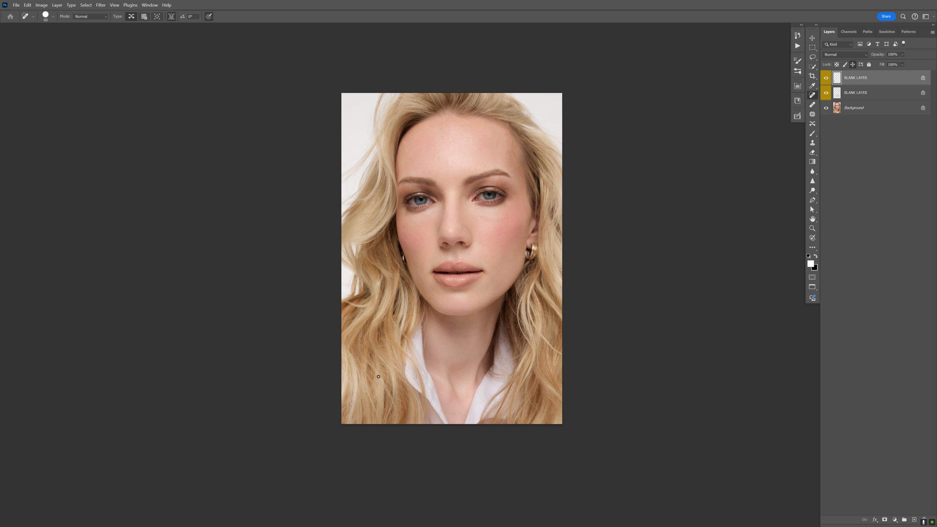
pyautogui.moveTo(351, 401); pyautogui.dragTo(341, 407)
pyautogui.moveTo(376, 381); pyautogui.dragTo(369, 388)
pyautogui.press('[')
pyautogui.press('[')
pyautogui.press('z')
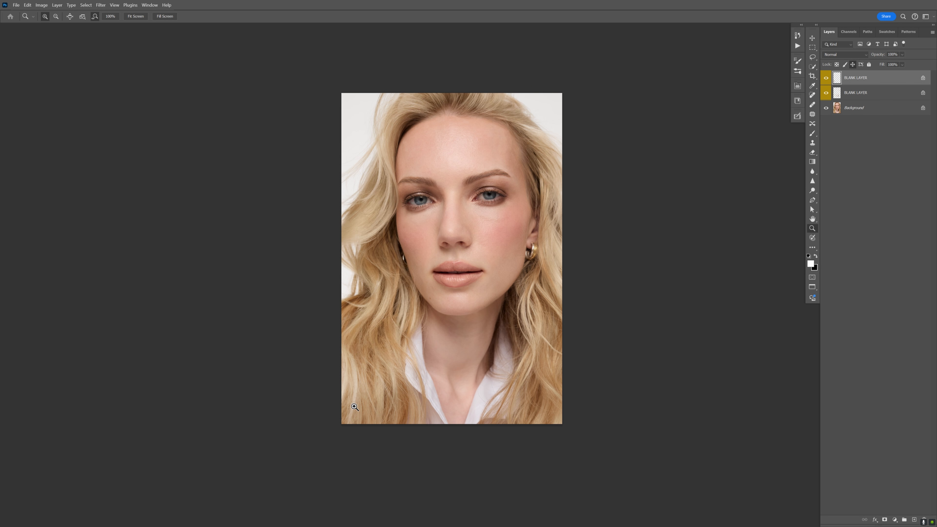
pyautogui.click(372, 388)
pyautogui.keyDown('alt'); pyautogui.click(439, 340); pyautogui.keyUp('alt')
pyautogui.keyDown('alt'); pyautogui.click(437, 331); pyautogui.keyUp('alt')
pyautogui.click(384, 385)
pyautogui.press('j')
pyautogui.press('[')
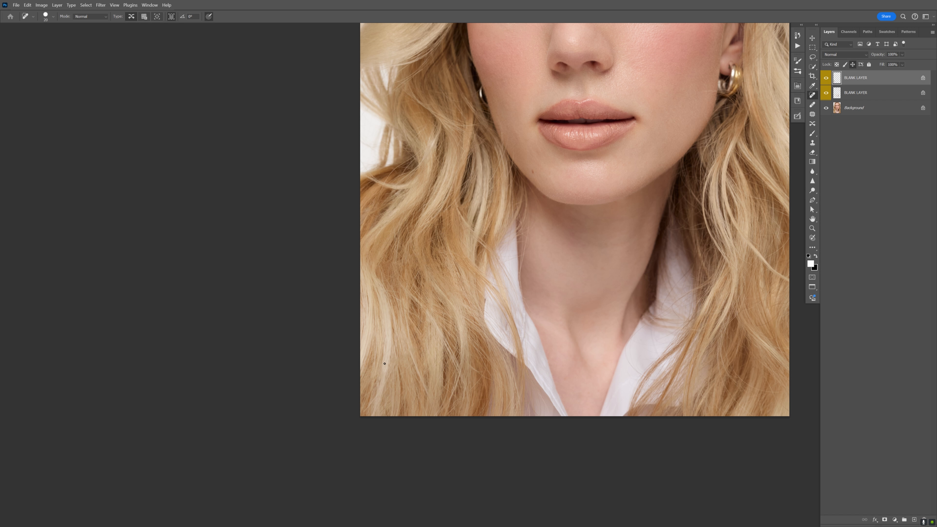
# - Heal the diagonal strand crossing the waves between the jaw and the shirt collar
pyautogui.press('z')
pyautogui.keyDown('alt'); pyautogui.click(426, 339); pyautogui.keyUp('alt')
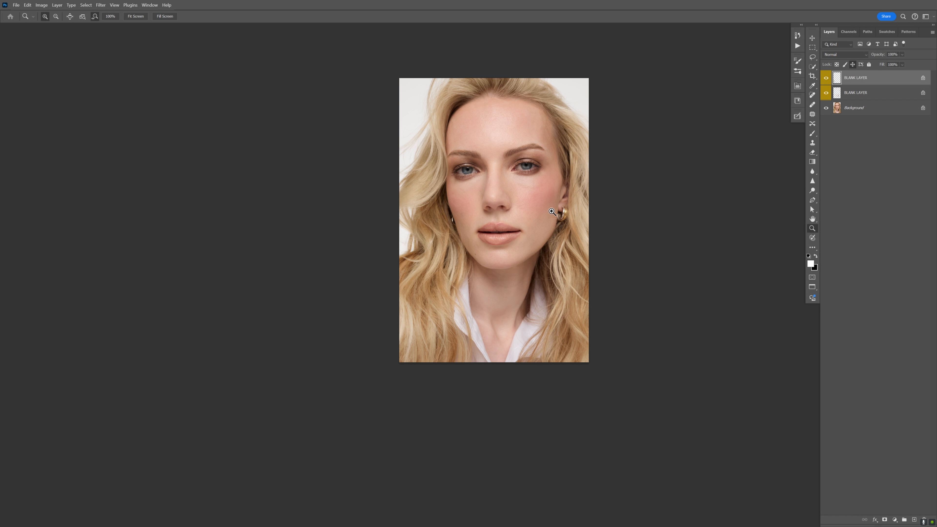
pyautogui.moveTo(509, 277); pyautogui.dragTo(497, 275)
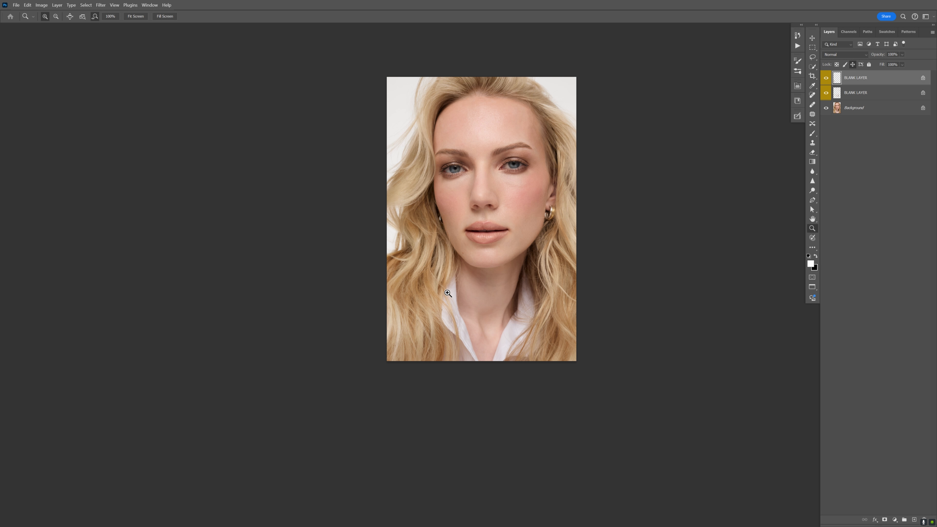
pyautogui.click(451, 270)
pyautogui.click(453, 272)
pyautogui.press('j')
pyautogui.press(']')
pyautogui.moveTo(444, 300)
pyautogui.mouseDown()
pyautogui.moveTo(414, 250)
pyautogui.moveTo(428, 282)
pyautogui.moveTo(418, 267)
pyautogui.mouseUp()
pyautogui.press('[')
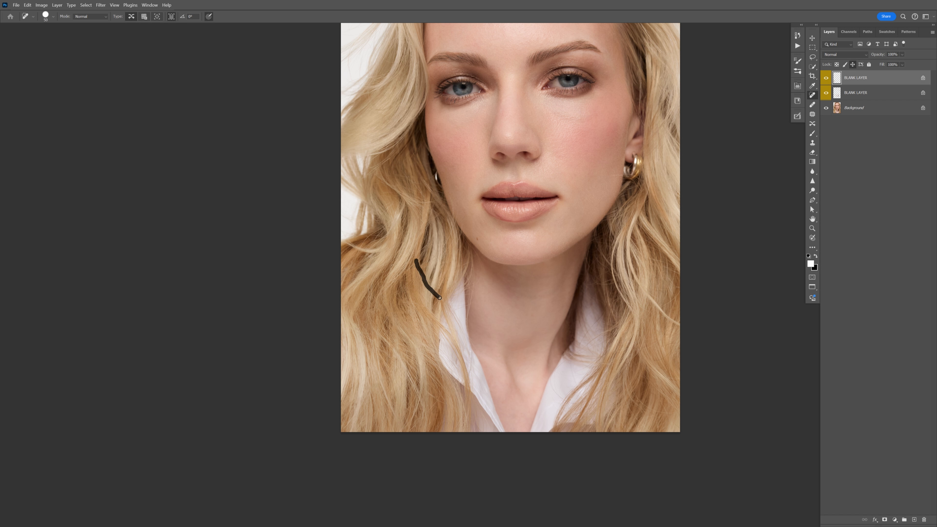
pyautogui.press(']')
pyautogui.press('[')
pyautogui.moveTo(430, 286); pyautogui.dragTo(417, 257)
pyautogui.press('[')
pyautogui.press(']')
# - Compare the portrait with the duplicated retouching layer hidden and shown
pyautogui.press('z')
pyautogui.moveTo(447, 249)
pyautogui.mouseDown()
pyautogui.moveTo(438, 239)
pyautogui.moveTo(446, 266)
pyautogui.mouseUp()
pyautogui.moveTo(509, 180); pyautogui.dragTo(518, 178)
pyautogui.hotkey('ctrl', ',')
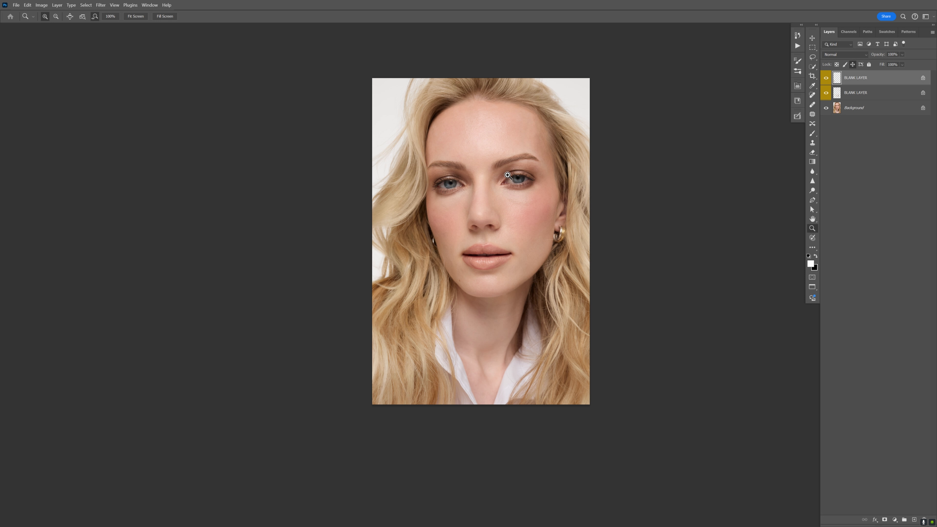
pyautogui.hotkey('ctrl', ',')
pyautogui.moveTo(473, 207); pyautogui.dragTo(443, 208)
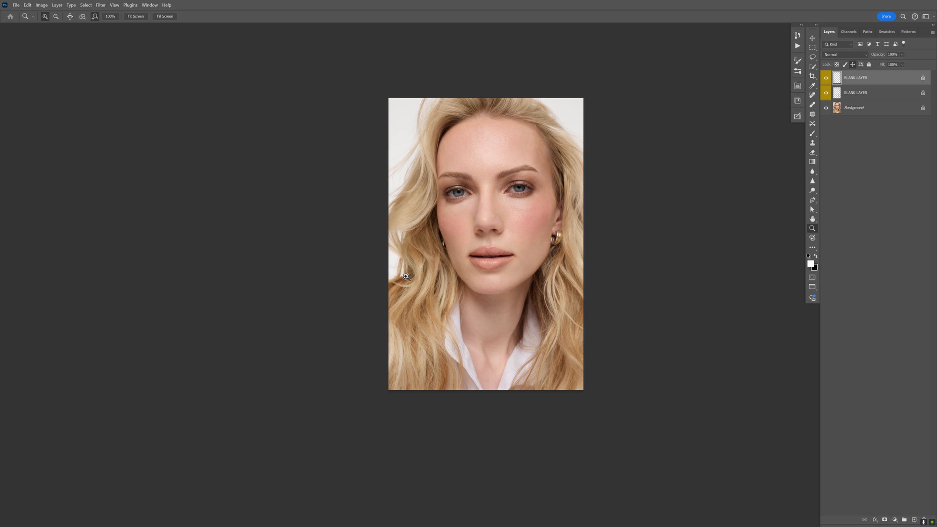
pyautogui.moveTo(403, 269); pyautogui.dragTo(395, 251)
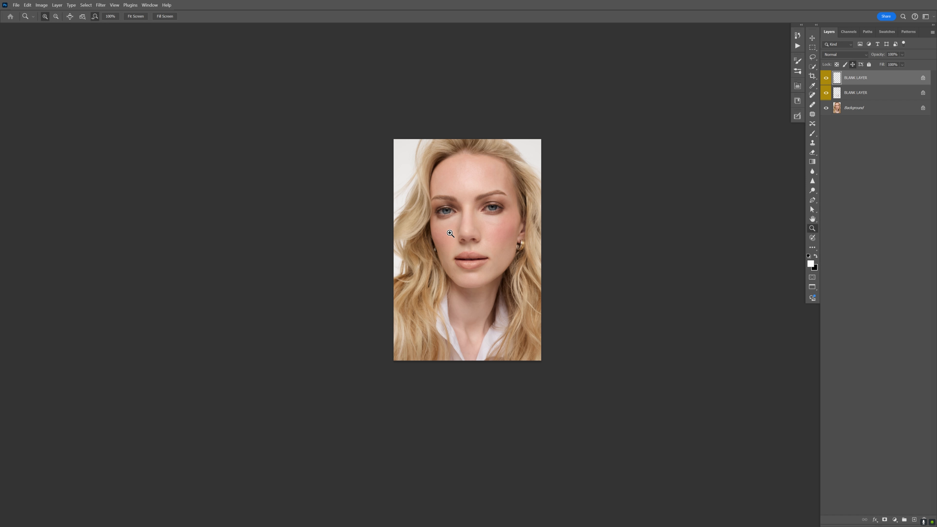
pyautogui.moveTo(506, 173); pyautogui.dragTo(517, 189)
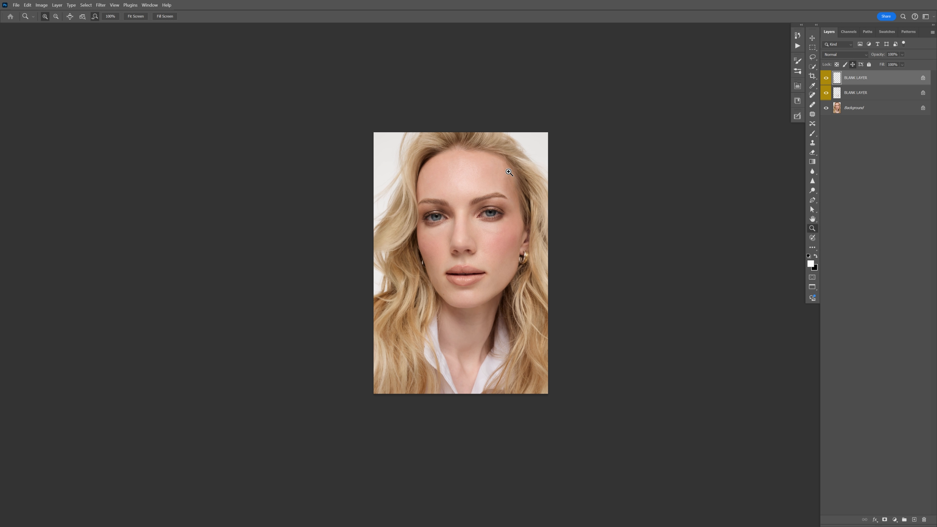
# - Select both BLANK LAYER layers and toggle their visibility to compare the whole portrait before and after retouching
pyautogui.keyDown('shift'); pyautogui.click(846, 96); pyautogui.keyUp('shift')
pyautogui.hotkey('ctrl', ',')
pyautogui.click(486, 241)
pyautogui.hotkey('ctrl', ',')
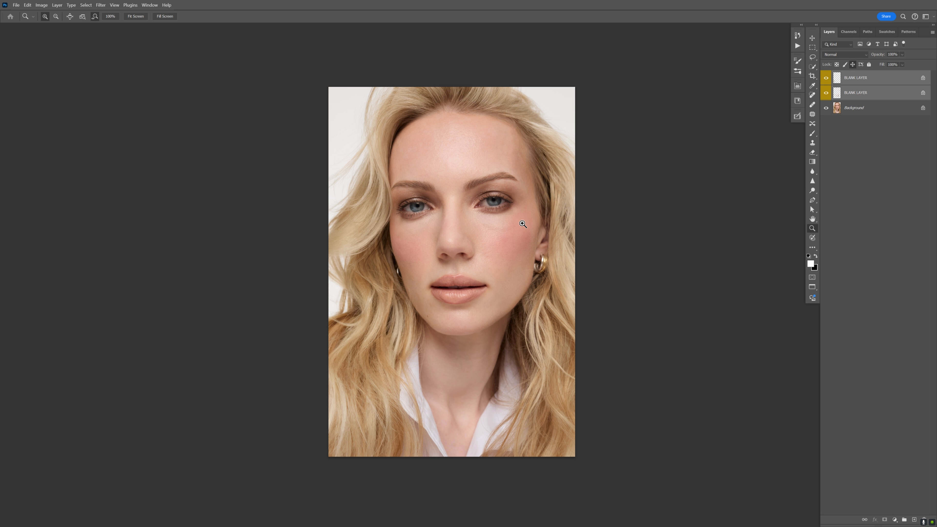
pyautogui.keyDown('alt'); pyautogui.click(526, 233); pyautogui.keyUp('alt')
pyautogui.hotkey('ctrl', ',')
pyautogui.hotkey('ctrl', ',')
pyautogui.hotkey('ctrl', ',')
pyautogui.hotkey('ctrl', ',')
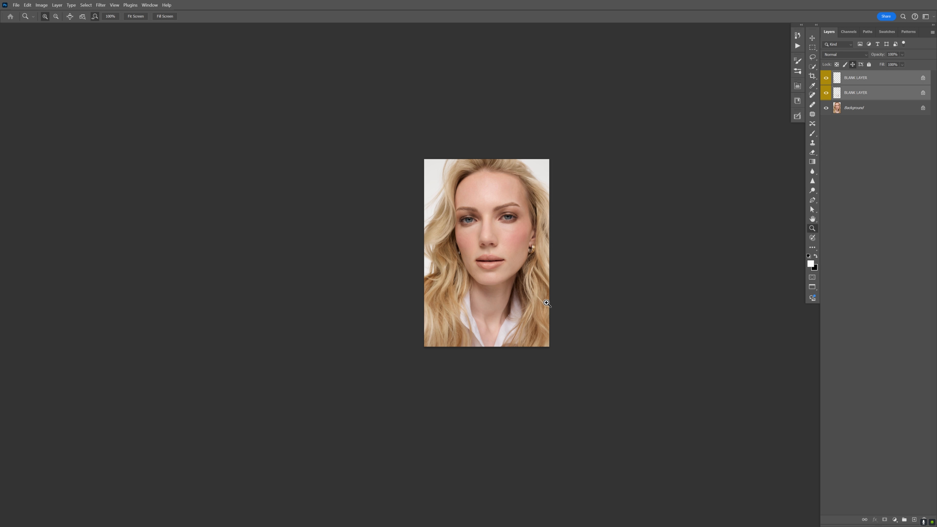
# - Compare the face and surrounding hair up close with both retouching layers hidden and shown
pyautogui.click(536, 290)
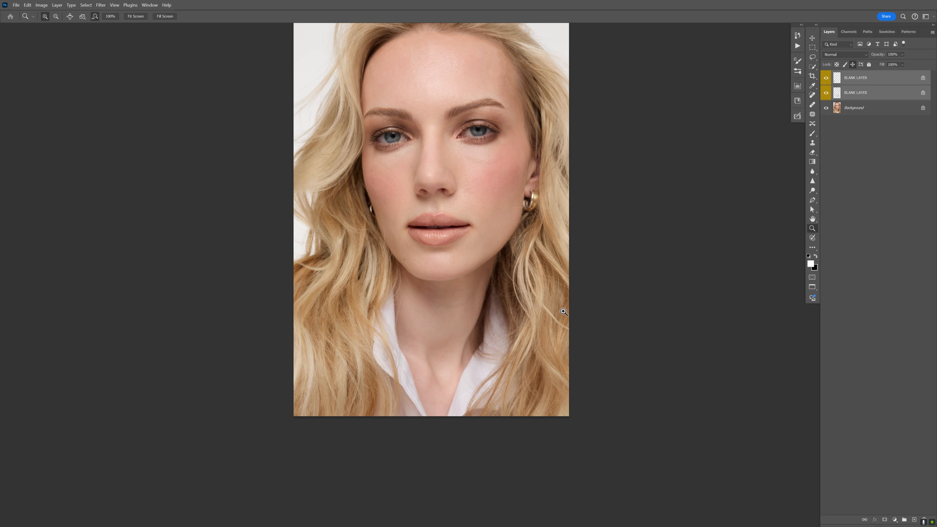
pyautogui.keyDown('alt'); pyautogui.click(564, 311); pyautogui.keyUp('alt')
pyautogui.keyDown('alt'); pyautogui.click(545, 291); pyautogui.keyUp('alt')
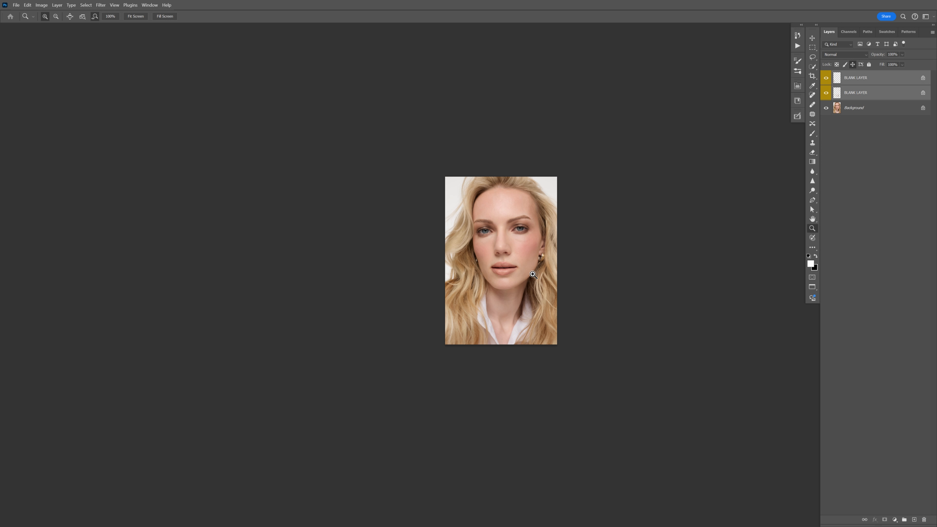
pyautogui.hotkey('ctrl', ',')
pyautogui.hotkey('ctrl', ',')
pyautogui.click(525, 226)
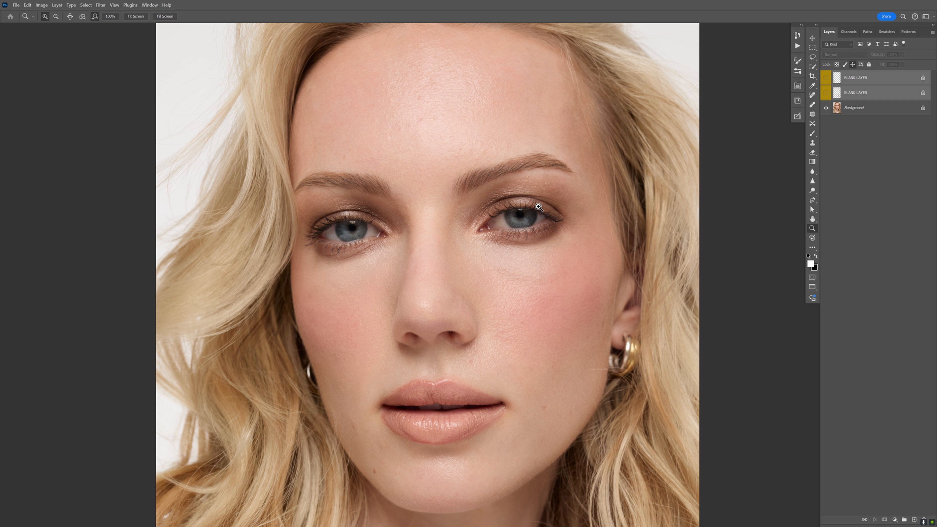
pyautogui.click(541, 204)
pyautogui.hotkey('ctrl', ',')
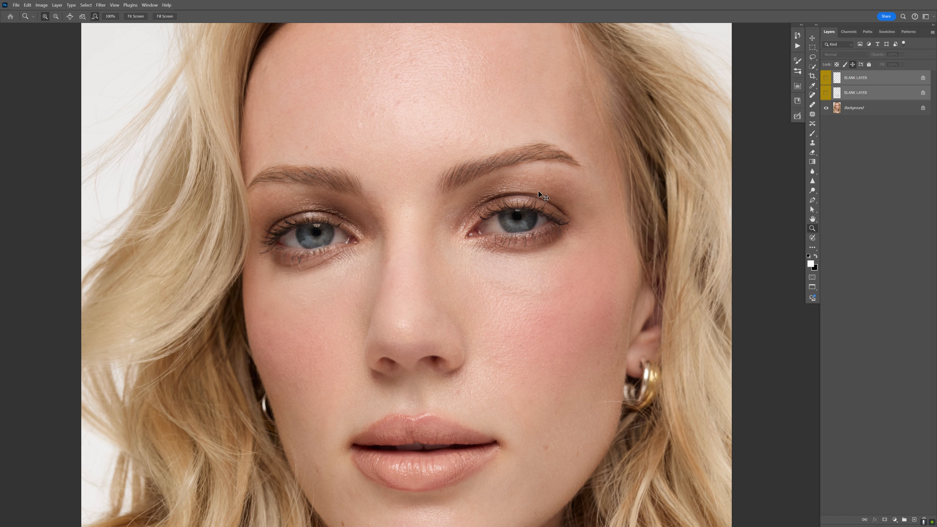
pyautogui.hotkey('ctrl', ',')
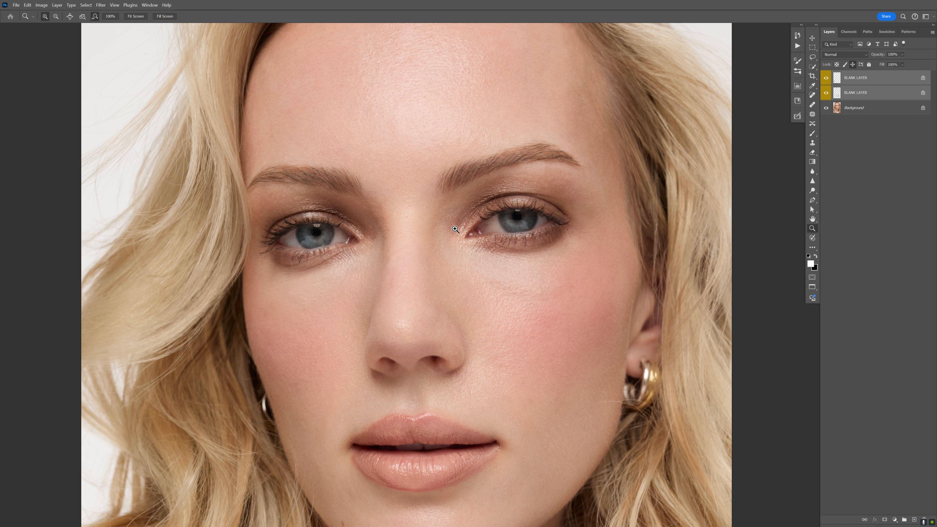
pyautogui.press('j')
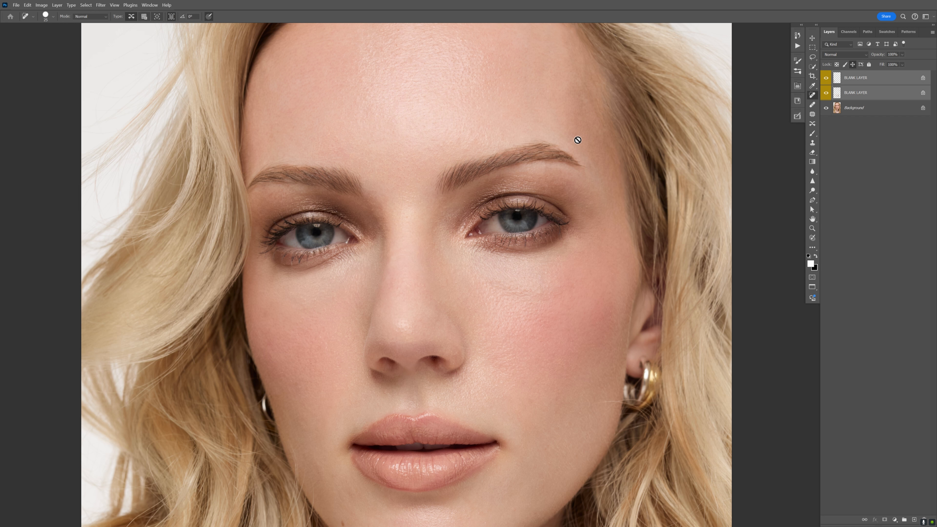
# - Select the upper BLANK LAYER and heal the white of the right-hand eye near its inner corner
pyautogui.click(834, 82)
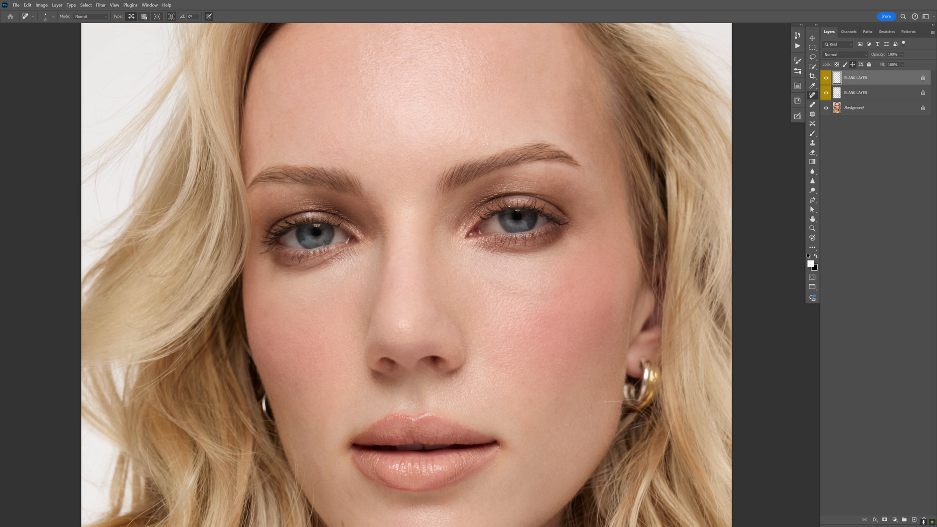
pyautogui.press(']')
pyautogui.moveTo(483, 225); pyautogui.dragTo(492, 222)
# - Rotate the view toward the hoop earring and heal the stray hairs crossing and surrounding it beside the jaw
pyautogui.press('z')
pyautogui.moveTo(578, 198); pyautogui.dragTo(549, 240)
pyautogui.moveTo(554, 295); pyautogui.dragTo(586, 305)
pyautogui.press('j')
pyautogui.press('r')
pyautogui.moveTo(590, 273)
pyautogui.mouseDown()
pyautogui.moveTo(560, 317)
pyautogui.moveTo(531, 295)
pyautogui.moveTo(512, 258)
pyautogui.mouseUp()
pyautogui.press('j')
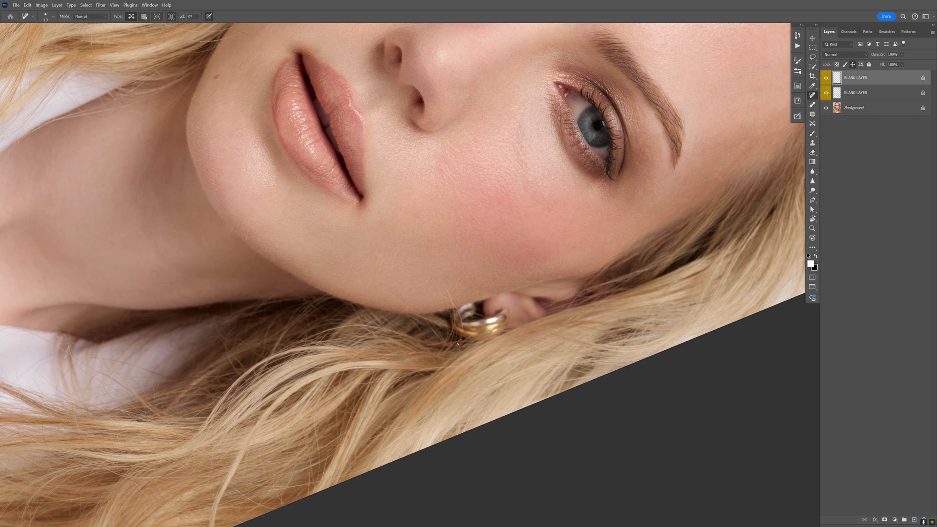
pyautogui.moveTo(462, 336)
pyautogui.mouseDown()
pyautogui.moveTo(460, 316)
pyautogui.moveTo(439, 295)
pyautogui.mouseUp()
pyautogui.press('[')
pyautogui.moveTo(455, 301); pyautogui.dragTo(456, 302)
pyautogui.press(']')
pyautogui.moveTo(451, 302); pyautogui.dragTo(451, 303)
pyautogui.press(']')
pyautogui.moveTo(454, 340); pyautogui.dragTo(456, 320)
# - Heal the remaining fine hairs along the jawline next to the earring, and restore the upright view
pyautogui.press(']')
pyautogui.press(']')
pyautogui.moveTo(443, 284); pyautogui.dragTo(442, 277)
pyautogui.moveTo(407, 307); pyautogui.dragTo(402, 311)
pyautogui.press('r')
pyautogui.press('Escape')
pyautogui.press('z')
pyautogui.moveTo(476, 293); pyautogui.dragTo(479, 271)
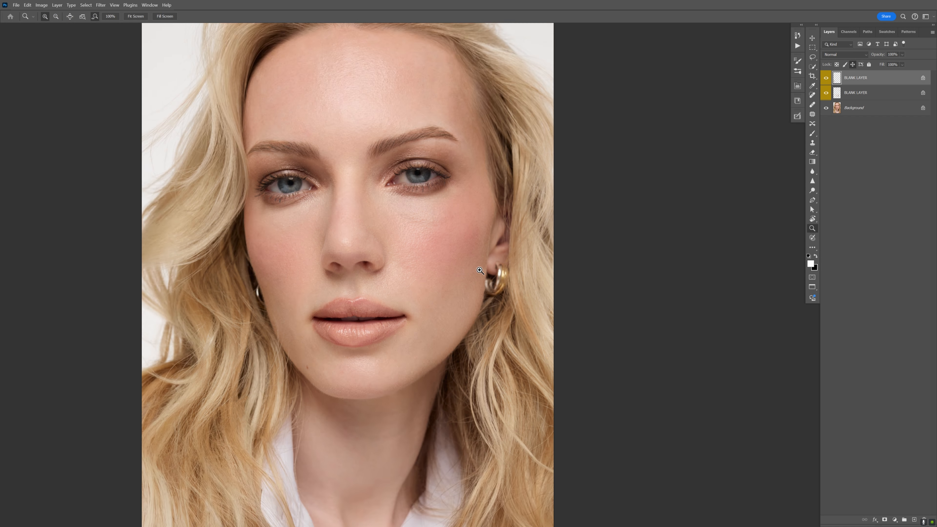
# - Compare the whole portrait with the upper BLANK LAYER hidden and shown
pyautogui.hotkey('ctrl', '-')
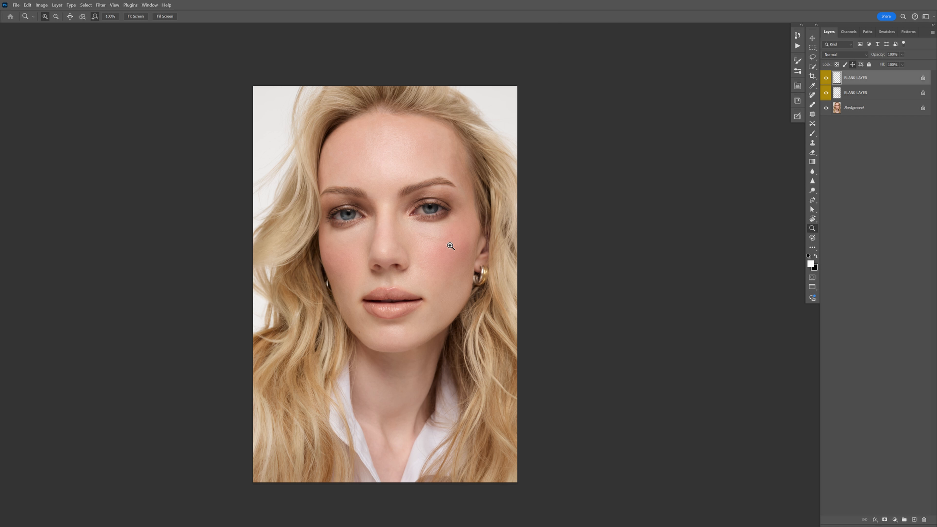
pyautogui.moveTo(459, 208)
pyautogui.mouseDown()
pyautogui.moveTo(514, 217)
pyautogui.moveTo(473, 237)
pyautogui.moveTo(487, 239)
pyautogui.moveTo(449, 205)
pyautogui.mouseUp()
pyautogui.moveTo(463, 255); pyautogui.dragTo(475, 237)
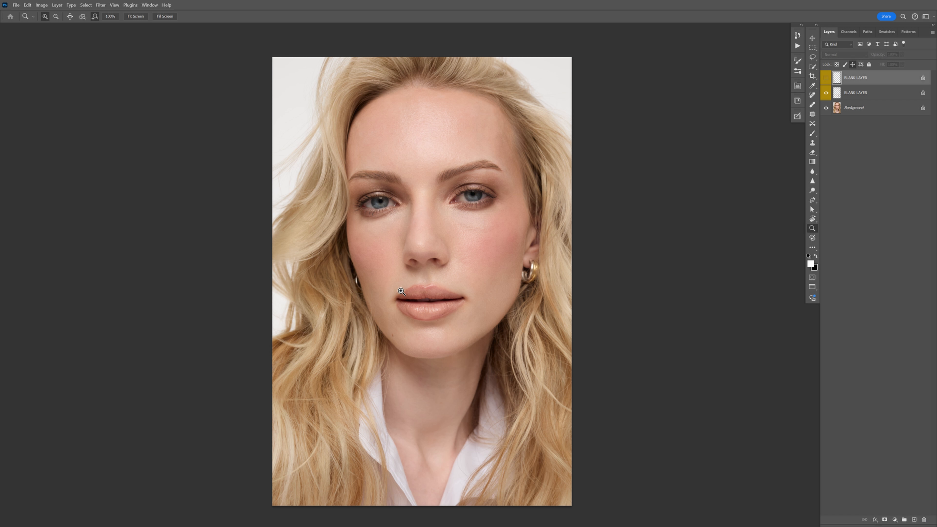
pyautogui.click(826, 92)
# - Select the lower BLANK LAYER and toggle its visibility repeatedly to compare the skin retouching
pyautogui.click(837, 99)
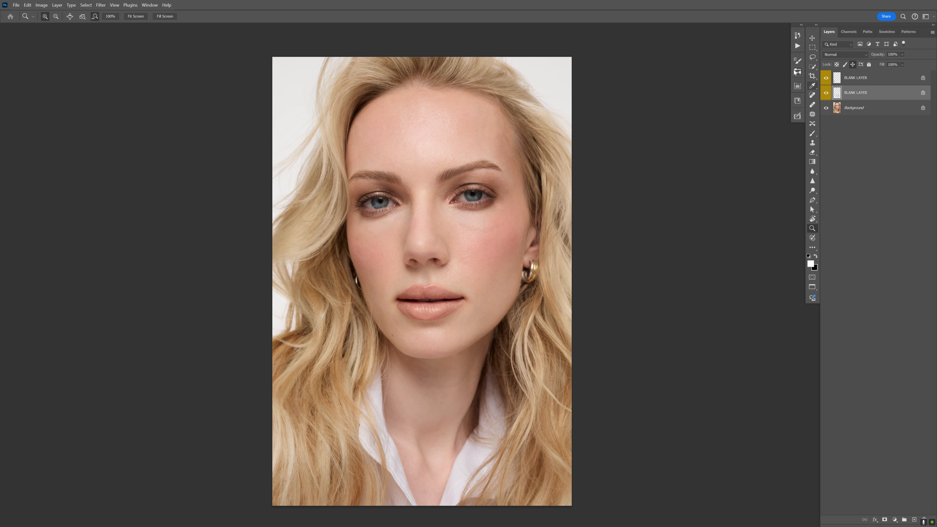
pyautogui.hotkey('ctrl', ',')
pyautogui.hotkey('ctrl', ',')
pyautogui.hotkey('ctrl', ',')
pyautogui.hotkey('ctrl', ',')
pyautogui.hotkey('ctrl', ',')
pyautogui.hotkey('ctrl', ',')
pyautogui.click(490, 301)
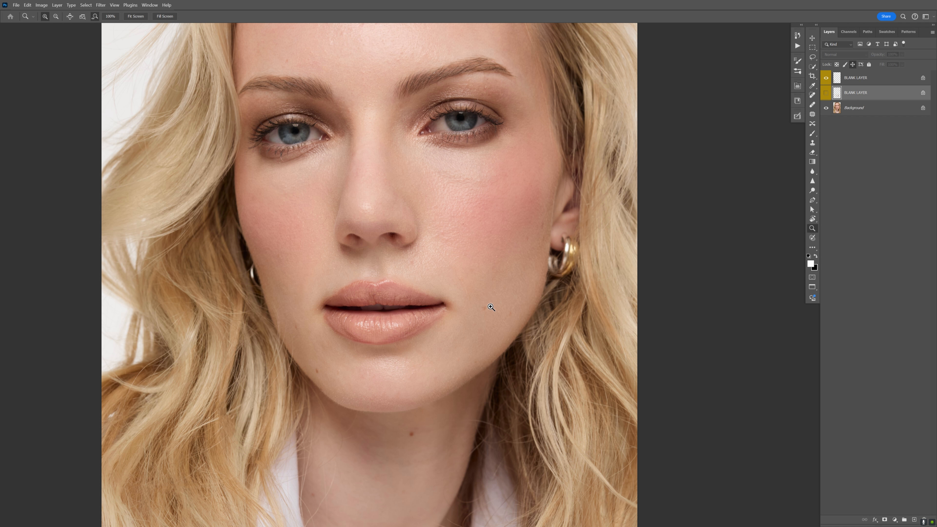
# - Check the cheek mole on the lower BLANK LAYER and shrink the Eraser brush to fit the healed spot beside the mouth corner
pyautogui.press('e')
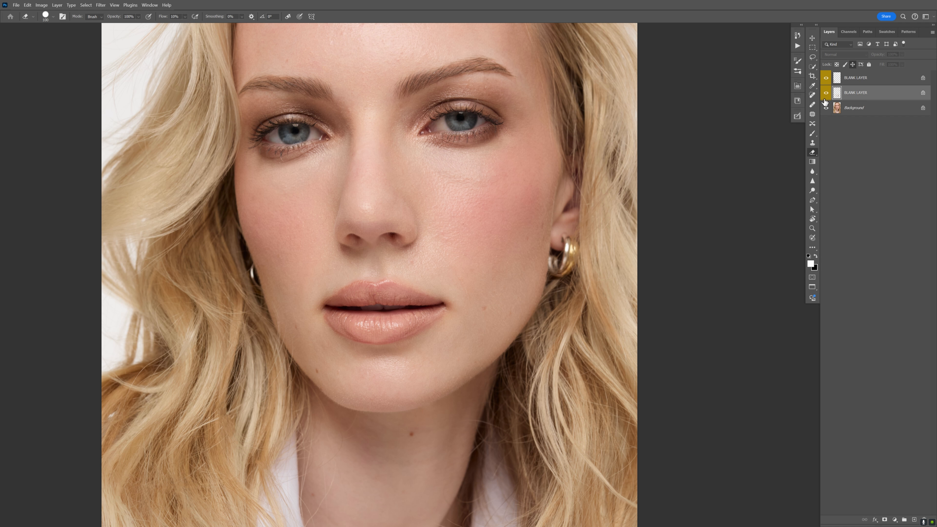
pyautogui.hotkey('ctrl', ',')
pyautogui.hotkey('ctrl', ',')
pyautogui.press('[')
pyautogui.press('[')
pyautogui.press('[')
pyautogui.press('[')
pyautogui.press('[')
pyautogui.press('[')
pyautogui.press('[')
pyautogui.press('[')
pyautogui.press('[')
pyautogui.press('[')
pyautogui.press('[')
pyautogui.press('[')
pyautogui.press('[')
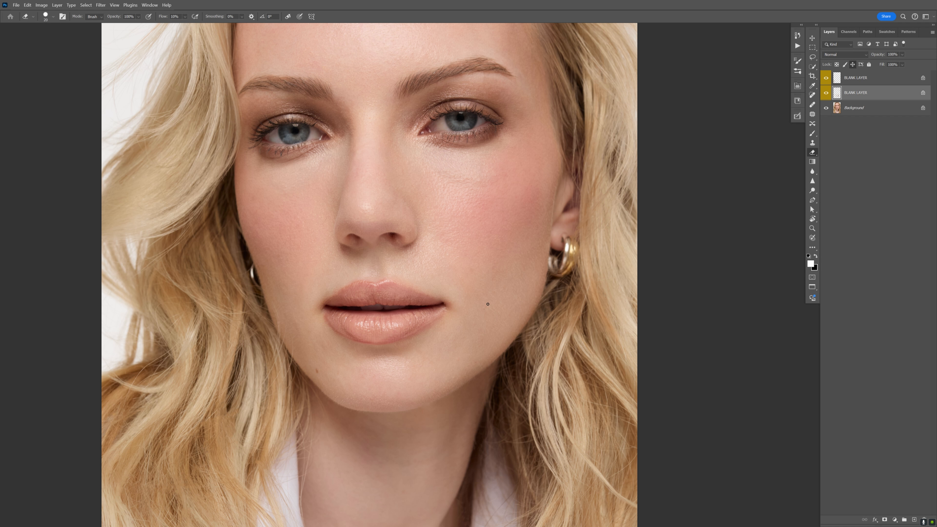
pyautogui.press('[')
pyautogui.press(']')
pyautogui.press(']')
# - Group the two BLANK LAYER layers above the Background and show the list of retouching actions
pyautogui.press('z')
pyautogui.moveTo(493, 213); pyautogui.dragTo(480, 205)
pyautogui.keyDown('alt'); pyautogui.click(500, 186); pyautogui.keyUp('alt')
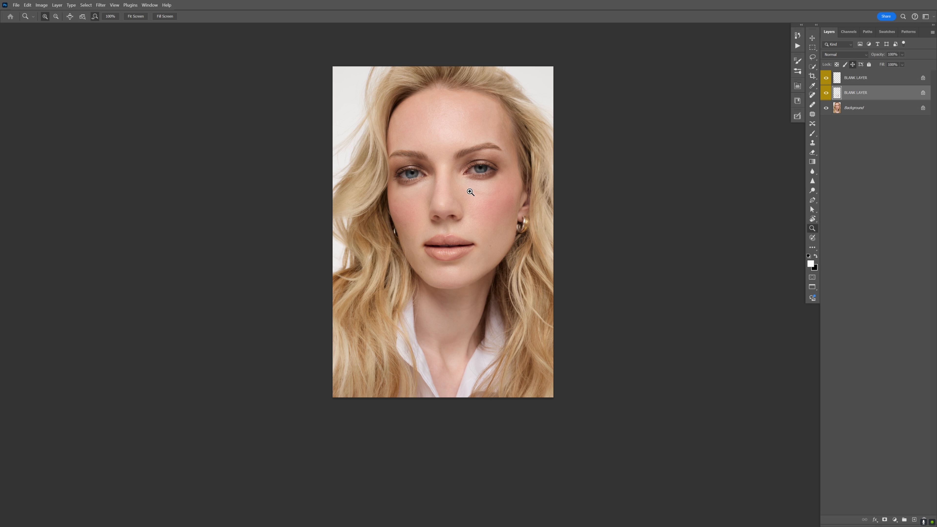
pyautogui.click(848, 82)
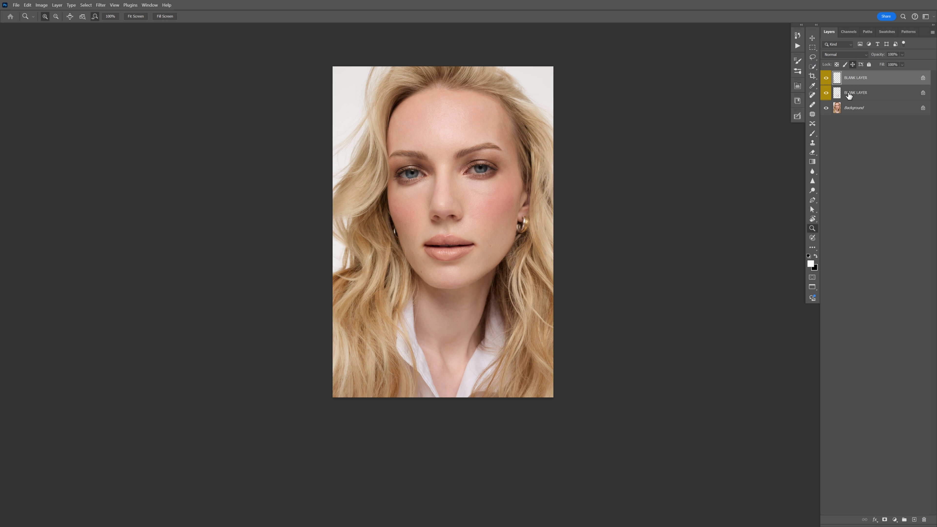
pyautogui.keyDown('shift'); pyautogui.click(850, 95); pyautogui.keyUp('shift')
pyautogui.hotkey('ctrl', 'g')
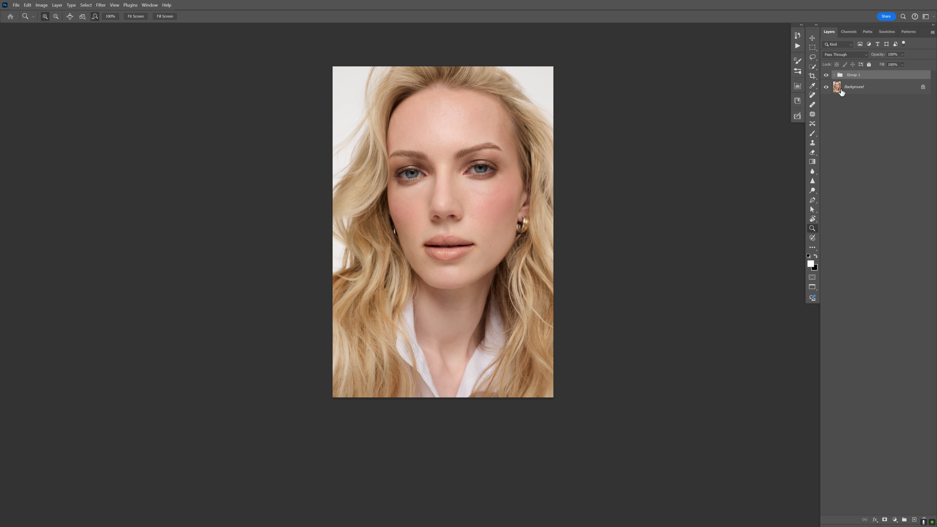
pyautogui.click(798, 46)
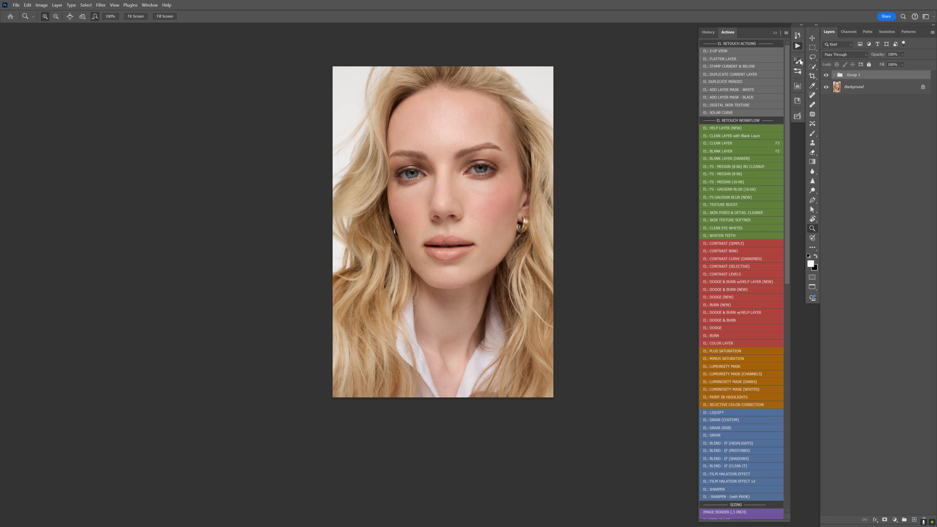
# - Run the EL: DODGE & BURN w/HELP LAYER (NEW) action and expand its groups to show the Burn and Dodge groups
pyautogui.click(769, 283)
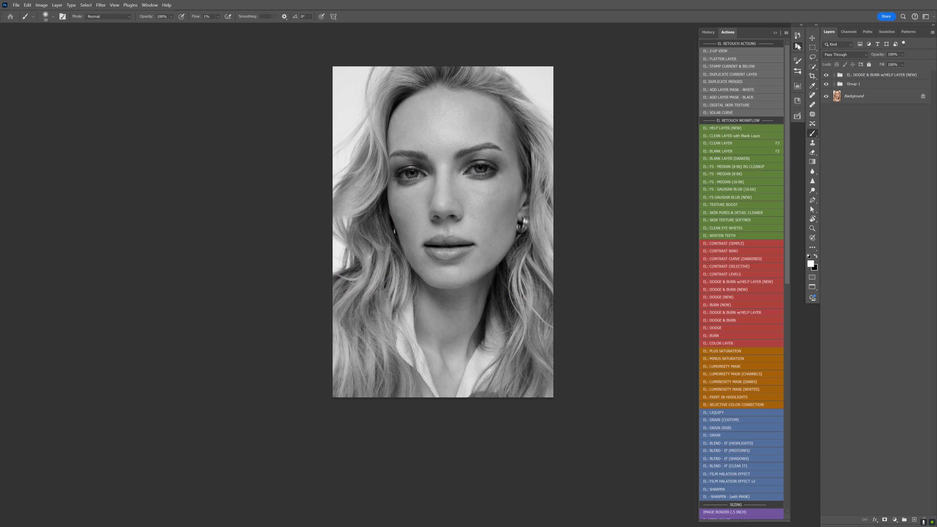
pyautogui.click(798, 46)
pyautogui.click(834, 75)
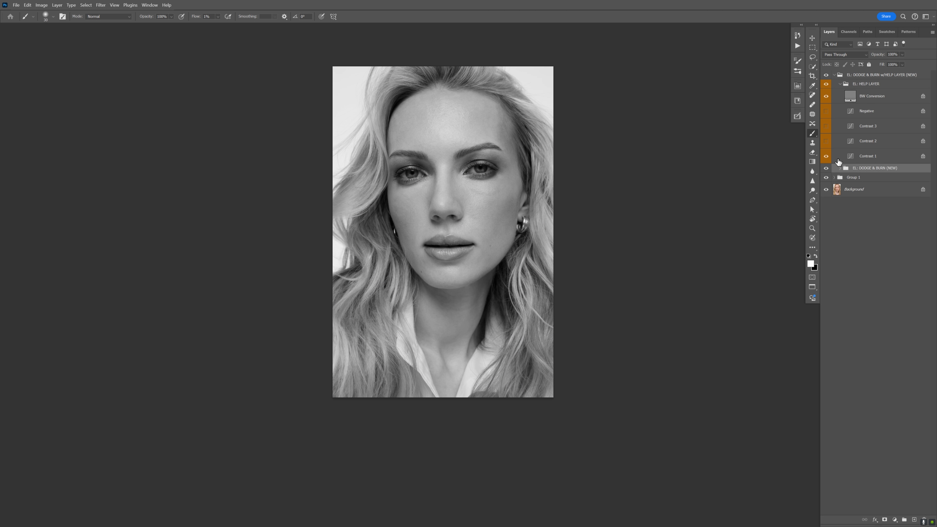
pyautogui.click(839, 168)
pyautogui.click(846, 180)
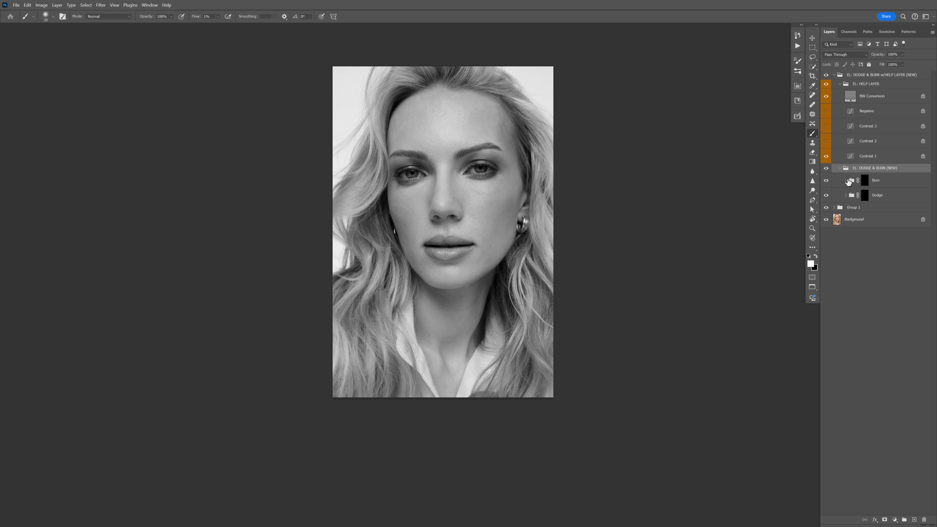
pyautogui.click(850, 195)
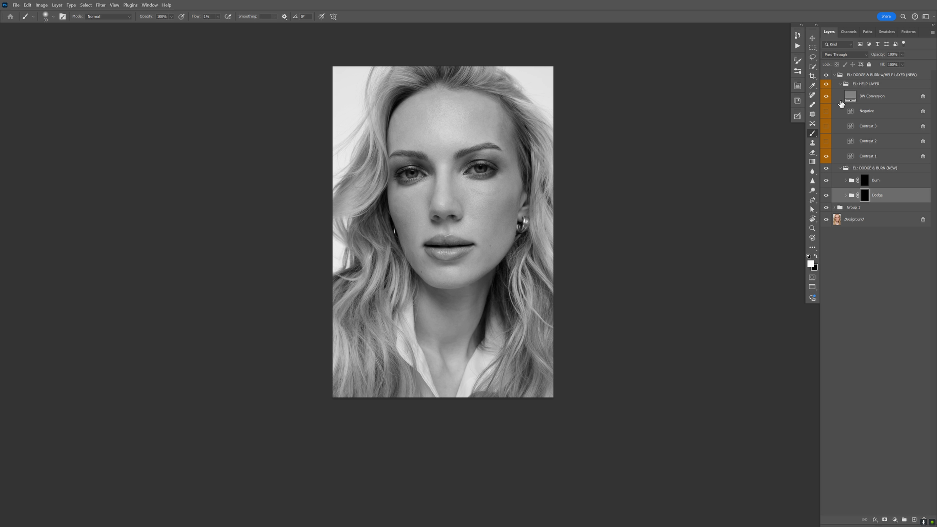
# - In the EL: HELP LAYER group, hide the Contrast 1 layer and show the Contrast 3 layer
pyautogui.click(840, 85)
pyautogui.click(842, 85)
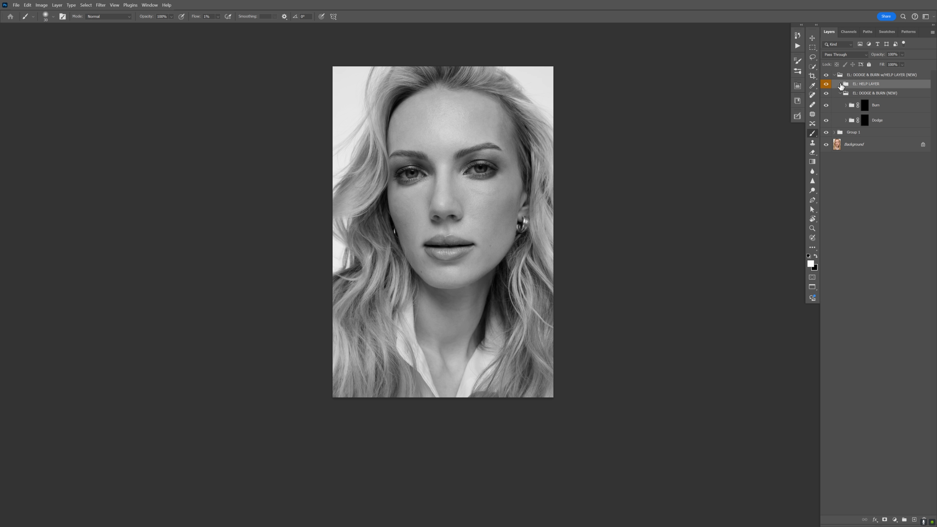
pyautogui.click(840, 85)
pyautogui.click(826, 155)
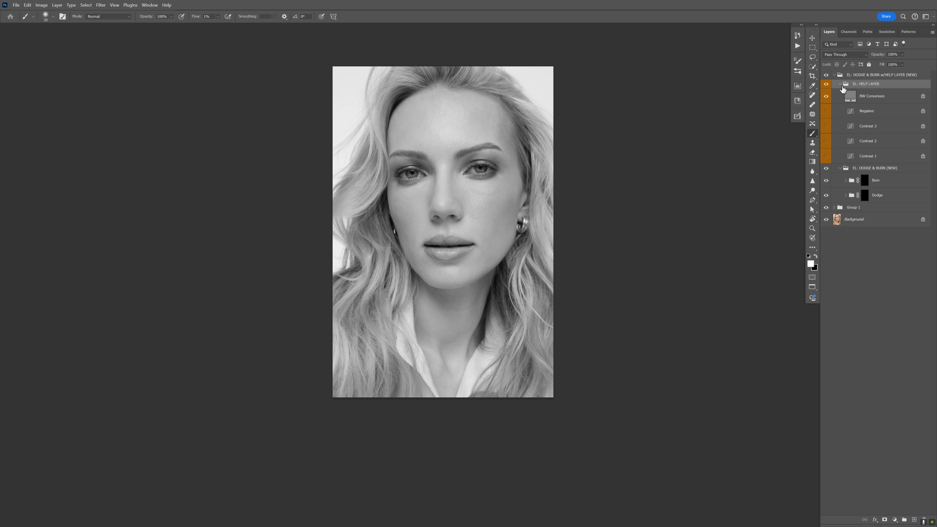
pyautogui.click(826, 126)
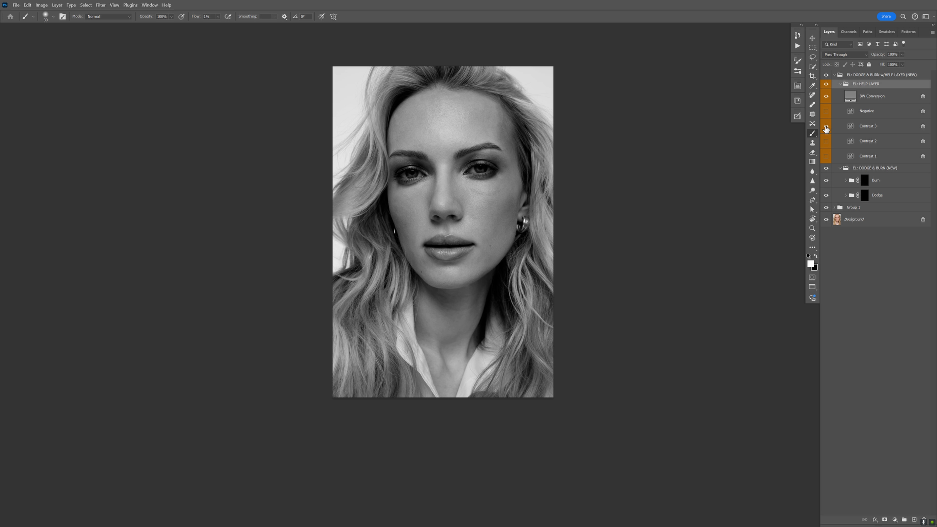
# - Target the Dodge group's mask and get the brush ready, checking that the EL: Brush, Dodge & Burn (1%) preset is in use
pyautogui.click(864, 195)
pyautogui.press('z')
pyautogui.click(497, 226)
pyautogui.moveTo(503, 219); pyautogui.dragTo(498, 246)
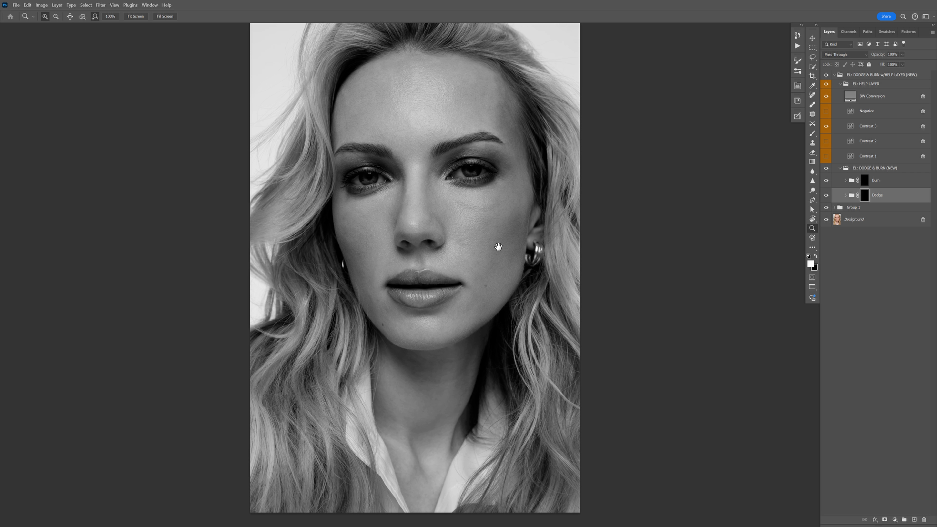
pyautogui.click(448, 228)
pyautogui.press('b')
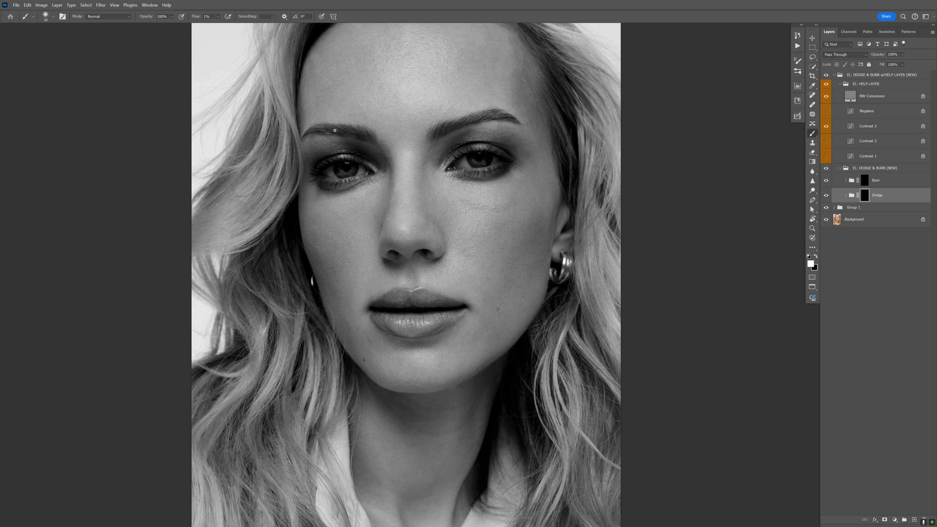
pyautogui.click(799, 74)
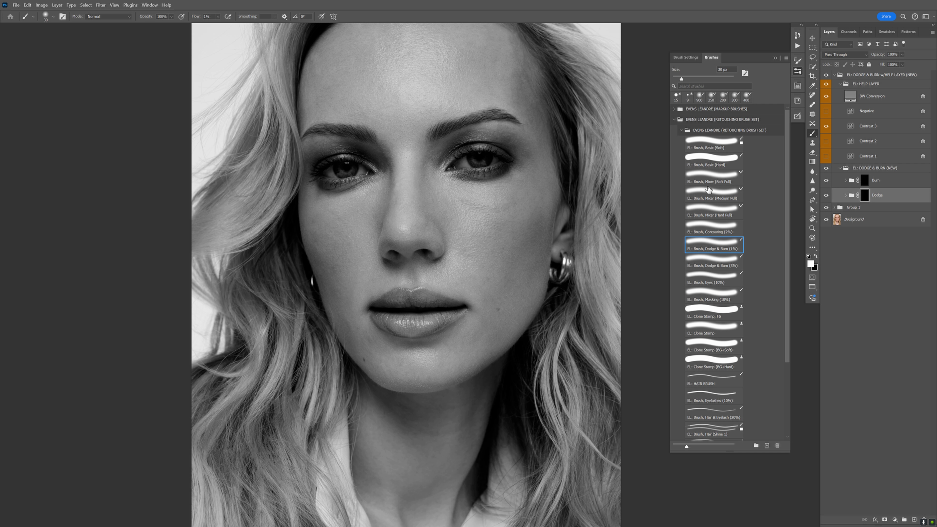
pyautogui.click(798, 71)
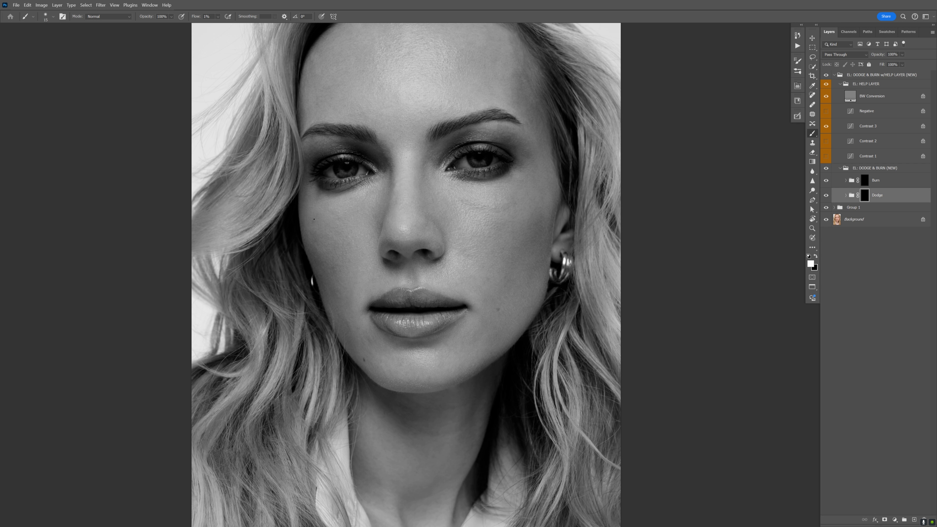
# - Brush white into the Dodge mask to lighten uneven patches on the left-hand cheek, varying the brush size
pyautogui.press(']')
pyautogui.press(']')
pyautogui.press(']')
pyautogui.press('[')
pyautogui.press('[')
pyautogui.press(']')
pyautogui.press(']')
pyautogui.press(']')
pyautogui.press(']')
pyautogui.press('[')
pyautogui.press(']')
# - Dodge the finer dark patches on the skin below the left-hand eye at closer range, adapting the brush size to each spot
pyautogui.press('z')
pyautogui.moveTo(355, 246)
pyautogui.mouseDown()
pyautogui.moveTo(379, 220)
pyautogui.moveTo(366, 219)
pyautogui.mouseUp()
pyautogui.press('b')
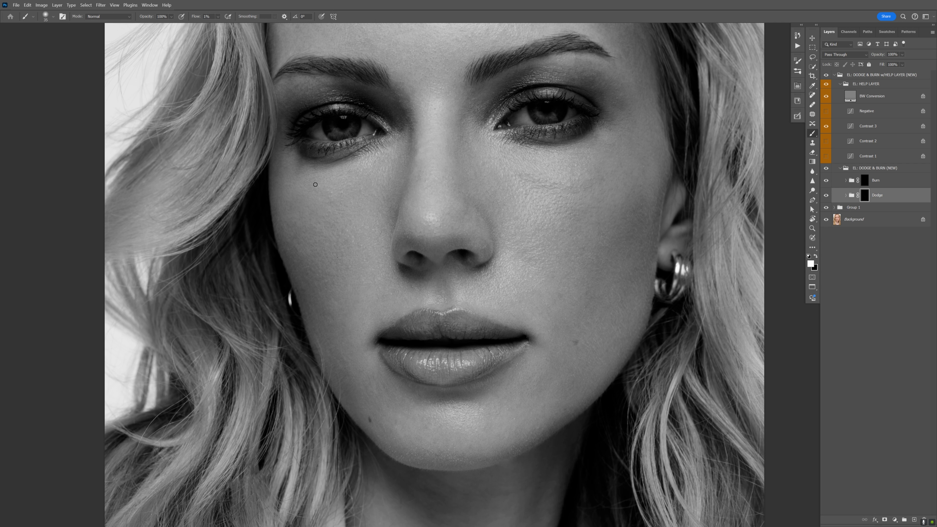
pyautogui.press(']')
pyautogui.press(']')
pyautogui.press(']')
pyautogui.press(']')
pyautogui.press('[')
pyautogui.press(']')
pyautogui.press('[')
pyautogui.press('[')
pyautogui.press('[')
pyautogui.press('[')
pyautogui.press(']')
pyautogui.press(']')
pyautogui.press(']')
pyautogui.press('[')
pyautogui.press(']')
pyautogui.press('[')
pyautogui.press('[')
pyautogui.press('[')
pyautogui.press(']')
pyautogui.press(']')
pyautogui.press(']')
pyautogui.press(']')
pyautogui.press(']')
pyautogui.press(']')
pyautogui.press(']')
pyautogui.press('[')
pyautogui.press('[')
pyautogui.press('[')
pyautogui.press('[')
pyautogui.press('[')
pyautogui.press('[')
pyautogui.press('[')
pyautogui.press('[')
pyautogui.press(']')
pyautogui.press(']')
pyautogui.press(']')
pyautogui.press(']')
pyautogui.press(']')
pyautogui.press(']')
pyautogui.press('[')
pyautogui.press('[')
pyautogui.press('[')
pyautogui.press(']')
pyautogui.press(']')
pyautogui.press(']')
pyautogui.press(']')
pyautogui.press('[')
pyautogui.press('[')
pyautogui.press('[')
# - Switch to the Burn group's mask and darken overly bright patches on the cheek beside the nose with a variable brush size
pyautogui.press('z')
pyautogui.moveTo(375, 242)
pyautogui.mouseDown()
pyautogui.moveTo(363, 233)
pyautogui.moveTo(373, 222)
pyautogui.mouseUp()
pyautogui.click(863, 180)
pyautogui.press('b')
pyautogui.press(']')
pyautogui.press(']')
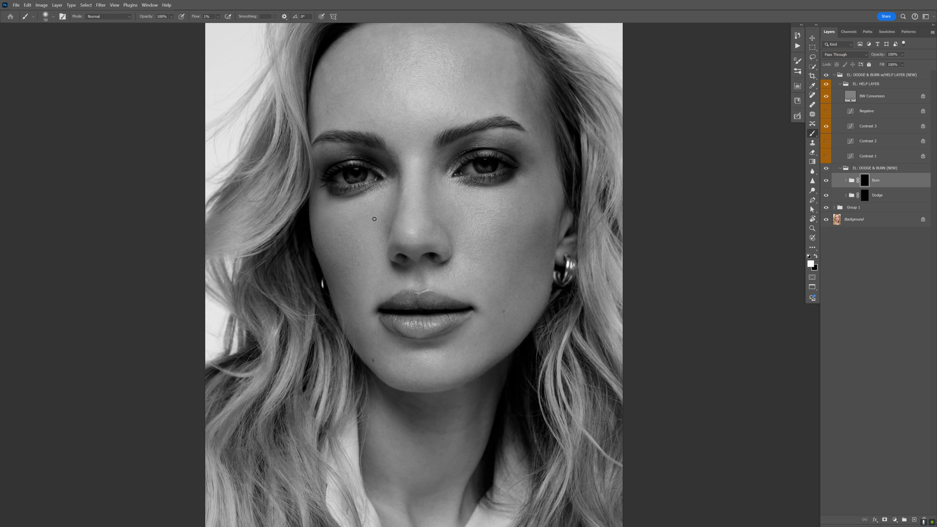
pyautogui.press('[')
pyautogui.press(']')
pyautogui.press(']')
pyautogui.press('[')
pyautogui.press('[')
pyautogui.press(']')
pyautogui.press(']')
# - Burn the bright skin just beneath the left-hand eye on the Burn mask, enlarging and then reducing the brush
pyautogui.moveTo(445, 272); pyautogui.dragTo(476, 243)
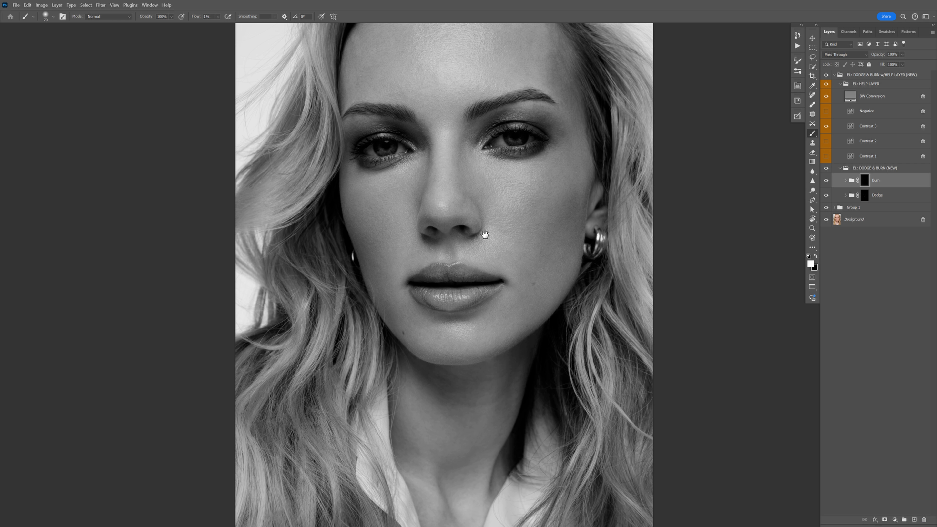
pyautogui.press(']')
pyautogui.press(']')
pyautogui.press(']')
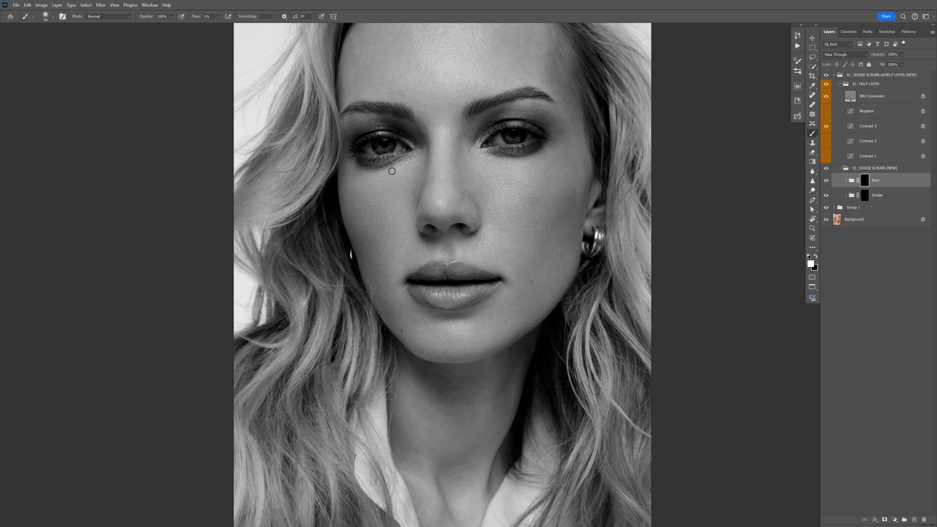
pyautogui.press('[')
pyautogui.press('[')
# - Examine the Saturate, Darken, Desaturate and Lighten adjustment layers and their properties inside the Burn and Dodge groups
pyautogui.click(846, 180)
pyautogui.click(845, 226)
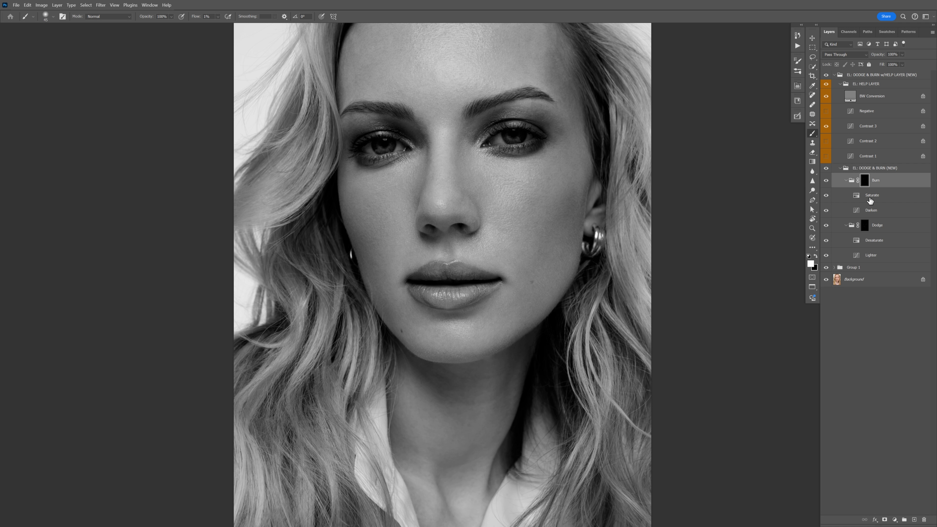
pyautogui.click(860, 213)
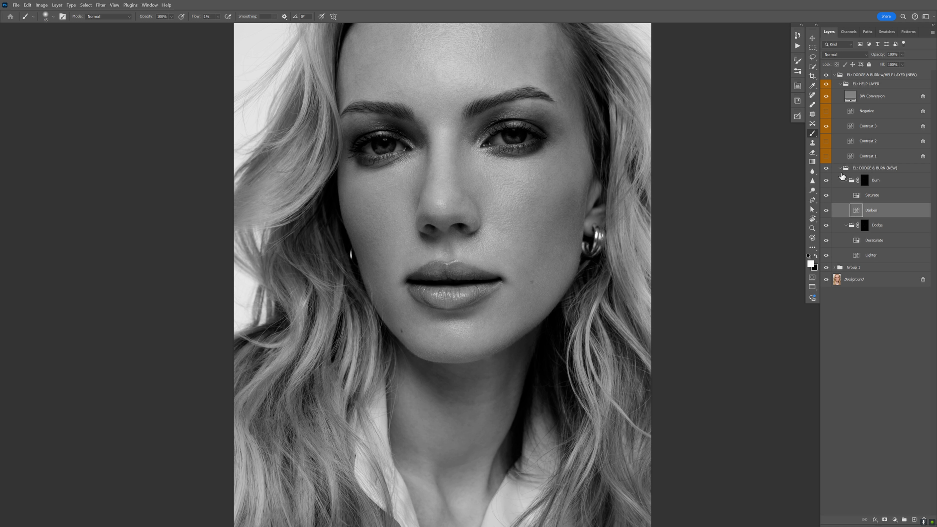
pyautogui.click(798, 85)
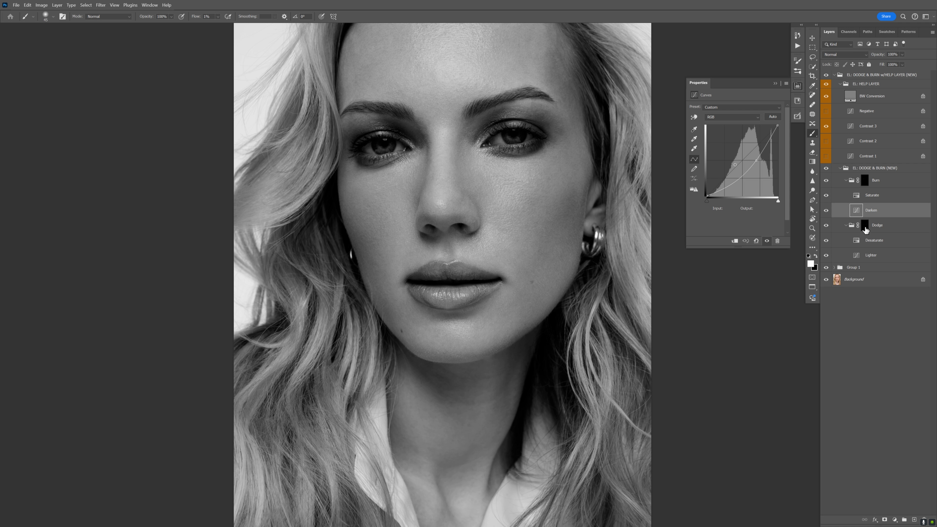
pyautogui.click(862, 225)
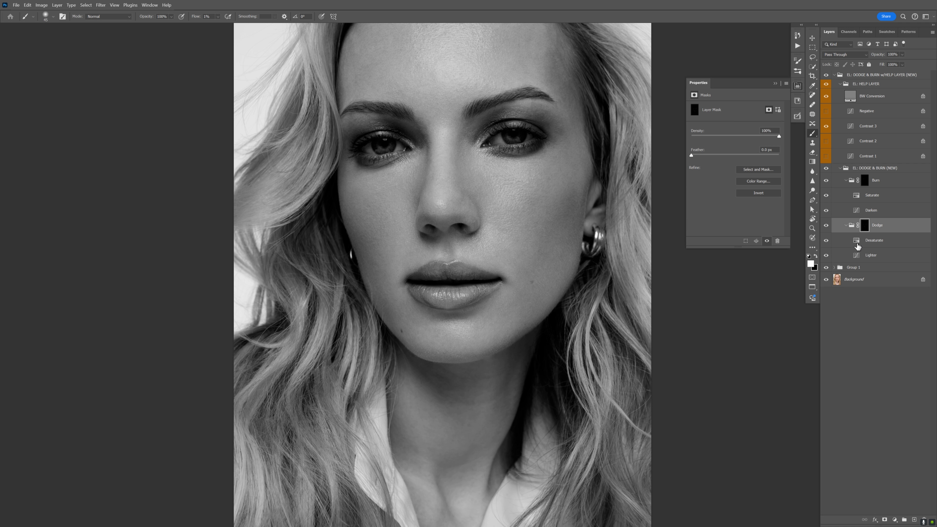
pyautogui.click(856, 255)
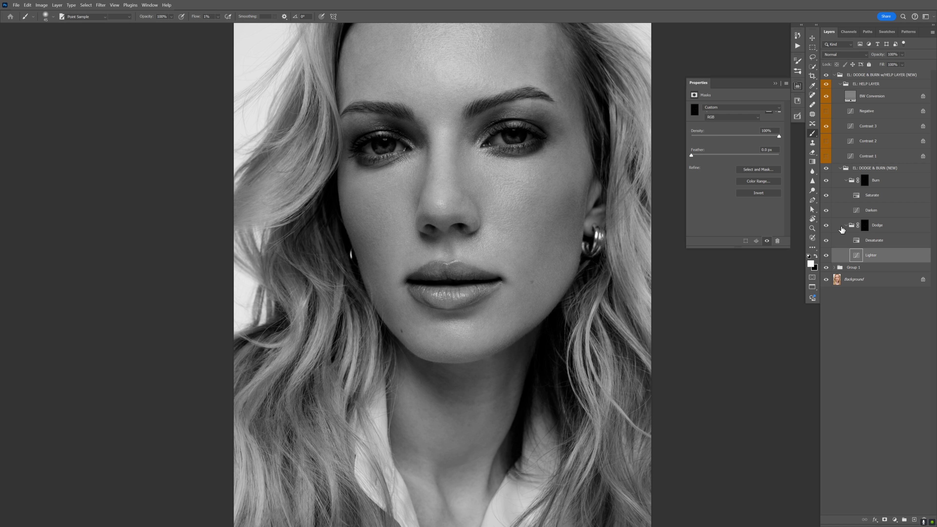
pyautogui.click(856, 241)
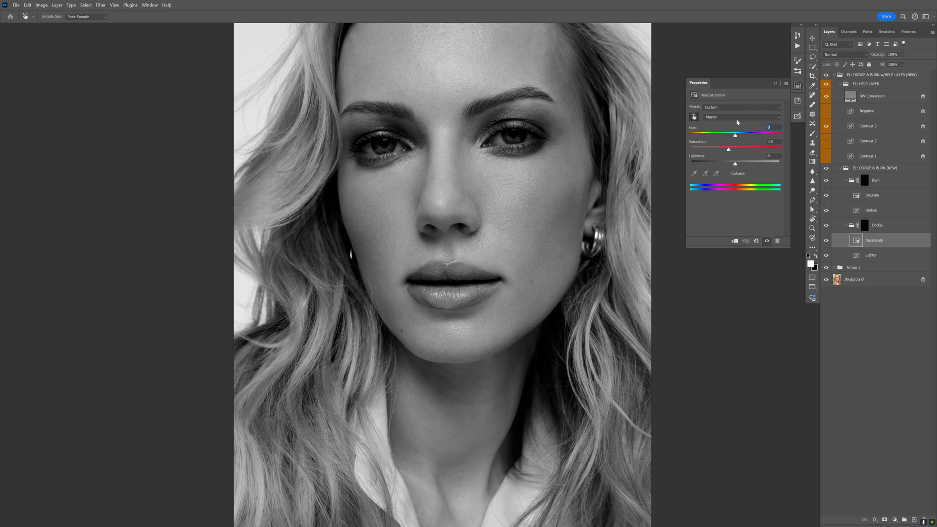
pyautogui.click(856, 195)
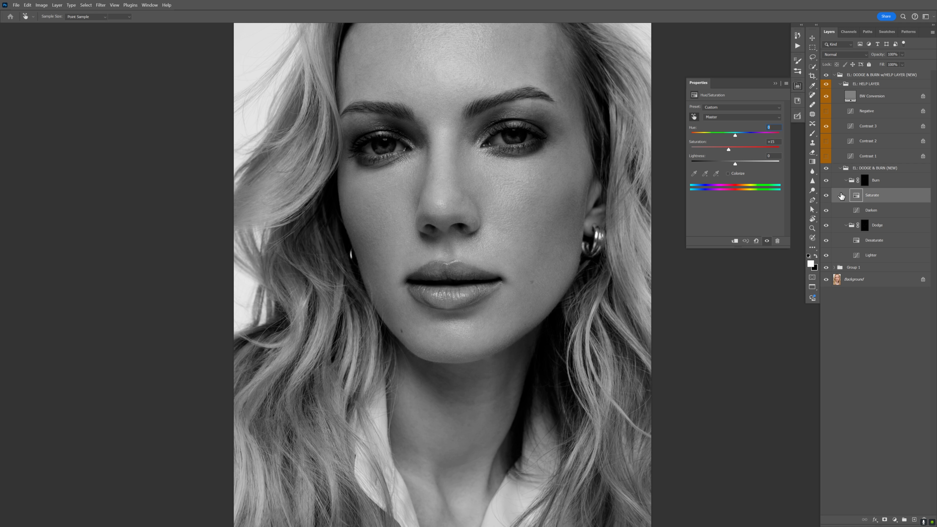
pyautogui.click(864, 181)
pyautogui.click(846, 180)
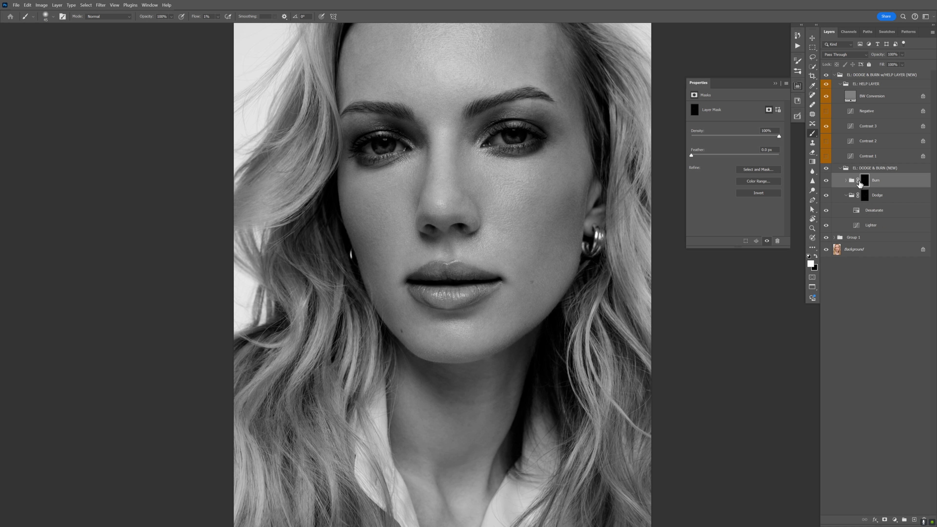
pyautogui.click(846, 196)
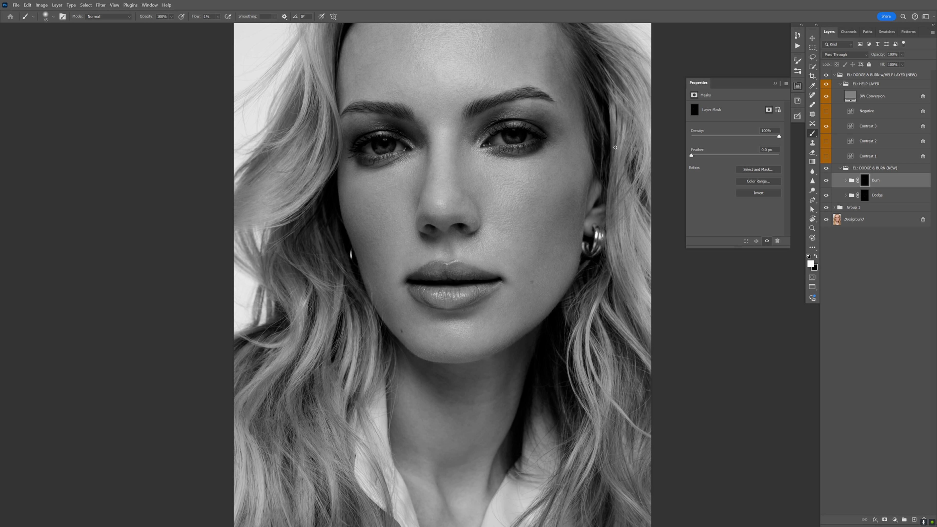
pyautogui.click(797, 98)
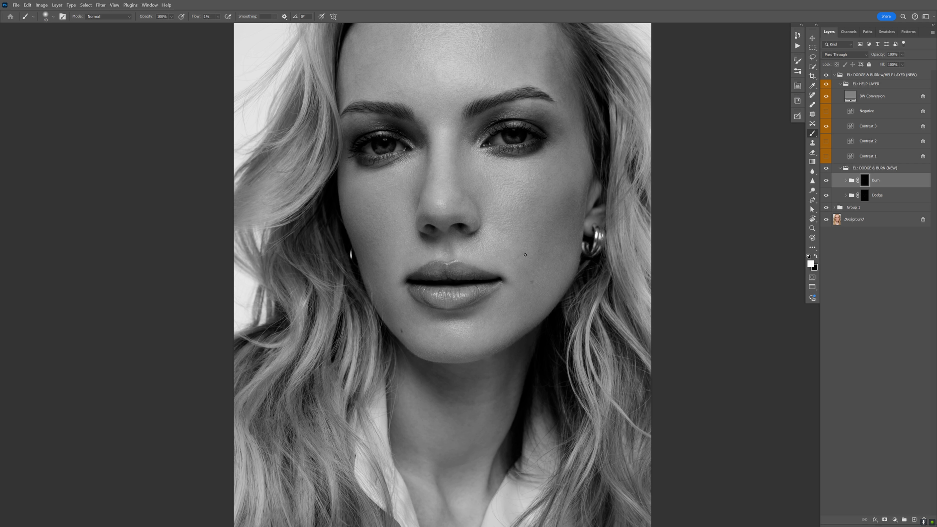
# - Burn bright patches on the right-hand cheek above the mole on the Burn mask, varying the brush size
pyautogui.press(']')
pyautogui.press(']')
pyautogui.press('[')
pyautogui.press('[')
pyautogui.press(']')
pyautogui.press(']')
pyautogui.press(']')
pyautogui.press('[')
# - Burn the bright skin just below the right-hand eyebrow on the Burn mask with a slightly smaller brush
pyautogui.press('z')
pyautogui.moveTo(554, 89)
pyautogui.mouseDown()
pyautogui.moveTo(567, 89)
pyautogui.moveTo(553, 117)
pyautogui.mouseUp()
pyautogui.press('b')
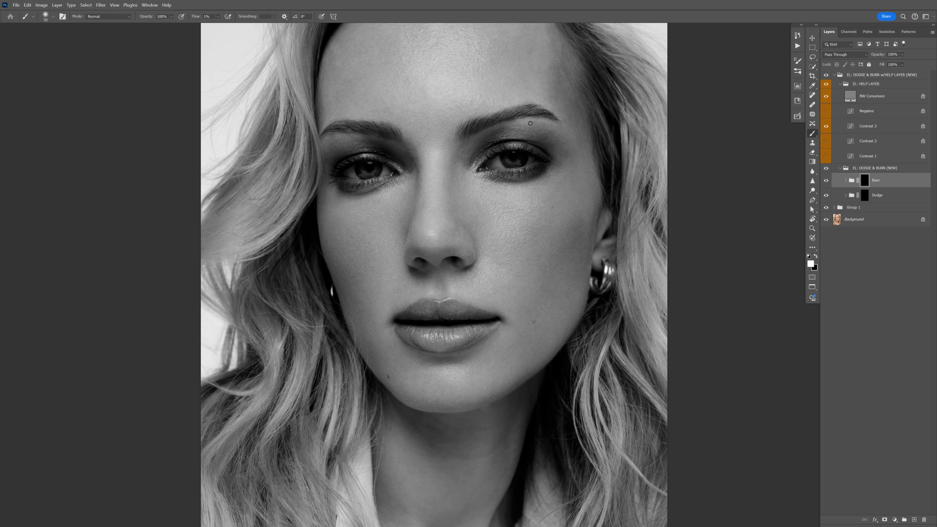
pyautogui.press('[')
pyautogui.press(']')
pyautogui.press('[')
# - Switch to the Dodge group's mask and lighten the skin around the right-hand eyebrow's tail and the eye's outer corner
pyautogui.click(871, 194)
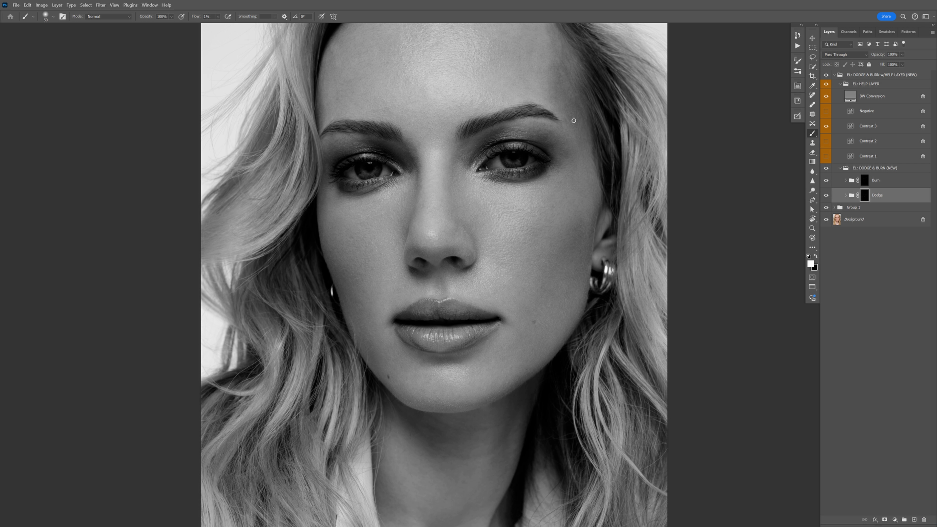
pyautogui.press('[')
pyautogui.press('[')
pyautogui.press(']')
pyautogui.press('z')
pyautogui.click(550, 185)
pyautogui.moveTo(576, 168); pyautogui.dragTo(586, 167)
pyautogui.moveTo(585, 164); pyautogui.dragTo(571, 233)
pyautogui.moveTo(577, 181); pyautogui.dragTo(577, 213)
pyautogui.press('b')
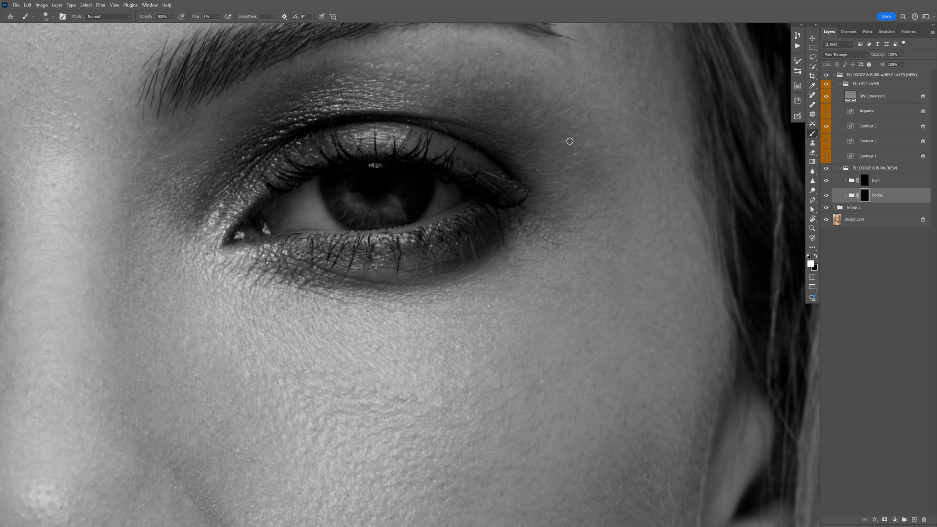
pyautogui.press(']')
pyautogui.press(']')
# - View the whole portrait and dodge the right-hand cheek with a larger brush on the Dodge mask
pyautogui.press('z')
pyautogui.scroll(-6, 557, 192)
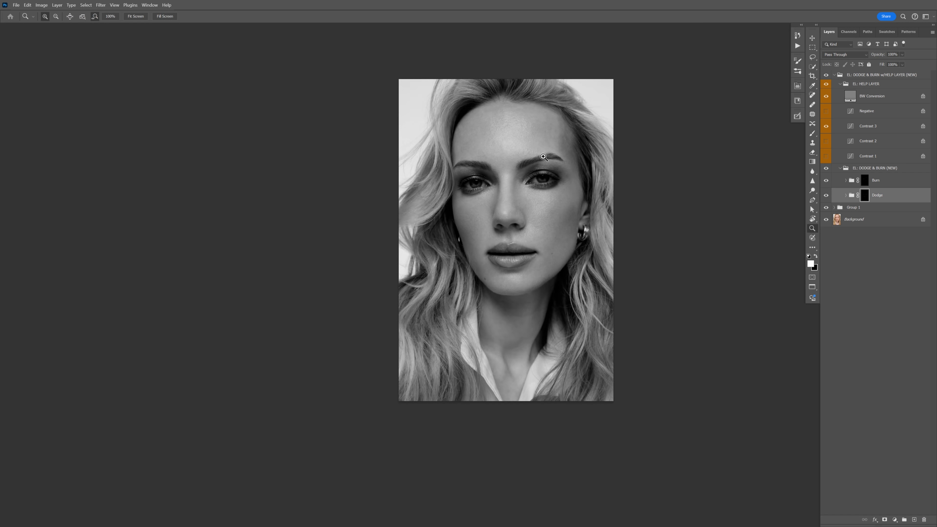
pyautogui.scroll(-1, 563, 161)
pyautogui.moveTo(551, 197); pyautogui.dragTo(521, 239)
pyautogui.press('b')
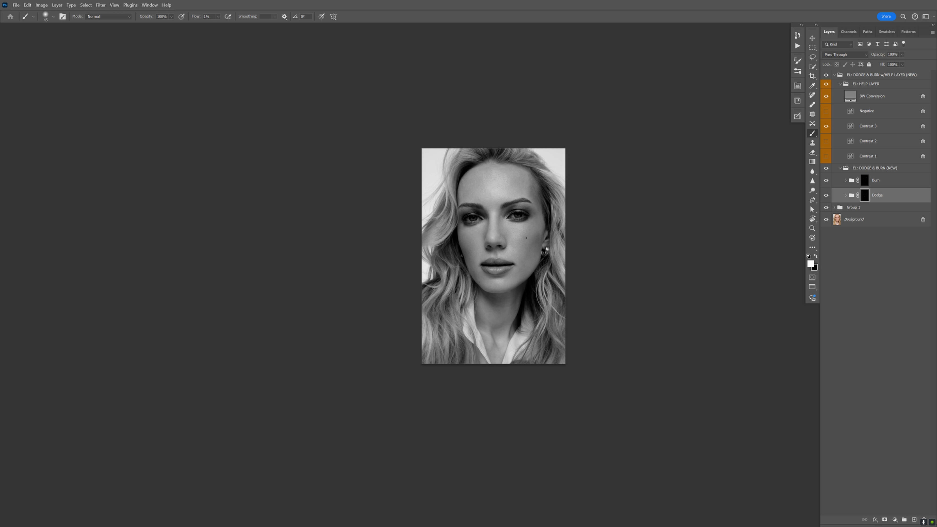
pyautogui.press(']')
pyautogui.press(']')
pyautogui.press(']')
pyautogui.press('[')
# - Dodge the chin area on the Dodge mask with a progressively smaller brush
pyautogui.scroll(2, 497, 284)
pyautogui.press('[')
pyautogui.press('[')
pyautogui.press('[')
pyautogui.press('[')
pyautogui.press('[')
pyautogui.press('[')
pyautogui.press('[')
pyautogui.press('[')
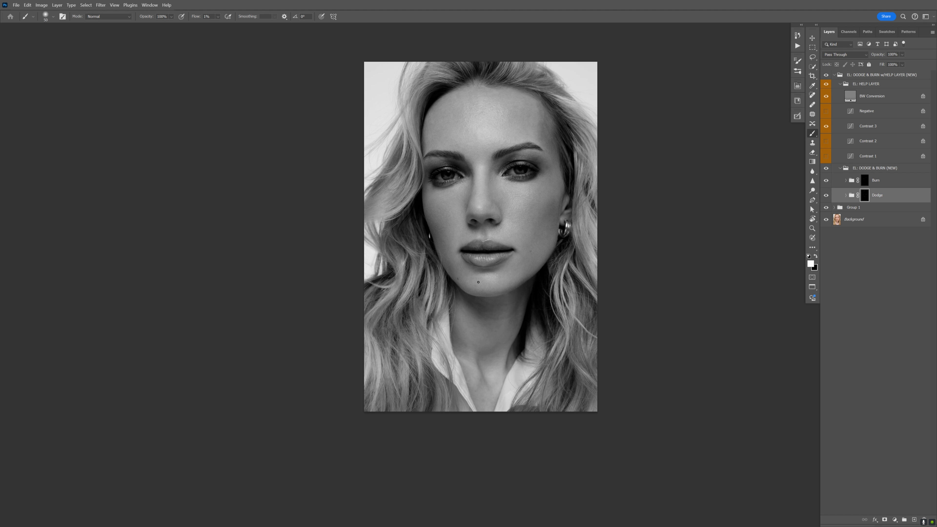
# - Dodge the darker skin at the chin's lower edge on the Dodge mask, varying the brush size
pyautogui.press(']')
pyautogui.press(']')
pyautogui.press(']')
pyautogui.press('[')
pyautogui.press('[')
pyautogui.press('[')
pyautogui.press('[')
pyautogui.rightClick(614, 66)
pyautogui.click(344, 18)
pyautogui.rightClick(413, 102)
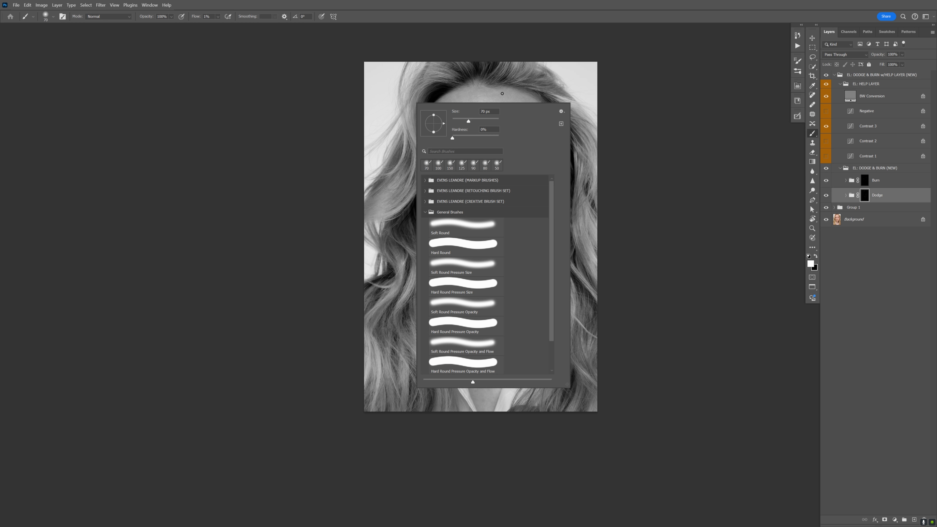
pyautogui.click(471, 20)
pyautogui.click(846, 266)
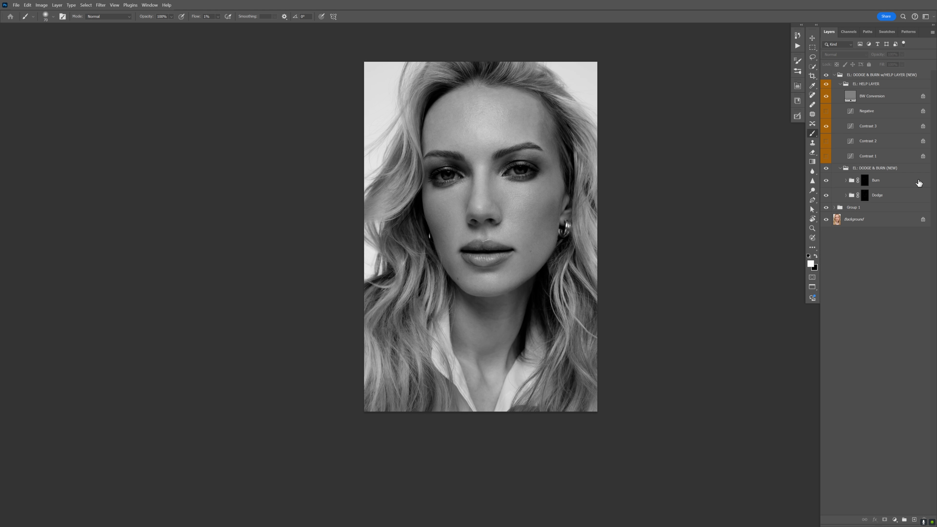
pyautogui.click(868, 199)
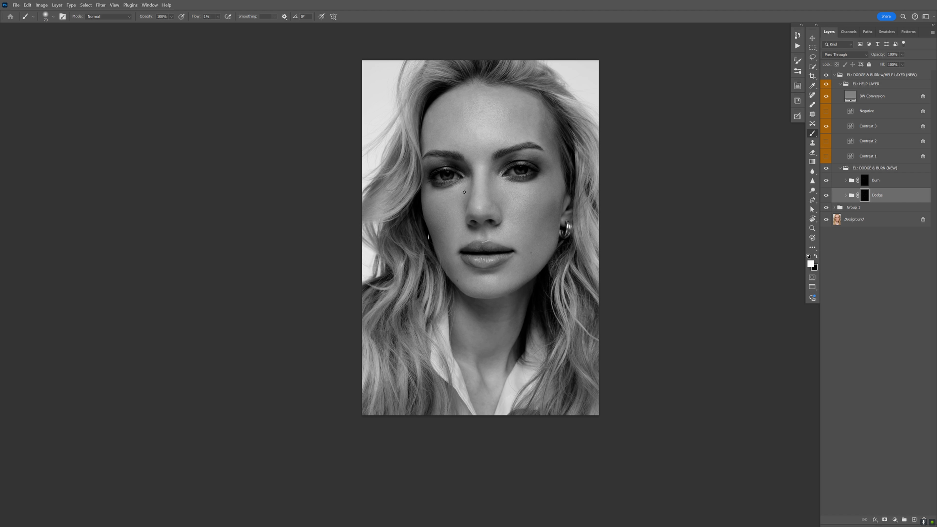
# - Switch to the Burn group's mask and burn the bright skin on the face, repeatedly adjusting the brush size
pyautogui.press('z')
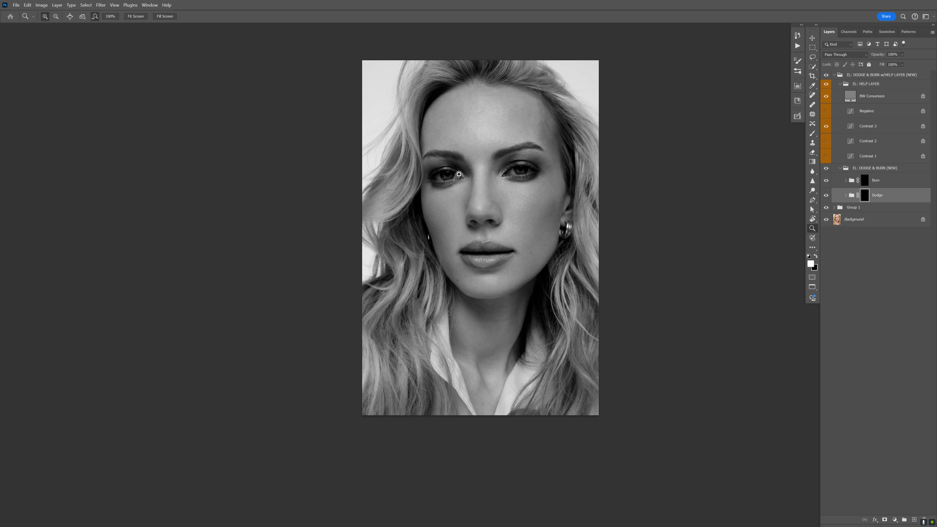
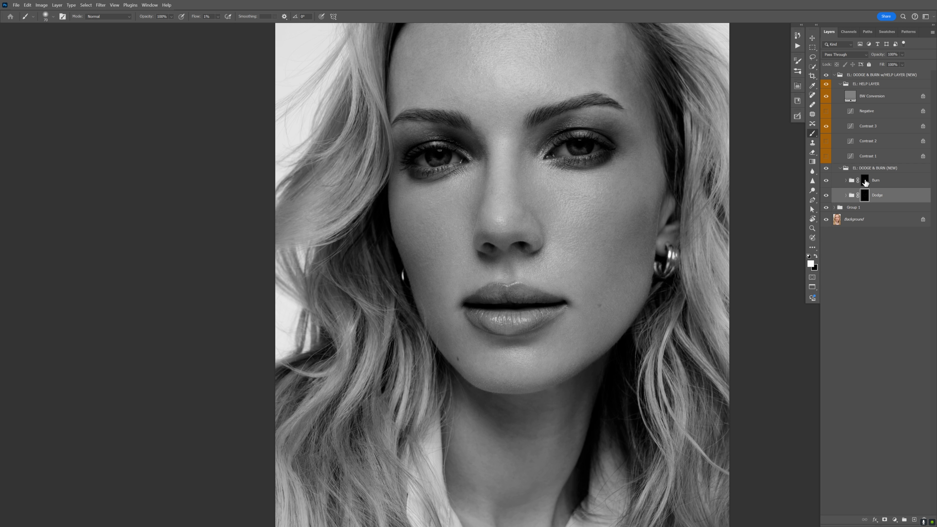
pyautogui.click(864, 181)
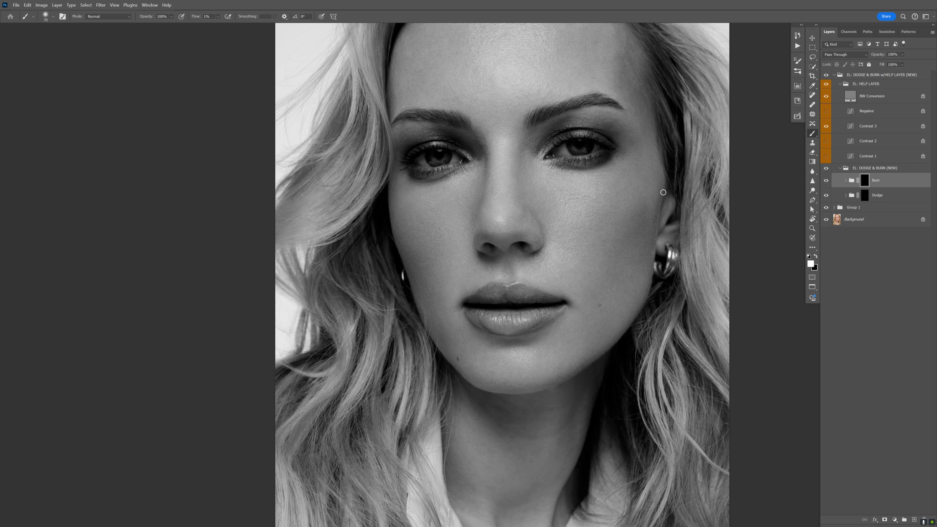
pyautogui.press('[')
pyautogui.press('[')
pyautogui.press('[')
pyautogui.press(']')
pyautogui.press(']')
pyautogui.press(']')
pyautogui.press('[')
pyautogui.press(']')
pyautogui.press(']')
pyautogui.press(']')
pyautogui.press('[')
pyautogui.press('[')
pyautogui.press('[')
pyautogui.press('[')
pyautogui.press('[')
pyautogui.press(']')
pyautogui.press('x')
pyautogui.press('x')
pyautogui.press(']')
pyautogui.press(']')
pyautogui.press(']')
pyautogui.press(']')
pyautogui.press('[')
pyautogui.press('[')
pyautogui.press('[')
pyautogui.press('[')
pyautogui.press('[')
pyautogui.press(']')
pyautogui.press('[')
# - Burn the bright skin beside the left-hand mouth corner on the Burn mask with a small brush
pyautogui.press('z')
pyautogui.moveTo(467, 226); pyautogui.dragTo(458, 229)
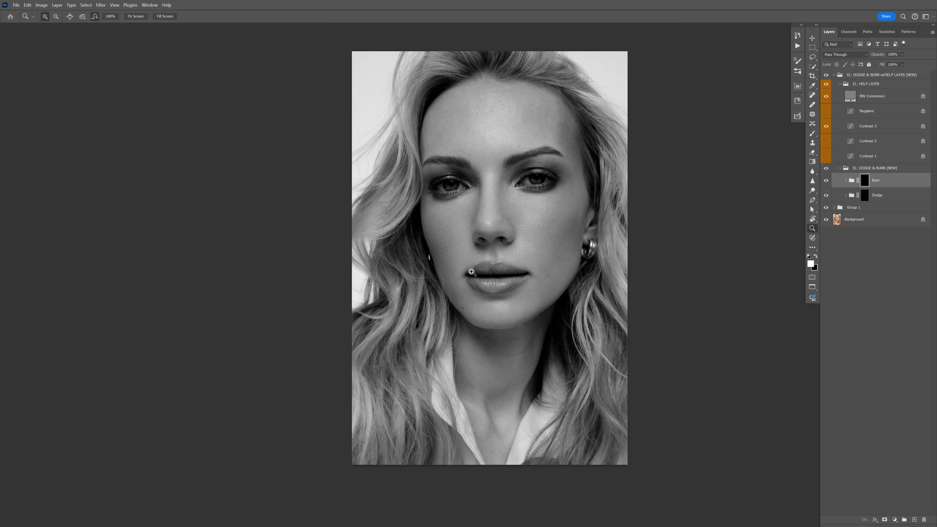
pyautogui.moveTo(471, 272); pyautogui.dragTo(479, 269)
pyautogui.press('b')
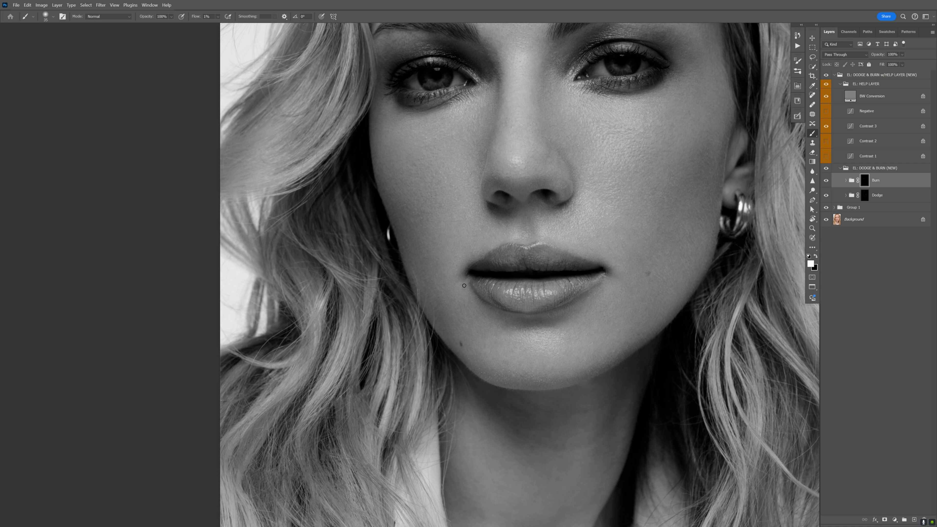
pyautogui.press('[')
pyautogui.press('[')
pyautogui.press(']')
pyautogui.press(']')
# - Rotate the canvas so the portrait lies sideways and burn the bright skin on the chin on the Burn mask
pyautogui.scroll(-5, 581, 298)
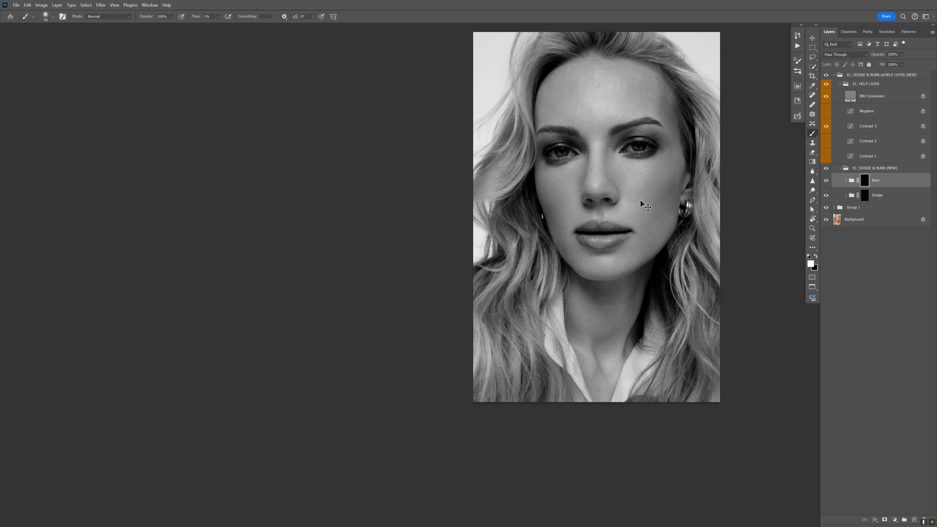
pyautogui.press('r')
pyautogui.moveTo(651, 153)
pyautogui.mouseDown()
pyautogui.moveTo(681, 209)
pyautogui.moveTo(626, 277)
pyautogui.moveTo(452, 199)
pyautogui.moveTo(522, 197)
pyautogui.moveTo(510, 247)
pyautogui.moveTo(465, 289)
pyautogui.moveTo(506, 301)
pyautogui.moveTo(485, 291)
pyautogui.moveTo(523, 279)
pyautogui.moveTo(488, 272)
pyautogui.moveTo(517, 267)
pyautogui.moveTo(513, 280)
pyautogui.moveTo(523, 276)
pyautogui.mouseUp()
pyautogui.press('z')
pyautogui.click(424, 244)
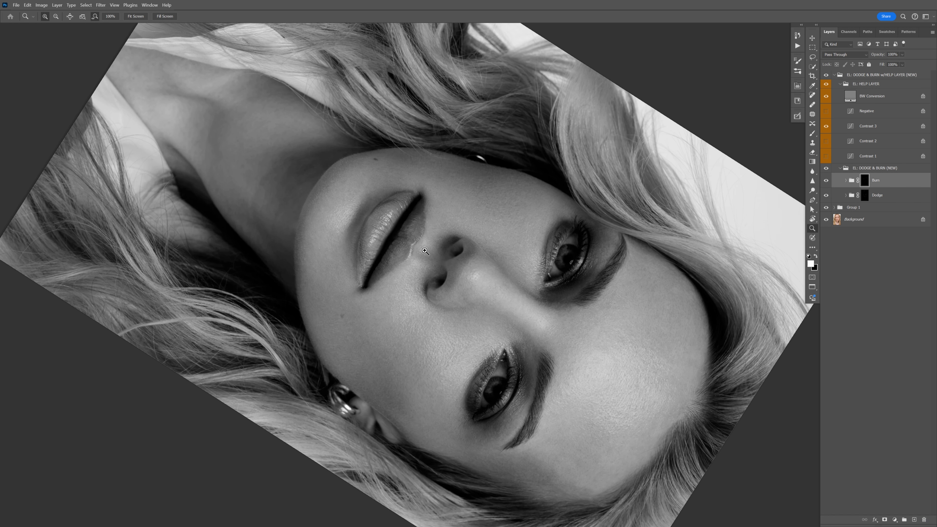
pyautogui.press('b')
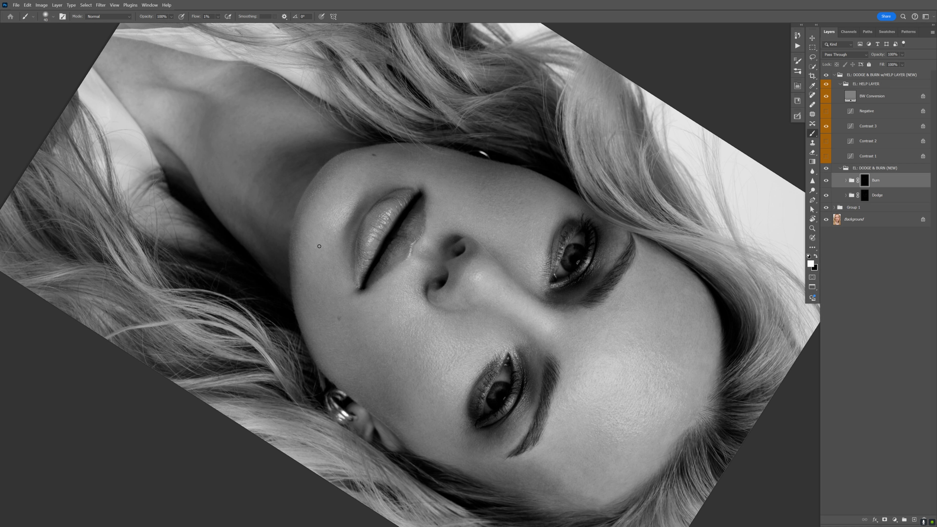
pyautogui.press('[')
pyautogui.press('[')
pyautogui.press(']')
pyautogui.press(']')
pyautogui.press(']')
pyautogui.press('[')
# - Switch to the Dodge group's mask and lighten the dark patches along the chin's edge, adjusting the brush size
pyautogui.click(866, 196)
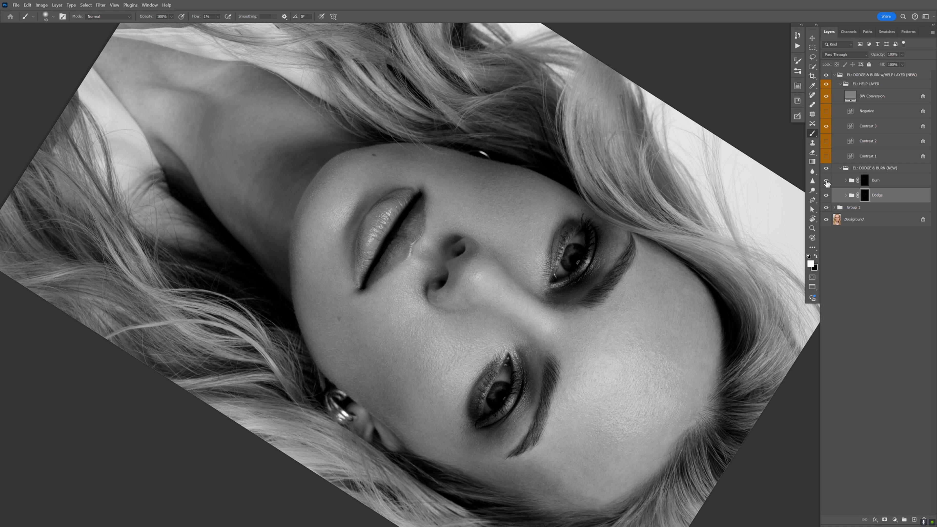
pyautogui.scroll(3, 357, 175)
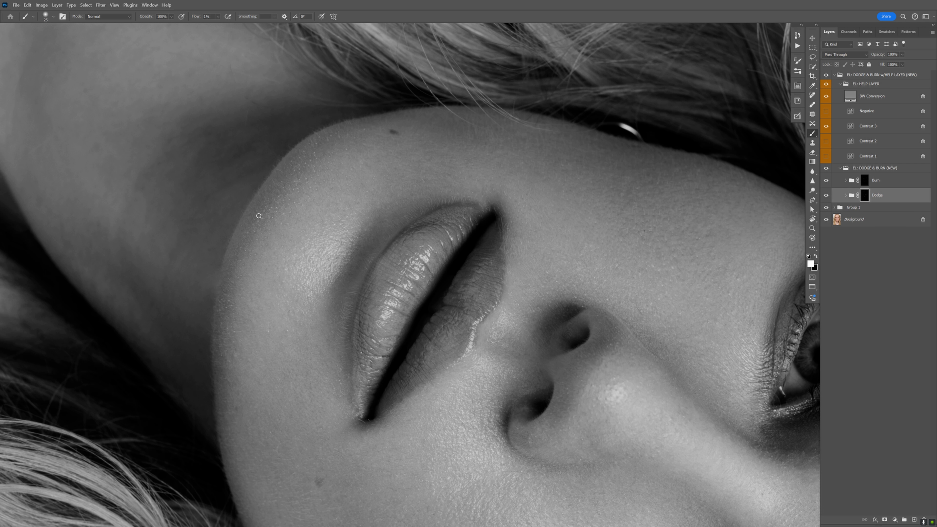
pyautogui.press(']')
pyautogui.press('[')
pyautogui.press(']')
pyautogui.press('[')
pyautogui.press(']')
pyautogui.press(']')
pyautogui.press(']')
pyautogui.press(']')
pyautogui.press(']')
# - Dodge the shaded skin around the right-hand side of the nose on the Dodge mask
pyautogui.moveTo(640, 396); pyautogui.dragTo(585, 281)
pyautogui.press(']')
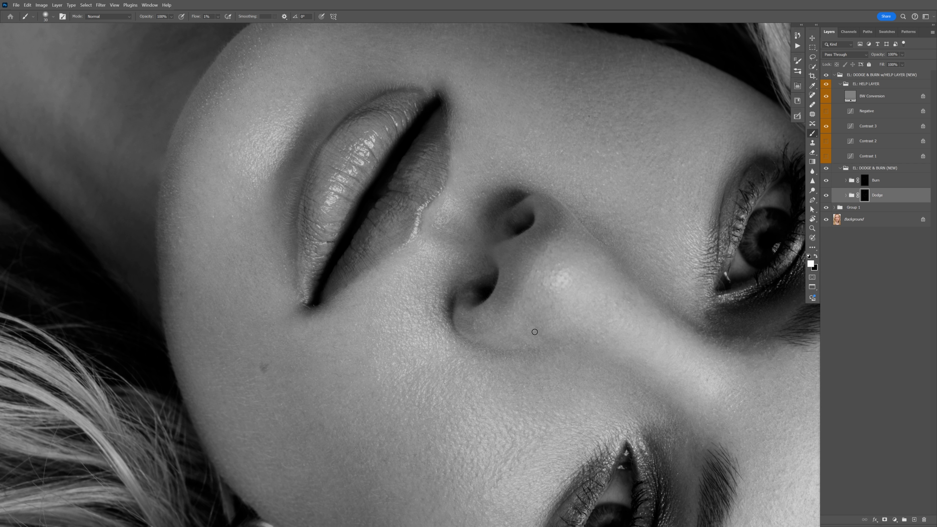
pyautogui.press('[')
pyautogui.press(']')
pyautogui.press('[')
# - Dodge the darker patches on the right-hand cheek between the earring and the eye with a small brush
pyautogui.moveTo(640, 291); pyautogui.dragTo(578, 226)
pyautogui.moveTo(444, 450); pyautogui.dragTo(437, 368)
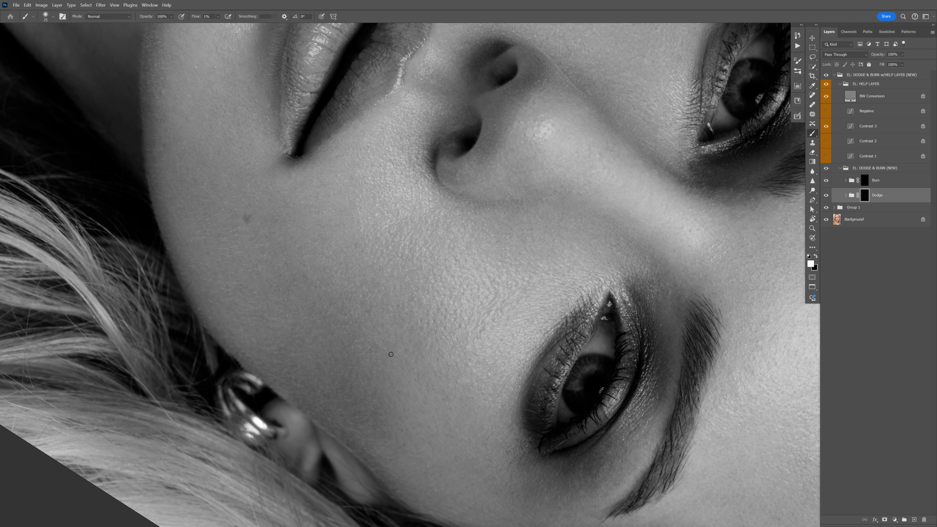
pyautogui.press('[')
pyautogui.press(']')
pyautogui.press('[')
pyautogui.press('[')
pyautogui.press(']')
pyautogui.press(']')
# - Switch to the Burn group's mask and darken the bright skin on the right-hand cheek beside the ear
pyautogui.click(864, 181)
pyautogui.press(']')
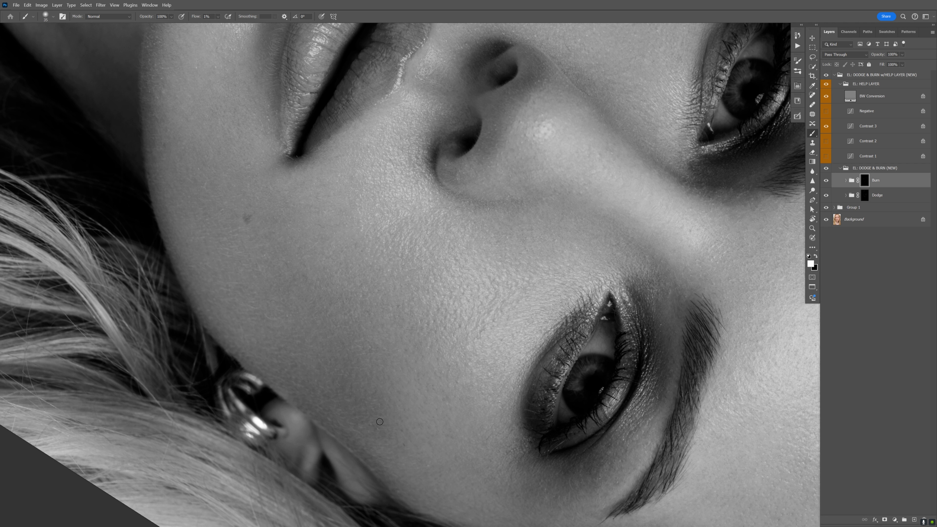
pyautogui.press('[')
pyautogui.press('[')
pyautogui.press('[')
pyautogui.press('[')
pyautogui.press(']')
pyautogui.press(']')
pyautogui.press(']')
# - Burn the bright skin along the right-hand jawline next to the earring on the Burn mask
pyautogui.moveTo(440, 350); pyautogui.dragTo(405, 263)
pyautogui.press(']')
pyautogui.press('[')
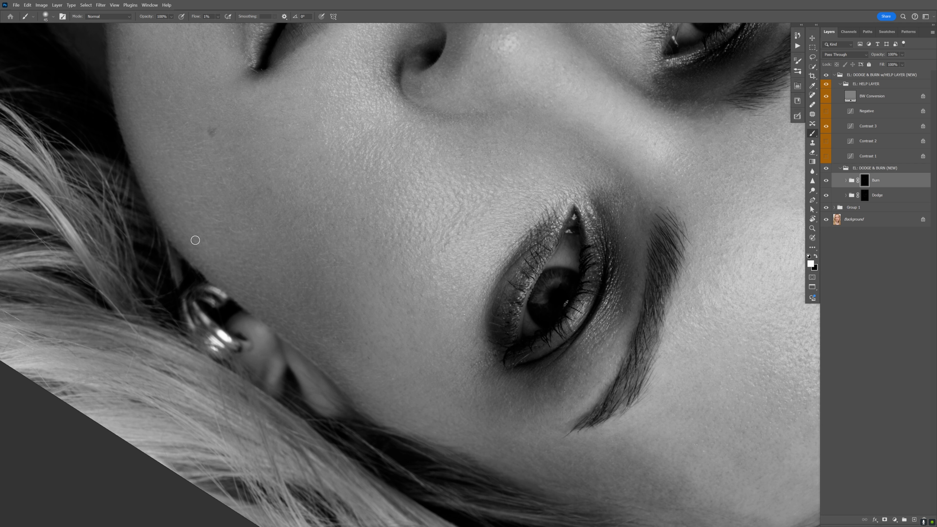
# - Burn the bright skin around the right-hand eyebrow's tail on the Burn mask, adjusting the brush size
pyautogui.moveTo(510, 324)
pyautogui.mouseDown()
pyautogui.moveTo(406, 293)
pyautogui.moveTo(416, 281)
pyautogui.mouseUp()
pyautogui.press('[')
pyautogui.press('[')
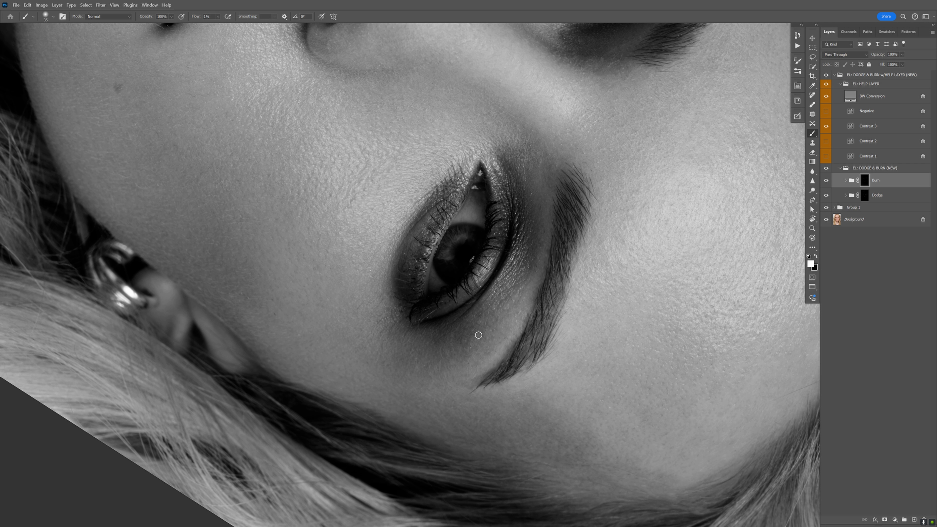
pyautogui.press('[')
pyautogui.press(']')
pyautogui.press(']')
pyautogui.press('[')
pyautogui.scroll(-2, 548, 274)
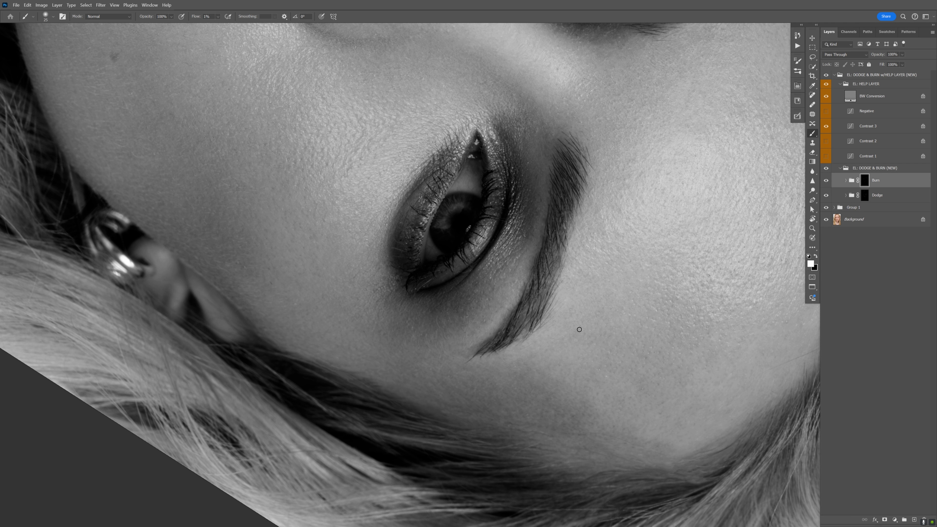
# - Switch to the Dodge group's mask and lighten the dark skin at the right-hand temple
pyautogui.click(860, 200)
pyautogui.press('[')
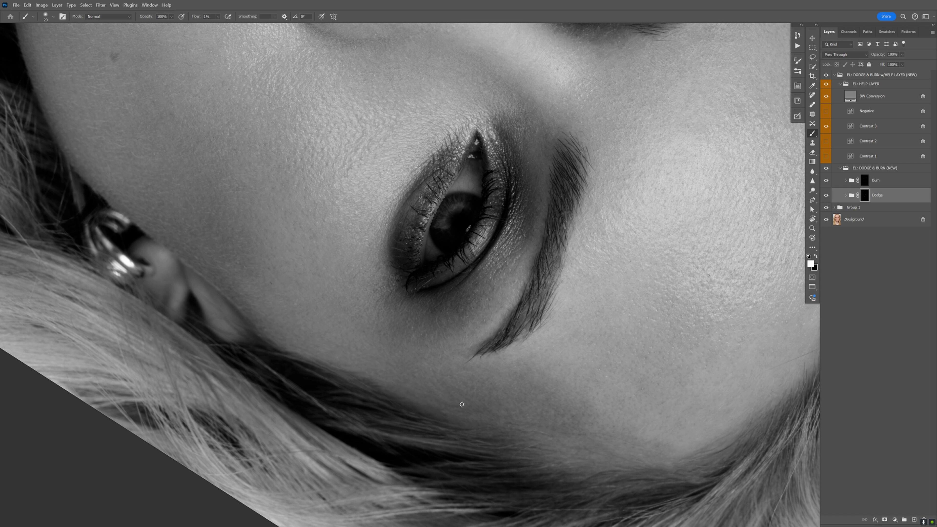
pyautogui.press(']')
pyautogui.press(']')
pyautogui.press(']')
# - Dodge the forehead skin just above the left-hand eyebrow's inner end on the Dodge mask
pyautogui.moveTo(570, 260); pyautogui.dragTo(461, 364)
pyautogui.press('[')
pyautogui.press('[')
pyautogui.press(']')
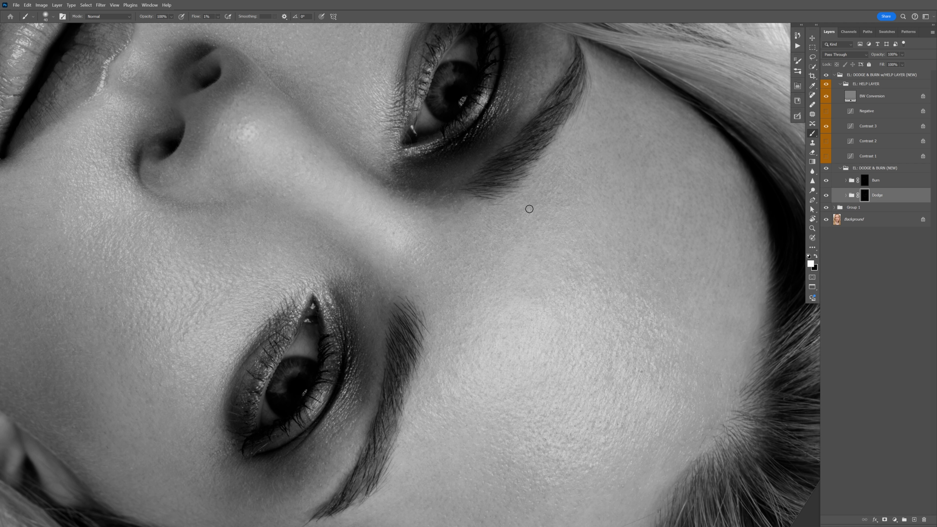
pyautogui.press('[')
pyautogui.press('[')
# - Dodge the upper forehead toward the left-hand hairline with a larger brush on the Dodge mask
pyautogui.moveTo(548, 339); pyautogui.dragTo(461, 277)
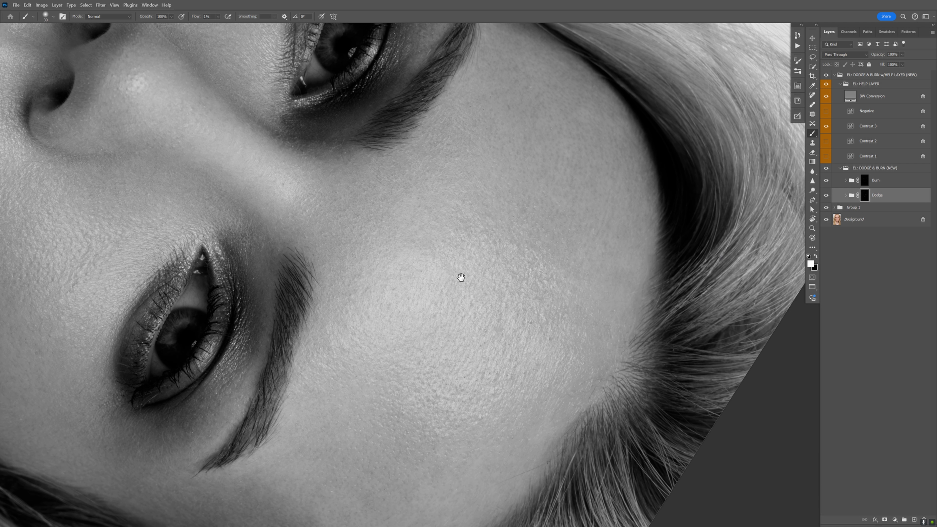
pyautogui.press(']')
pyautogui.press(']')
pyautogui.press(']')
pyautogui.press(']')
pyautogui.moveTo(573, 163); pyautogui.dragTo(567, 248)
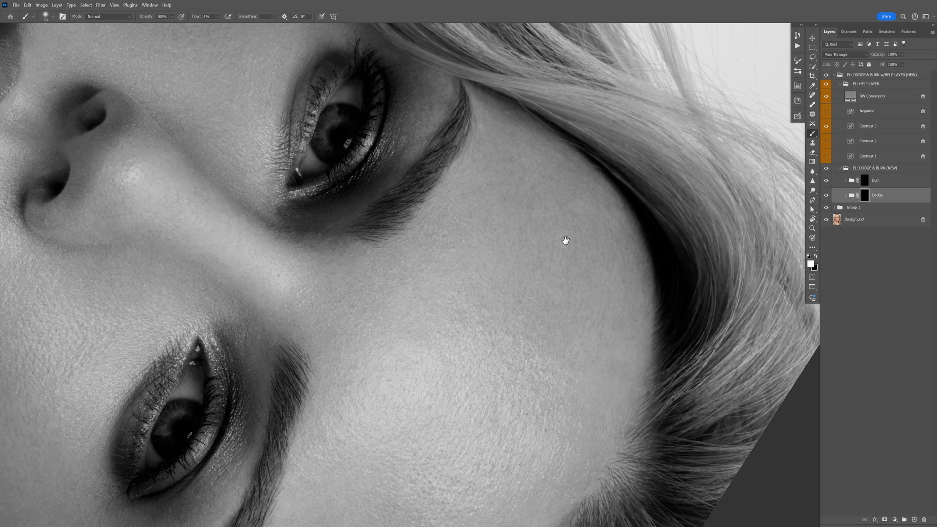
pyautogui.press('[')
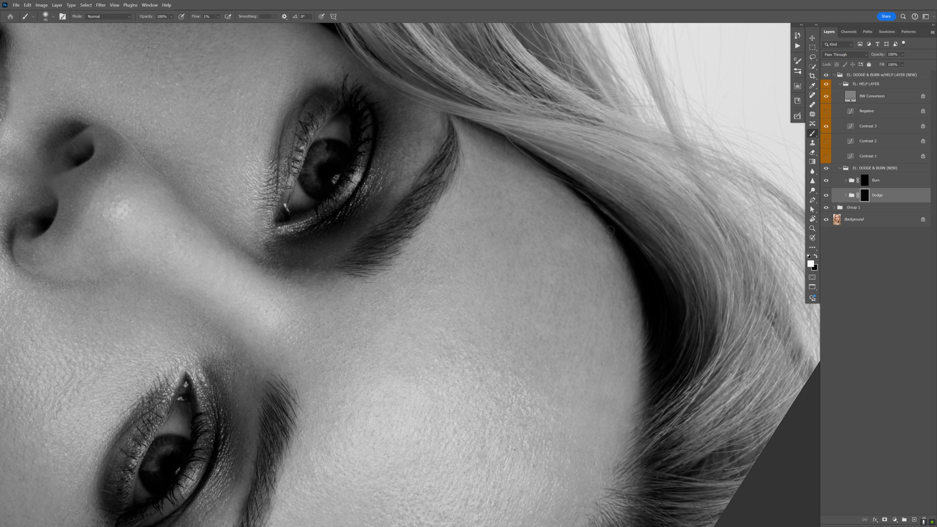
# - Switch to the Burn group's mask and darken the bright patches on the left-hand side of the forehead
pyautogui.click(873, 181)
pyautogui.press('[')
pyautogui.press('[')
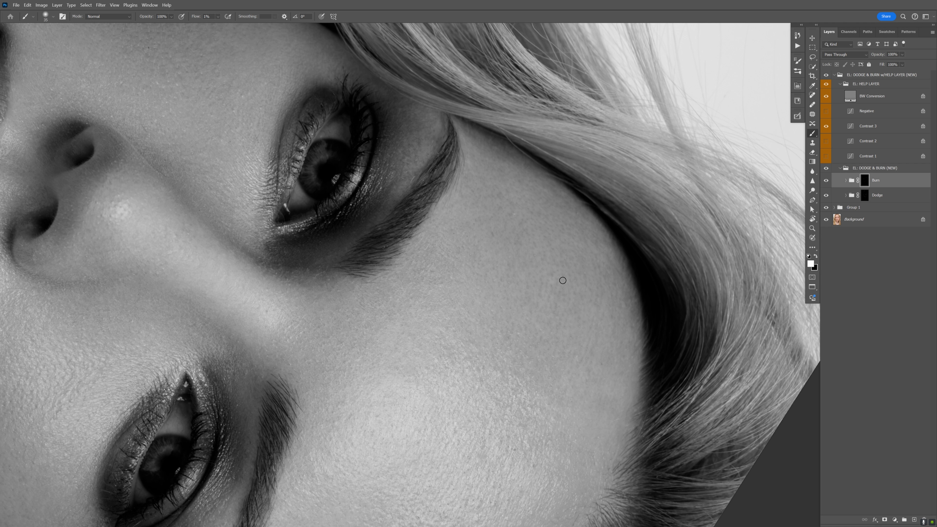
pyautogui.press('[')
pyautogui.press(']')
pyautogui.press(']')
pyautogui.press('[')
pyautogui.press('[')
pyautogui.press('[')
# - Switch to the Dodge group's mask and lighten the forehead's edge along the left-hand hairline, varying the brush size
pyautogui.click(867, 198)
pyautogui.press('[')
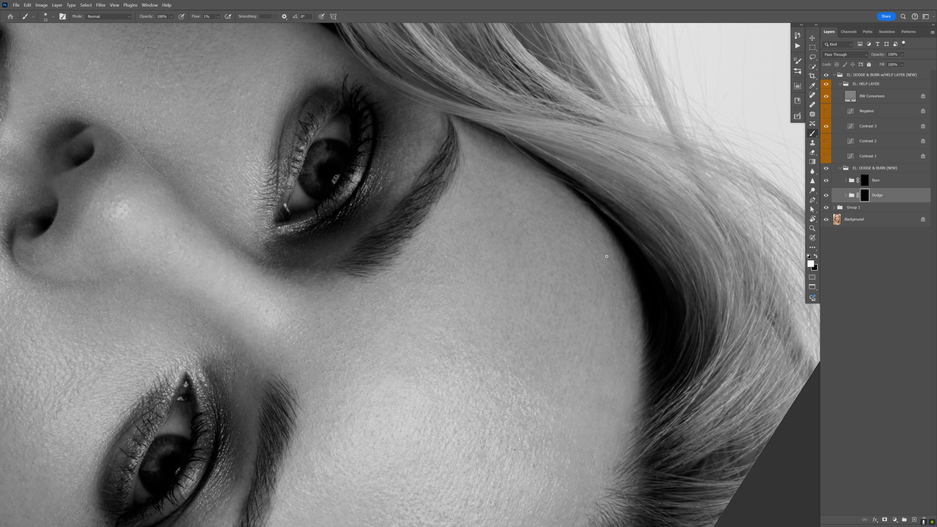
pyautogui.press(']')
pyautogui.press(']')
pyautogui.press(']')
pyautogui.press(']')
pyautogui.press('[')
# - Dodge the top of the forehead below the hairline on the Dodge mask with a larger brush
pyautogui.moveTo(604, 402); pyautogui.dragTo(596, 316)
pyautogui.press(']')
pyautogui.press(']')
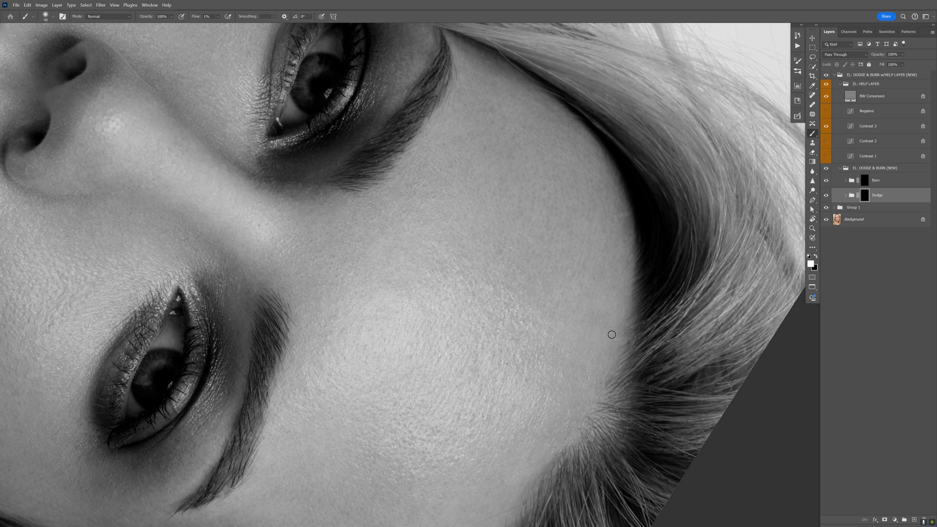
# - Turn the portrait upside down and compare the forehead with the Dodge group hidden and shown, keeping its mask ready for the Brush tool
pyautogui.press('r')
pyautogui.moveTo(598, 310)
pyautogui.mouseDown()
pyautogui.moveTo(592, 354)
pyautogui.moveTo(533, 372)
pyautogui.moveTo(525, 358)
pyautogui.mouseUp()
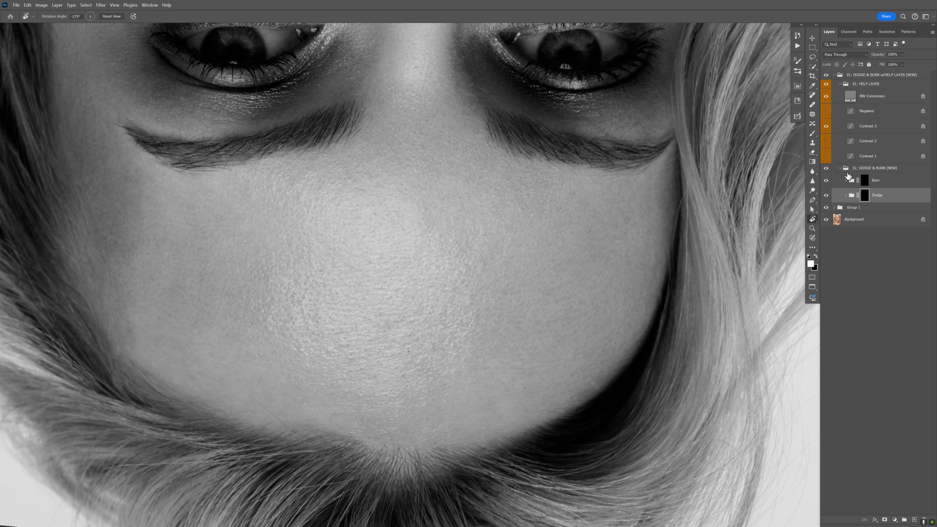
pyautogui.click(858, 181)
pyautogui.click(866, 197)
pyautogui.hotkey('ctrl', ',')
pyautogui.hotkey('ctrl', ',')
pyautogui.press('b')
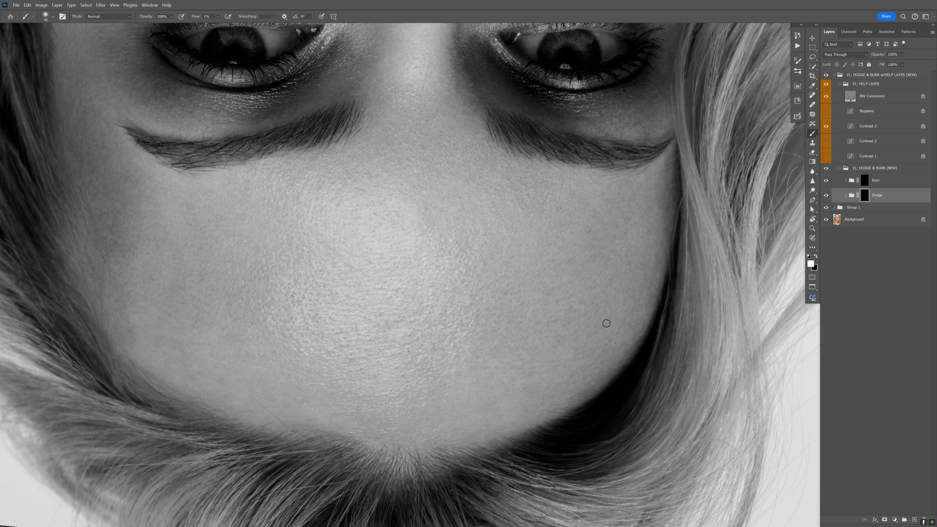
# - Touch up the Dodge mask on the forehead with a black brush, varying the brush to smaller sizes
pyautogui.press('x')
pyautogui.press('[')
pyautogui.press('[')
pyautogui.press('[')
pyautogui.press('[')
pyautogui.press(']')
pyautogui.press(']')
# - Switch to the Burn group's mask and darken bright patches of the forehead with white, enlarging the brush as needed
pyautogui.click(863, 187)
pyautogui.press('x')
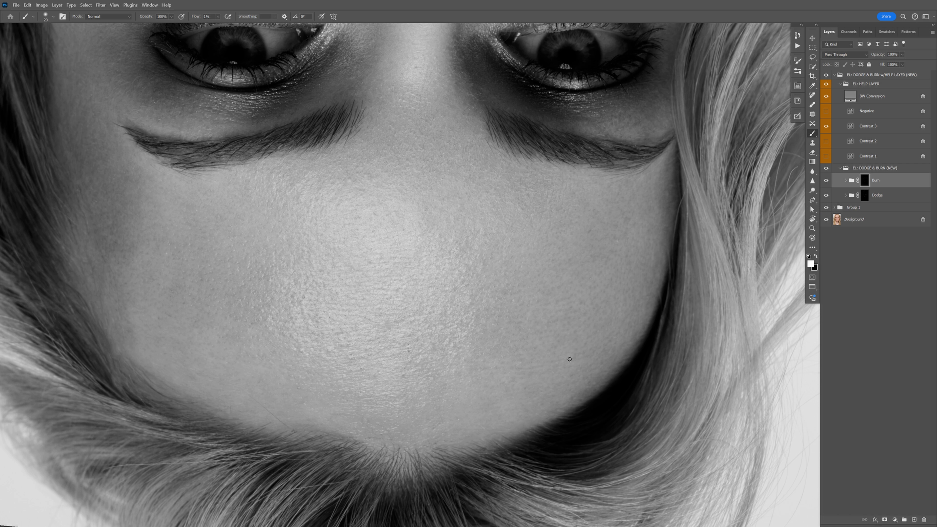
pyautogui.press(']')
pyautogui.press(']')
pyautogui.press(']')
pyautogui.press(']')
pyautogui.press(']')
pyautogui.press(']')
pyautogui.press(']')
pyautogui.press(']')
# - Turn the portrait upright in full view and replace the Contrast 3 help layer with Contrast 1
pyautogui.press('r')
pyautogui.press('Escape')
pyautogui.press('z')
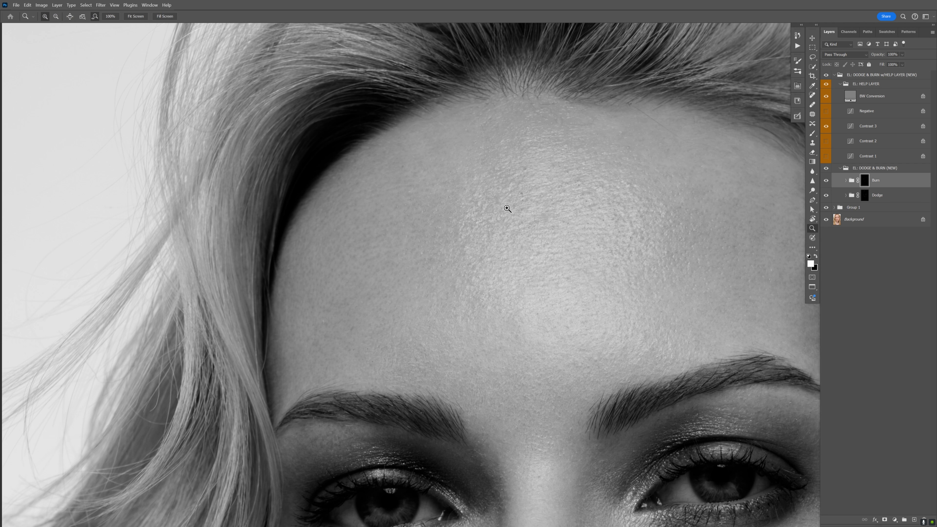
pyautogui.moveTo(506, 209); pyautogui.dragTo(491, 196)
pyautogui.keyDown('alt'); pyautogui.click(508, 211); pyautogui.keyUp('alt')
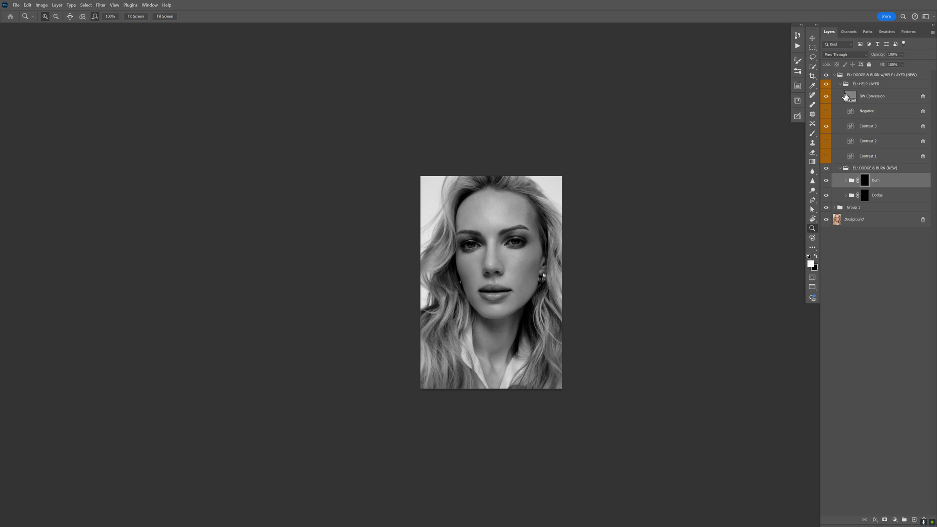
pyautogui.click(826, 127)
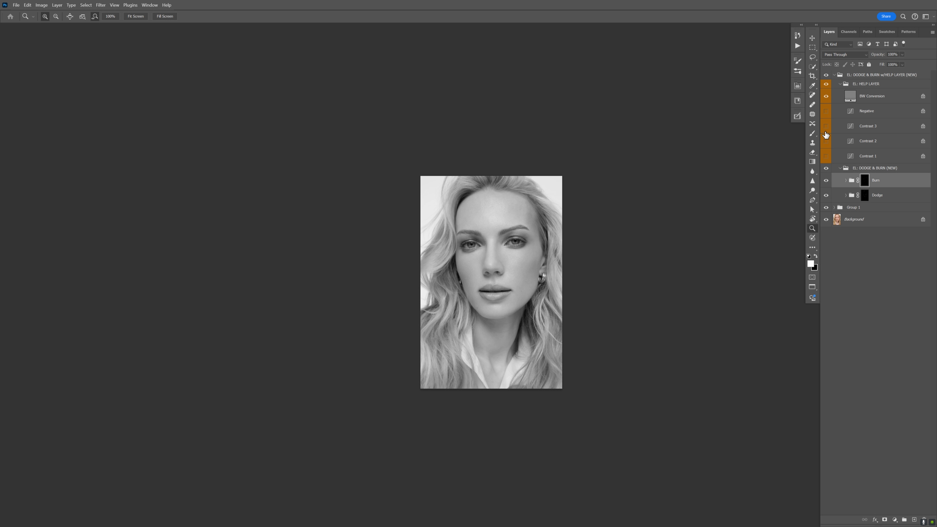
pyautogui.click(826, 157)
# - Burn the bright areas in the middle of the forehead on the Burn mask, varying the brush size
pyautogui.click(526, 273)
pyautogui.moveTo(534, 285); pyautogui.dragTo(511, 280)
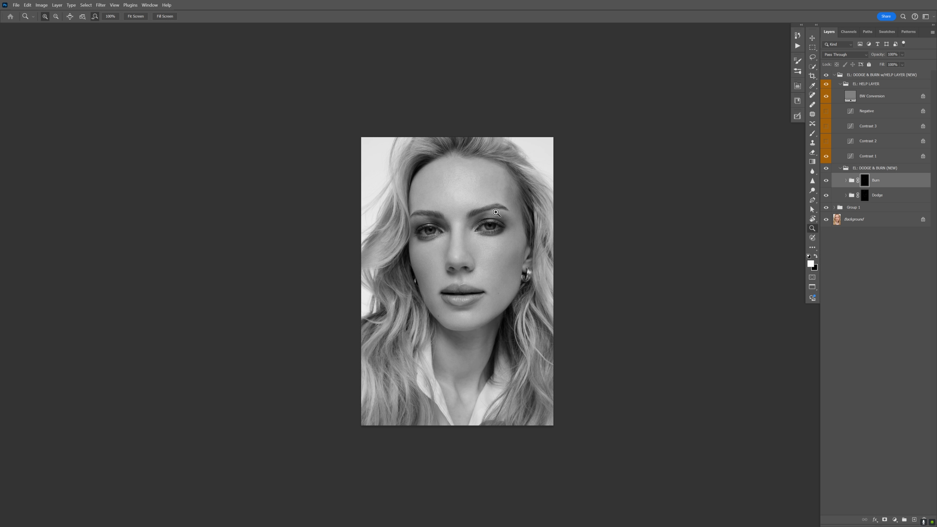
pyautogui.click(467, 190)
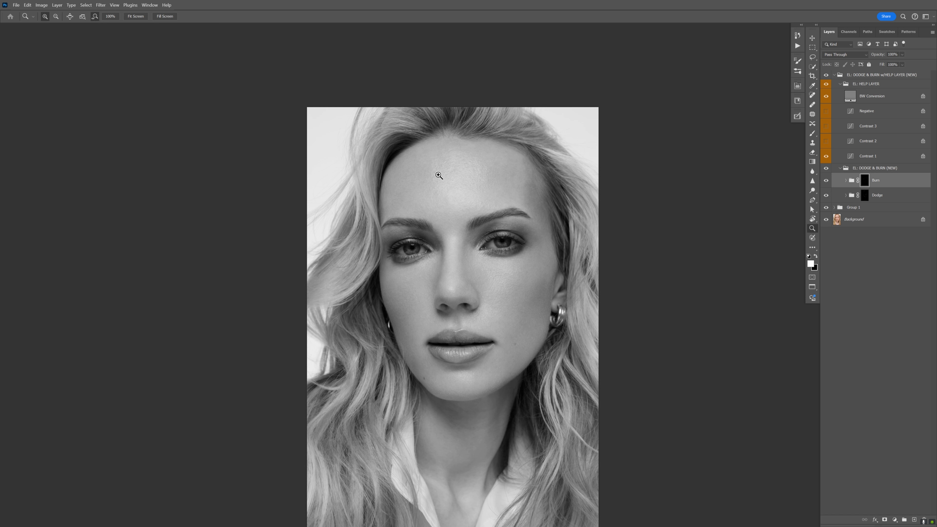
pyautogui.click(419, 192)
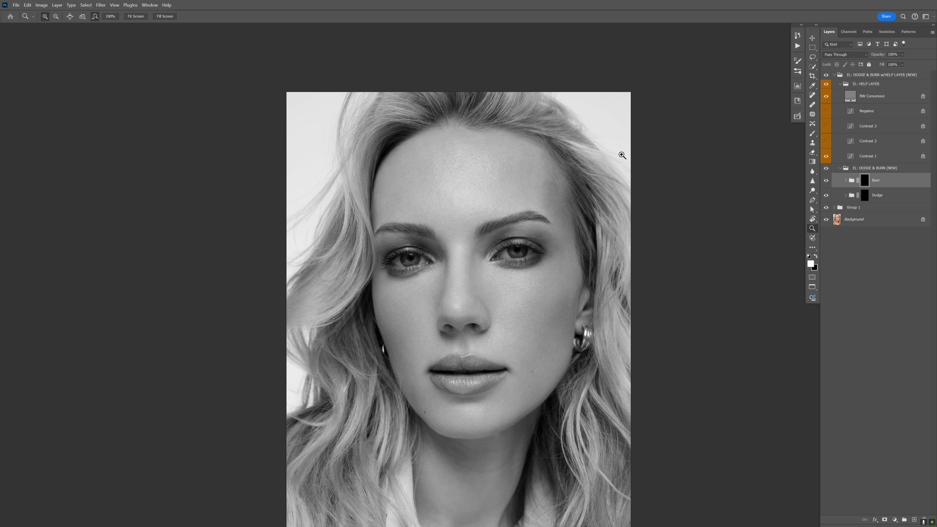
pyautogui.press('b')
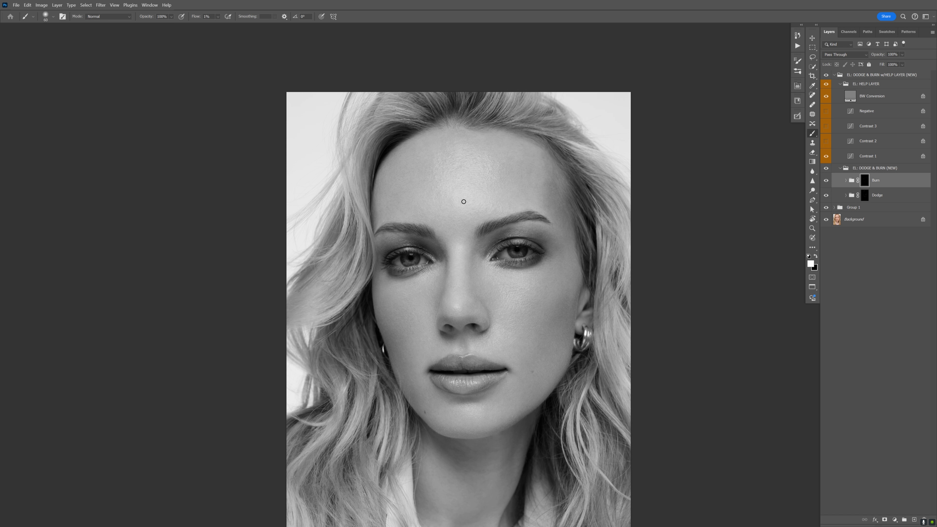
pyautogui.press('[')
pyautogui.press(']')
pyautogui.press(']')
pyautogui.press(']')
pyautogui.press(']')
pyautogui.press('[')
pyautogui.press('[')
pyautogui.press('[')
pyautogui.press('[')
# - Switch to the Dodge group's mask and lighten the darker patches of the forehead with a small brush
pyautogui.click(860, 196)
pyautogui.press('z')
pyautogui.click(411, 195)
pyautogui.press('b')
pyautogui.press('[')
pyautogui.press('[')
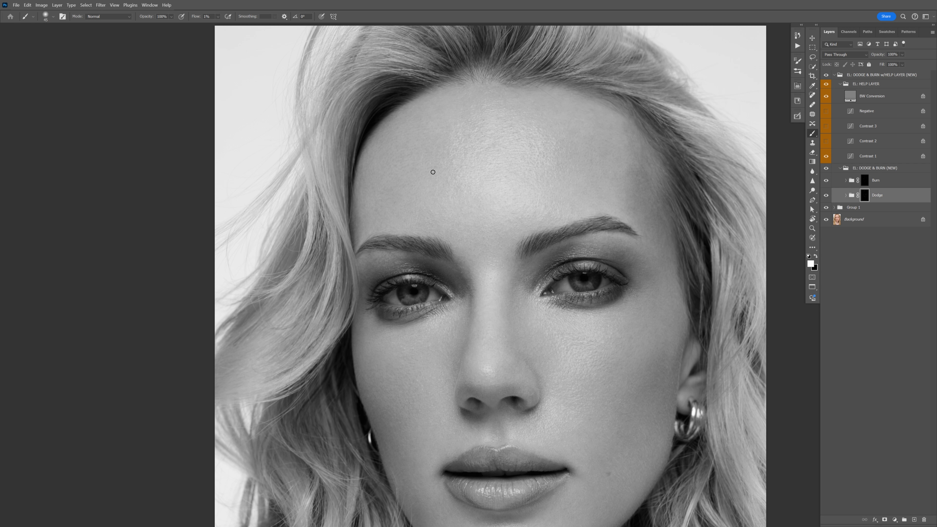
pyautogui.press(']')
pyautogui.press(']')
# - Dodge the darker transitions on the cheeks and lower face on the Dodge mask, varying the brush size
pyautogui.moveTo(585, 265); pyautogui.dragTo(568, 164)
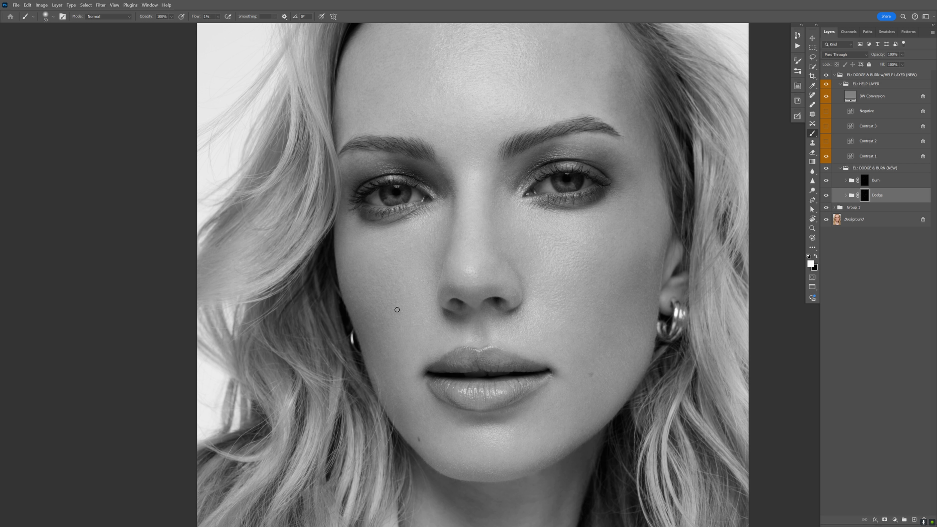
pyautogui.press('[')
pyautogui.press('[')
pyautogui.press(']')
pyautogui.press(']')
pyautogui.press('[')
pyautogui.press(']')
pyautogui.press(']')
pyautogui.press(']')
pyautogui.press(']')
pyautogui.press(']')
pyautogui.press(']')
pyautogui.press(']')
pyautogui.press('[')
pyautogui.press('[')
pyautogui.press('[')
pyautogui.press('[')
pyautogui.press('[')
pyautogui.press('[')
# - Switch to the Burn group and darken the bright skin on the forehead with a slightly larger brush
pyautogui.press('z')
pyautogui.moveTo(652, 187); pyautogui.dragTo(627, 186)
pyautogui.moveTo(630, 152); pyautogui.dragTo(638, 150)
pyautogui.moveTo(624, 147); pyautogui.dragTo(602, 166)
pyautogui.click(855, 182)
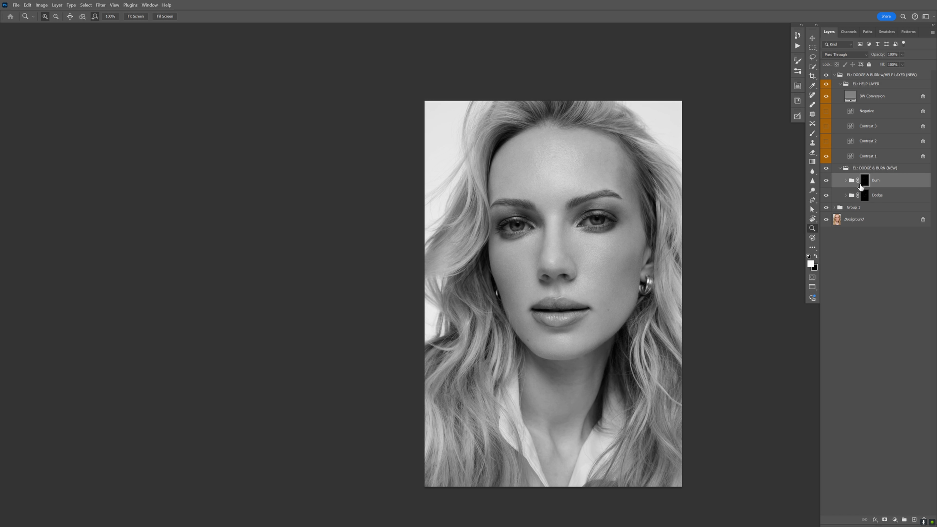
pyautogui.click(565, 142)
pyautogui.press('b')
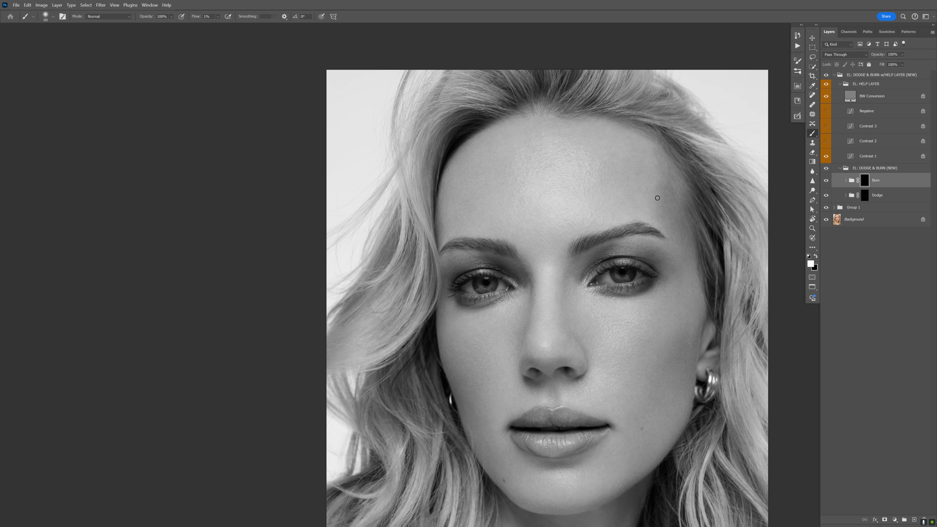
pyautogui.press(']')
pyautogui.press('z')
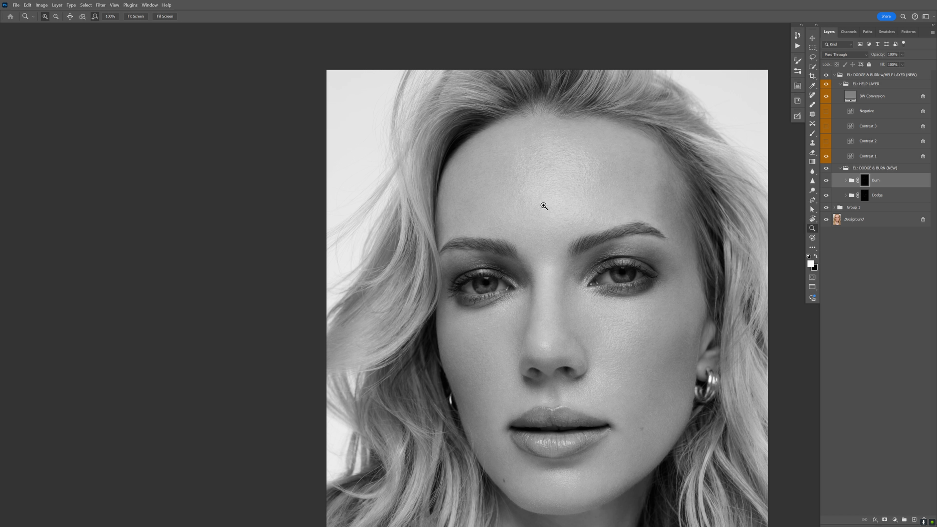
# - Switch back to the Dodge group's mask and lighten the forehead and the area between the eyebrows, varying the brush size
pyautogui.moveTo(596, 194); pyautogui.dragTo(561, 186)
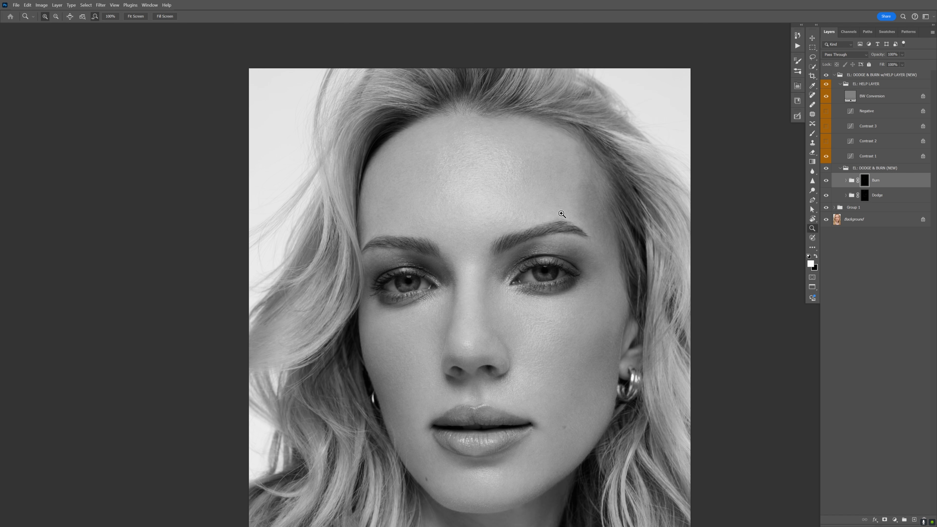
pyautogui.click(561, 215)
pyautogui.click(862, 199)
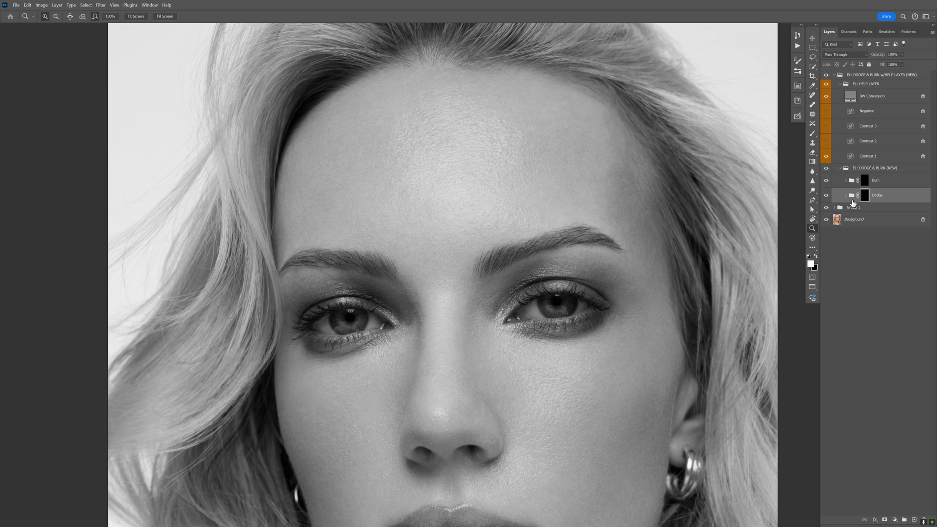
pyautogui.press('b')
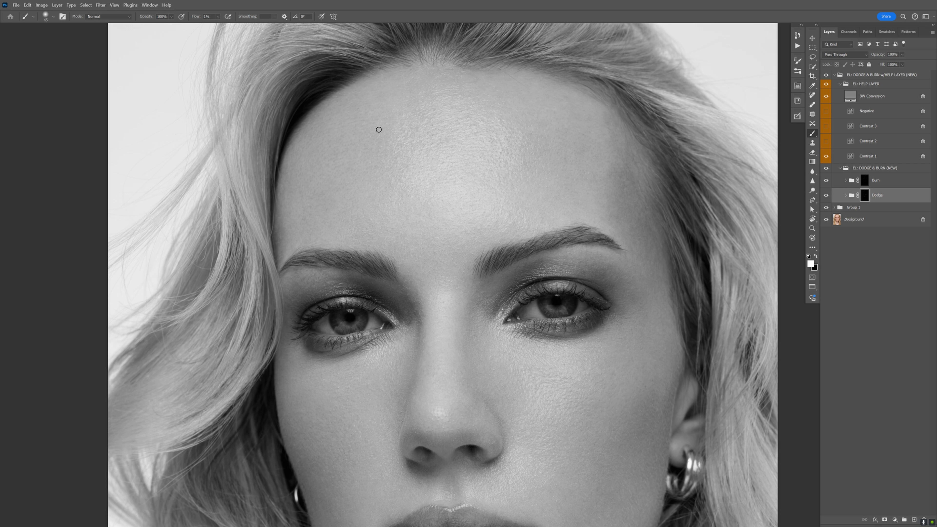
pyautogui.press('[')
pyautogui.press(']')
pyautogui.press('[')
pyautogui.press(']')
pyautogui.press(']')
pyautogui.press('[')
pyautogui.press(']')
pyautogui.press(']')
pyautogui.press(']')
pyautogui.press(']')
pyautogui.press('[')
pyautogui.press('[')
pyautogui.press(']')
pyautogui.press(']')
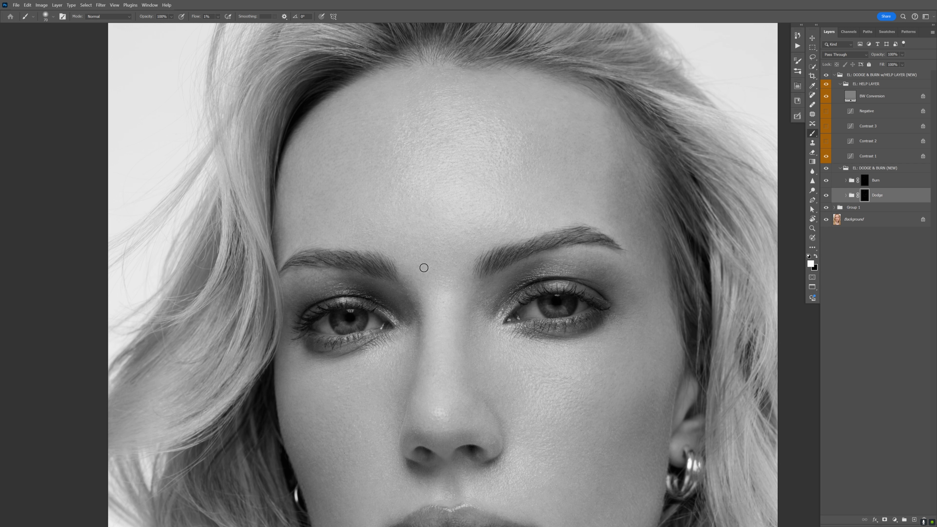
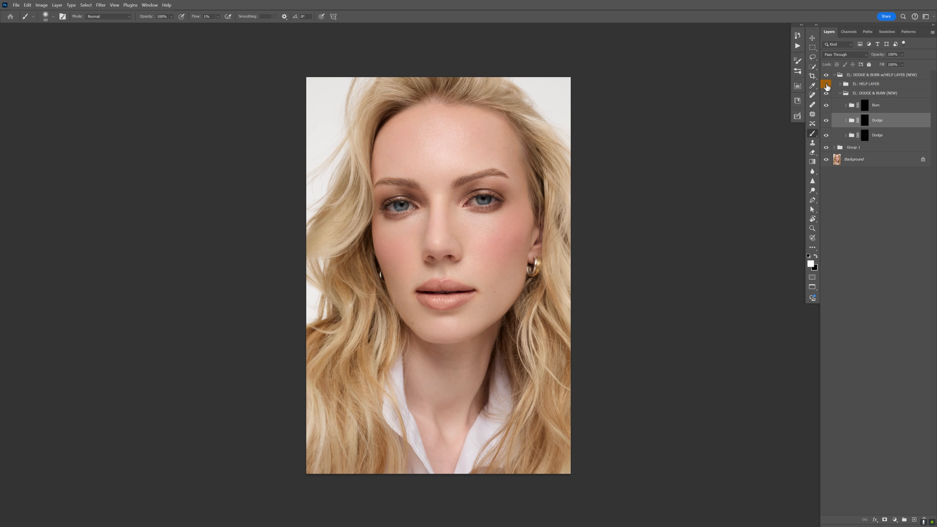
# - Compare the full portrait with the upper Dodge group hidden and shown, and lower that group's opacity to 79%
pyautogui.press('a')
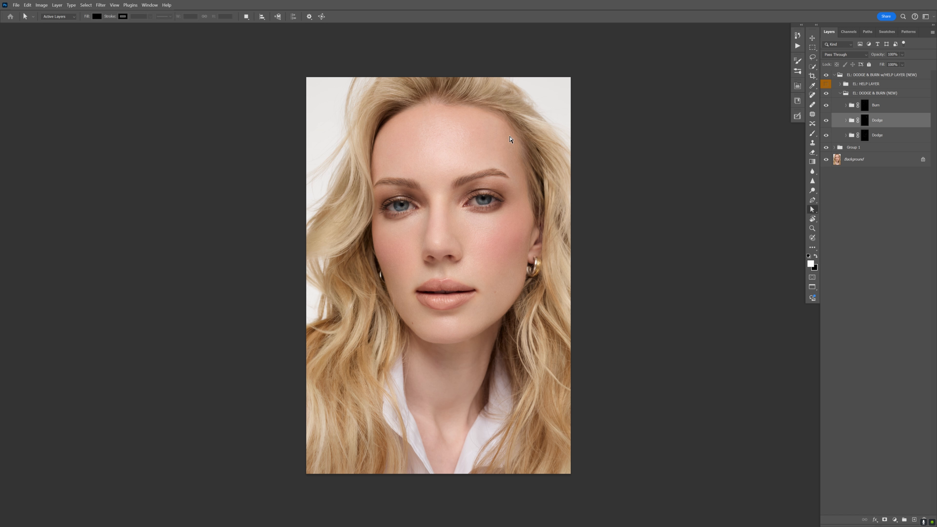
pyautogui.press('z')
pyautogui.keyDown('alt'); pyautogui.click(513, 118); pyautogui.keyUp('alt')
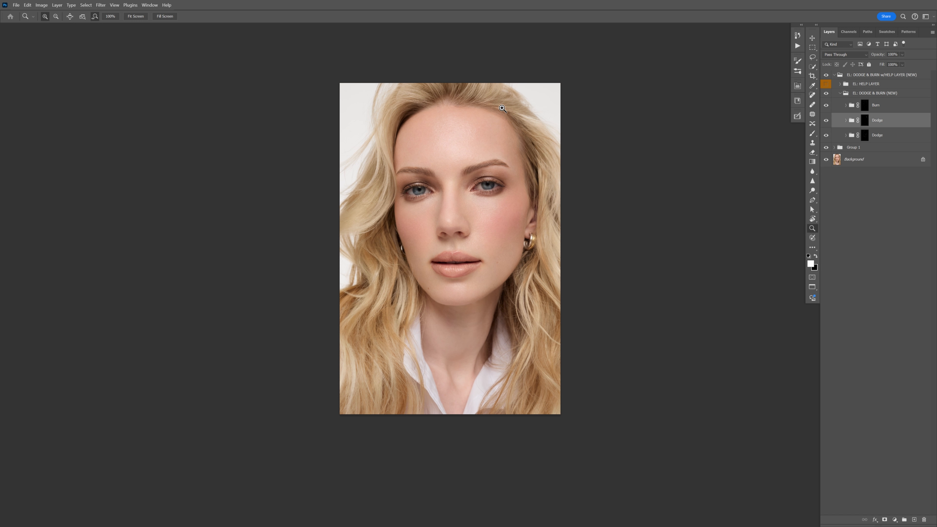
pyautogui.keyDown('alt'); pyautogui.click(513, 116); pyautogui.keyUp('alt')
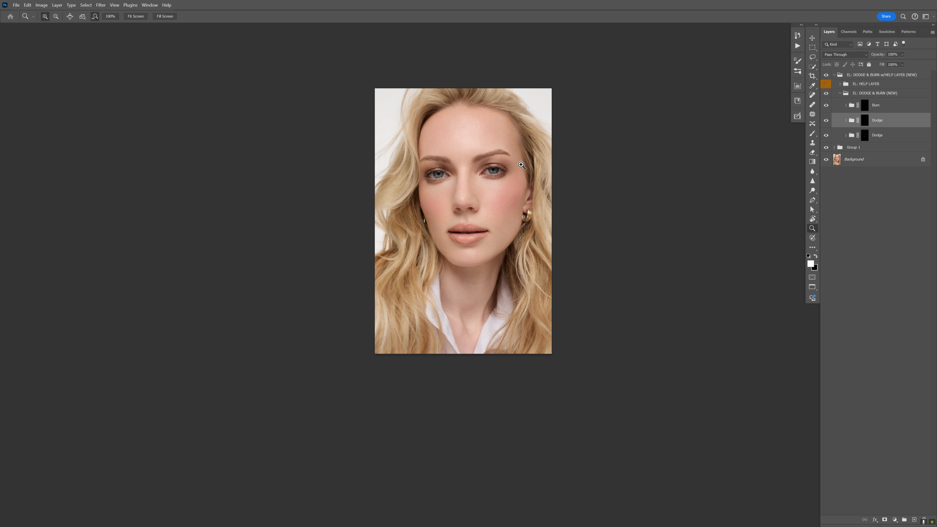
pyautogui.hotkey('ctrl', ',')
pyautogui.hotkey('ctrl', ',')
pyautogui.hotkey('ctrl', ',')
pyautogui.hotkey('ctrl', ',')
pyautogui.hotkey('ctrl', ',')
pyautogui.hotkey('ctrl', ',')
pyautogui.moveTo(880, 57); pyautogui.dragTo(873, 57)
pyautogui.moveTo(524, 144); pyautogui.dragTo(503, 155)
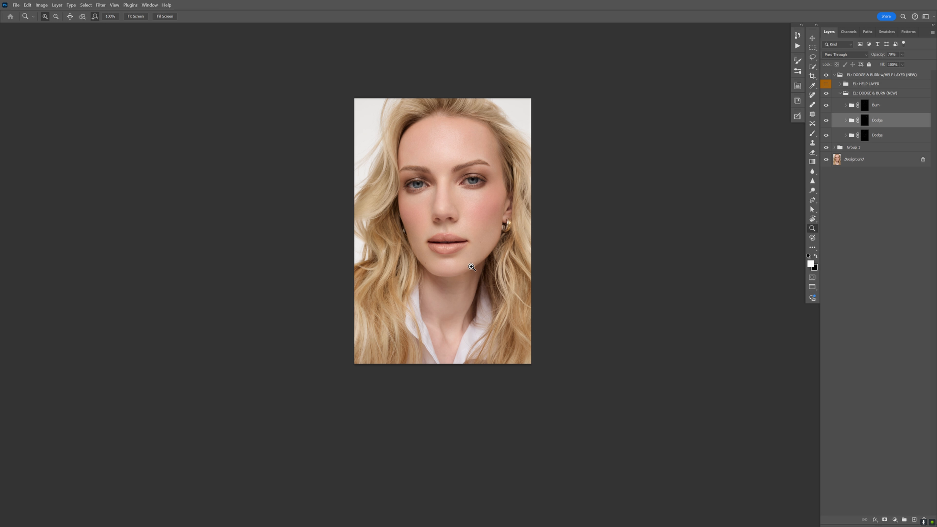
# - Show the help layer group again and dodge around the lips on the upper Dodge group's mask with varying brush sizes
pyautogui.moveTo(443, 242); pyautogui.dragTo(461, 222)
pyautogui.click(826, 84)
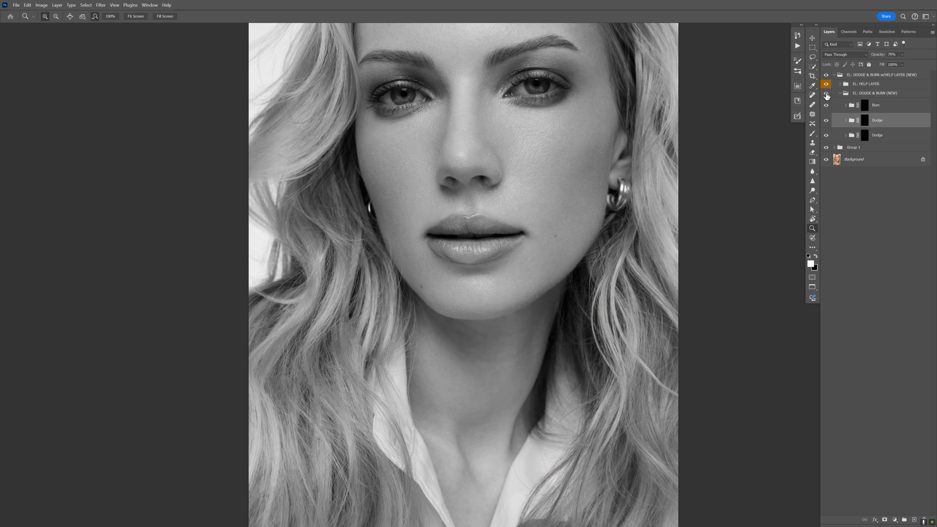
pyautogui.click(476, 248)
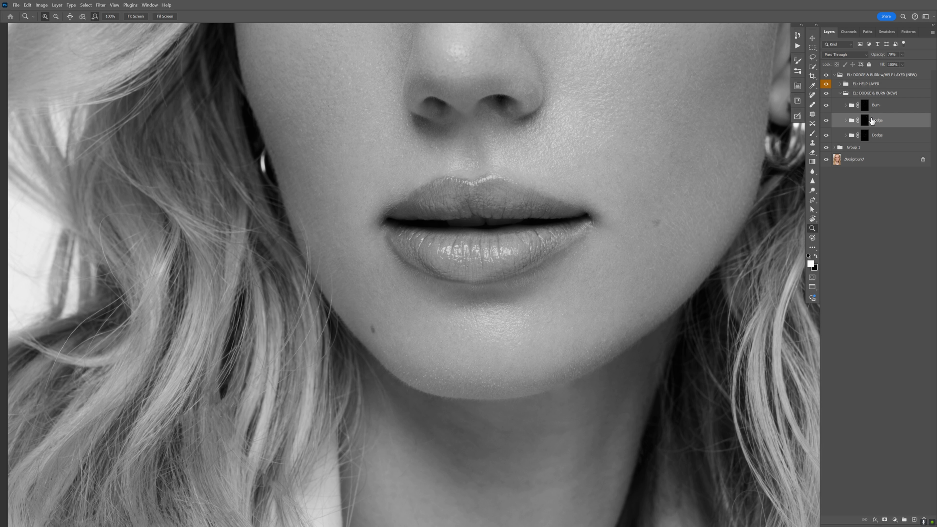
pyautogui.press('b')
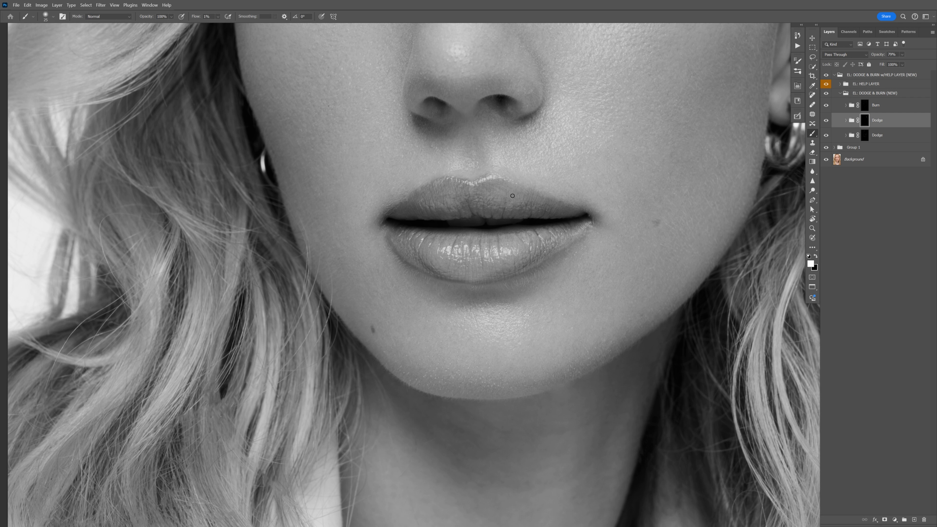
pyautogui.press(']')
pyautogui.press(']')
pyautogui.press('[')
pyautogui.press('[')
pyautogui.press(']')
pyautogui.press('[')
pyautogui.press('[')
pyautogui.press(']')
pyautogui.press('[')
pyautogui.press('[')
pyautogui.press('[')
pyautogui.press('[')
pyautogui.press('[')
# - Dodge the fine dark details of the lips up close on the upper Dodge mask, adjusting the brush size
pyautogui.scroll(4, 504, 203)
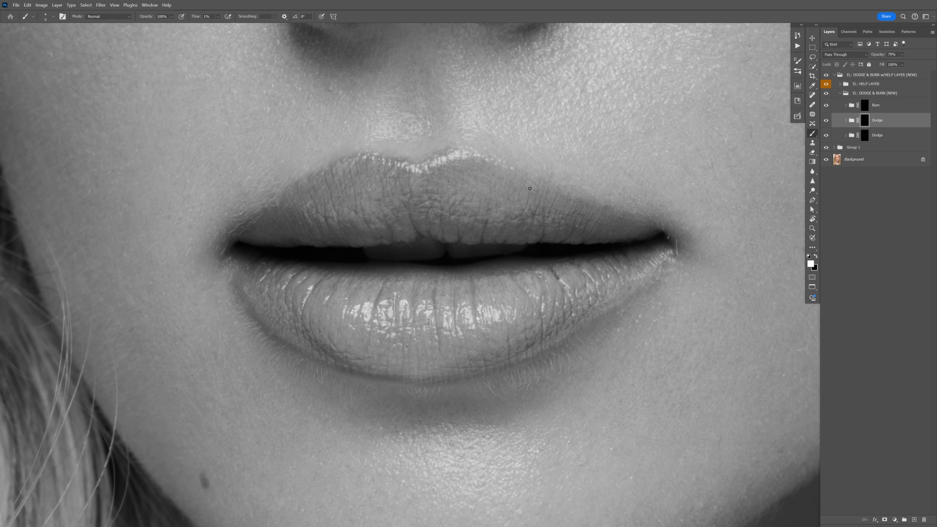
pyautogui.press(']')
pyautogui.press(']')
pyautogui.press(']')
pyautogui.press(']')
pyautogui.press(']')
pyautogui.press('[')
pyautogui.press('[')
pyautogui.press('[')
pyautogui.press(']')
pyautogui.press(']')
pyautogui.press(']')
pyautogui.press(']')
pyautogui.press('[')
pyautogui.press(']')
# - Compare the mouth area with the upper Dodge group hidden and shown
pyautogui.press('z')
pyautogui.moveTo(559, 184)
pyautogui.mouseDown()
pyautogui.moveTo(541, 172)
pyautogui.moveTo(546, 197)
pyautogui.moveTo(569, 154)
pyautogui.moveTo(562, 149)
pyautogui.mouseUp()
pyautogui.click(826, 120)
pyautogui.click(826, 120)
pyautogui.click(826, 120)
# - Switch to the Burn group and darken the bright areas around the lower lip and chin, varying the brush size
pyautogui.click(848, 105)
pyautogui.press('b')
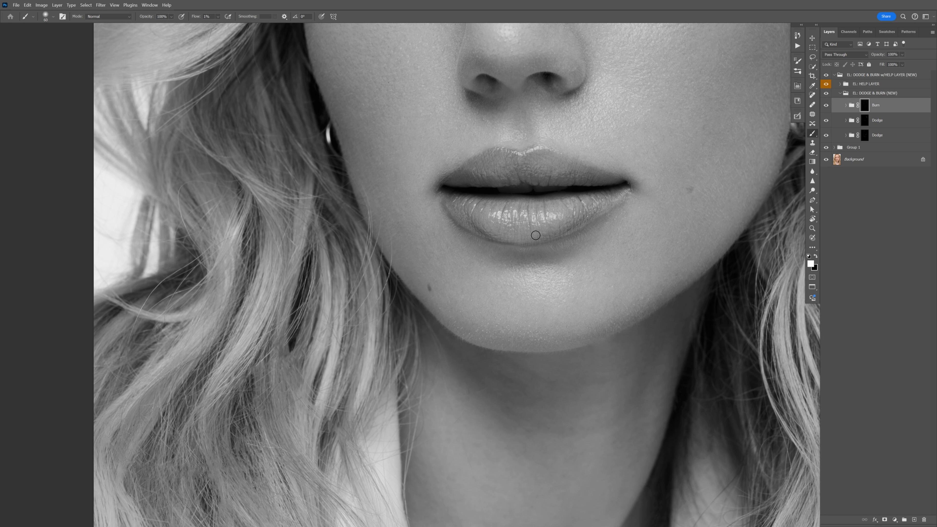
pyautogui.press('[')
pyautogui.press(']')
pyautogui.press(']')
pyautogui.press(']')
pyautogui.press(']')
pyautogui.press('[')
pyautogui.press('[')
pyautogui.press('[')
# - Darken bright patches along the outer cheek near the ear on the Burn mask, varying the brush size
pyautogui.press('z')
pyautogui.moveTo(588, 146); pyautogui.dragTo(524, 183)
pyautogui.moveTo(592, 99); pyautogui.dragTo(568, 112)
pyautogui.click(567, 112)
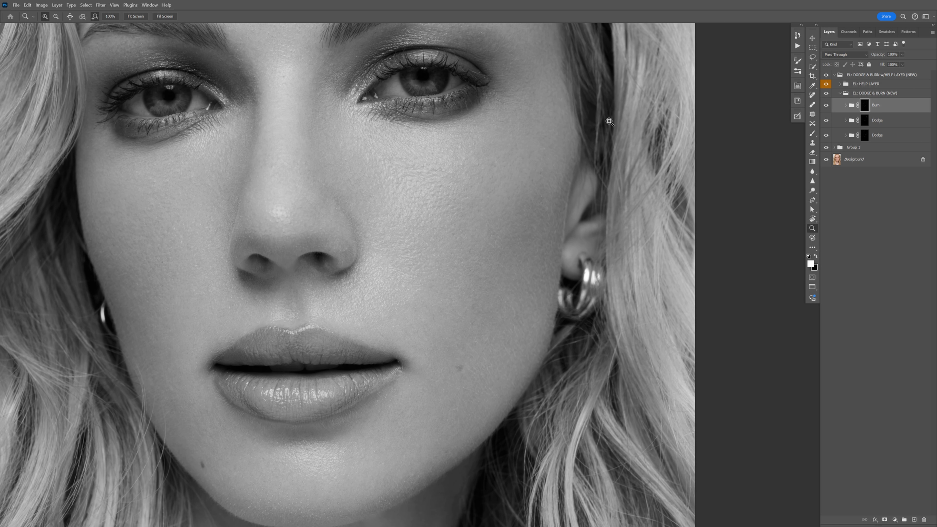
pyautogui.press('b')
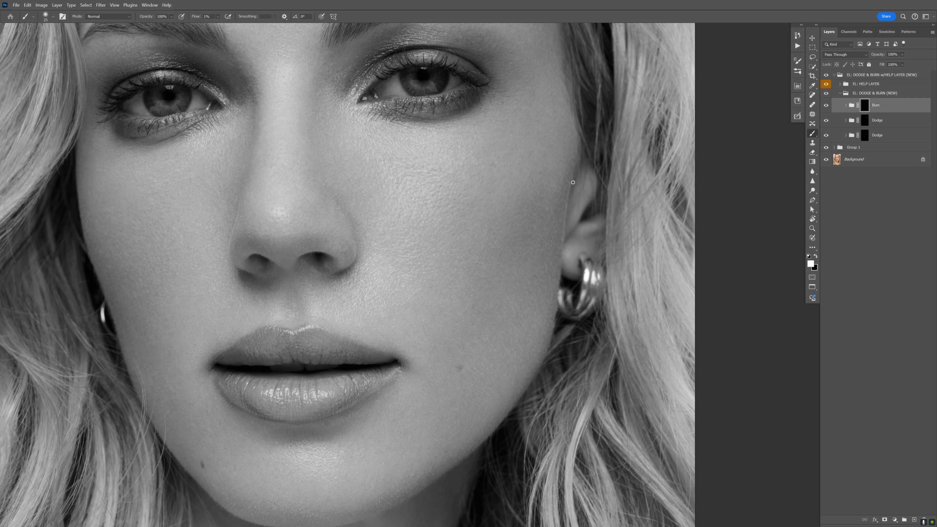
pyautogui.press(']')
pyautogui.press(']')
pyautogui.press('[')
pyautogui.press(']')
pyautogui.press(']')
pyautogui.press('[')
pyautogui.press('[')
pyautogui.press('[')
pyautogui.press(']')
# - Hide the help layer group and compare the whole portrait with the Burn group hidden and shown
pyautogui.press('z')
pyautogui.moveTo(611, 92)
pyautogui.mouseDown()
pyautogui.moveTo(580, 163)
pyautogui.moveTo(516, 183)
pyautogui.mouseUp()
pyautogui.click(826, 84)
pyautogui.hotkey('ctrl', ',')
pyautogui.hotkey('ctrl', ',')
pyautogui.hotkey('ctrl', ',')
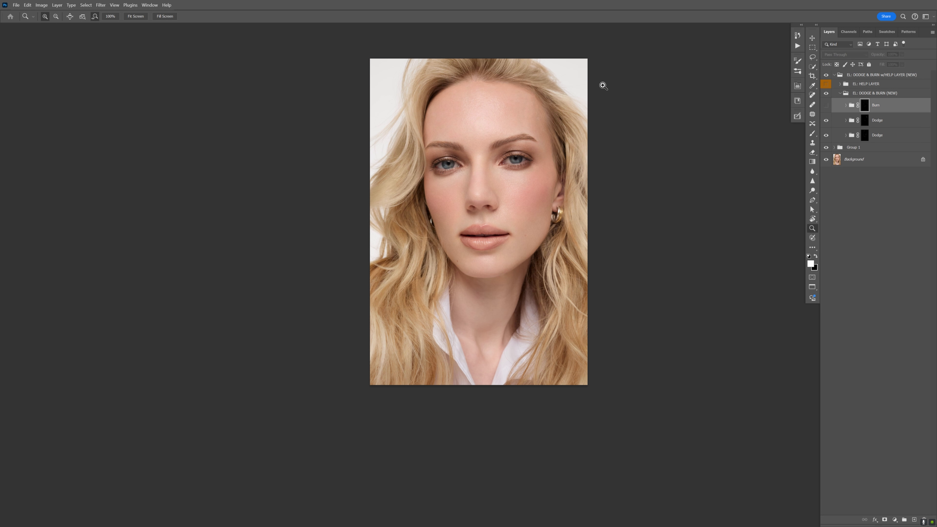
pyautogui.click(565, 166)
pyautogui.hotkey('ctrl', ',')
pyautogui.moveTo(573, 139); pyautogui.dragTo(557, 125)
pyautogui.moveTo(560, 110); pyautogui.dragTo(543, 129)
pyautogui.moveTo(537, 199); pyautogui.dragTo(523, 208)
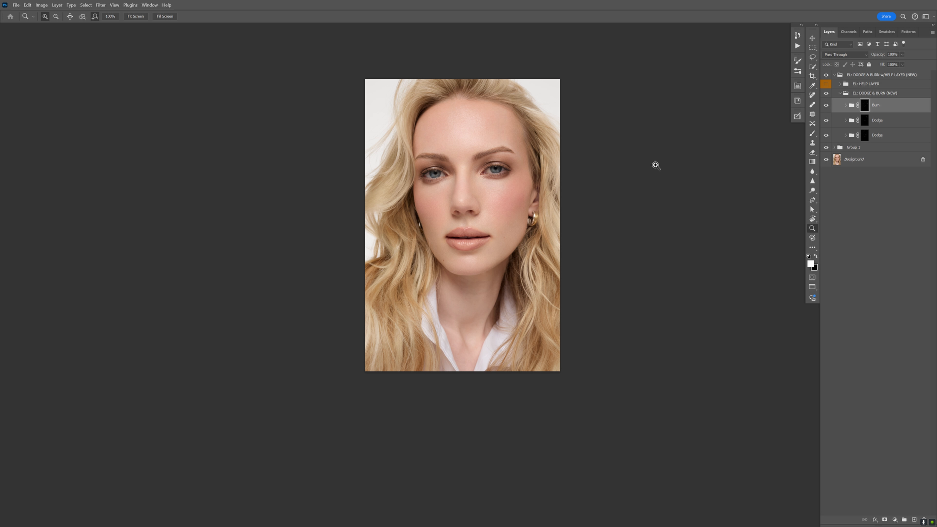
# - Rotate the canvas so the neck lies sideways and darken its bright patches on the Burn mask with varying brush sizes
pyautogui.press('r')
pyautogui.moveTo(531, 253); pyautogui.dragTo(490, 328)
pyautogui.press('z')
pyautogui.moveTo(466, 270); pyautogui.dragTo(464, 251)
pyautogui.press('b')
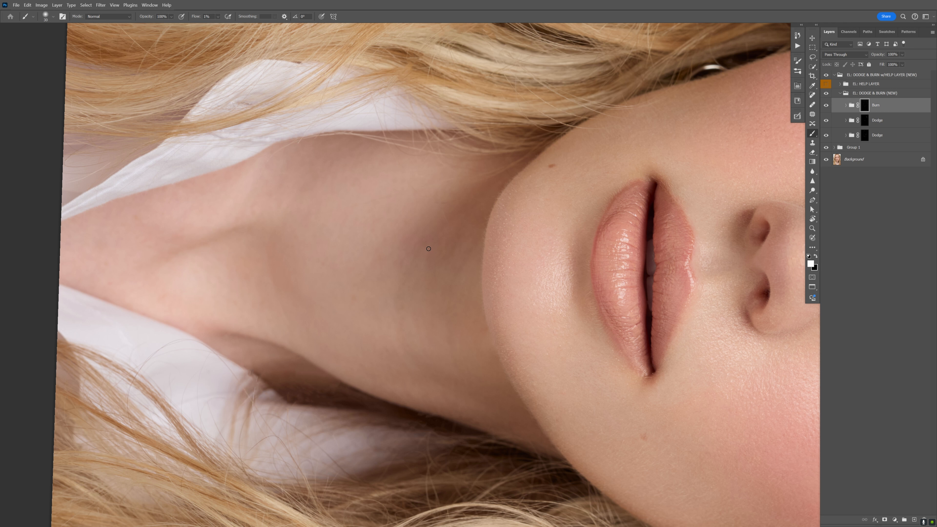
pyautogui.press(']')
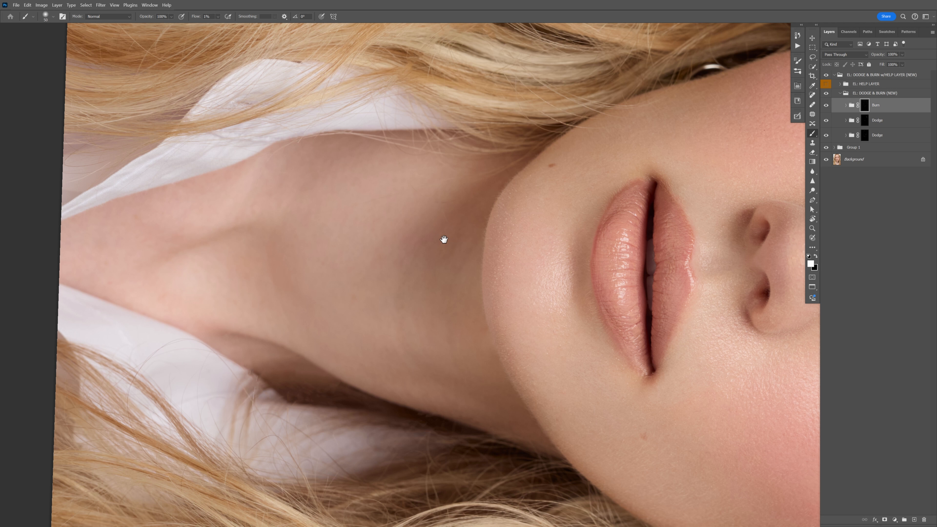
pyautogui.moveTo(462, 227); pyautogui.dragTo(429, 236)
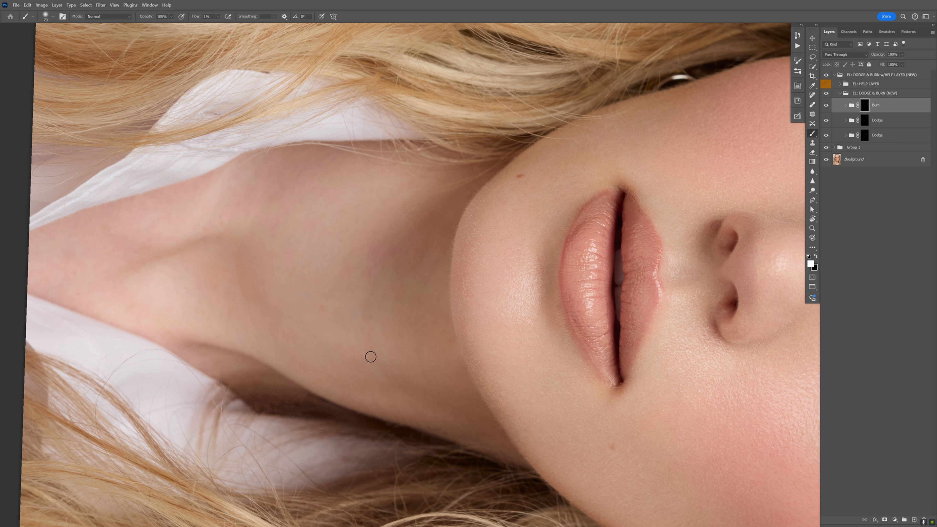
pyautogui.press(']')
pyautogui.press('[')
pyautogui.press('[')
pyautogui.press(']')
pyautogui.press(']')
pyautogui.press(']')
pyautogui.press('[')
pyautogui.press('[')
pyautogui.press(']')
pyautogui.press(']')
pyautogui.press('[')
pyautogui.press('[')
pyautogui.moveTo(313, 273); pyautogui.dragTo(327, 268)
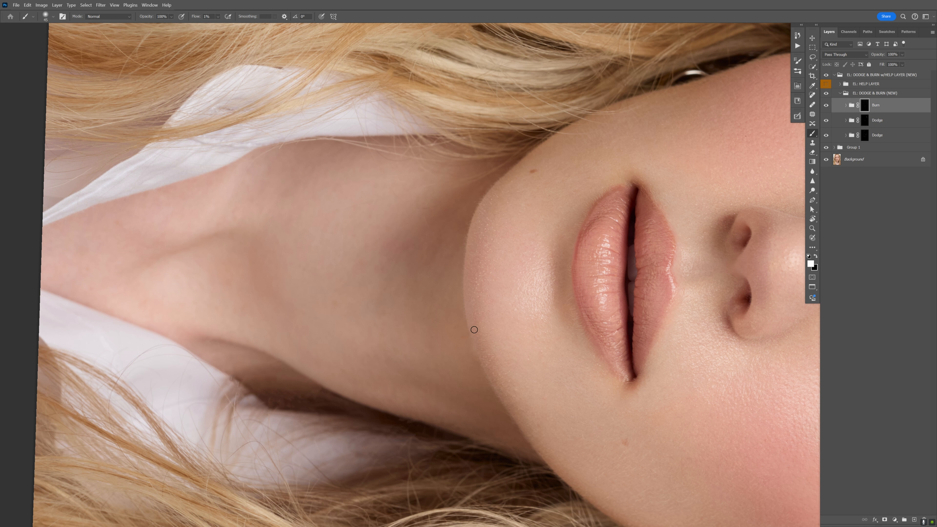
# - Switch to the lower Dodge group's mask and lighten the dark patches across the neck, repeatedly adjusting the brush size
pyautogui.click(865, 135)
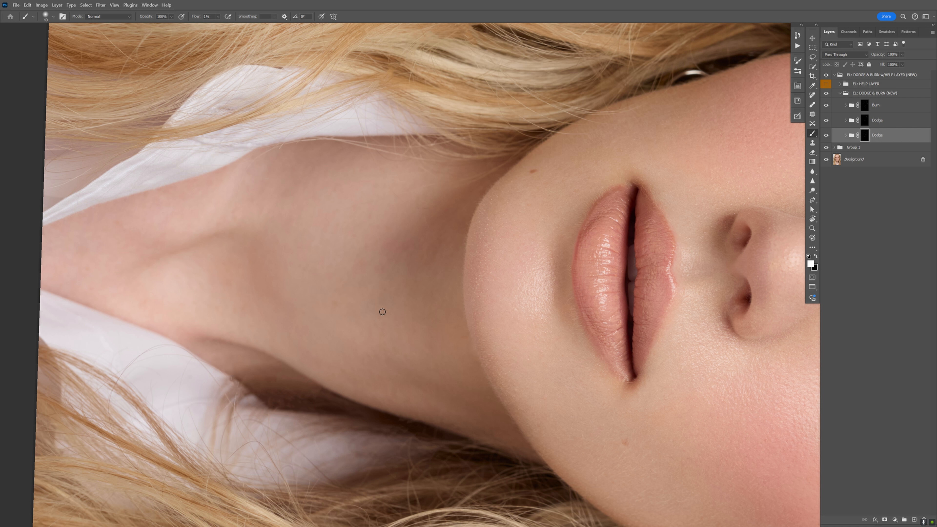
pyautogui.press(']')
pyautogui.press('[')
pyautogui.press('[')
pyautogui.press(']')
pyautogui.press('[')
pyautogui.press('[')
pyautogui.press(']')
pyautogui.press(']')
pyautogui.press(']')
pyautogui.press(']')
pyautogui.press(']')
pyautogui.press(']')
pyautogui.press('[')
pyautogui.press('[')
pyautogui.press('[')
pyautogui.press('[')
pyautogui.press(']')
pyautogui.press(']')
pyautogui.press('[')
pyautogui.press(']')
pyautogui.press(']')
pyautogui.press(']')
pyautogui.press(']')
pyautogui.press(']')
pyautogui.press('[')
pyautogui.press('[')
pyautogui.press('[')
pyautogui.press('[')
pyautogui.press('[')
pyautogui.press('[')
pyautogui.press(']')
pyautogui.press(']')
# - Switch back to the Burn mask and darken the bright spots along the jaw edge beside the neck
pyautogui.click(867, 108)
pyautogui.press('[')
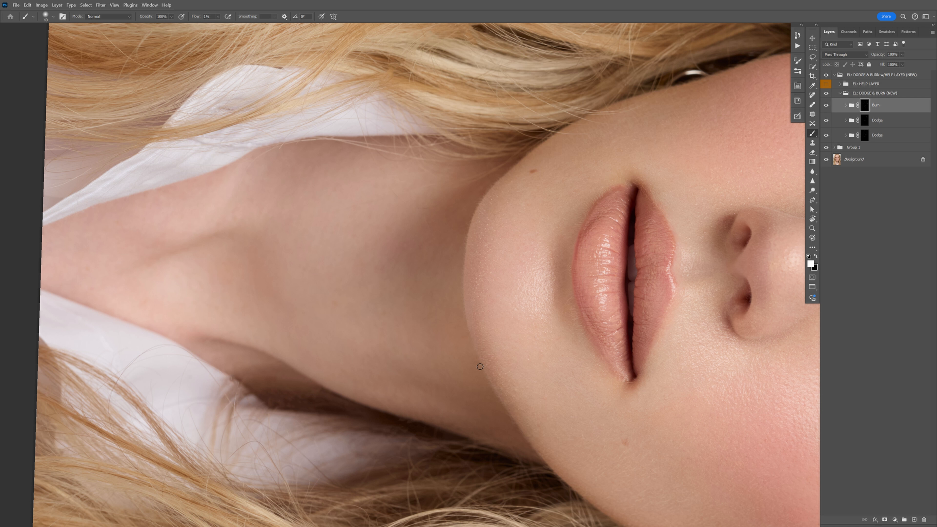
pyautogui.press(']')
# - Reset the canvas rotation and dodge the chin area on the upper Dodge group with a larger brush
pyautogui.press('z')
pyautogui.moveTo(419, 259); pyautogui.dragTo(411, 258)
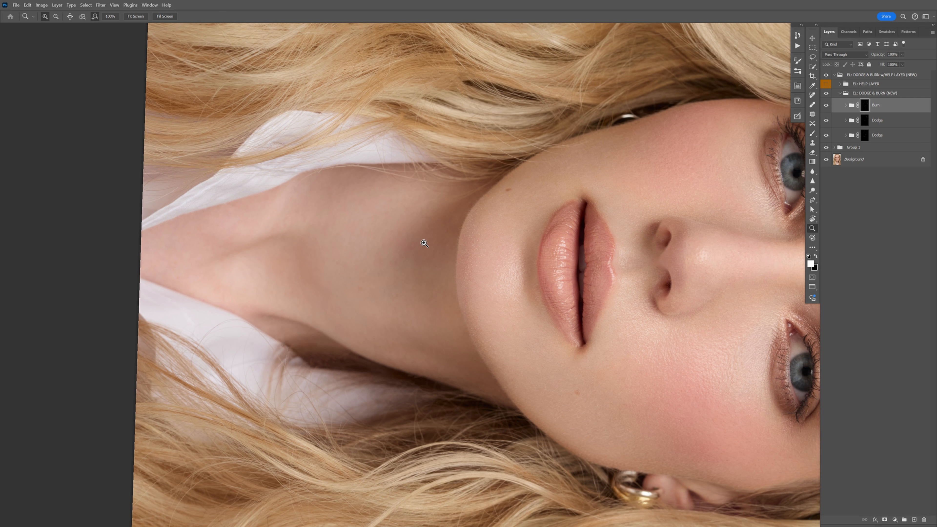
pyautogui.press('r')
pyautogui.press('Escape')
pyautogui.press('z')
pyautogui.moveTo(495, 248); pyautogui.dragTo(476, 263)
pyautogui.moveTo(500, 313); pyautogui.dragTo(493, 295)
pyautogui.click(491, 281)
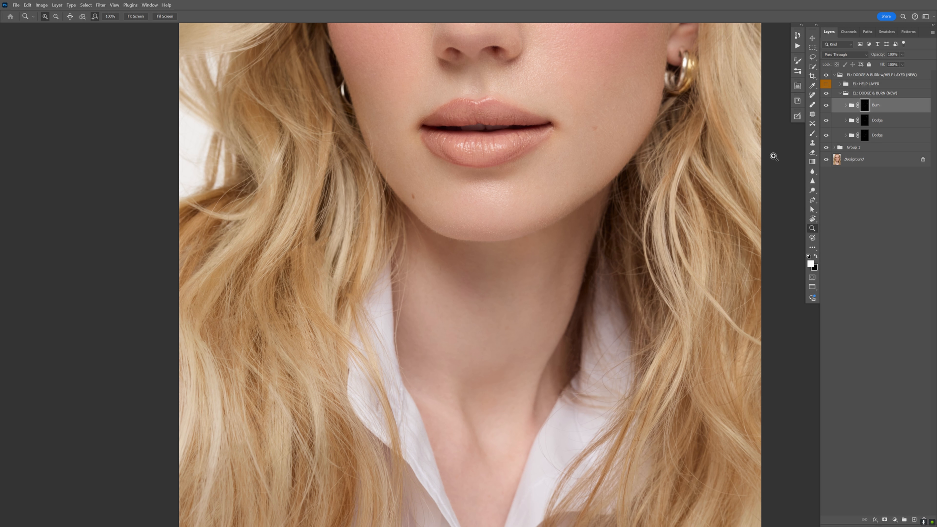
pyautogui.click(853, 127)
pyautogui.press('b')
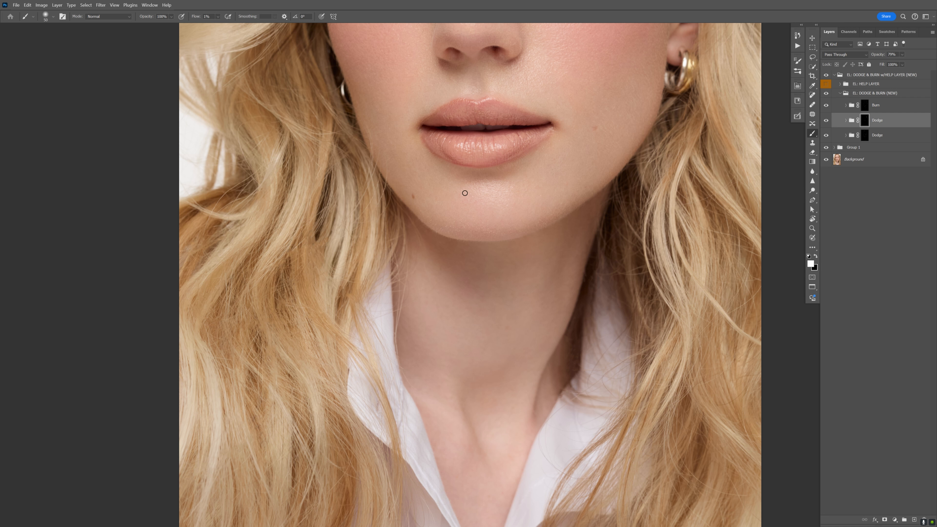
pyautogui.press(']')
# - Dodge the jawline and the neck shadows below the chin on the upper Dodge group, varying the brush size
pyautogui.press('z')
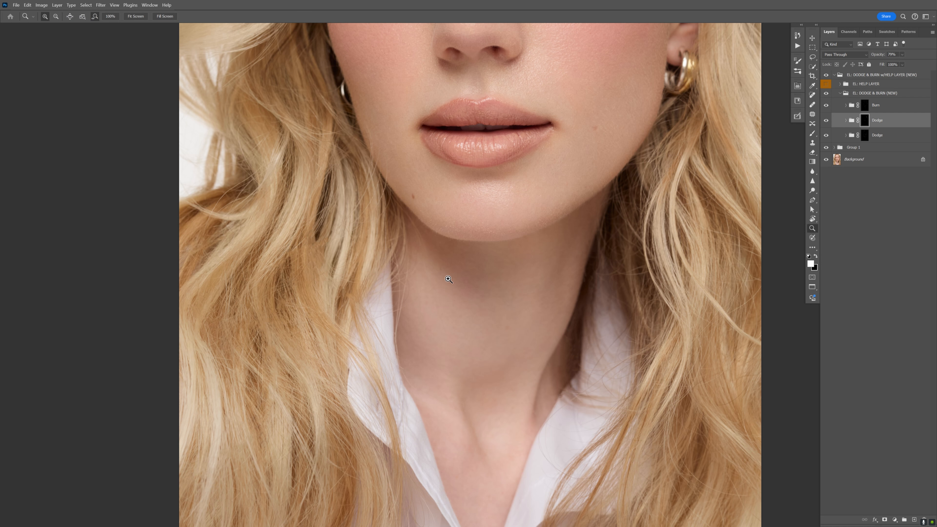
pyautogui.click(451, 270)
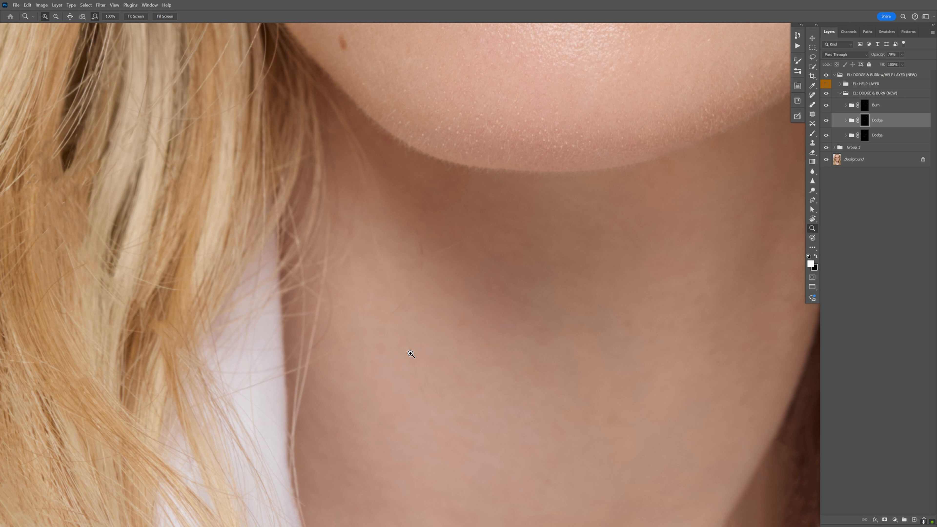
pyautogui.press('space')
pyautogui.moveTo(480, 240); pyautogui.dragTo(405, 138)
pyautogui.moveTo(597, 297); pyautogui.dragTo(555, 272)
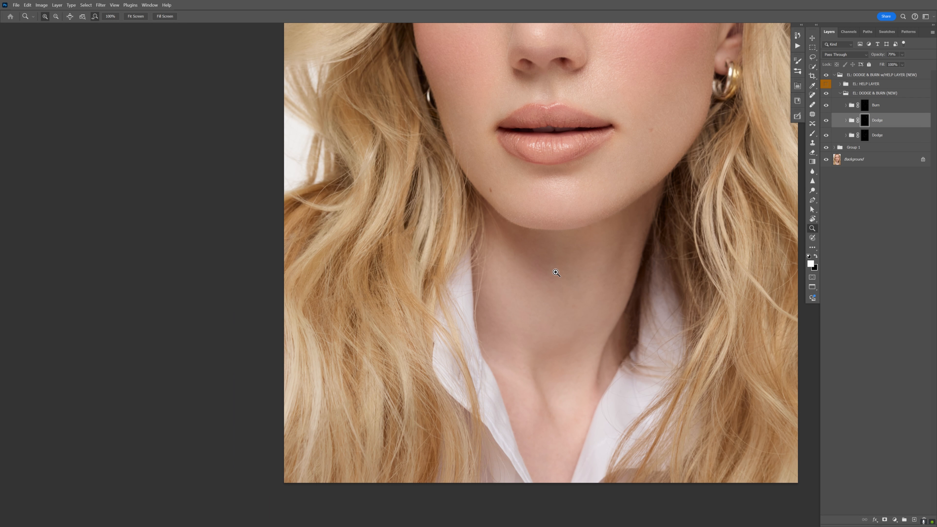
pyautogui.press('b')
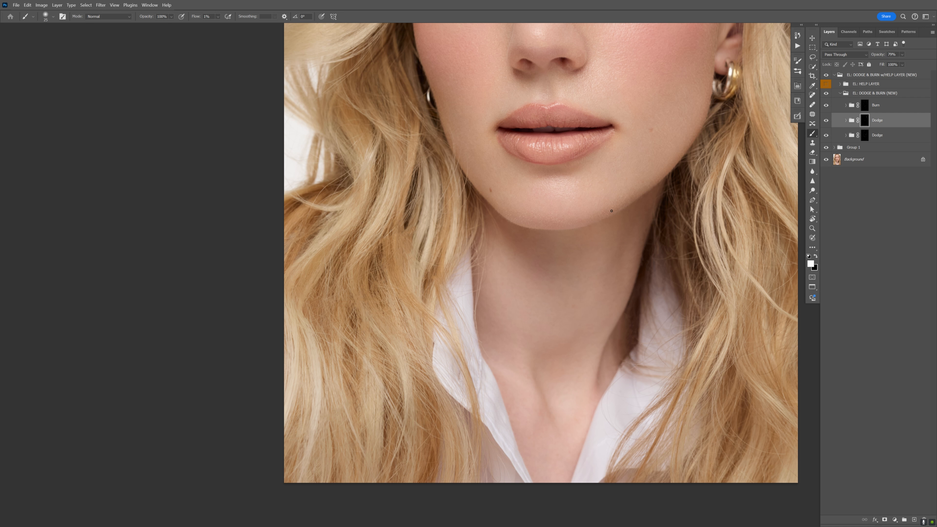
pyautogui.press(']')
pyautogui.press(']')
pyautogui.press(']')
pyautogui.press(']')
pyautogui.press('[')
pyautogui.press('[')
# - Dodge the dark edge of the neck beside the hair up close with a small brush
pyautogui.press('z')
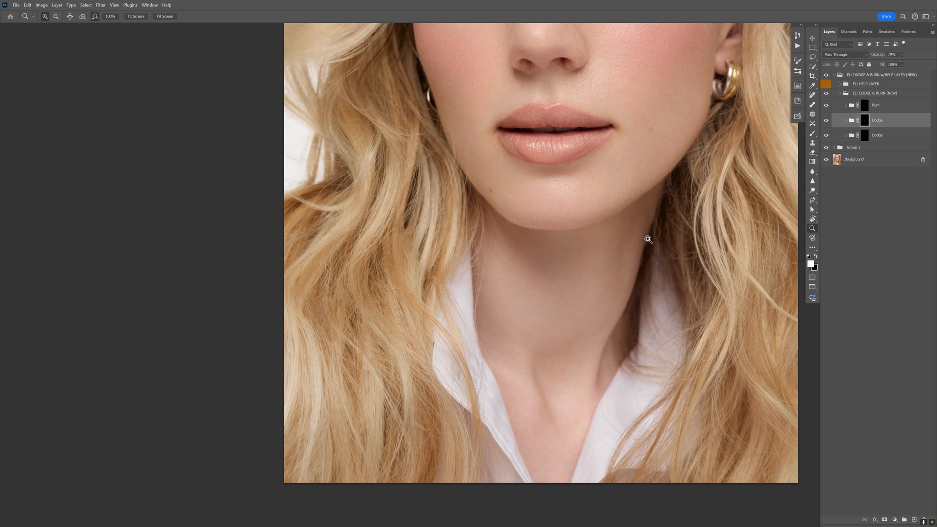
pyautogui.click(647, 233)
pyautogui.click(657, 233)
pyautogui.click(662, 233)
pyautogui.press('b')
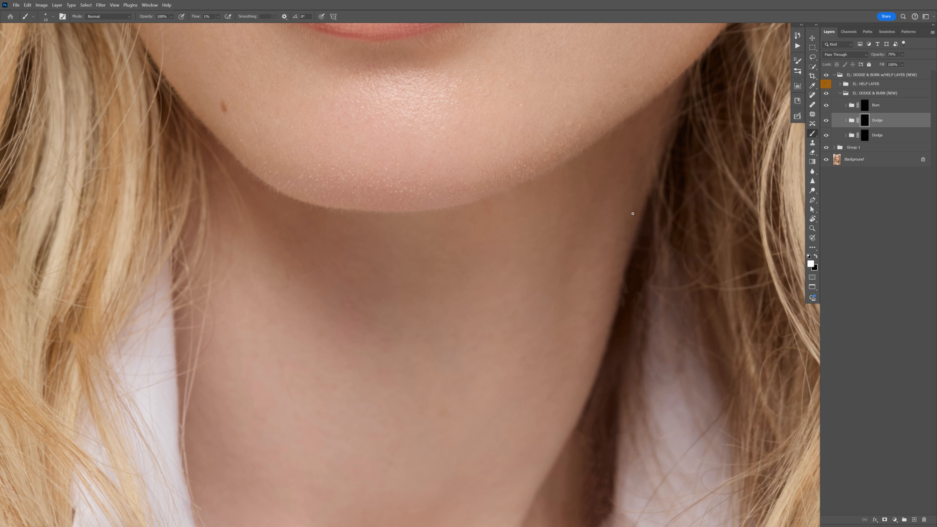
pyautogui.press(']')
pyautogui.press('[')
pyautogui.press(']')
# - Darken the neck's edge beside the hair on the Burn mask and lighten around it on the upper Dodge group with larger brushes
pyautogui.click(865, 101)
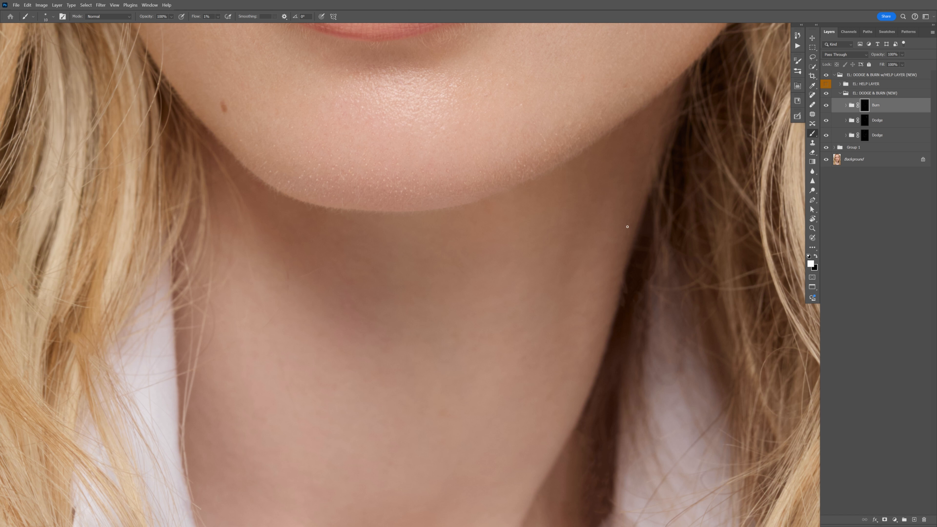
pyautogui.press(']')
pyautogui.click(849, 120)
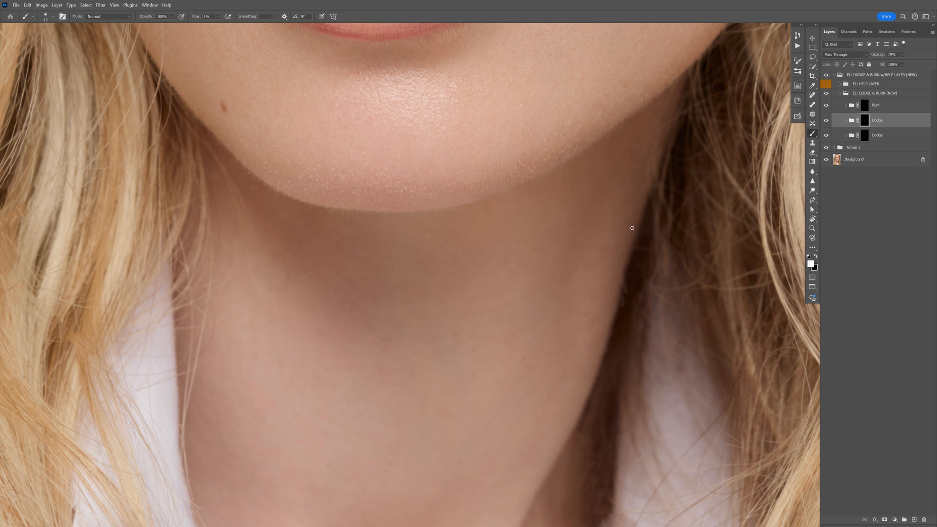
pyautogui.press(']')
pyautogui.press(']')
pyautogui.press(']')
pyautogui.press(']')
pyautogui.press(']')
pyautogui.press(']')
pyautogui.press(']')
pyautogui.press(']')
# - Examine the neck and face tones across the whole portrait
pyautogui.press('z')
pyautogui.moveTo(565, 236); pyautogui.dragTo(553, 238)
pyautogui.press('space')
pyautogui.moveTo(550, 243); pyautogui.dragTo(486, 276)
pyautogui.moveTo(507, 234); pyautogui.dragTo(501, 230)
pyautogui.click(465, 275)
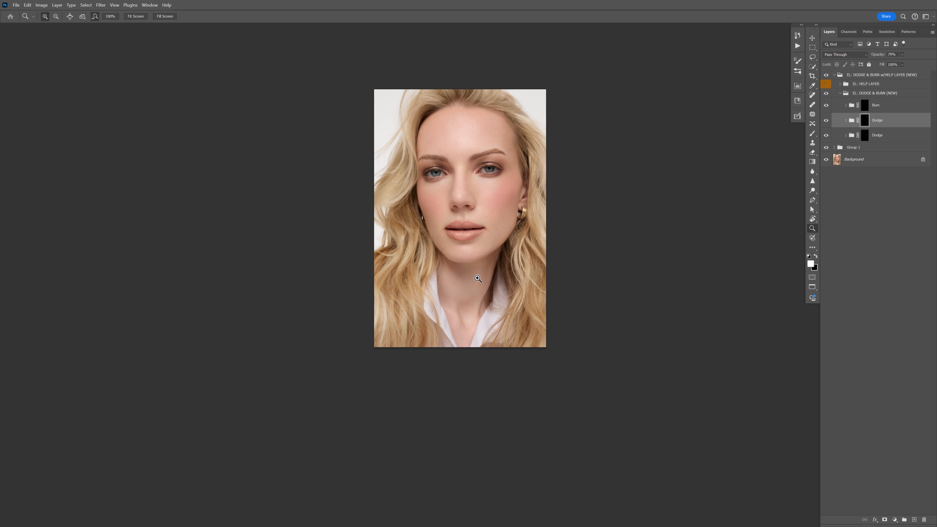
pyautogui.click(463, 274)
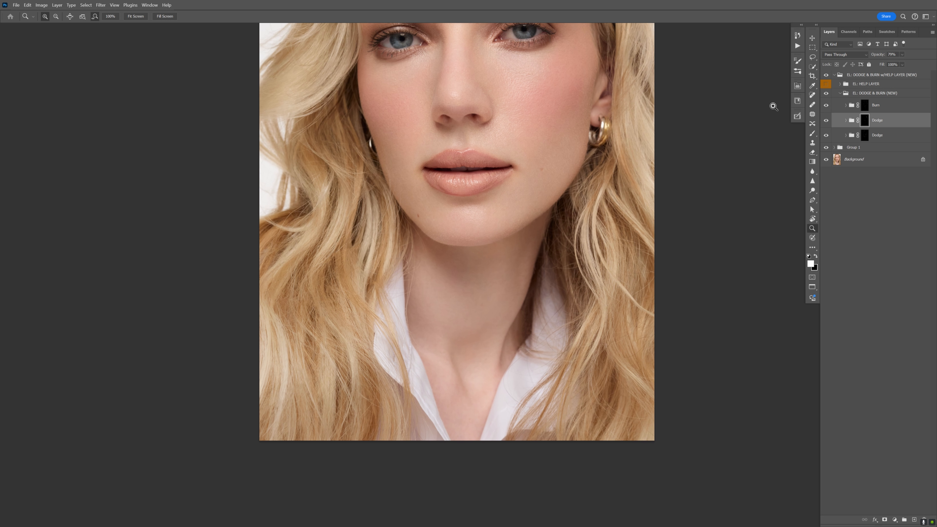
# - Expand Group 1 and heal blemishes on the neck's left side on the upper BLANK LAYER with the Spot Healing Brush
pyautogui.click(834, 148)
pyautogui.click(852, 163)
pyautogui.click(476, 298)
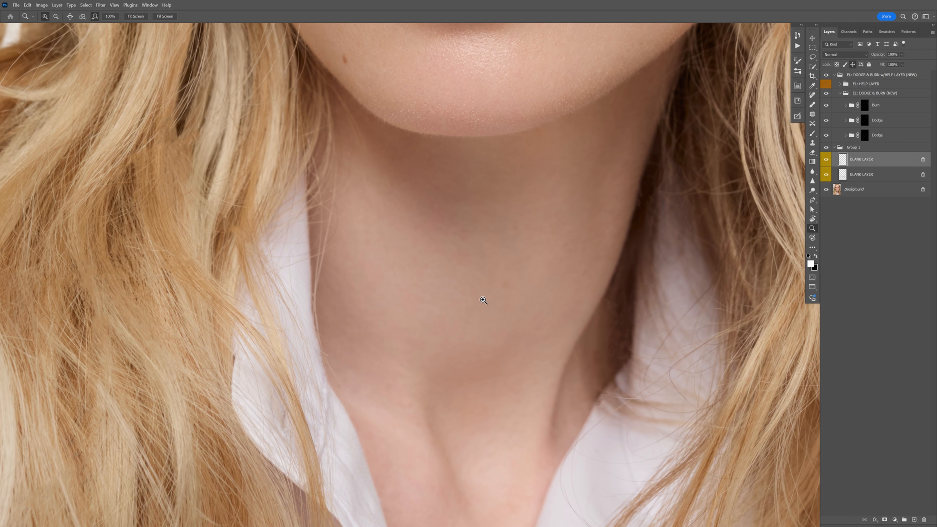
pyautogui.press('j')
pyautogui.press(']')
pyautogui.moveTo(405, 156)
pyautogui.mouseDown()
pyautogui.moveTo(378, 165)
pyautogui.moveTo(354, 208)
pyautogui.moveTo(363, 202)
pyautogui.moveTo(343, 145)
pyautogui.mouseUp()
pyautogui.press(']')
pyautogui.press(']')
pyautogui.press('[')
pyautogui.moveTo(346, 204); pyautogui.dragTo(339, 184)
pyautogui.moveTo(369, 223)
pyautogui.mouseDown()
pyautogui.moveTo(384, 280)
pyautogui.moveTo(376, 256)
pyautogui.mouseUp()
# - Heal the remaining small blemishes on the lower neck and below the jaw on the upper BLANK LAYER
pyautogui.press('[')
pyautogui.moveTo(402, 356); pyautogui.dragTo(394, 323)
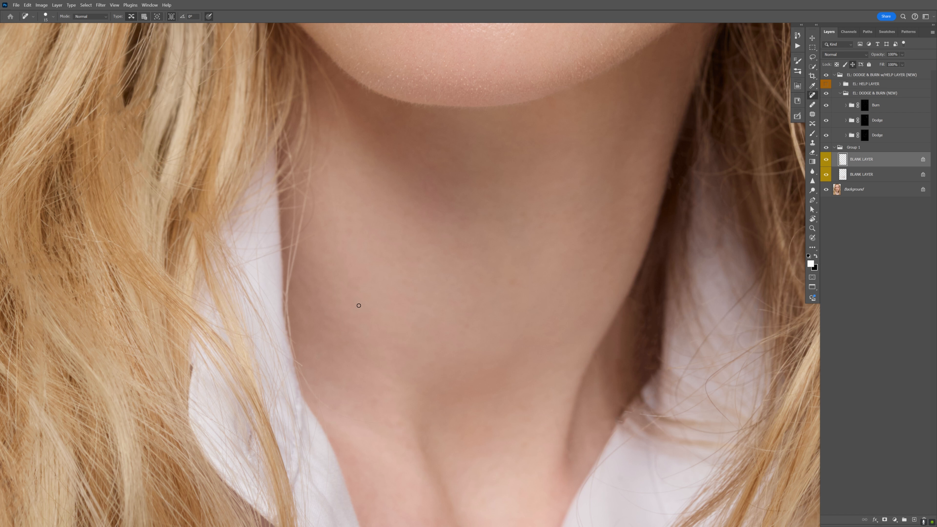
pyautogui.press(']')
pyautogui.moveTo(382, 373); pyautogui.dragTo(401, 375)
pyautogui.press(']')
pyautogui.moveTo(500, 391); pyautogui.dragTo(493, 395)
pyautogui.moveTo(435, 129); pyautogui.dragTo(414, 207)
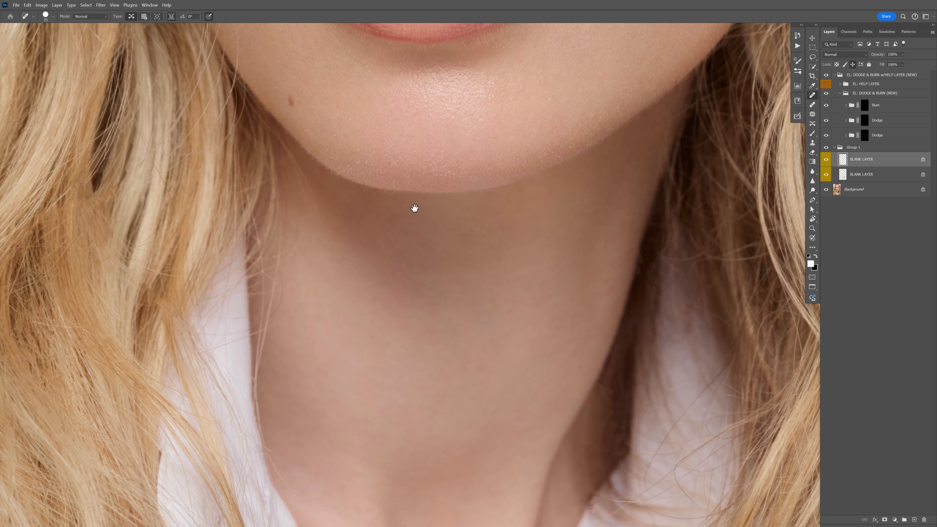
pyautogui.moveTo(587, 189); pyautogui.dragTo(580, 201)
pyautogui.moveTo(578, 194); pyautogui.dragTo(576, 200)
pyautogui.moveTo(376, 152); pyautogui.dragTo(379, 190)
# - Heal small spots across the chin, jaw and area below the lips with a larger Spot Healing Brush
pyautogui.press('z')
pyautogui.moveTo(405, 154); pyautogui.dragTo(385, 154)
pyautogui.moveTo(431, 134); pyautogui.dragTo(443, 217)
pyautogui.click(443, 217)
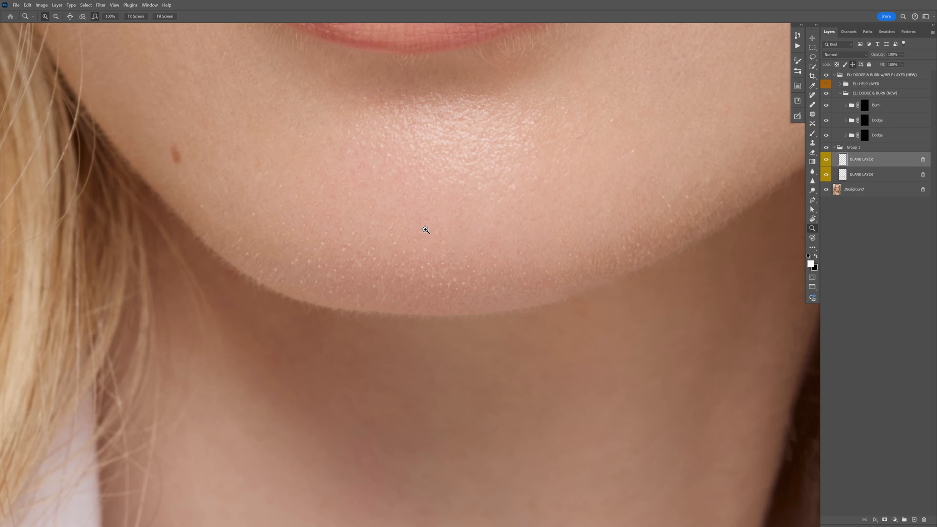
pyautogui.click(428, 238)
pyautogui.press('j')
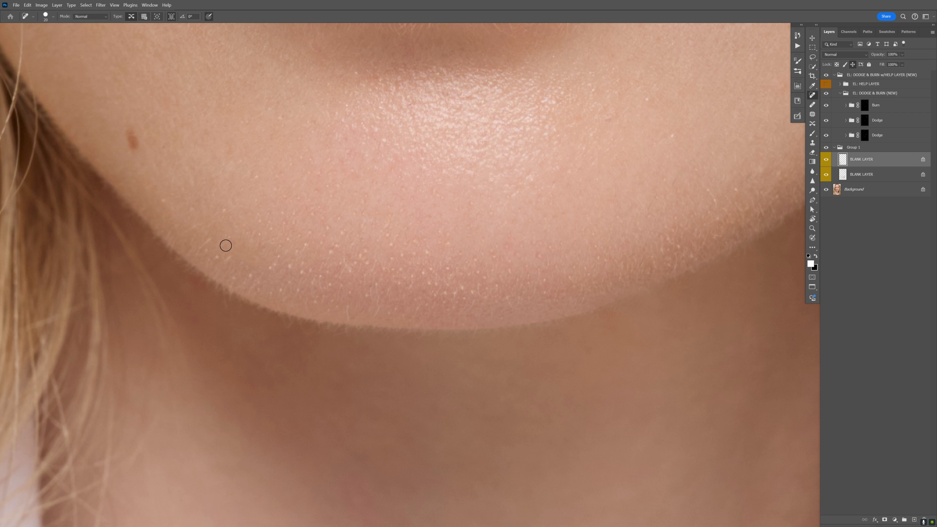
pyautogui.press(']')
pyautogui.press(']')
pyautogui.moveTo(343, 254)
pyautogui.mouseDown()
pyautogui.moveTo(351, 272)
pyautogui.moveTo(335, 245)
pyautogui.mouseUp()
pyautogui.moveTo(443, 240); pyautogui.dragTo(443, 239)
pyautogui.moveTo(551, 247); pyautogui.dragTo(553, 252)
pyautogui.click(653, 141)
pyautogui.click(654, 200)
pyautogui.click(284, 219)
pyautogui.click(241, 233)
pyautogui.click(245, 119)
pyautogui.click(268, 113)
pyautogui.moveTo(366, 68); pyautogui.dragTo(366, 68)
pyautogui.moveTo(603, 119); pyautogui.dragTo(602, 119)
pyautogui.moveTo(367, 296); pyautogui.dragTo(366, 296)
pyautogui.moveTo(479, 325); pyautogui.dragTo(472, 339)
pyautogui.moveTo(732, 253); pyautogui.dragTo(523, 272)
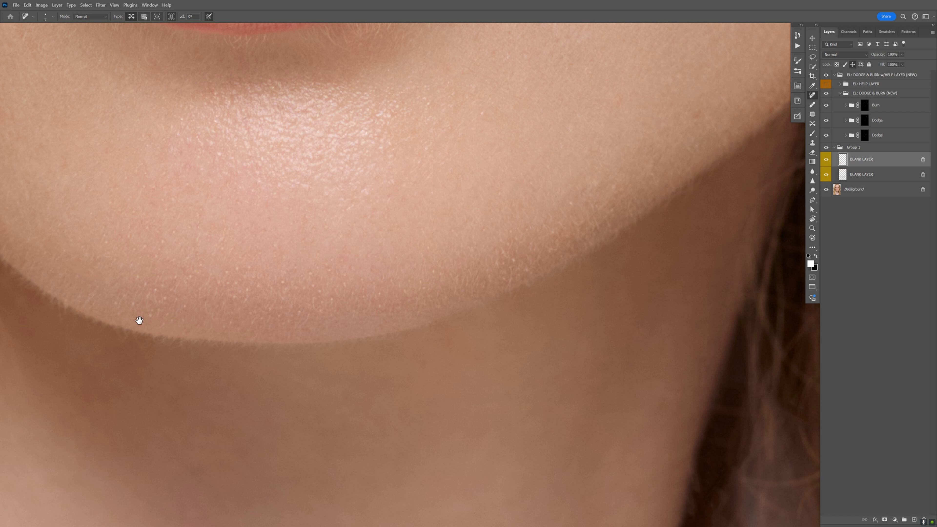
# - Examine the chin, jawline and lips both in the full portrait and up close
pyautogui.moveTo(174, 320); pyautogui.dragTo(234, 341)
pyautogui.press('z')
pyautogui.moveTo(316, 318); pyautogui.dragTo(300, 298)
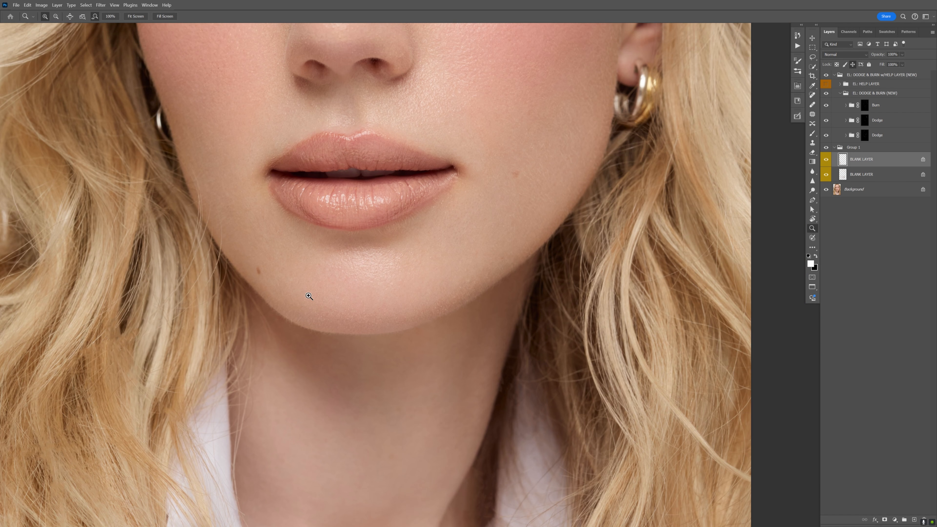
pyautogui.scroll(-3, 326, 286)
pyautogui.scroll(-3, 422, 259)
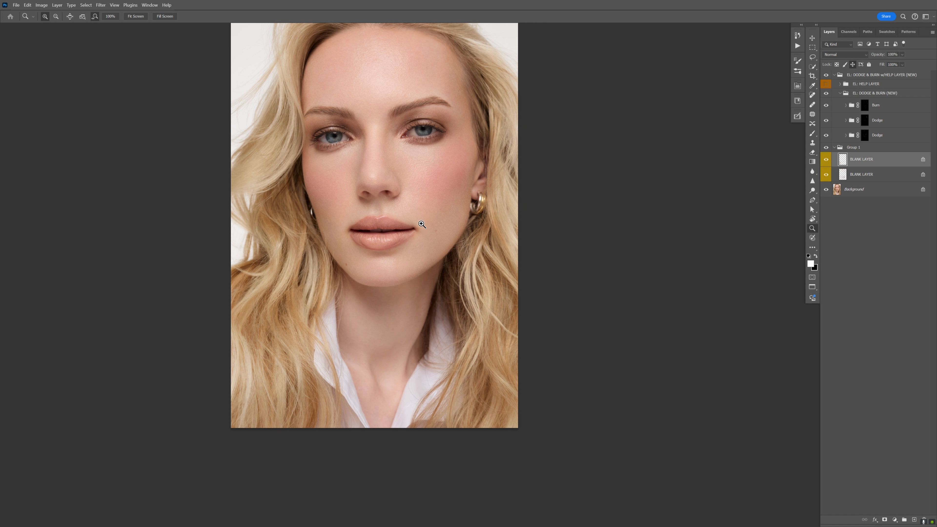
pyautogui.scroll(4, 409, 208)
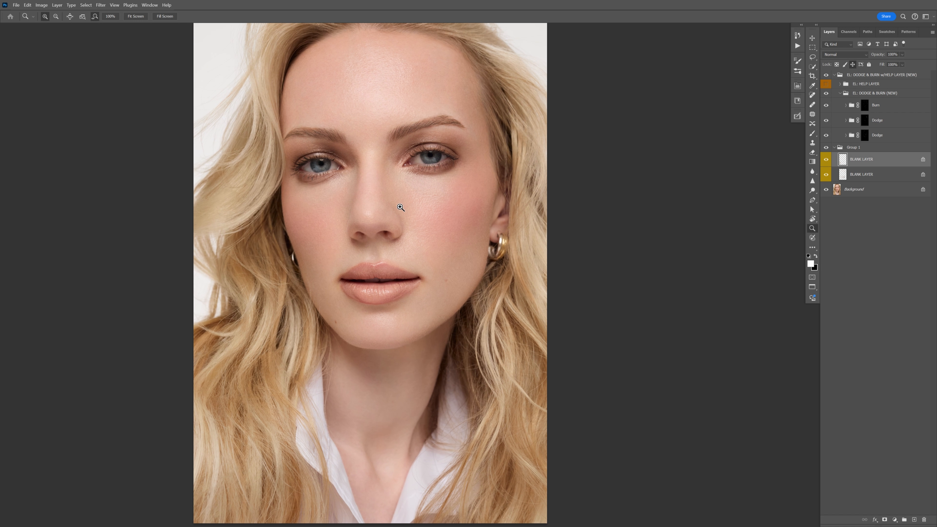
pyautogui.moveTo(414, 192); pyautogui.dragTo(438, 275)
pyautogui.moveTo(504, 310); pyautogui.dragTo(522, 307)
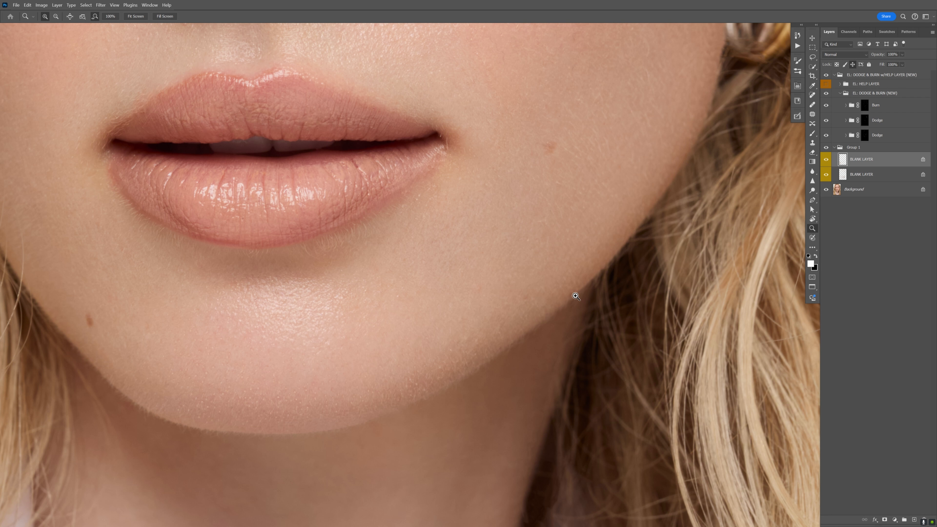
pyautogui.moveTo(172, 310); pyautogui.dragTo(138, 308)
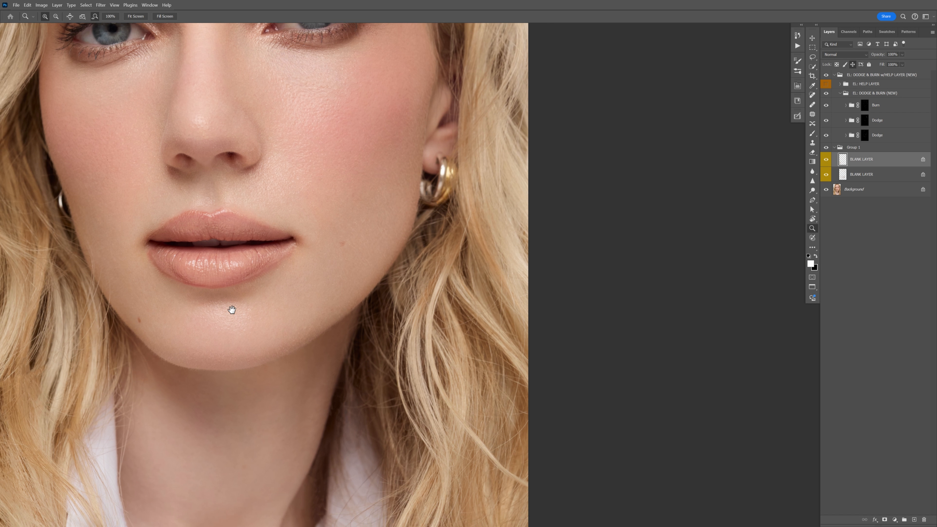
pyautogui.moveTo(220, 233); pyautogui.dragTo(266, 265)
pyautogui.click(208, 345)
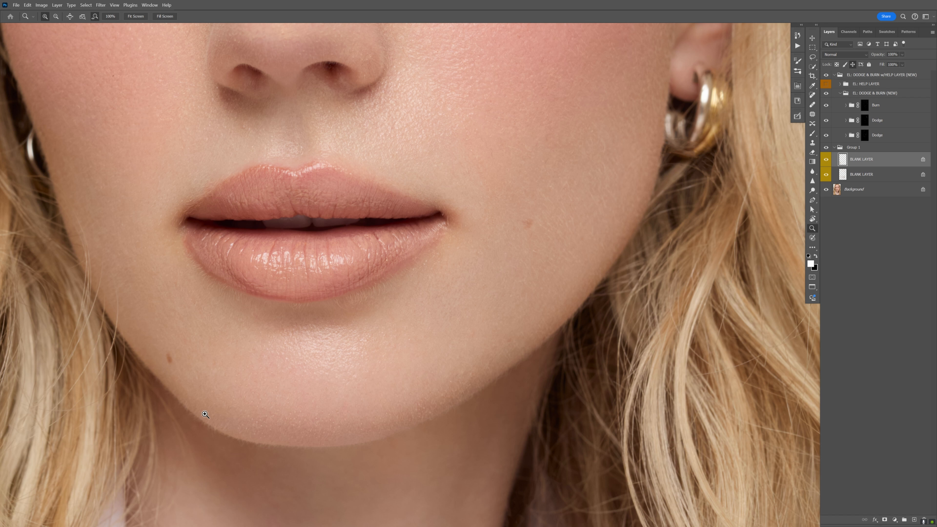
# - Set up the Clone Stamp with a small brush, 30% flow and sampling from Current & Below
pyautogui.click(379, 424)
pyautogui.press('s')
pyautogui.press(']')
pyautogui.press(']')
pyautogui.press(']')
pyautogui.press(']')
pyautogui.press(']')
pyautogui.press(']')
pyautogui.press(']')
pyautogui.press(']')
pyautogui.press(']')
pyautogui.press(']')
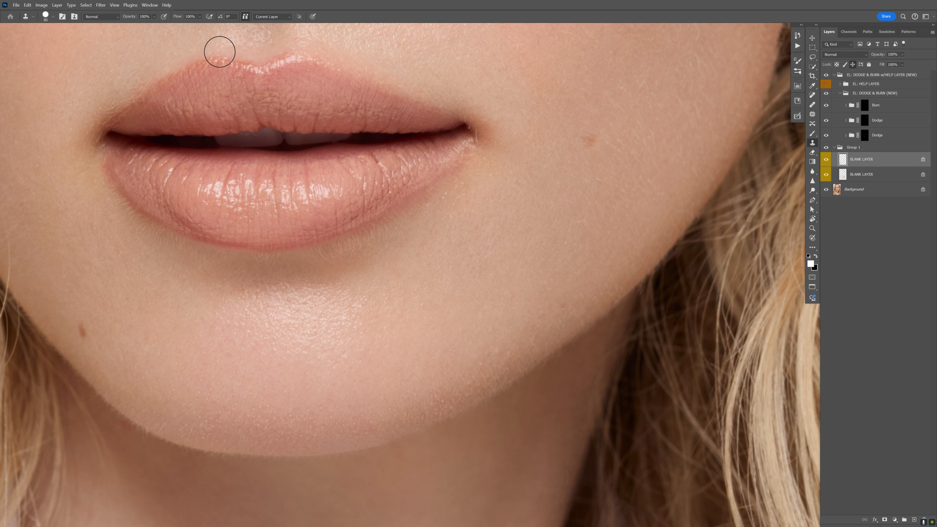
pyautogui.press('3')
pyautogui.press('0')
pyautogui.hotkey('shift', '3')
pyautogui.press('[')
pyautogui.press('[')
pyautogui.press('[')
pyautogui.press('[')
pyautogui.press('[')
pyautogui.press('[')
pyautogui.press('[')
pyautogui.press('[')
pyautogui.keyDown('alt'); pyautogui.click(588, 346); pyautogui.keyUp('alt')
pyautogui.moveTo(581, 339); pyautogui.dragTo(568, 349)
pyautogui.click(277, 17)
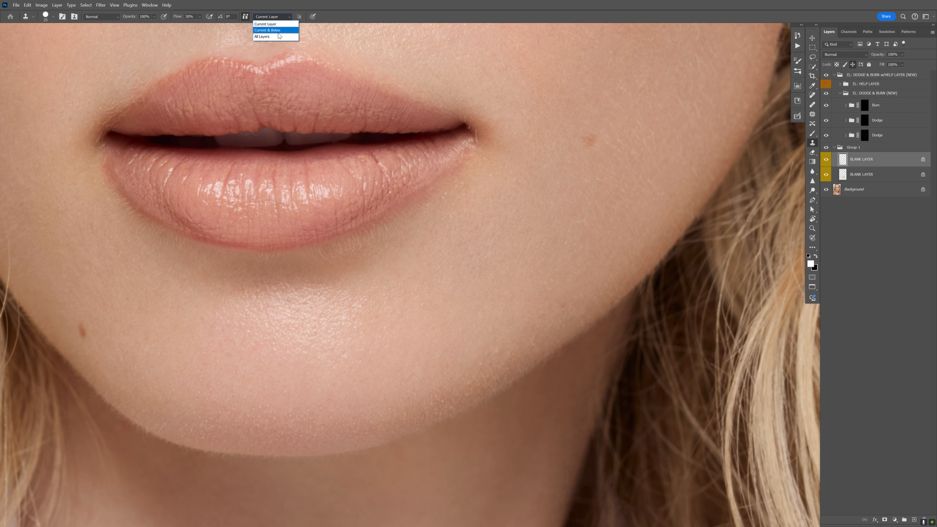
pyautogui.click(280, 31)
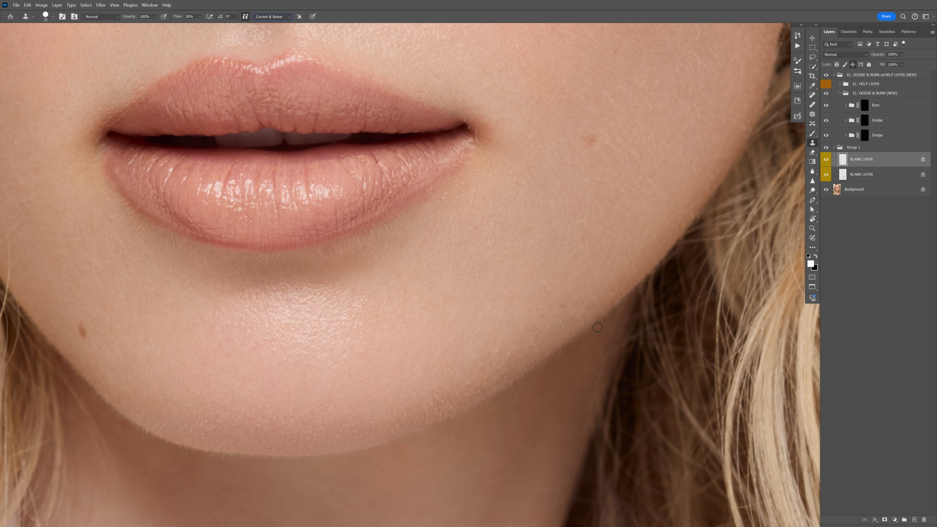
# - Clone nearby skin over the uneven edge of the jawline on the right side of the chin
pyautogui.keyDown('alt'); pyautogui.click(590, 343); pyautogui.keyUp('alt')
pyautogui.press(']')
pyautogui.moveTo(588, 337); pyautogui.dragTo(583, 341)
pyautogui.keyDown('alt'); pyautogui.click(539, 380); pyautogui.keyUp('alt')
pyautogui.moveTo(541, 372); pyautogui.dragTo(427, 434)
pyautogui.keyDown('alt'); pyautogui.click(490, 408); pyautogui.keyUp('alt')
pyautogui.press('[')
pyautogui.keyDown('alt'); pyautogui.click(441, 432); pyautogui.keyUp('alt')
# - Examine the retouched jawline, face and neck across the whole portrait at several magnifications
pyautogui.press('z')
pyautogui.moveTo(538, 248); pyautogui.dragTo(450, 240)
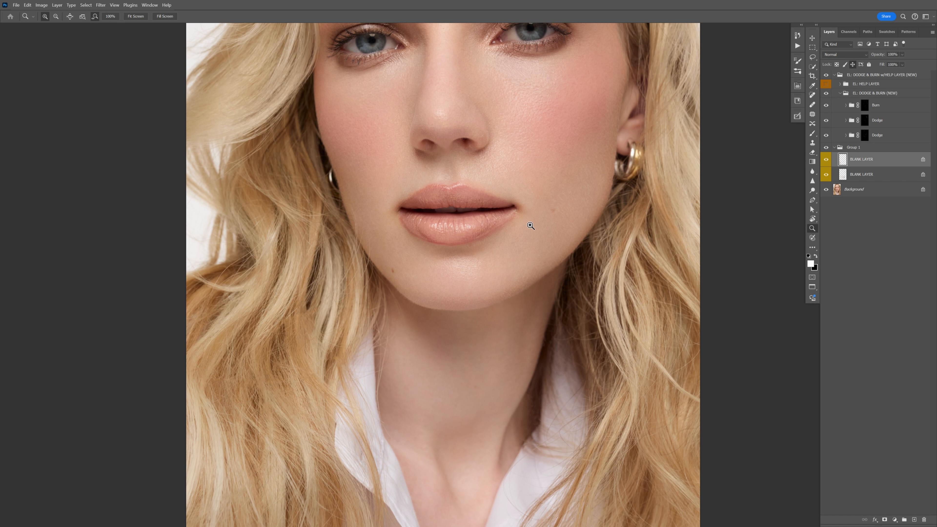
pyautogui.moveTo(549, 156); pyautogui.dragTo(525, 202)
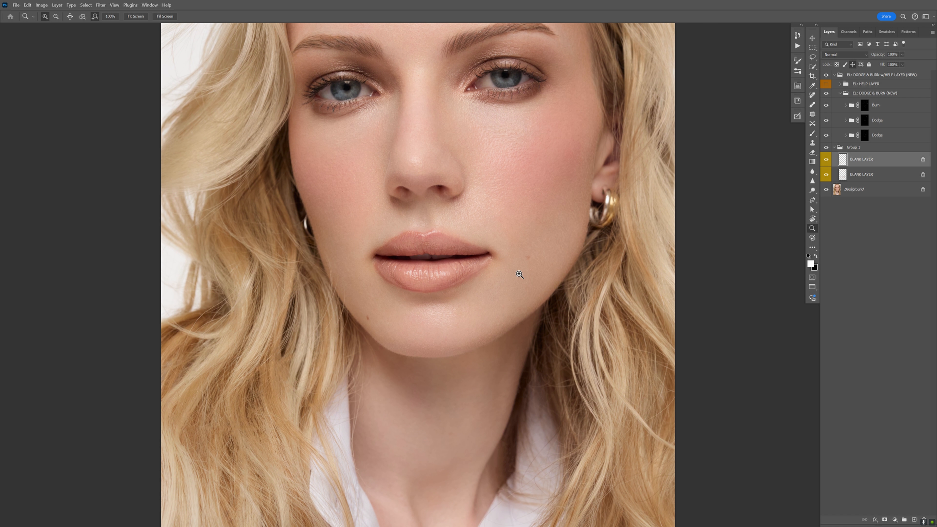
pyautogui.moveTo(531, 265); pyautogui.dragTo(508, 306)
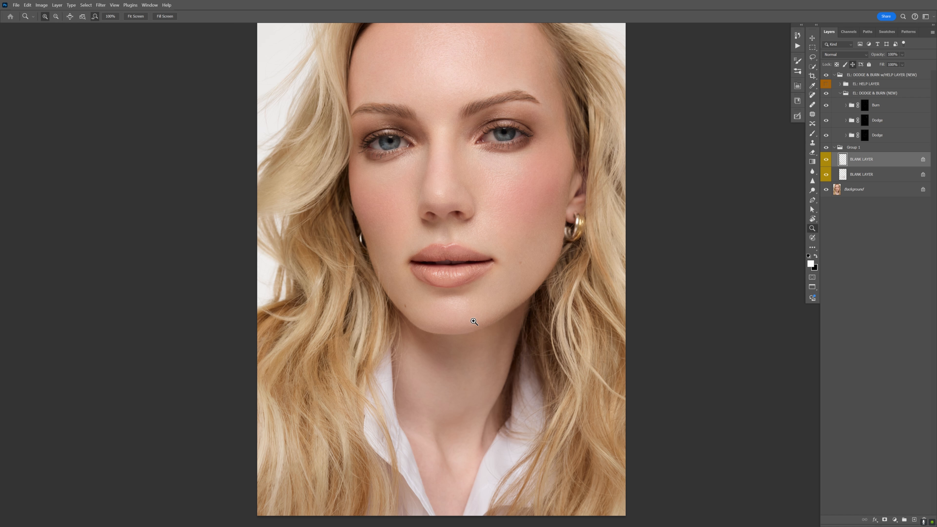
pyautogui.moveTo(465, 339); pyautogui.dragTo(434, 338)
pyautogui.click(480, 342)
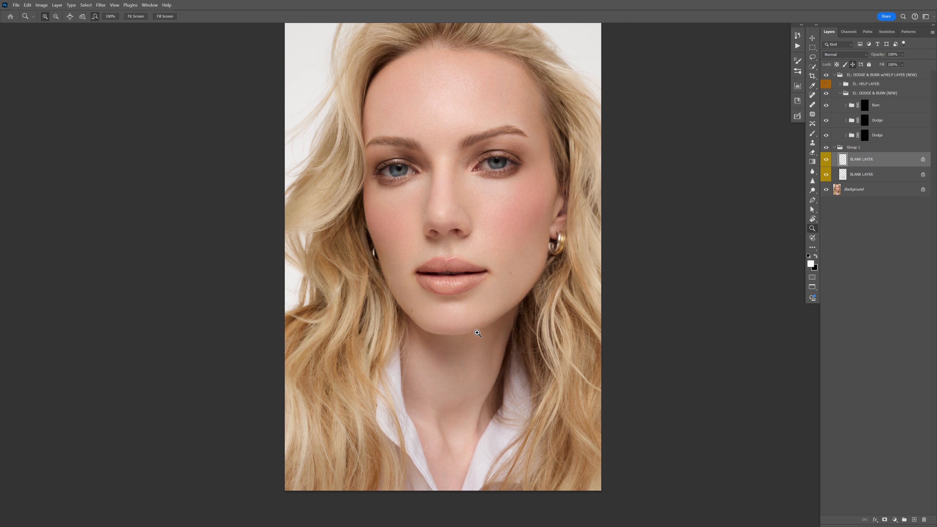
pyautogui.moveTo(475, 355); pyautogui.dragTo(454, 355)
pyautogui.click(470, 392)
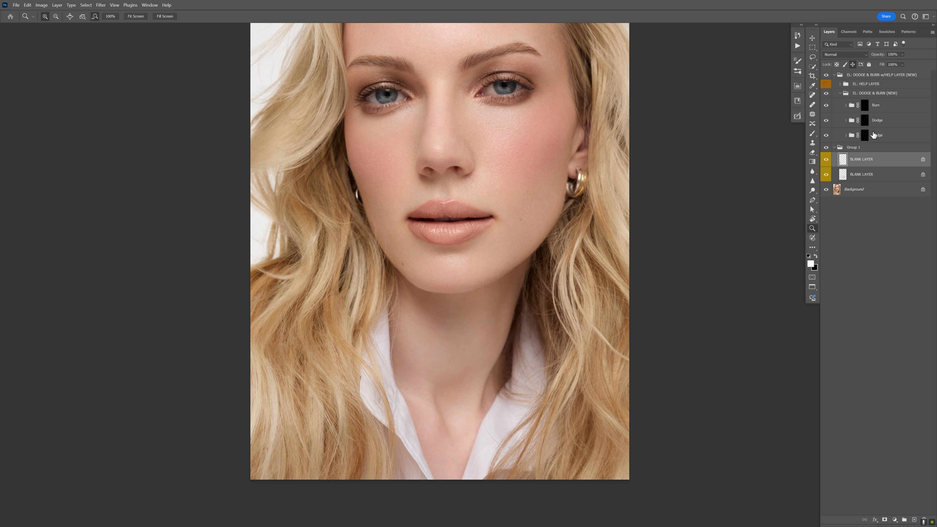
pyautogui.click(866, 127)
pyautogui.press('b')
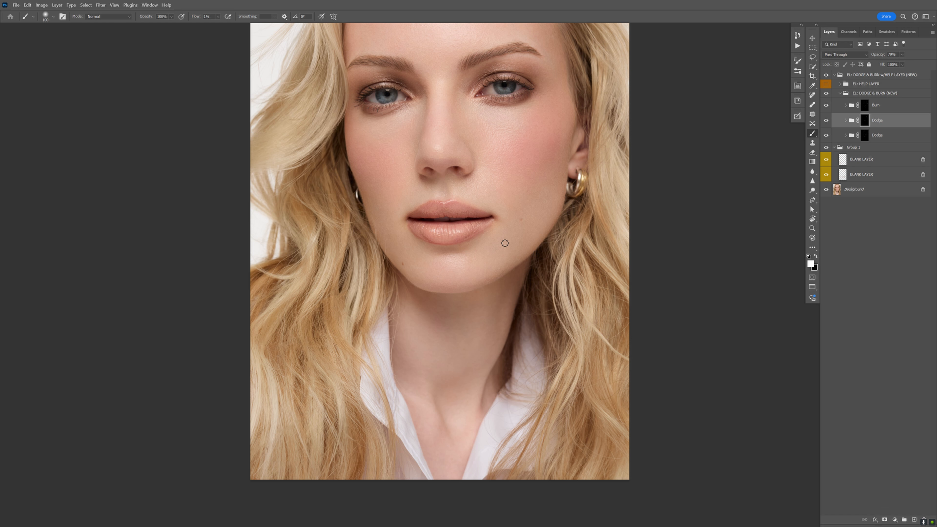
pyautogui.press('z')
pyautogui.keyDown('alt'); pyautogui.click(494, 270); pyautogui.keyUp('alt')
pyautogui.moveTo(514, 231); pyautogui.dragTo(506, 238)
pyautogui.click(477, 206)
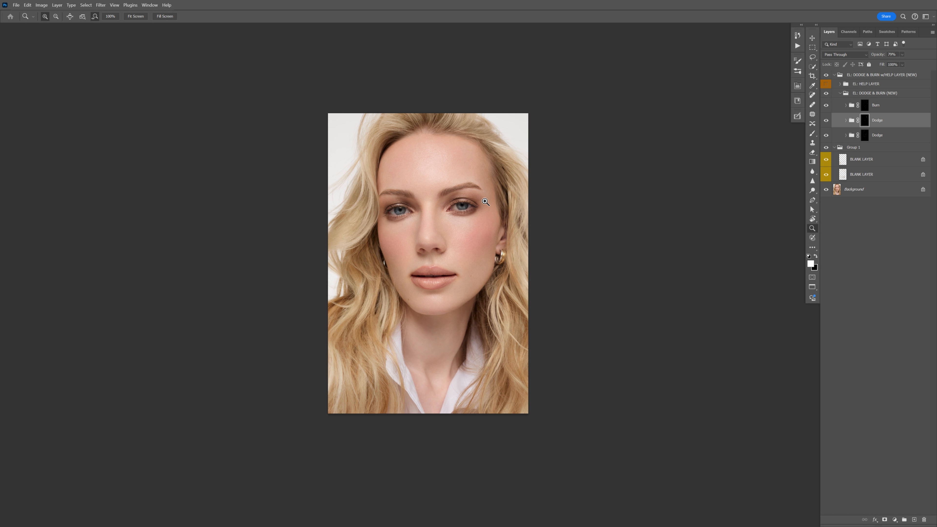
pyautogui.keyDown('alt'); pyautogui.click(477, 206); pyautogui.keyUp('alt')
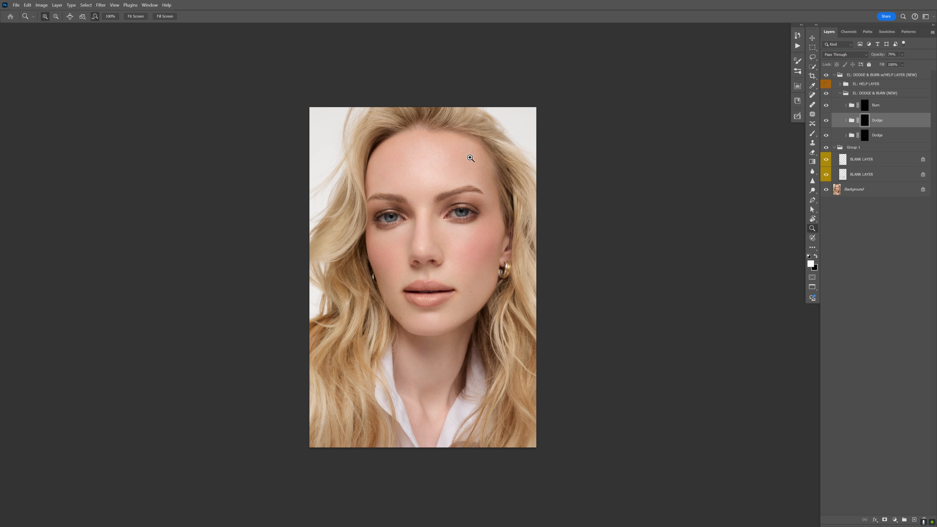
pyautogui.click(462, 227)
pyautogui.click(459, 218)
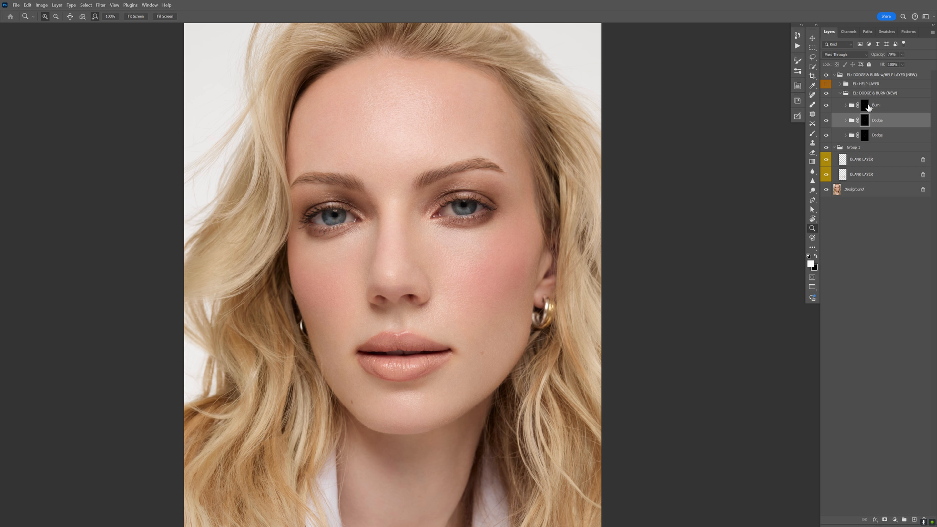
# - Collapse the dodge and burn groups and Group 1, and add a new group above them
pyautogui.click(841, 93)
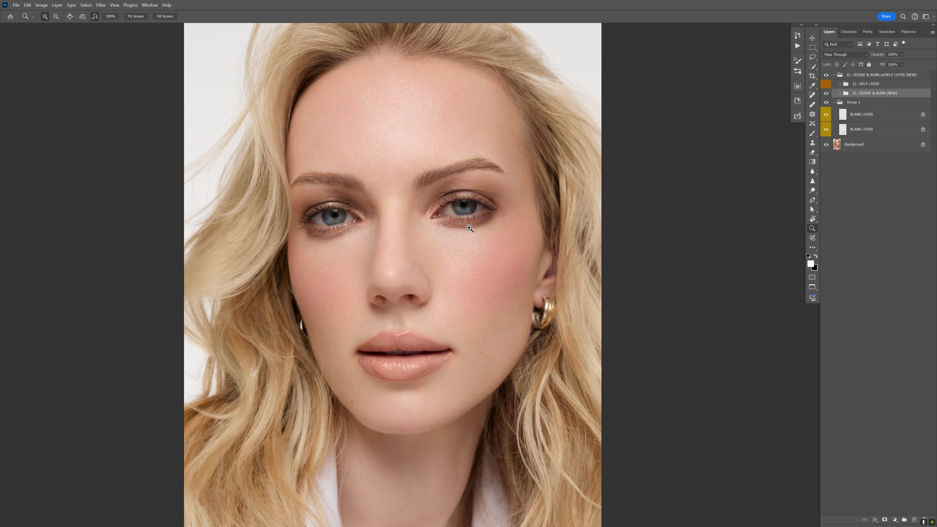
pyautogui.moveTo(470, 229); pyautogui.dragTo(457, 224)
pyautogui.moveTo(383, 229); pyautogui.dragTo(399, 198)
pyautogui.moveTo(630, 184); pyautogui.dragTo(579, 201)
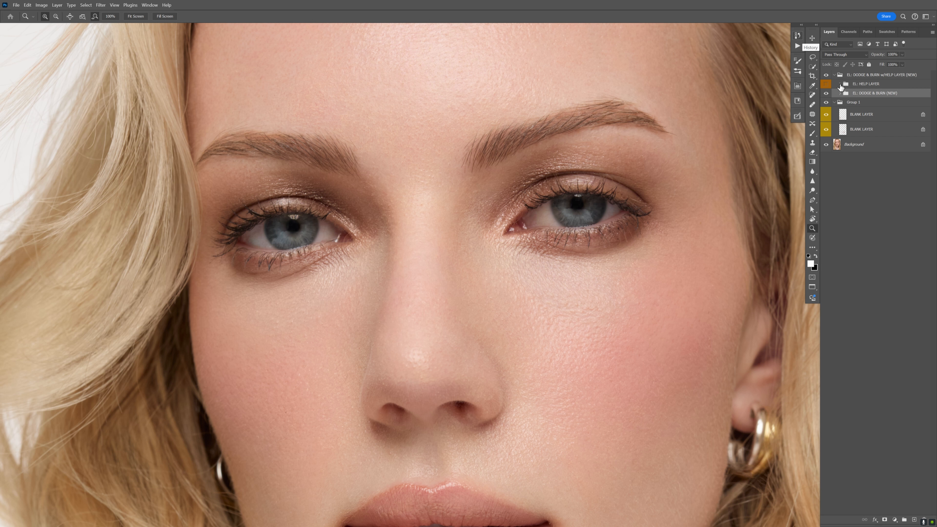
pyautogui.click(834, 75)
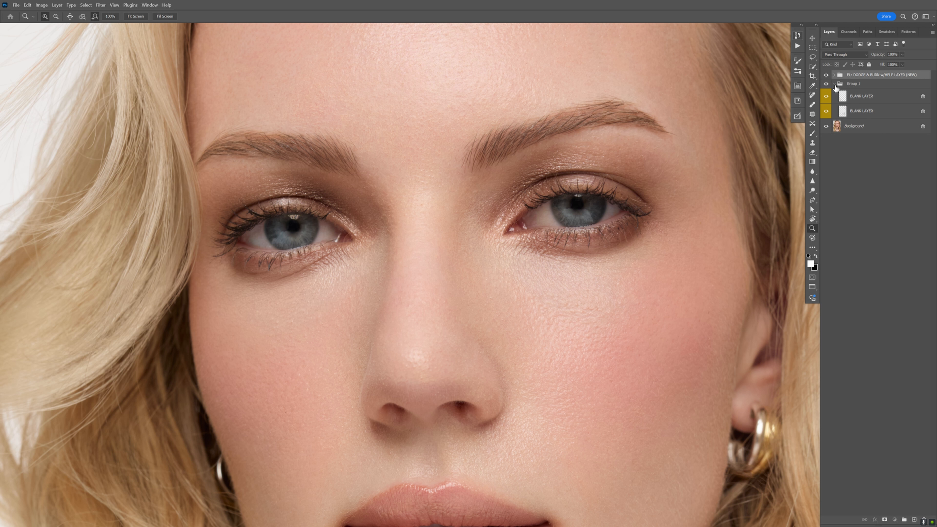
pyautogui.click(834, 84)
pyautogui.click(904, 519)
pyautogui.click(584, 209)
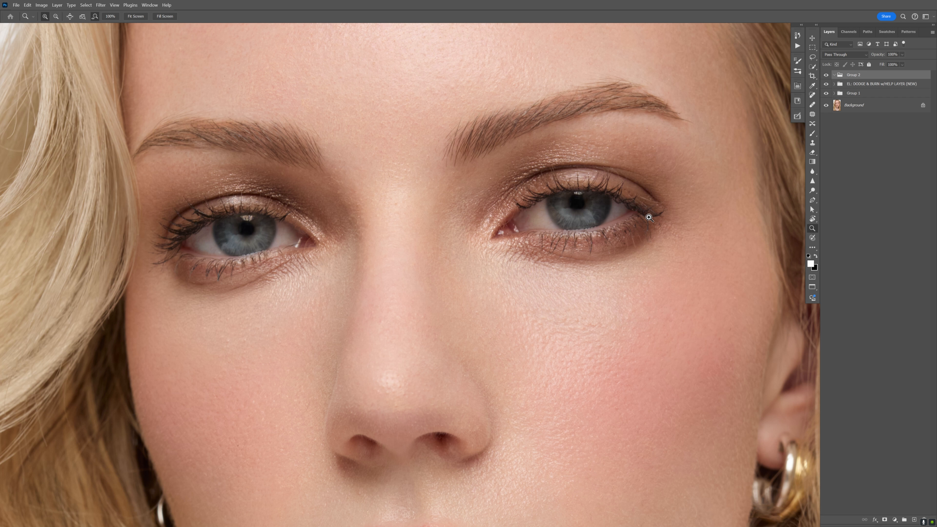
pyautogui.click(895, 519)
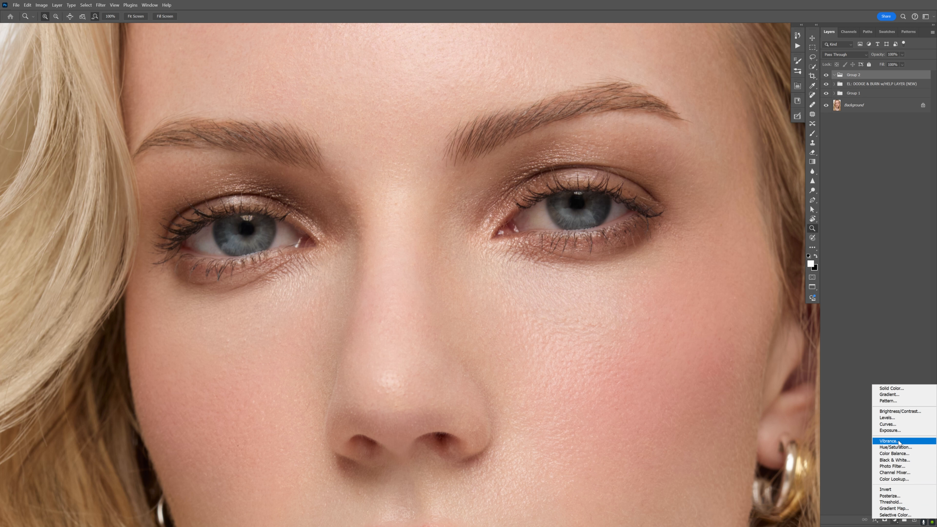
pyautogui.click(898, 453)
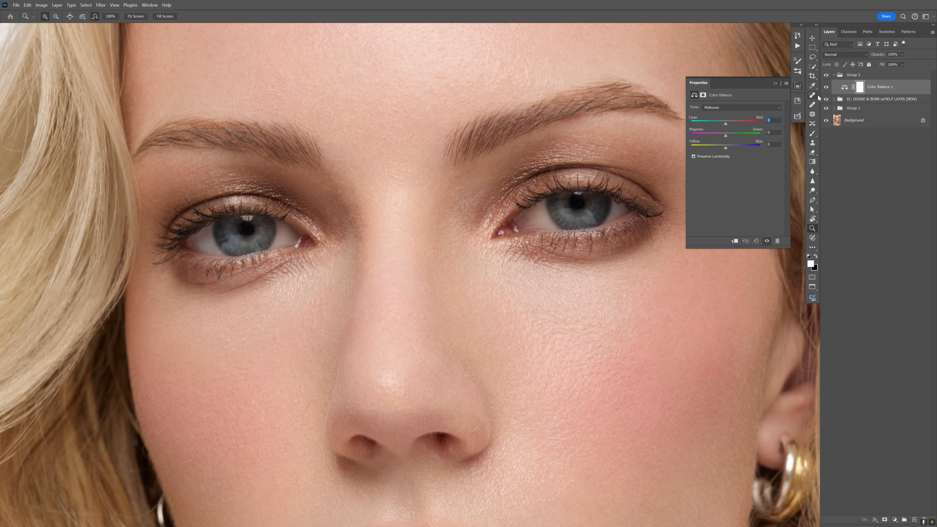
pyautogui.moveTo(880, 88); pyautogui.dragTo(924, 520)
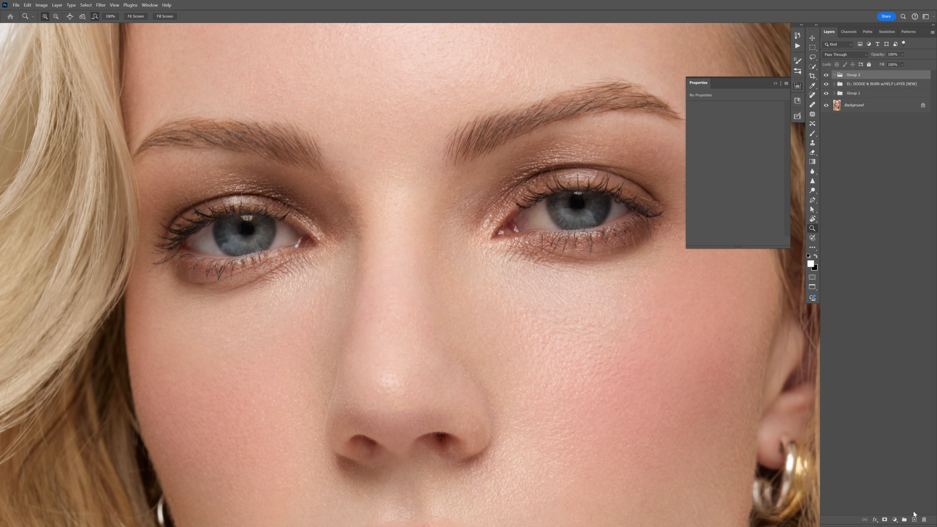
# - Add a Hue/Saturation adjustment in the new group with slightly reduced saturation and invert its mask to black
pyautogui.click(895, 519)
pyautogui.click(896, 446)
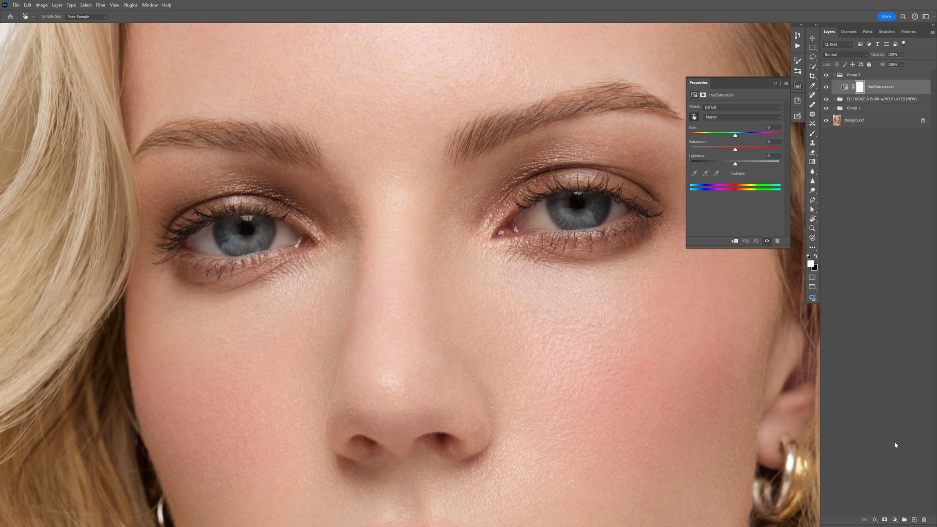
pyautogui.click(536, 225)
pyautogui.moveTo(733, 148); pyautogui.dragTo(729, 148)
pyautogui.hotkey('ctrl', 'i')
pyautogui.click(854, 122)
pyautogui.press('z')
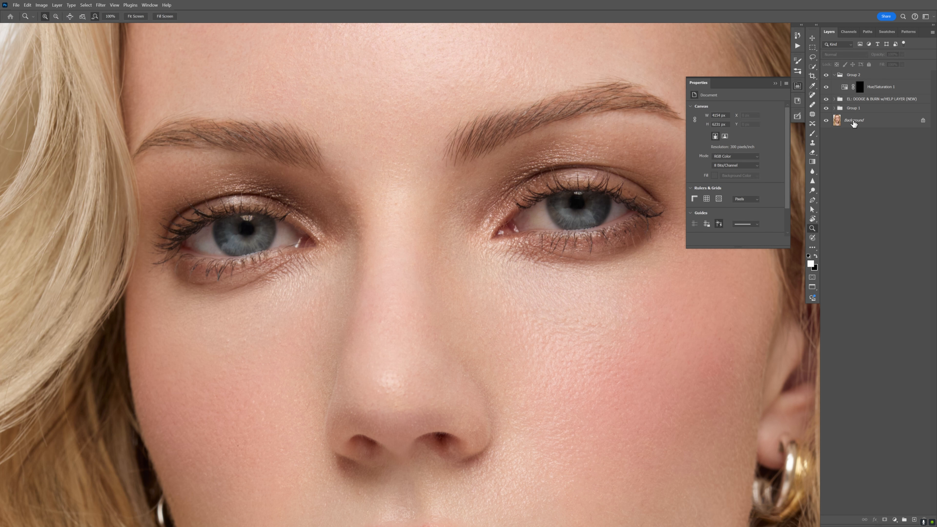
pyautogui.moveTo(797, 85)
pyautogui.mouseDown()
pyautogui.moveTo(785, 93)
pyautogui.moveTo(800, 77)
pyautogui.mouseUp()
# - Paint white on the Hue/Saturation mask over the white of the right-hand eye with a small brush at 10% flow
pyautogui.click(859, 89)
pyautogui.press('b')
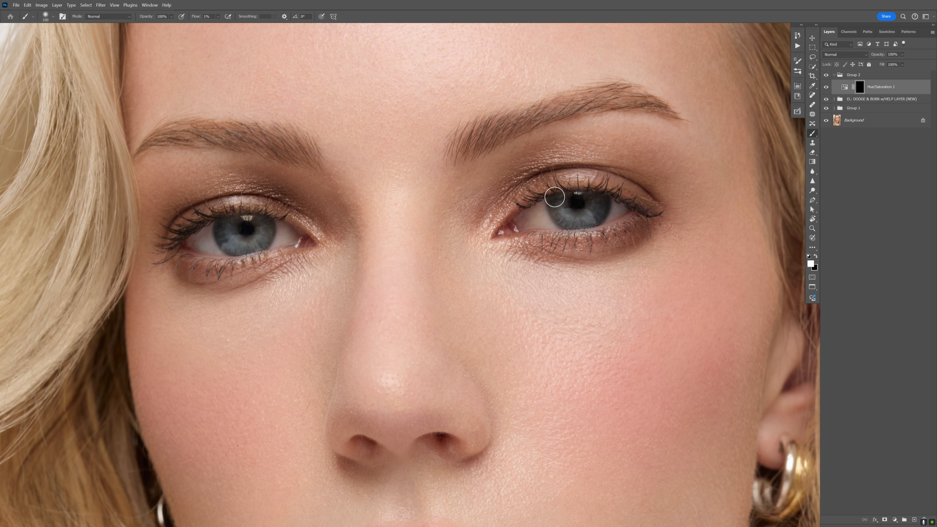
pyautogui.press('[')
pyautogui.press('[')
pyautogui.hotkey('shift', '1')
pyautogui.press('[')
pyautogui.press('[')
pyautogui.moveTo(544, 219); pyautogui.dragTo(531, 217)
pyautogui.press('[')
pyautogui.press('[')
pyautogui.press('[')
pyautogui.press('[')
pyautogui.press(']')
pyautogui.press('[')
pyautogui.press('[')
pyautogui.press('[')
pyautogui.press('z')
pyautogui.moveTo(598, 153); pyautogui.dragTo(560, 152)
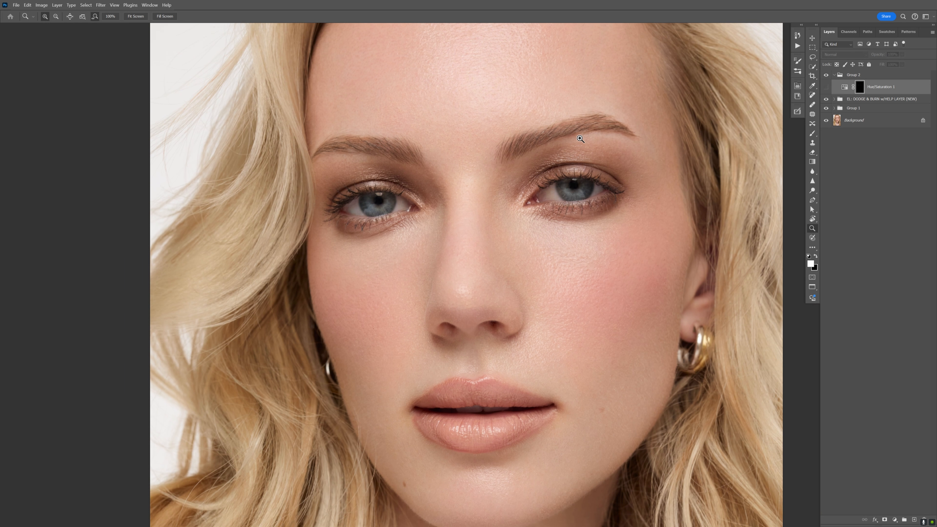
pyautogui.click(568, 181)
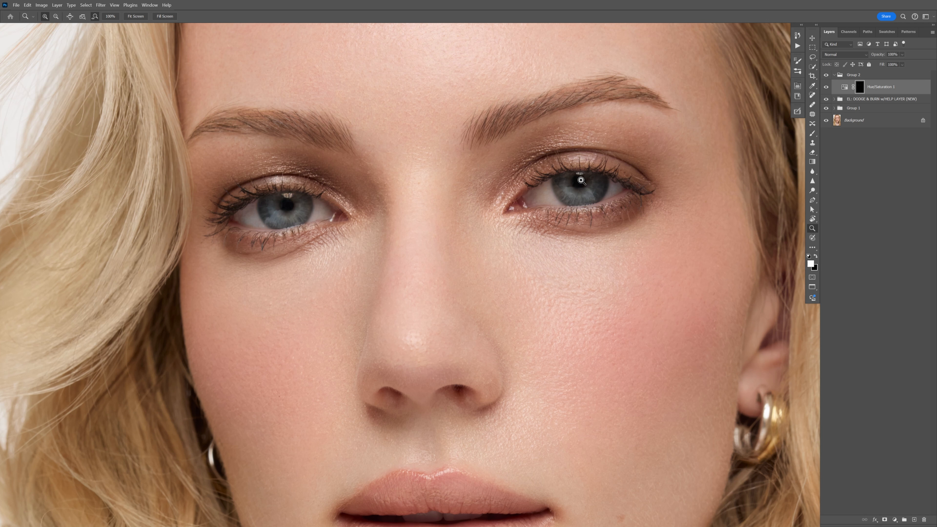
# - Expand the dodge and burn groups and select the mask of the upper Dodge group
pyautogui.click(544, 180)
pyautogui.click(552, 185)
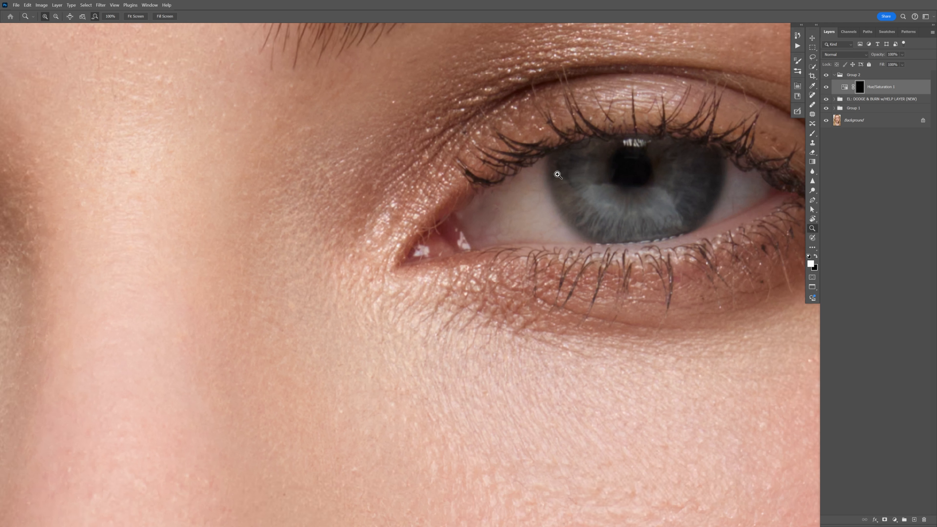
pyautogui.click(531, 167)
pyautogui.moveTo(552, 170); pyautogui.dragTo(541, 163)
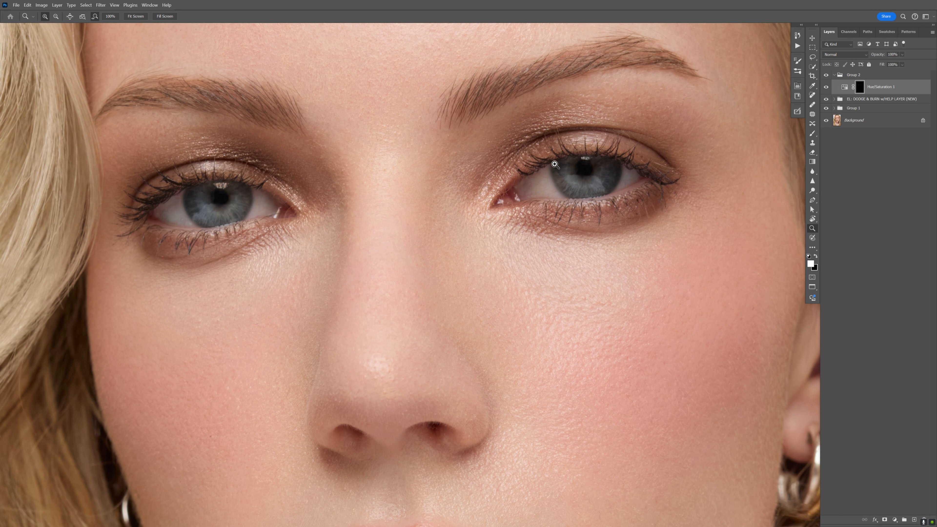
pyautogui.click(834, 99)
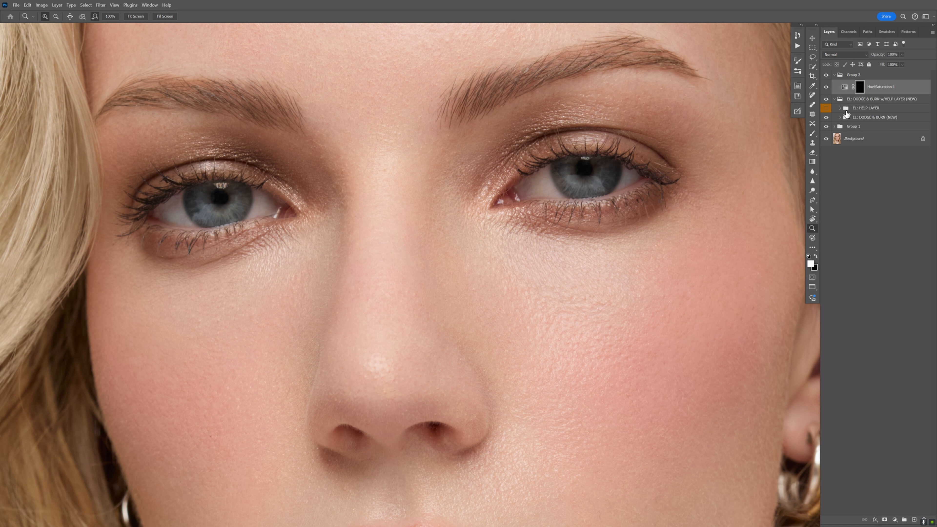
pyautogui.click(847, 117)
pyautogui.click(840, 117)
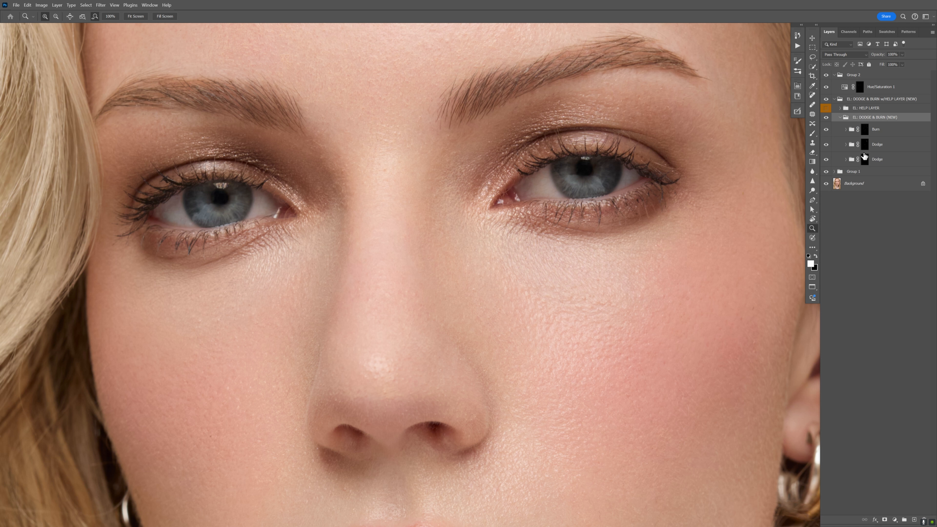
pyautogui.click(866, 129)
pyautogui.click(865, 144)
# - Choose the "EL: Brush, Dodge & Burn (1%)" brush preset for work on the eyes
pyautogui.click(551, 184)
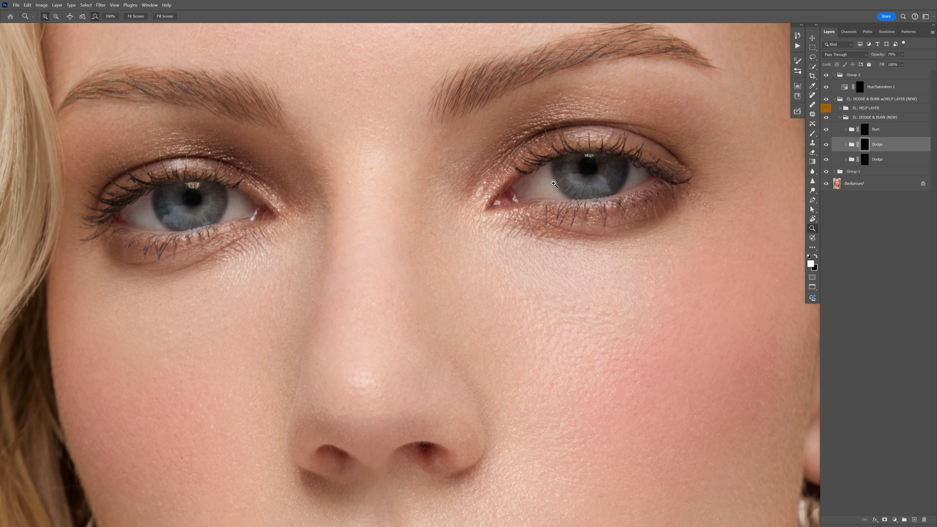
pyautogui.press('b')
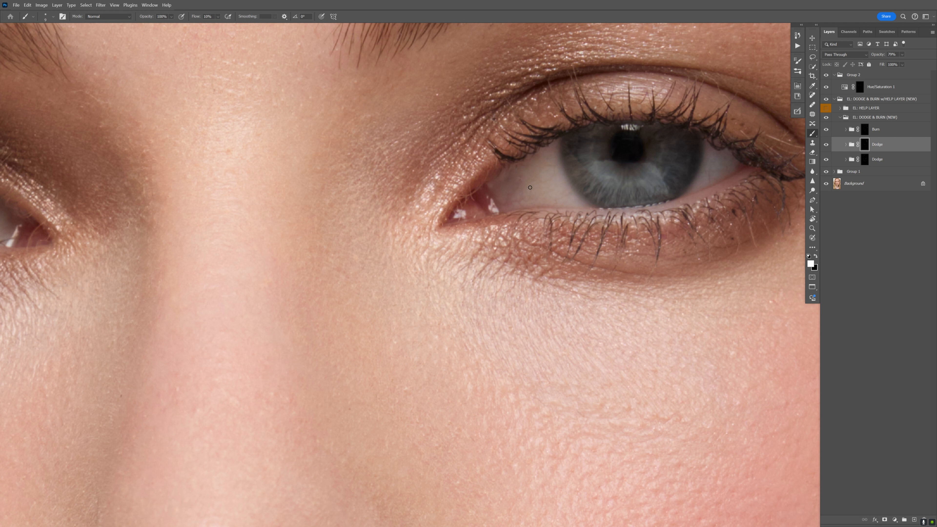
pyautogui.click(797, 72)
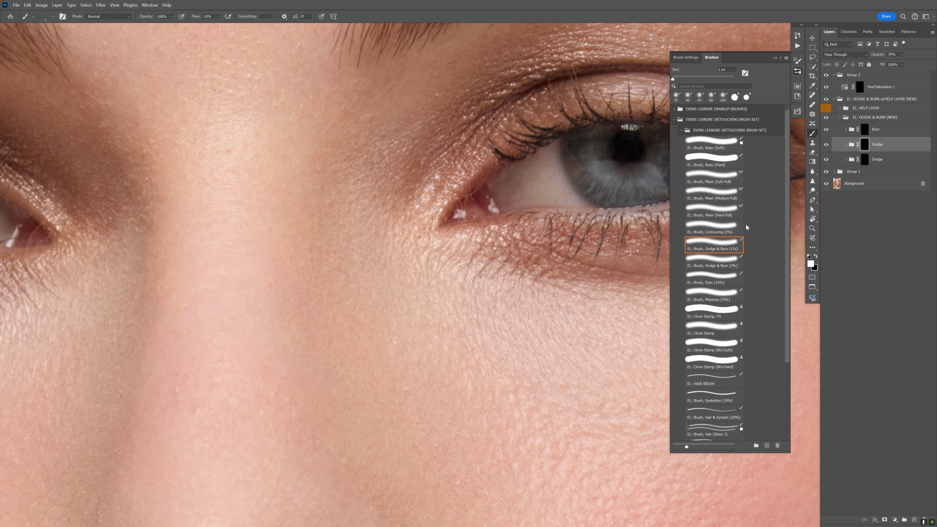
pyautogui.click(722, 244)
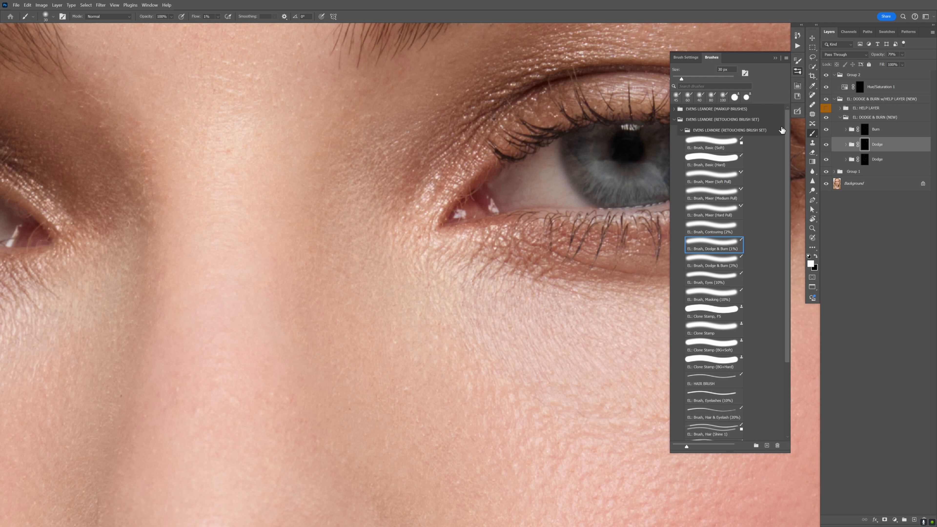
pyautogui.click(798, 71)
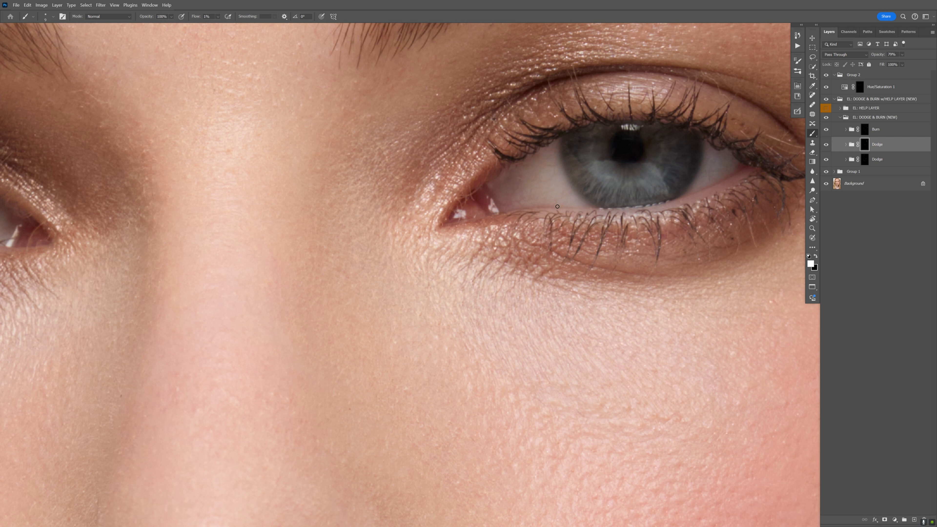
# - Brighten the white of the right-hand eye on the upper Dodge mask with a small white brush at 1% flow
pyautogui.press(']')
pyautogui.press(']')
pyautogui.press(']')
pyautogui.press(']')
pyautogui.press(']')
pyautogui.press(']')
pyautogui.press('[')
pyautogui.press('z')
pyautogui.moveTo(566, 189); pyautogui.dragTo(479, 196)
pyautogui.press('space')
pyautogui.moveTo(369, 206); pyautogui.dragTo(417, 210)
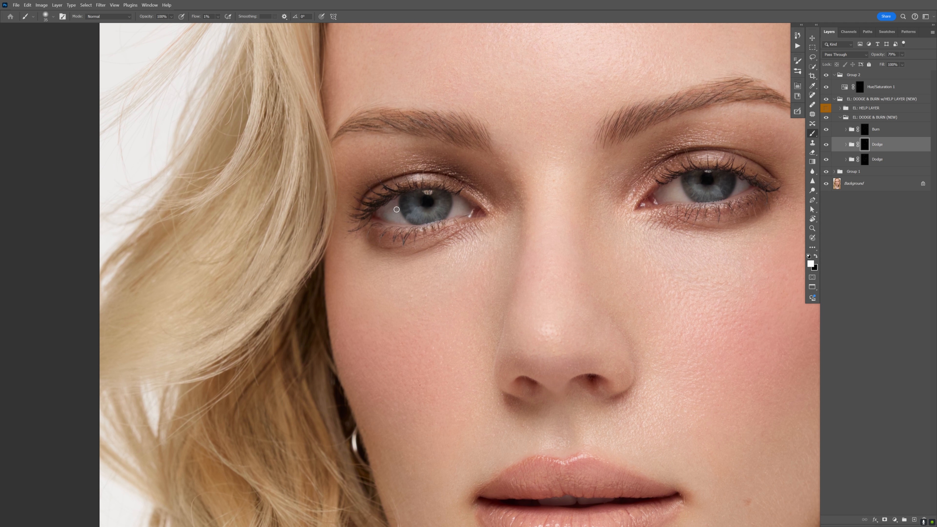
# - Brighten the white and iris of the left-hand eye on the Dodge mask, varying the brush size at 1% flow
pyautogui.press('z')
pyautogui.click(397, 211)
pyautogui.press('b')
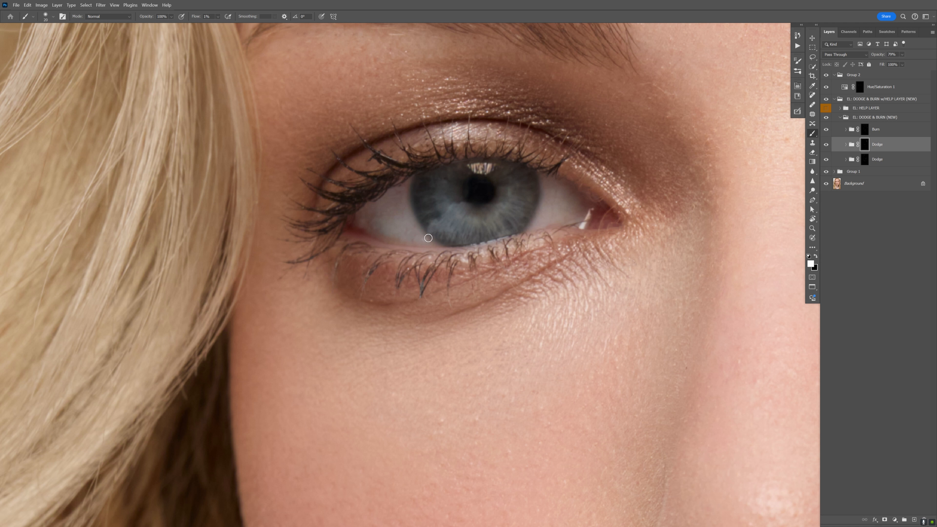
pyautogui.press('[')
pyautogui.press('[')
pyautogui.press(']')
pyautogui.press(']')
pyautogui.press(']')
pyautogui.press(']')
pyautogui.press(']')
pyautogui.press(']')
pyautogui.press('[')
pyautogui.press('[')
pyautogui.press('[')
pyautogui.press('[')
pyautogui.press('[')
pyautogui.press(']')
# - Dodge the iris of the right-hand eye with a slightly larger brush at 1% flow
pyautogui.moveTo(713, 144); pyautogui.dragTo(415, 161)
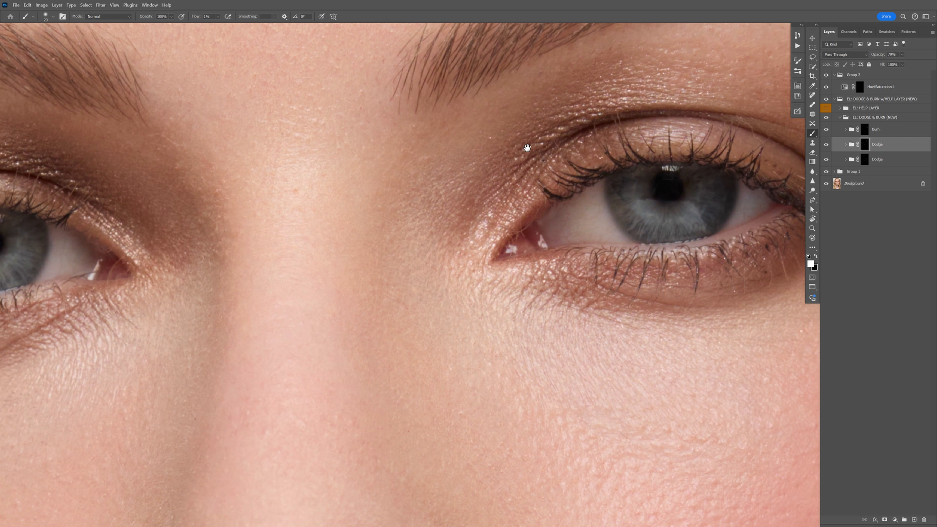
pyautogui.moveTo(527, 148); pyautogui.dragTo(456, 152)
pyautogui.press(']')
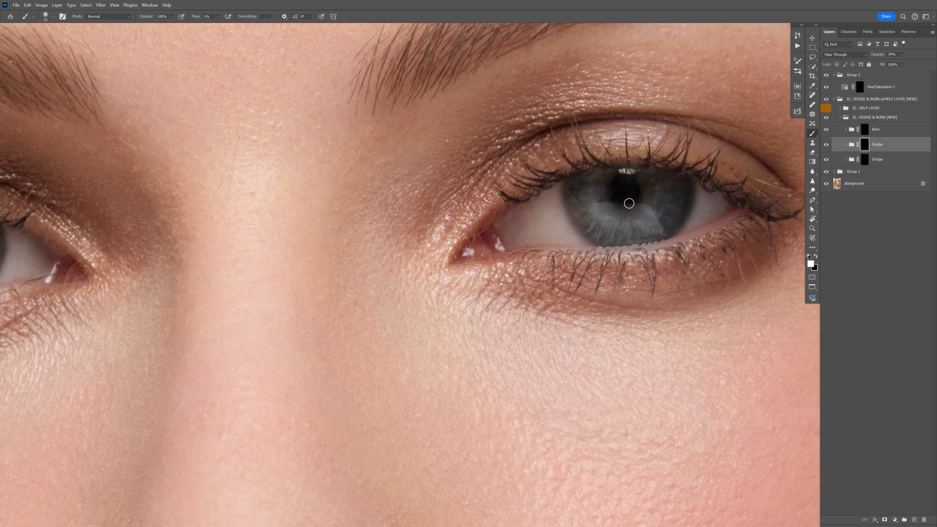
# - Select the Burn group's mask and subtly darken parts of the irises with a small brush at 1% flow
pyautogui.click(868, 129)
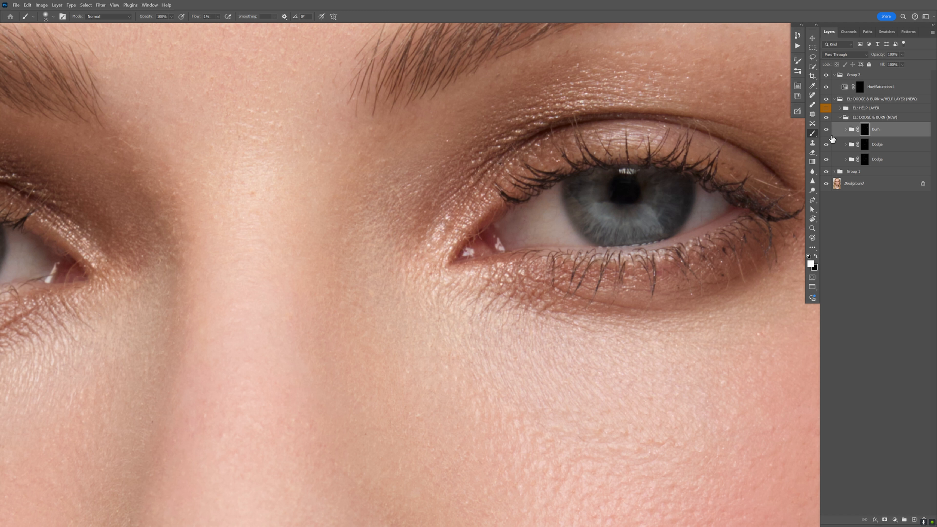
pyautogui.moveTo(174, 268); pyautogui.dragTo(376, 302)
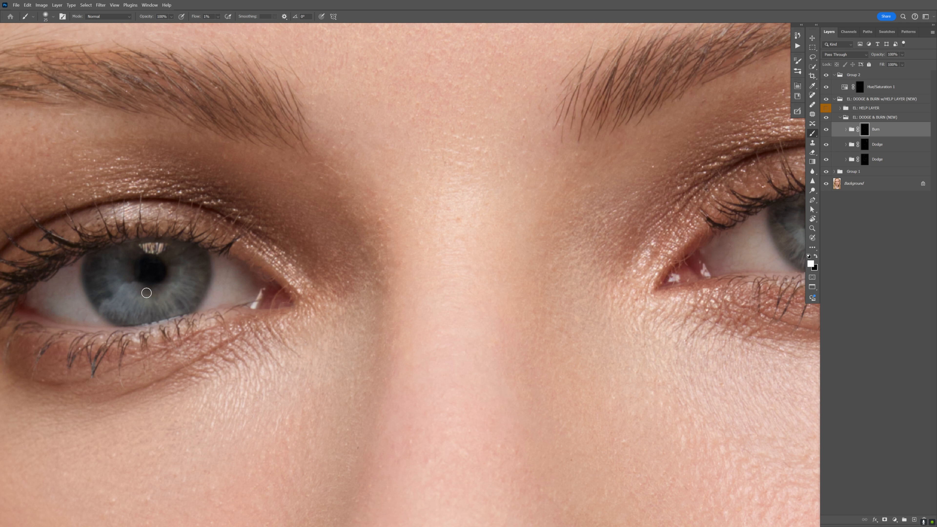
pyautogui.press('[')
pyautogui.press(']')
# - Return to the upper Dodge group and brighten the reflection in the left-hand iris at 1% flow
pyautogui.click(850, 145)
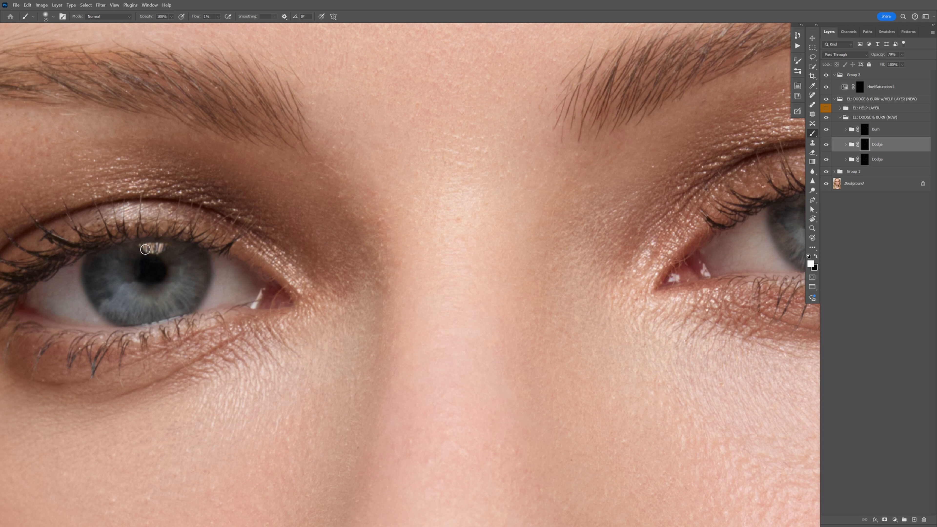
pyautogui.moveTo(586, 158); pyautogui.dragTo(439, 172)
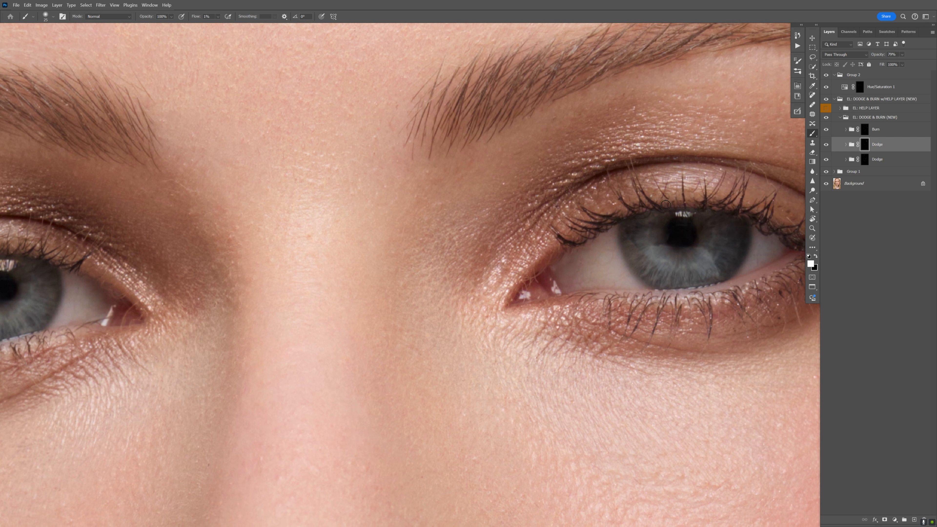
pyautogui.press('z')
pyautogui.moveTo(690, 172); pyautogui.dragTo(653, 168)
pyautogui.moveTo(734, 129); pyautogui.dragTo(699, 129)
pyautogui.moveTo(734, 130); pyautogui.dragTo(529, 156)
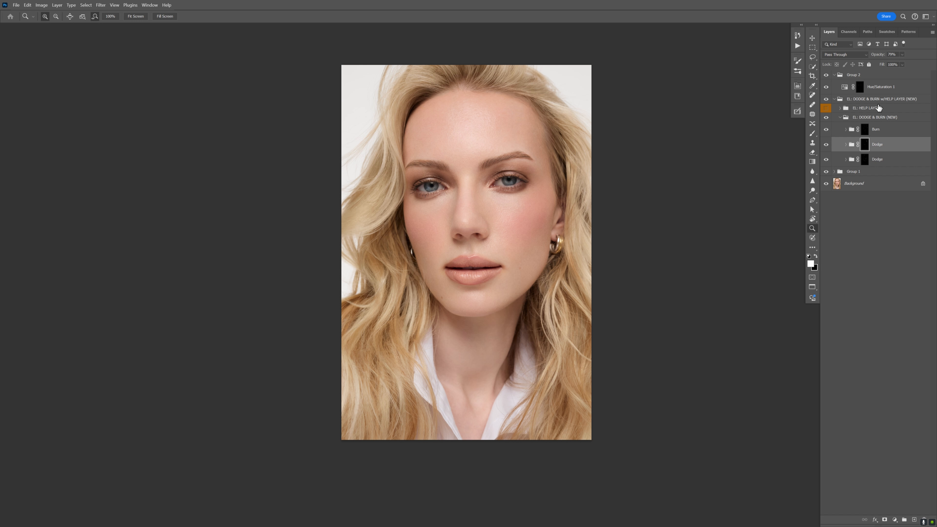
# - Collapse the inner dodge and burn group and rename Group 2 as Eyes
pyautogui.click(840, 118)
pyautogui.click(881, 87)
pyautogui.doubleClick(853, 75)
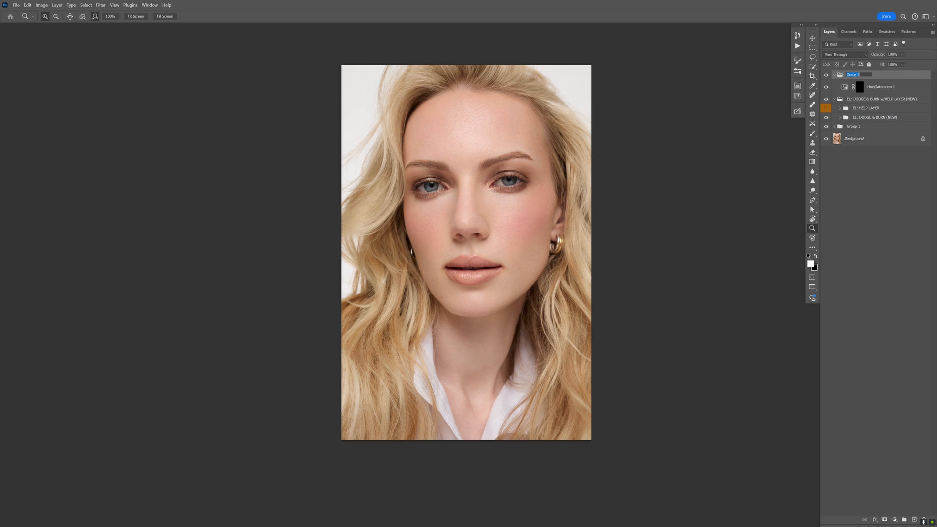
pyautogui.write('Eyes')
pyautogui.press('Return')
# - Collapse the outer dodge and burn group and rename Group 1 as Cleaning
pyautogui.click(840, 100)
pyautogui.click(835, 99)
pyautogui.doubleClick(852, 107)
pyautogui.write('Clean')
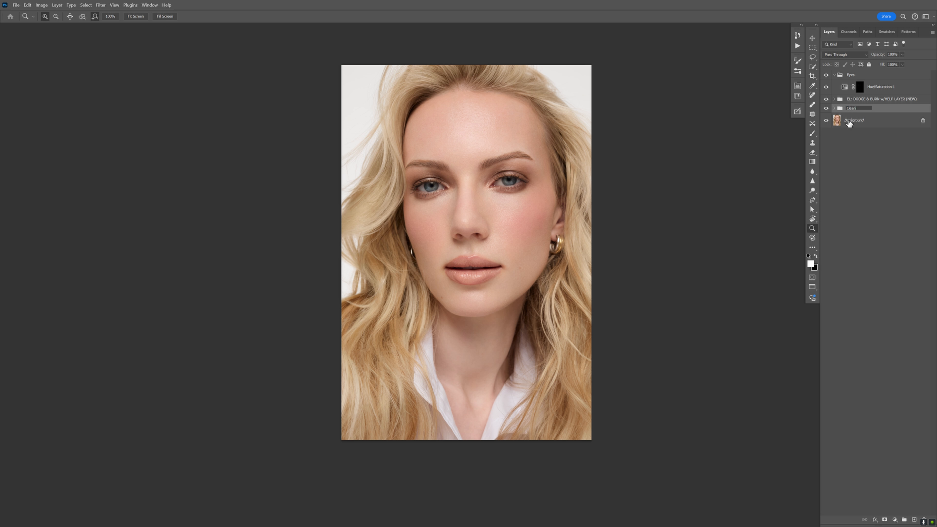
pyautogui.press('Return')
# - Add a brightening Curves adjustment above Hue/Saturation in the Eyes group and invert its mask to black
pyautogui.click(849, 75)
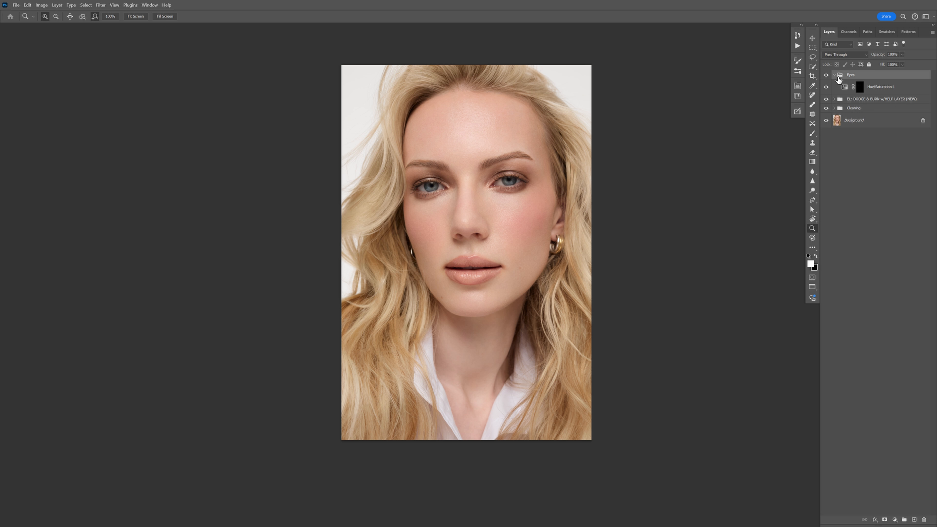
pyautogui.click(834, 75)
pyautogui.click(834, 75)
pyautogui.click(872, 91)
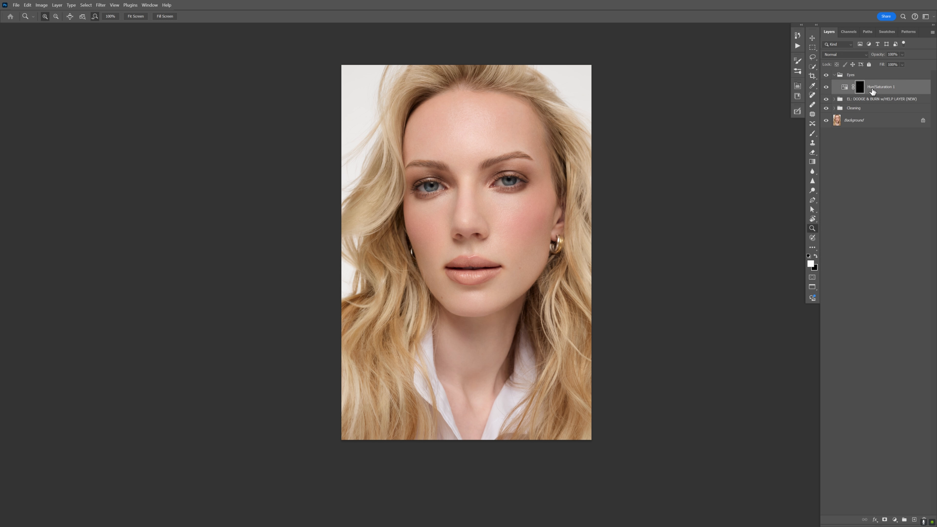
pyautogui.click(896, 519)
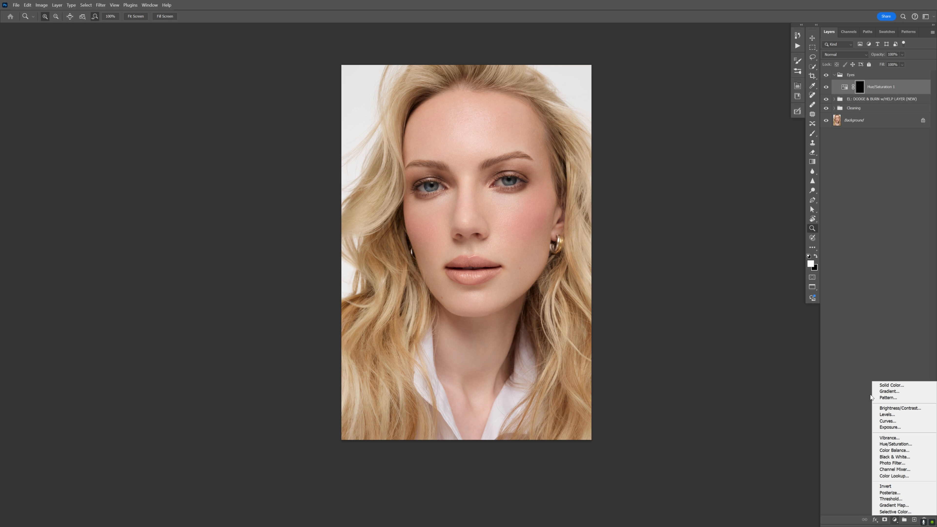
pyautogui.click(884, 421)
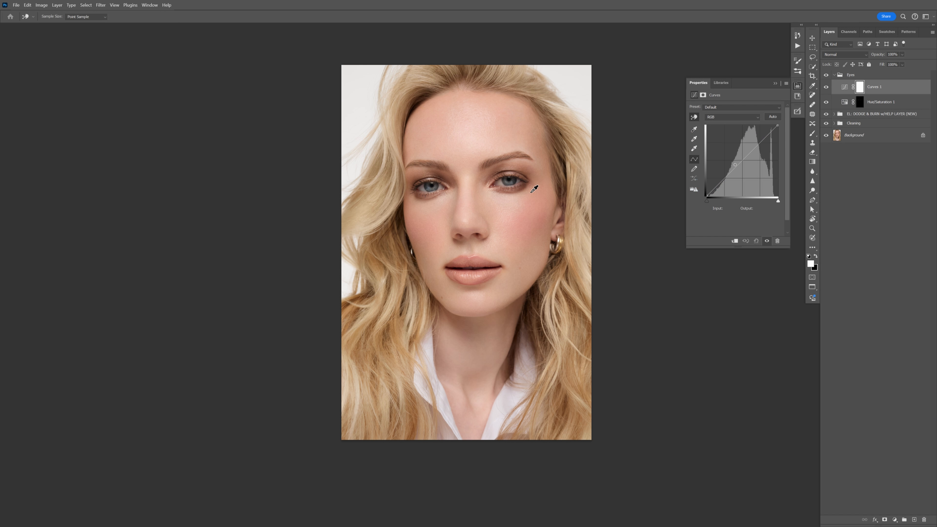
pyautogui.hotkey('alt', '2')
pyautogui.moveTo(510, 180)
pyautogui.mouseDown()
pyautogui.moveTo(526, 172)
pyautogui.moveTo(508, 183)
pyautogui.moveTo(510, 173)
pyautogui.mouseUp()
pyautogui.hotkey('ctrl', 'z')
pyautogui.hotkey('ctrl', 'i')
pyautogui.press('z')
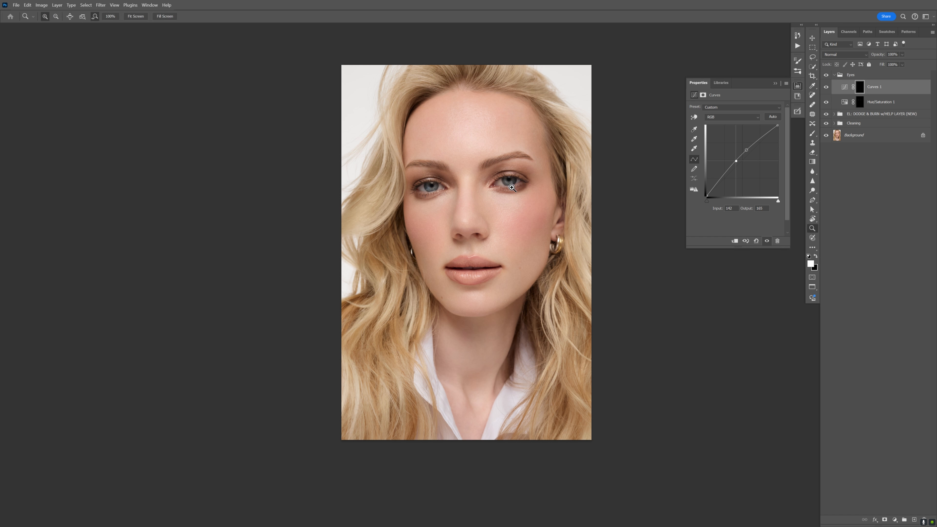
# - Paint white on the Curves mask over the eyes with an enlarged brush at 5% flow
pyautogui.click(511, 179)
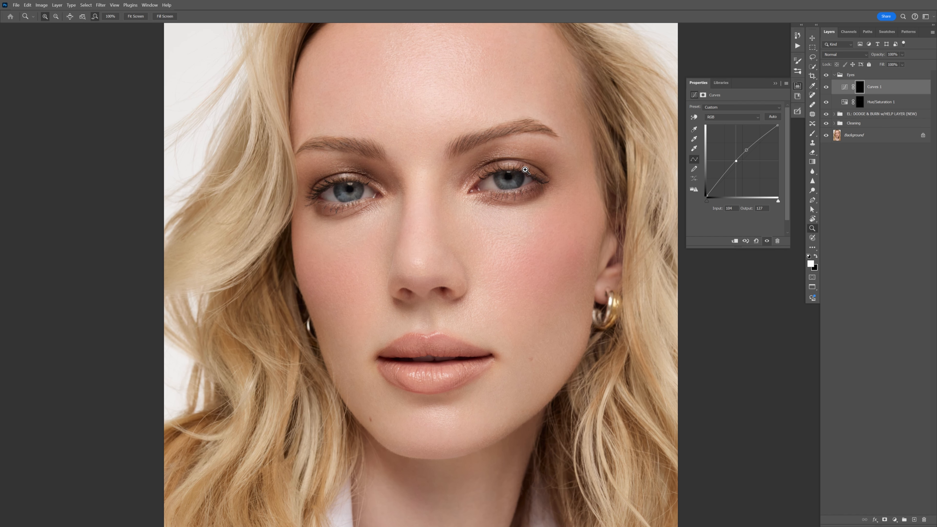
pyautogui.click(798, 86)
pyautogui.press('b')
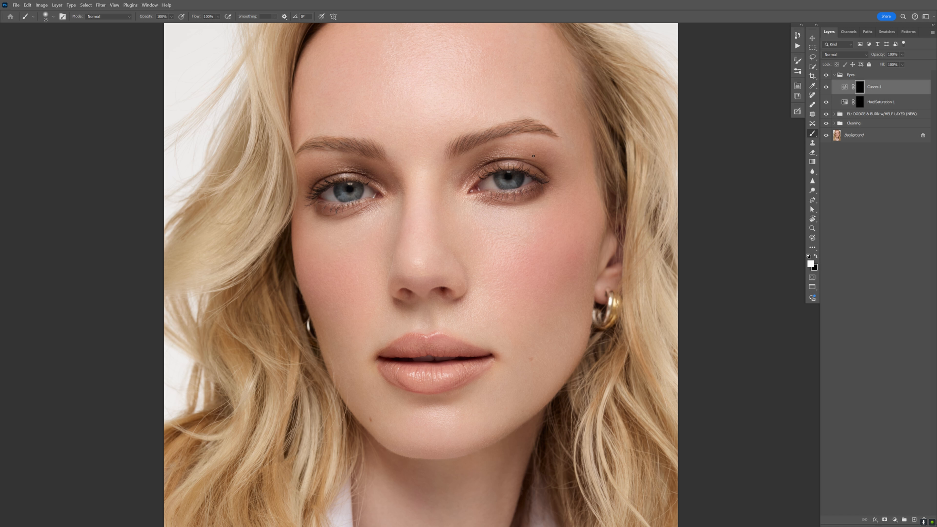
pyautogui.press('z')
pyautogui.click(505, 177)
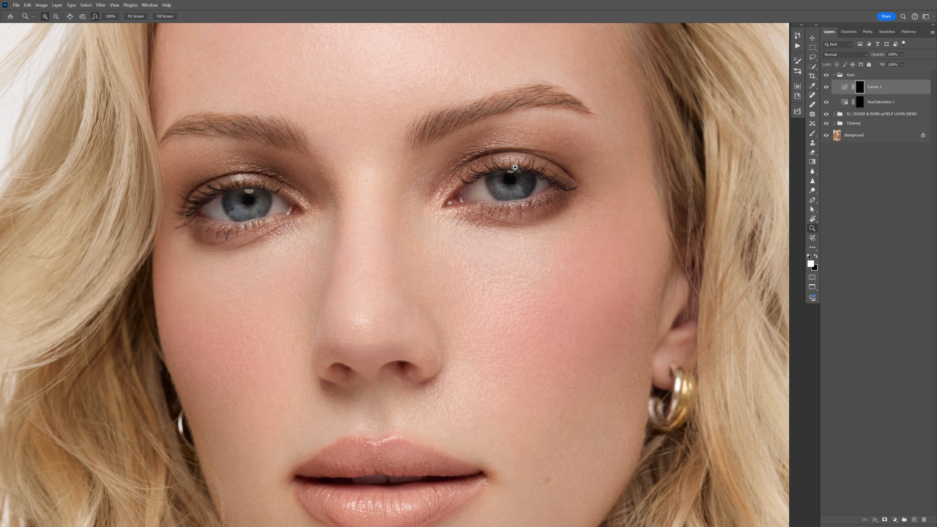
pyautogui.press('s')
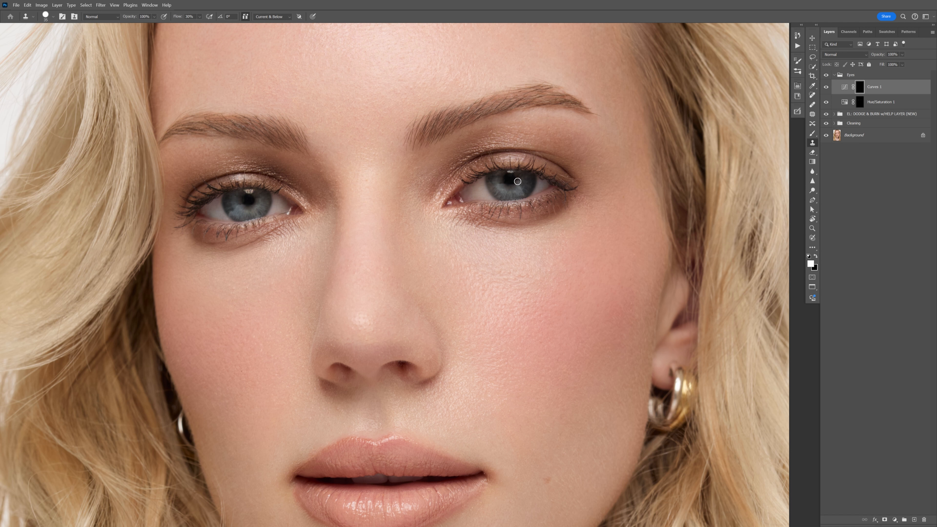
pyautogui.press('b')
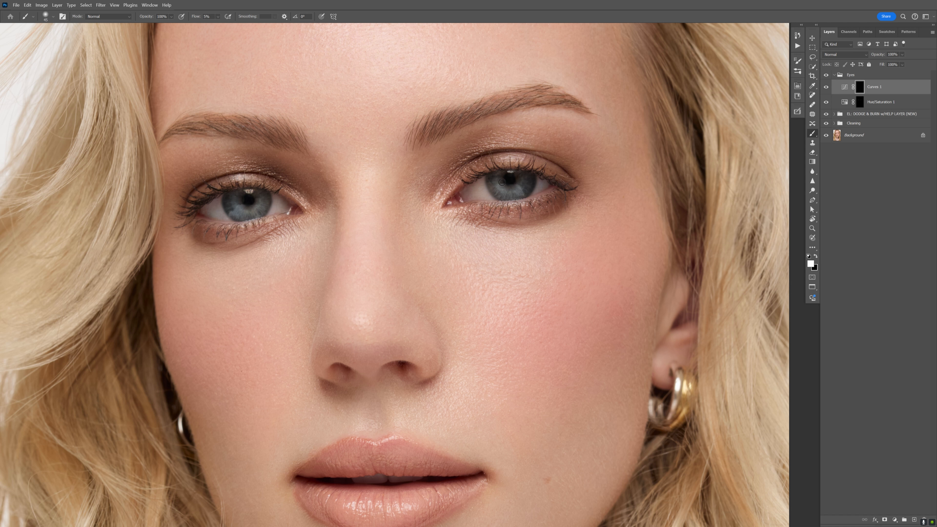
pyautogui.press(']')
pyautogui.press(']')
pyautogui.press(']')
pyautogui.press(']')
pyautogui.moveTo(226, 211); pyautogui.dragTo(275, 197)
# - Build up the brightening on the Curves mask over both eyes with a larger brush at 5% flow, viewing more of the portrait
pyautogui.press('z')
pyautogui.moveTo(332, 162)
pyautogui.mouseDown()
pyautogui.moveTo(301, 158)
pyautogui.moveTo(418, 180)
pyautogui.mouseUp()
pyautogui.click(454, 182)
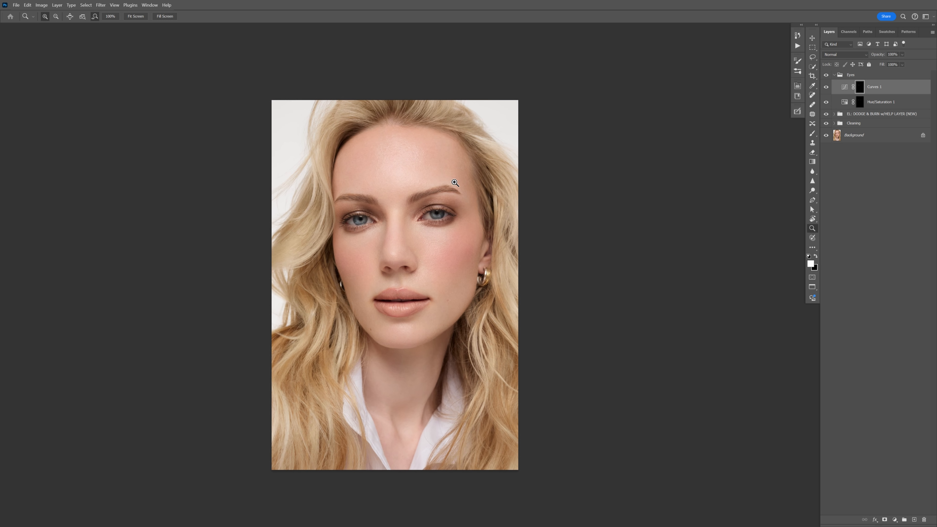
pyautogui.click(454, 182)
pyautogui.press('b')
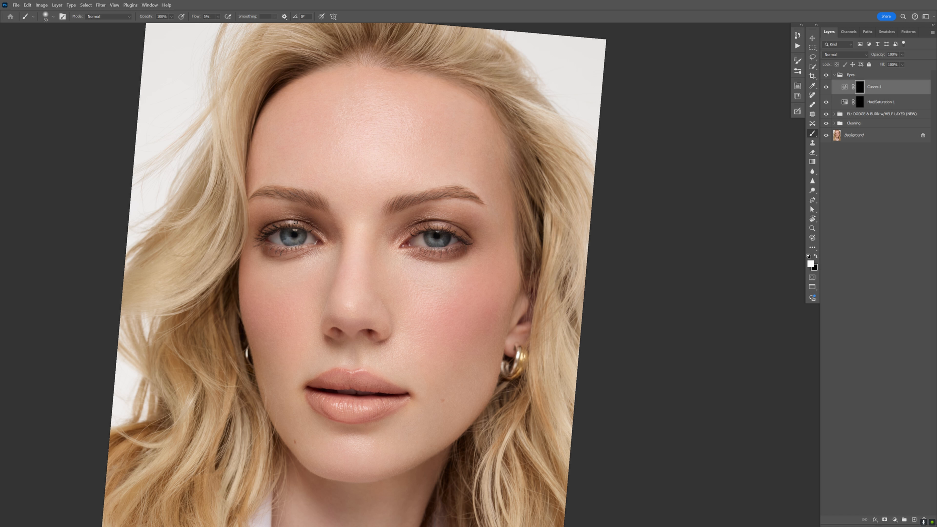
pyautogui.press(']')
pyautogui.press('z')
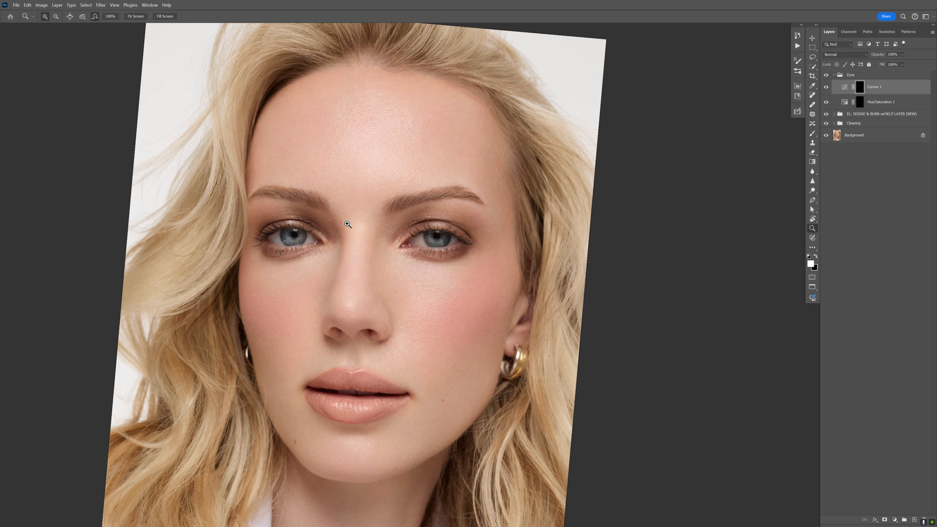
# - Reset the canvas rotation and check the brightened eyes in the whole portrait
pyautogui.moveTo(345, 222); pyautogui.dragTo(307, 222)
pyautogui.press('r')
pyautogui.press('Escape')
pyautogui.press('z')
pyautogui.moveTo(401, 226); pyautogui.dragTo(535, 175)
# - Compare the portrait with and without the Curves adjustment and reduce its layer opacity to about 76%
pyautogui.hotkey('ctrl', ',')
pyautogui.hotkey('ctrl', ',')
pyautogui.moveTo(880, 56); pyautogui.dragTo(875, 56)
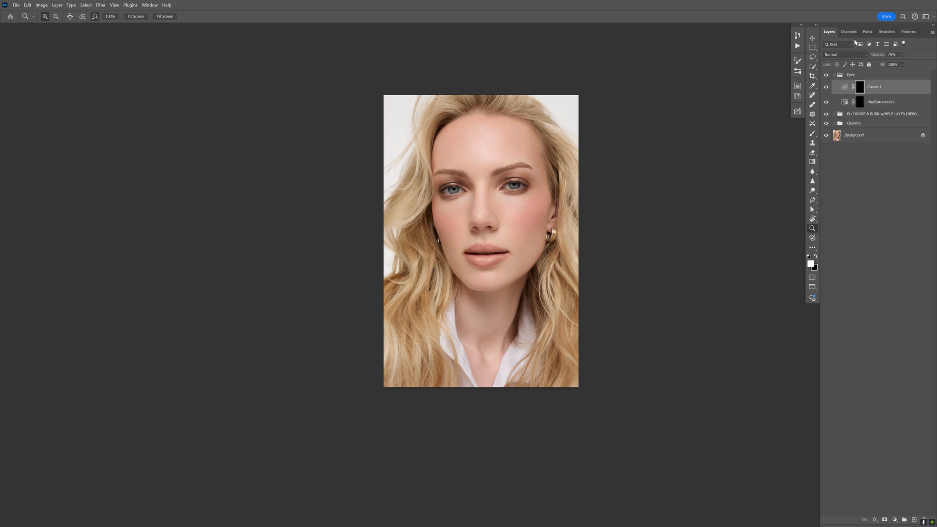
pyautogui.moveTo(878, 55); pyautogui.dragTo(880, 56)
pyautogui.click(523, 202)
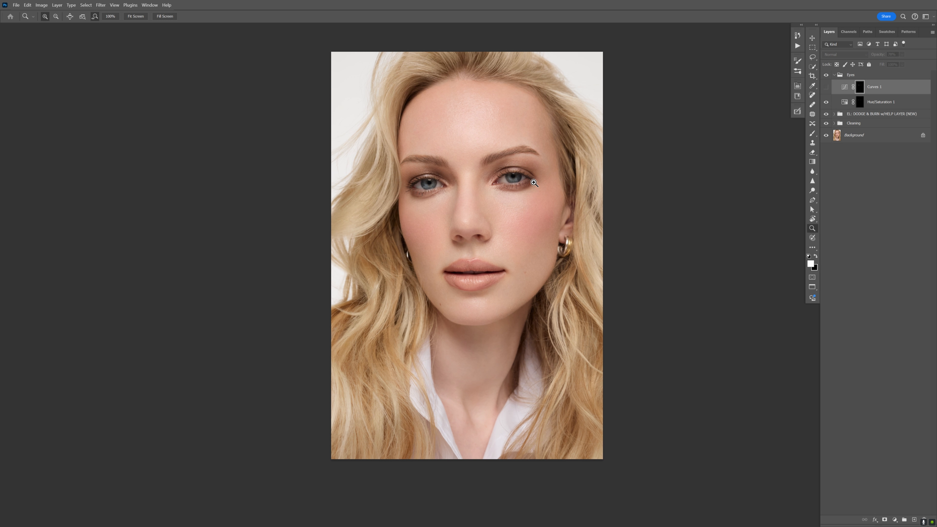
# - Collapse the Eyes group, select the Burn group in the dodge and burn set, and add another Burn group with the EL: BURN action
pyautogui.hscroll(2, 590, 166)
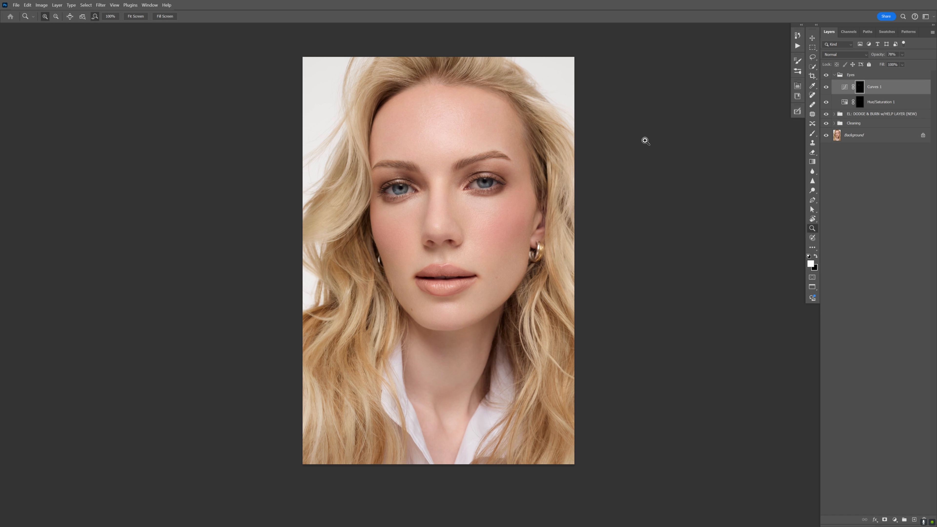
pyautogui.click(835, 75)
pyautogui.click(834, 84)
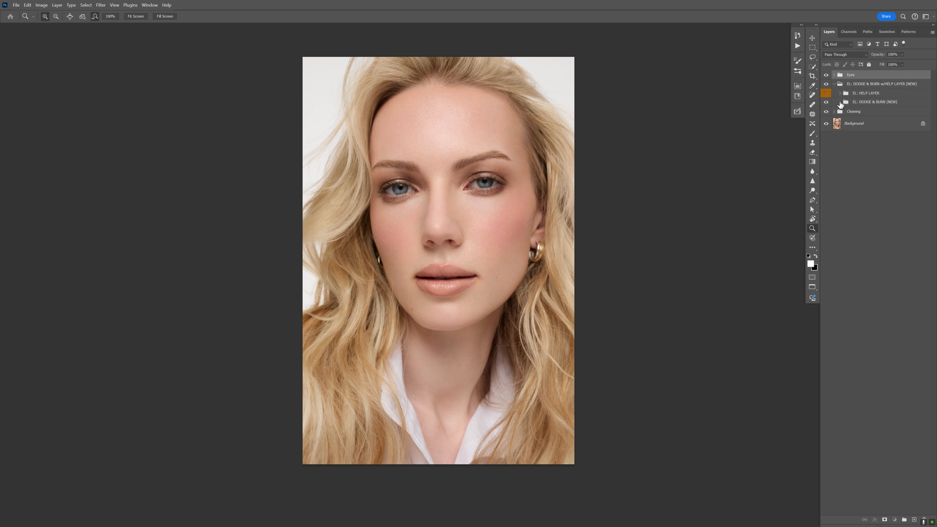
pyautogui.click(840, 102)
pyautogui.click(870, 115)
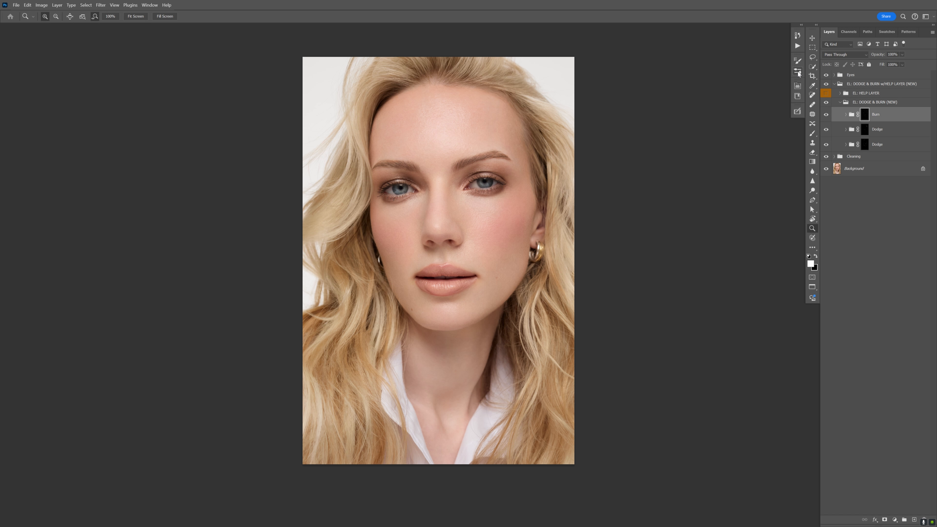
pyautogui.click(797, 46)
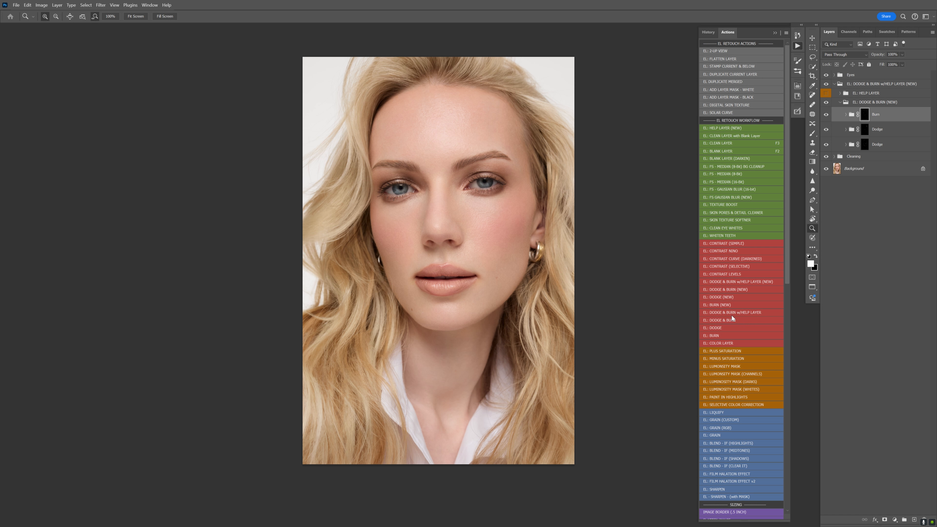
pyautogui.click(738, 334)
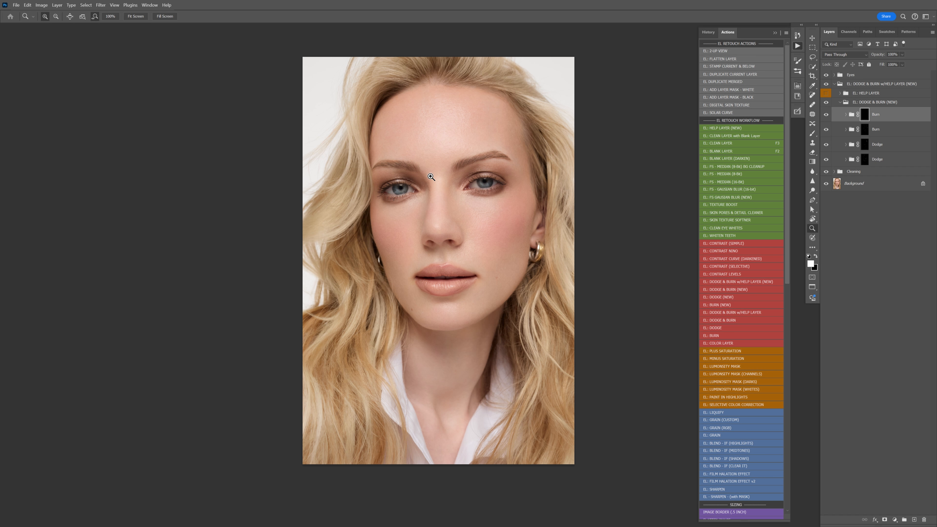
# - Switch to the Brush tool and choose the EL: Brush, Contouring (2%) preset
pyautogui.scroll(-2, 437, 174)
pyautogui.press('b')
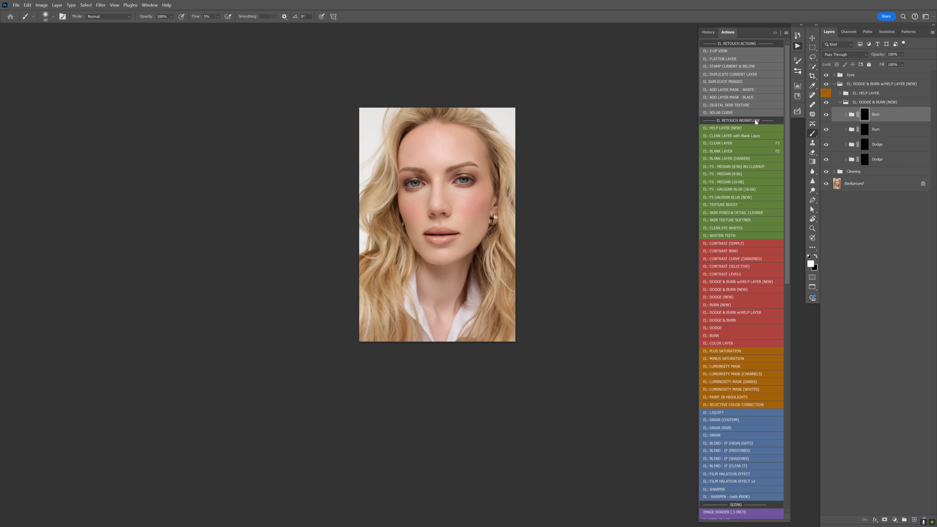
pyautogui.click(798, 72)
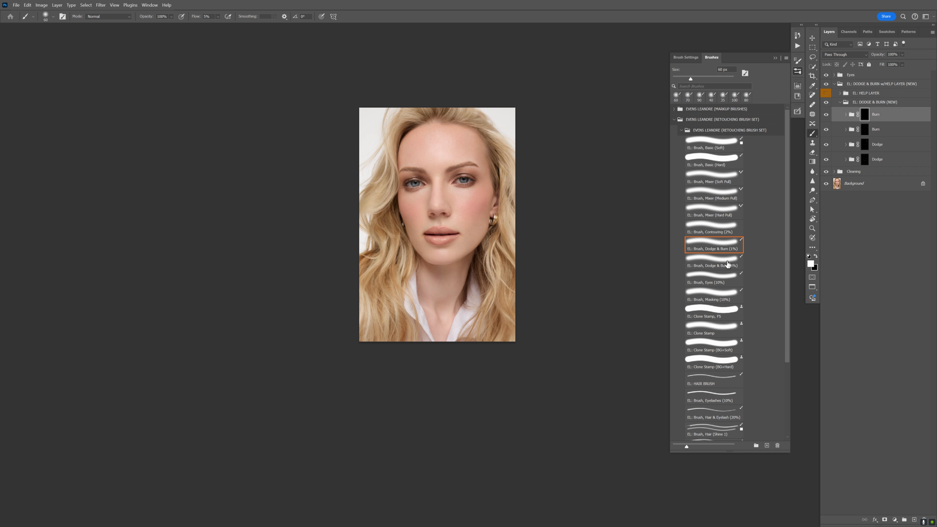
pyautogui.click(726, 231)
pyautogui.click(796, 73)
# - Paint white on the new Burn group's mask along the hairline, temple and outer face with an enlarged brush at 5% flow
pyautogui.press('z')
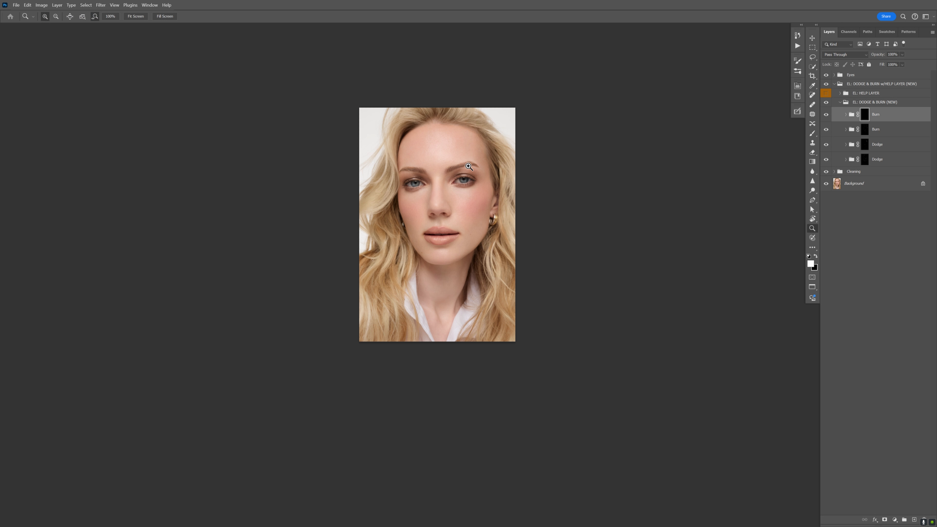
pyautogui.click(469, 166)
pyautogui.press('b')
pyautogui.press(']')
pyautogui.press(']')
pyautogui.press(']')
pyautogui.press(']')
pyautogui.press(']')
pyautogui.press(']')
pyautogui.press(']')
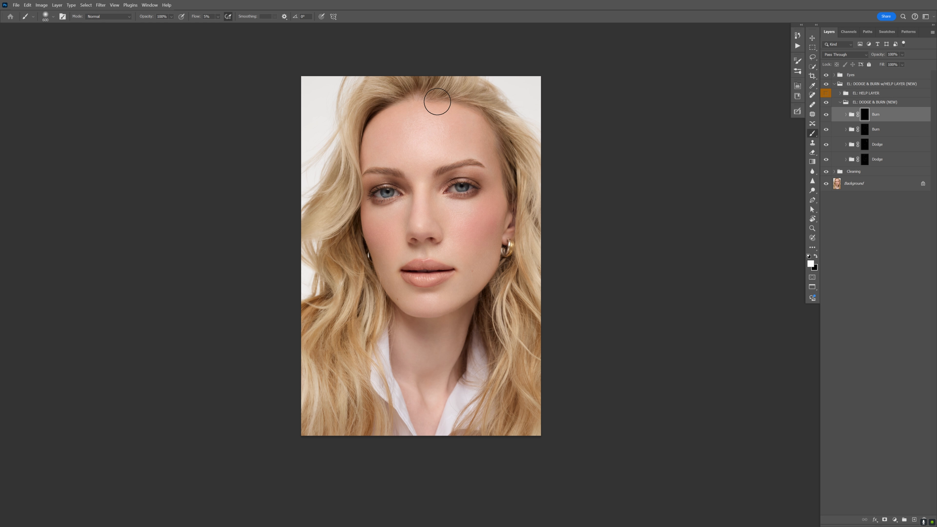
pyautogui.press(']')
pyautogui.moveTo(429, 96)
pyautogui.mouseDown()
pyautogui.moveTo(487, 123)
pyautogui.moveTo(485, 116)
pyautogui.moveTo(508, 173)
pyautogui.mouseUp()
pyautogui.press('[')
pyautogui.press('[')
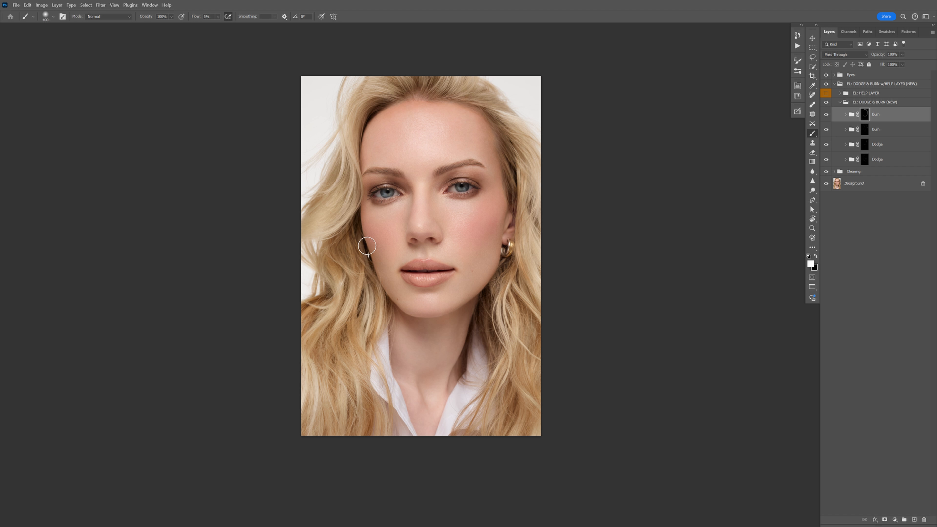
pyautogui.press('[')
# - Extend the burn around the jaw and neck on the top Burn group's mask, adjusting the brush size at 5% flow
pyautogui.press('z')
pyautogui.moveTo(511, 126); pyautogui.dragTo(492, 126)
pyautogui.press('b')
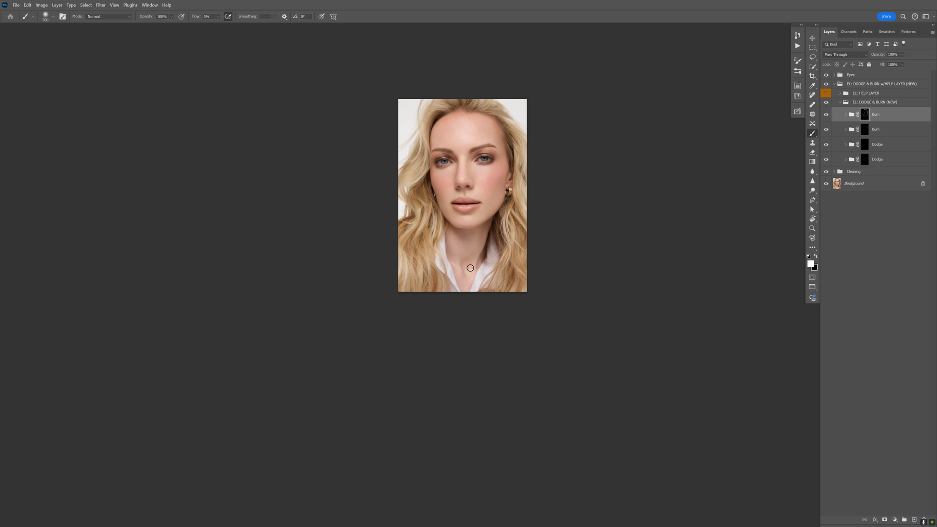
pyautogui.press(']')
pyautogui.press(']')
pyautogui.press(']')
pyautogui.press(']')
pyautogui.moveTo(442, 232)
pyautogui.mouseDown()
pyautogui.moveTo(479, 232)
pyautogui.moveTo(442, 232)
pyautogui.mouseUp()
pyautogui.press('[')
pyautogui.press('[')
pyautogui.press('[')
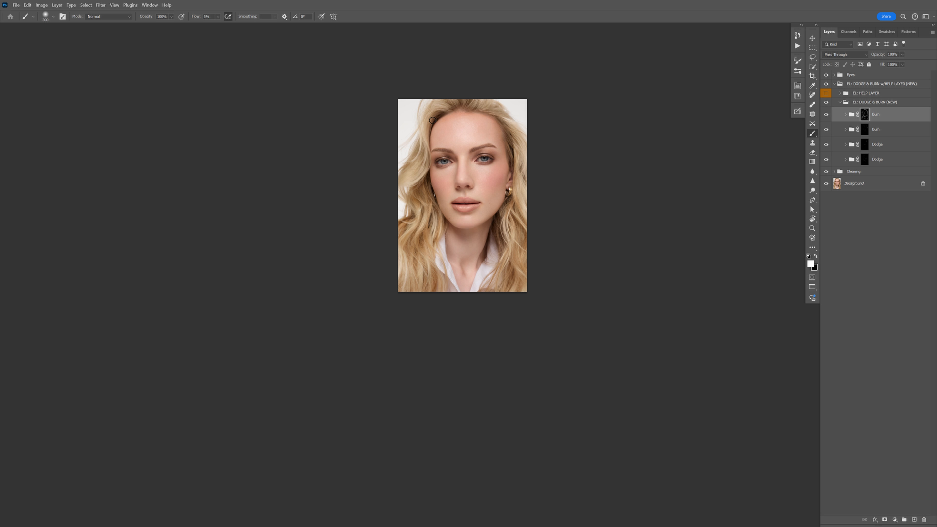
# - Check the contouring in tilted and upright views of the portrait, toggling the top Burn group's visibility
pyautogui.press('z')
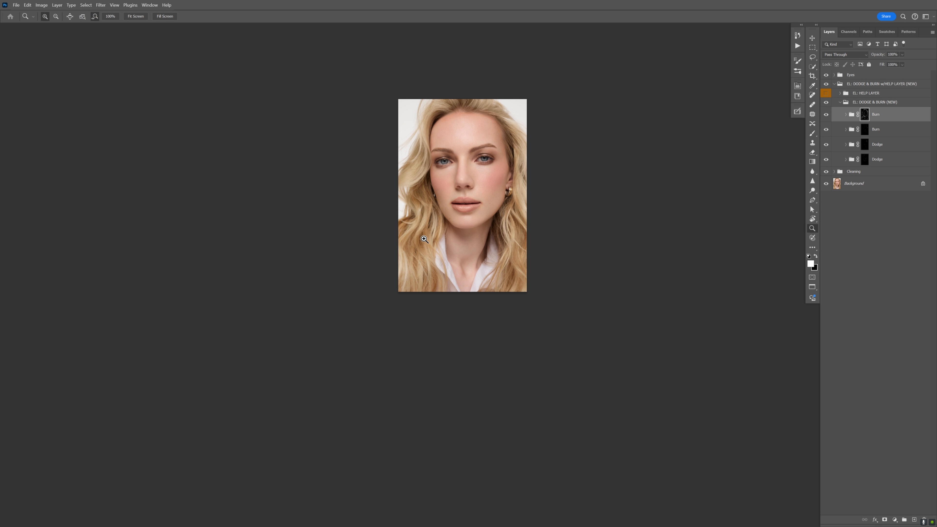
pyautogui.click(438, 244)
pyautogui.moveTo(447, 236); pyautogui.dragTo(435, 254)
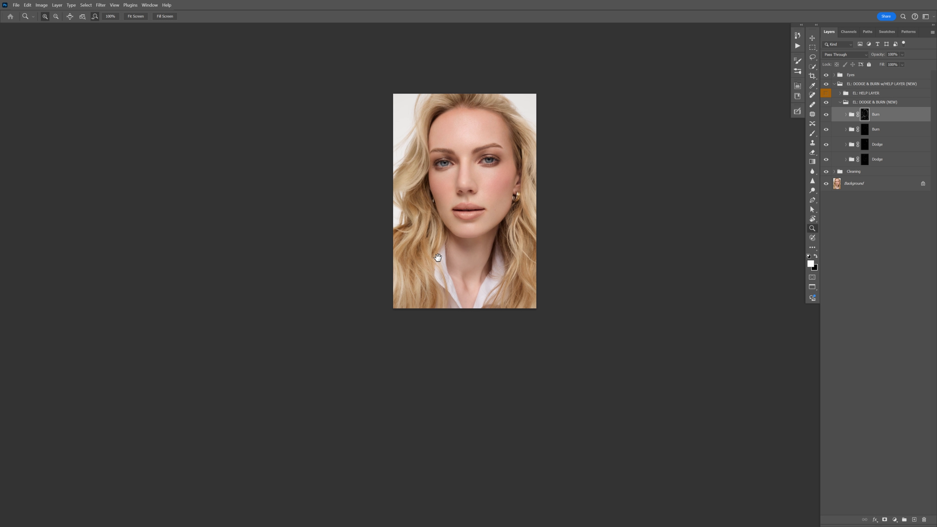
pyautogui.press('r')
pyautogui.moveTo(545, 126); pyautogui.dragTo(562, 169)
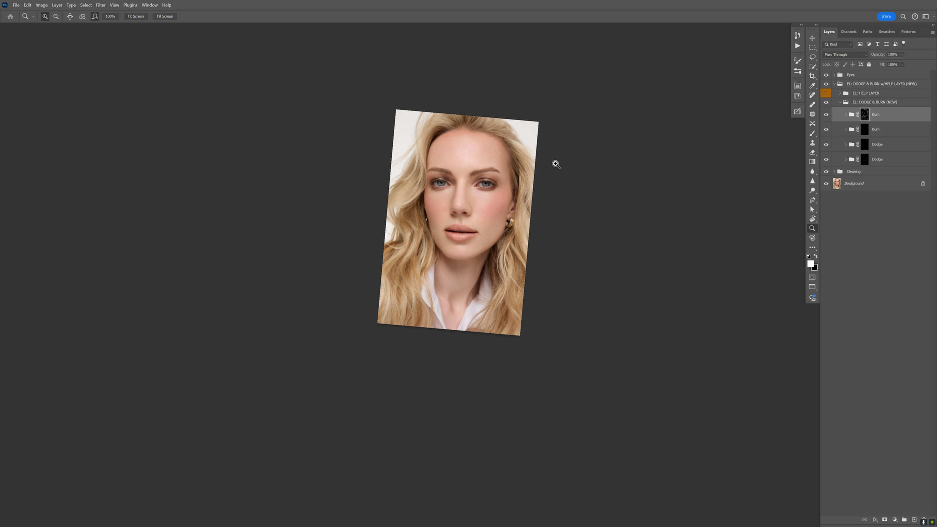
pyautogui.press('r')
pyautogui.press('Escape')
pyautogui.hotkey('ctrl', ',')
pyautogui.hotkey('ctrl', ',')
pyautogui.press('z')
pyautogui.moveTo(466, 188); pyautogui.dragTo(494, 162)
pyautogui.hotkey('ctrl', ',')
pyautogui.hotkey('ctrl', ',')
pyautogui.hotkey('ctrl', ',')
pyautogui.hotkey('ctrl', ',')
pyautogui.hotkey('ctrl', ',')
pyautogui.hotkey('ctrl', ',')
pyautogui.hotkey('ctrl', ',')
pyautogui.hotkey('ctrl', ',')
# - Compare the portrait with and without the top Burn group and reduce the group's opacity to about 70%
pyautogui.press('x')
pyautogui.press('b')
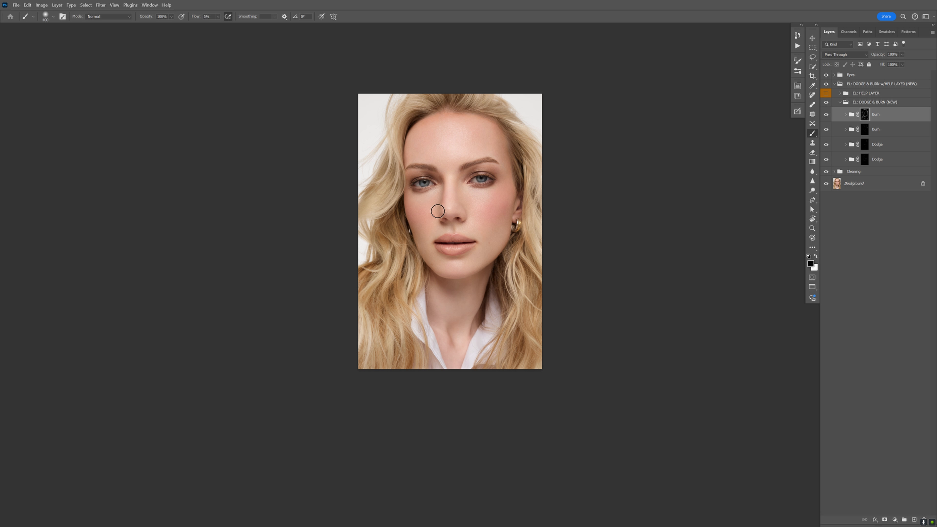
pyautogui.hotkey('ctrl', ',')
pyautogui.hotkey('ctrl', ',')
pyautogui.hotkey('ctrl', ',')
pyautogui.hotkey('ctrl', ',')
pyautogui.hotkey('ctrl', ',')
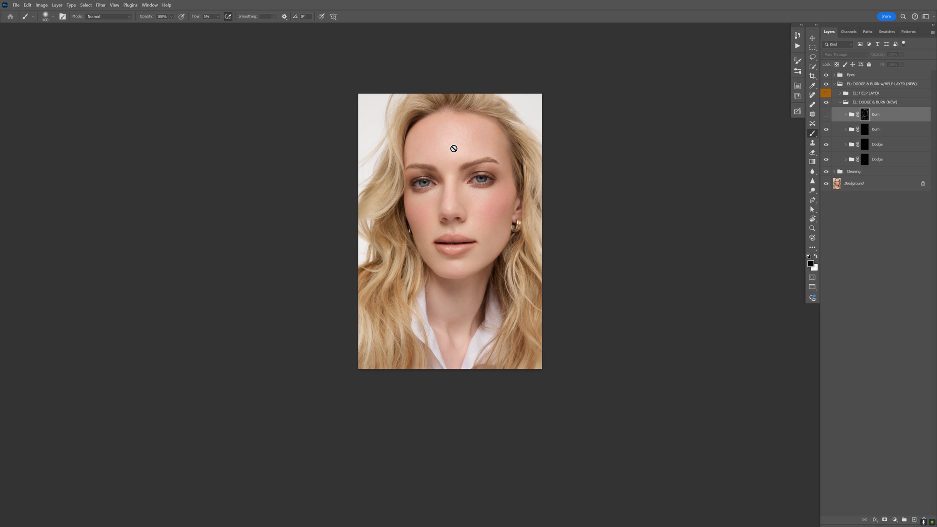
pyautogui.hotkey('ctrl', ',')
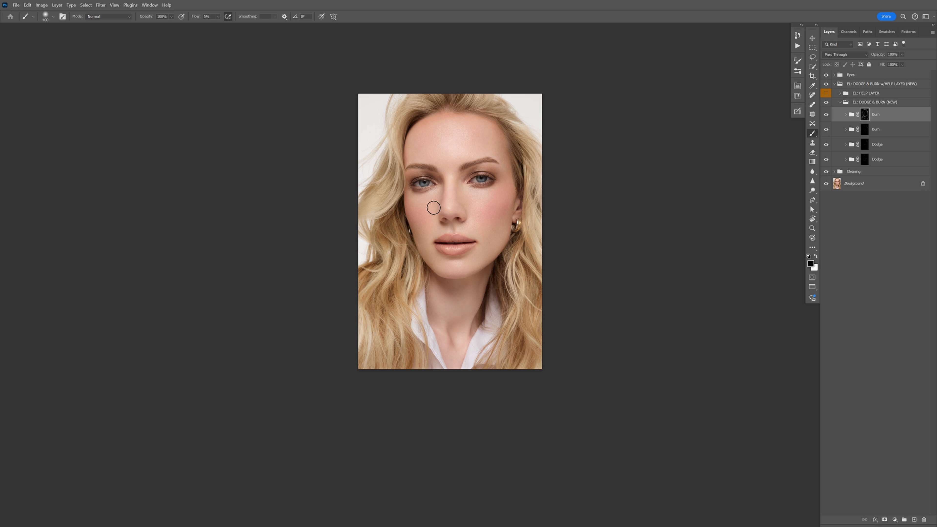
pyautogui.hotkey('ctrl', ',')
pyautogui.hotkey('ctrl', ',')
pyautogui.hotkey('ctrl', ',')
pyautogui.hotkey('ctrl', ',')
pyautogui.hotkey('ctrl', ',')
pyautogui.hotkey('ctrl', ',')
pyautogui.hotkey('ctrl', ',')
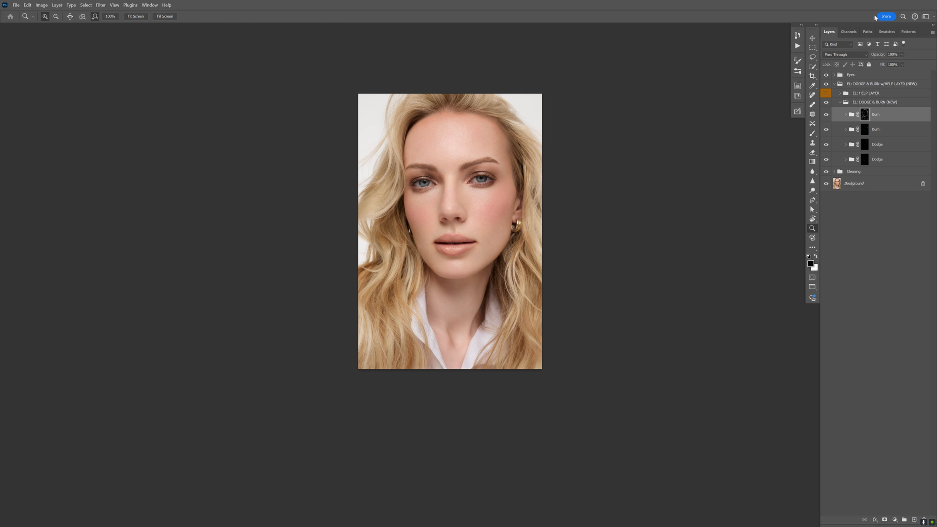
pyautogui.moveTo(875, 59); pyautogui.dragTo(871, 59)
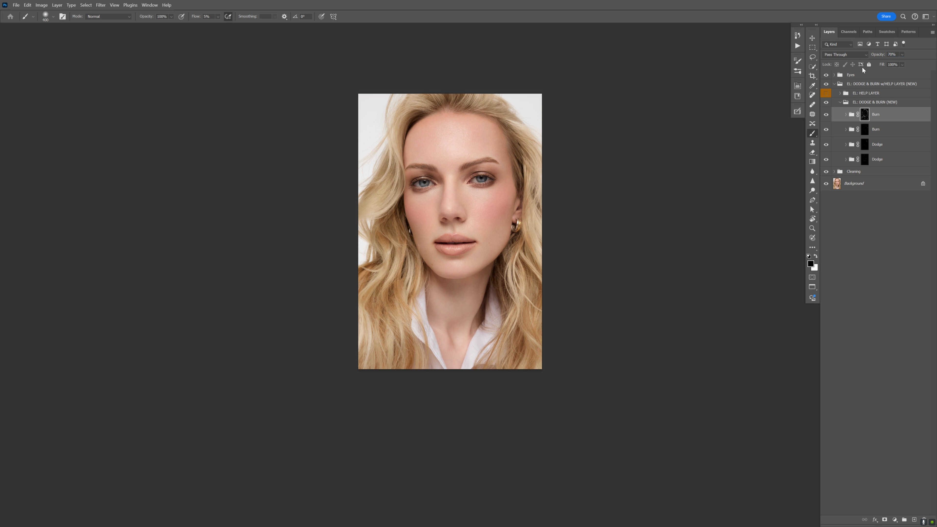
# - Collapse the EL: DODGE & BURN (NEW) group and compare the retouched portrait with the original Background layer
pyautogui.press('z')
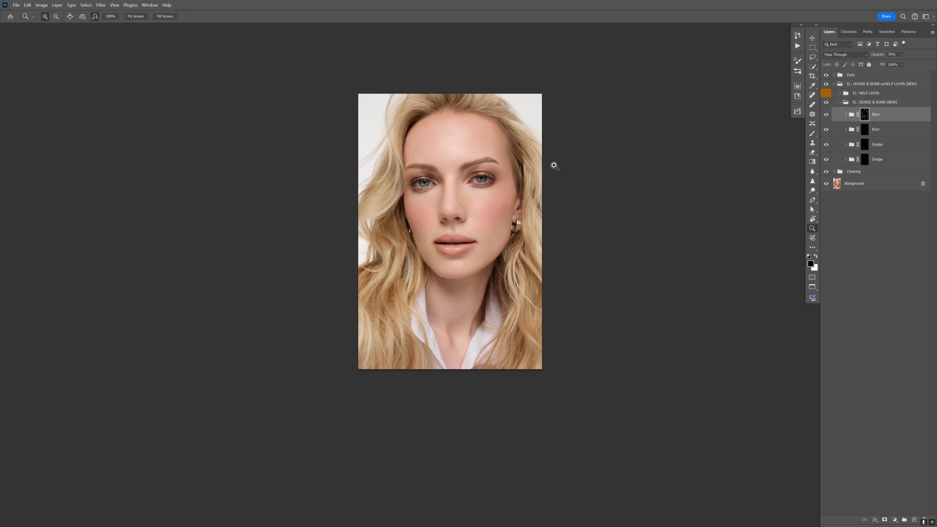
pyautogui.click(469, 179)
pyautogui.click(460, 168)
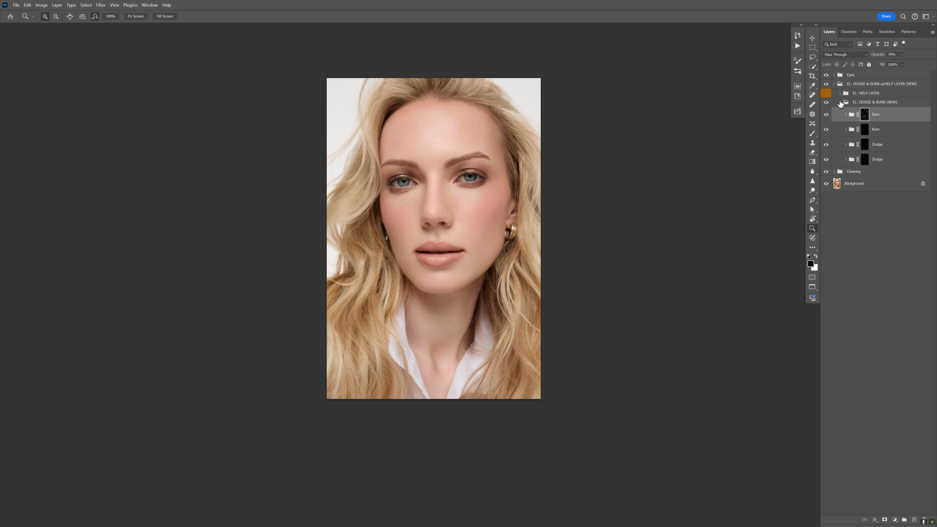
pyautogui.click(840, 101)
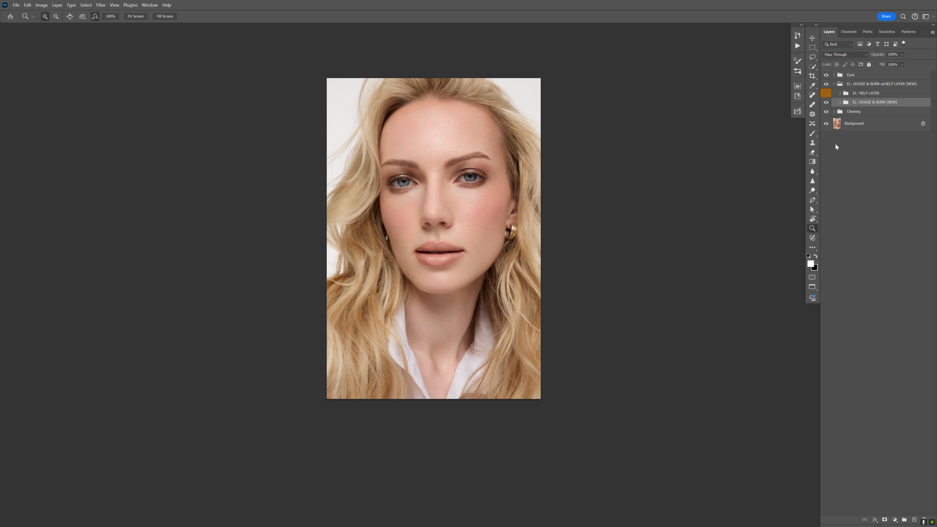
pyautogui.keyDown('alt'); pyautogui.click(826, 124); pyautogui.keyUp('alt')
pyautogui.keyDown('alt'); pyautogui.click(826, 124); pyautogui.keyUp('alt')
pyautogui.keyDown('alt'); pyautogui.click(826, 124); pyautogui.keyUp('alt')
pyautogui.keyDown('alt'); pyautogui.click(826, 124); pyautogui.keyUp('alt')
pyautogui.keyDown('alt'); pyautogui.click(826, 124); pyautogui.keyUp('alt')
pyautogui.keyDown('alt'); pyautogui.click(826, 124); pyautogui.keyUp('alt')
pyautogui.keyDown('alt'); pyautogui.click(826, 124); pyautogui.keyUp('alt')
pyautogui.keyDown('alt'); pyautogui.click(826, 124); pyautogui.keyUp('alt')
pyautogui.keyDown('alt'); pyautogui.click(826, 124); pyautogui.keyUp('alt')
pyautogui.keyDown('alt'); pyautogui.click(826, 124); pyautogui.keyUp('alt')
pyautogui.keyDown('alt'); pyautogui.click(826, 124); pyautogui.keyUp('alt')
pyautogui.keyDown('alt'); pyautogui.click(826, 124); pyautogui.keyUp('alt')
pyautogui.keyDown('alt'); pyautogui.click(826, 124); pyautogui.keyUp('alt')
pyautogui.keyDown('alt'); pyautogui.click(826, 124); pyautogui.keyUp('alt')
pyautogui.keyDown('alt'); pyautogui.click(826, 124); pyautogui.keyUp('alt')
pyautogui.keyDown('alt'); pyautogui.click(826, 124); pyautogui.keyUp('alt')
pyautogui.keyDown('alt'); pyautogui.click(826, 124); pyautogui.keyUp('alt')
pyautogui.keyDown('alt'); pyautogui.click(826, 124); pyautogui.keyUp('alt')
pyautogui.keyDown('alt'); pyautogui.click(826, 124); pyautogui.keyUp('alt')
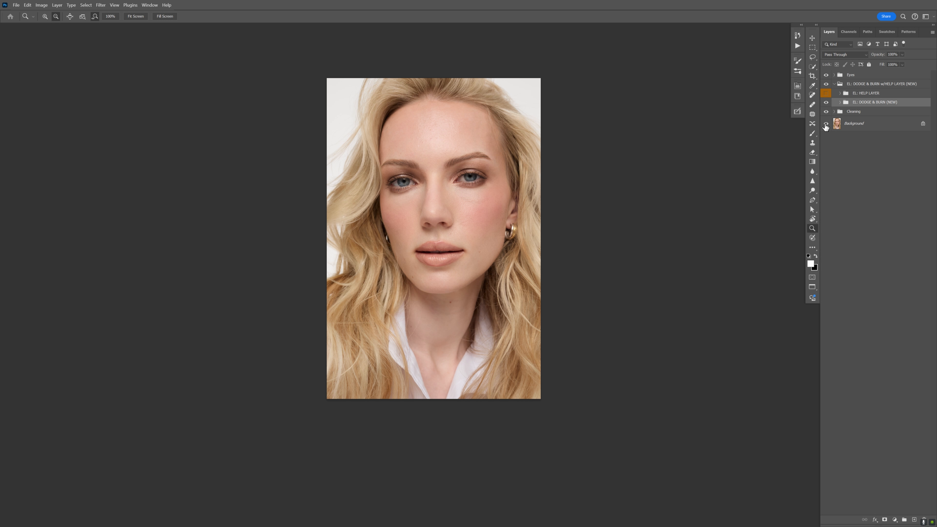
pyautogui.keyDown('alt'); pyautogui.click(826, 124); pyautogui.keyUp('alt')
# - Collapse the EL: DODGE & BURN w/HELP LAYER (NEW) group and select the Eyes group
pyautogui.moveTo(468, 201); pyautogui.dragTo(464, 203)
pyautogui.moveTo(508, 226)
pyautogui.mouseDown()
pyautogui.moveTo(529, 218)
pyautogui.moveTo(497, 221)
pyautogui.mouseUp()
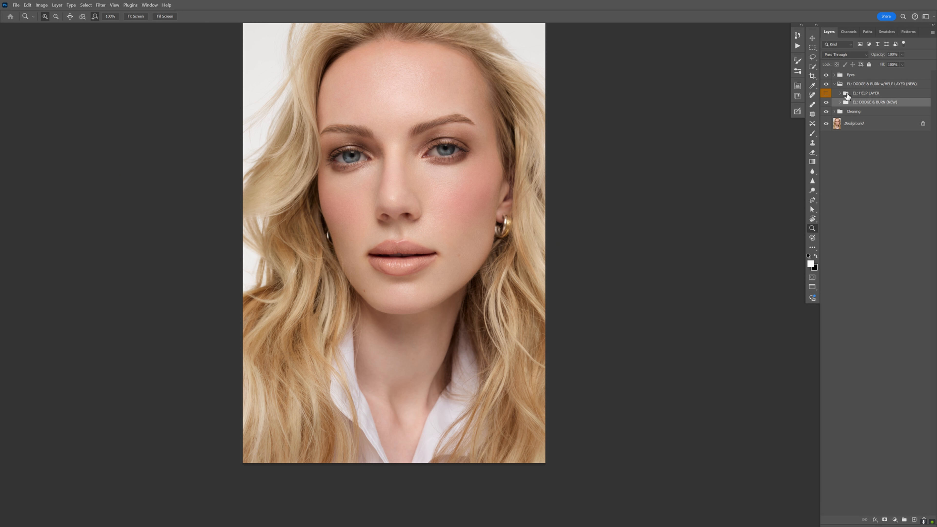
pyautogui.click(835, 85)
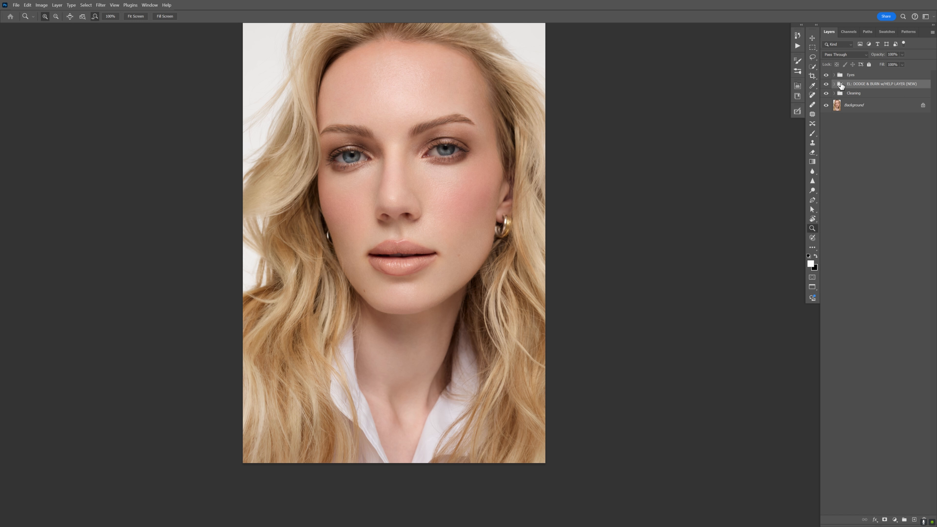
pyautogui.click(846, 75)
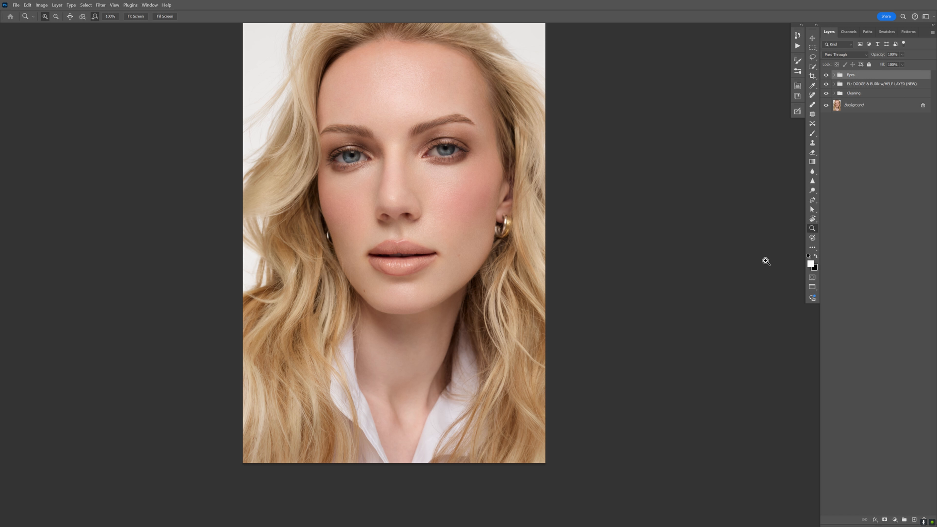
pyautogui.moveTo(508, 228); pyautogui.dragTo(477, 218)
pyautogui.keyDown('alt'); pyautogui.click(478, 218); pyautogui.keyUp('alt')
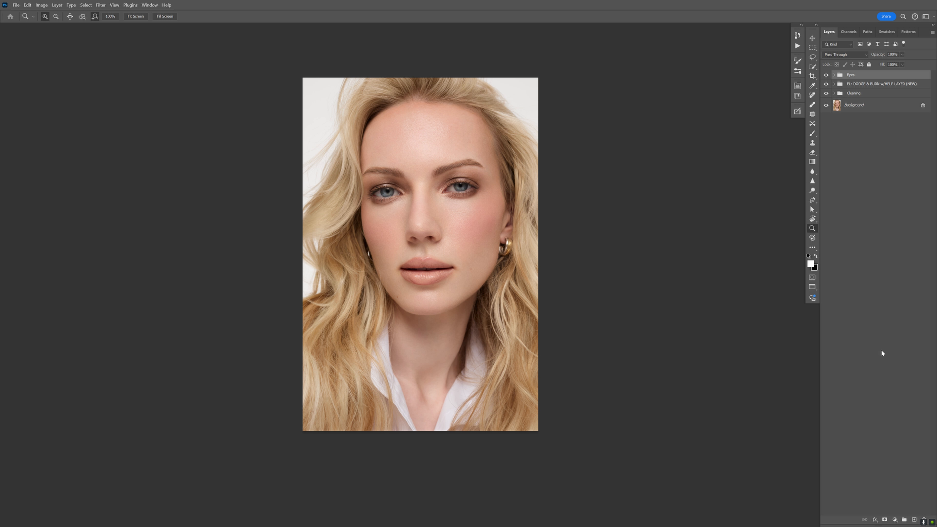
# - Stamp all visible layers into a new layer above the Eyes group and run the sharpening action up to its Gaussian Blur setting
pyautogui.click(796, 47)
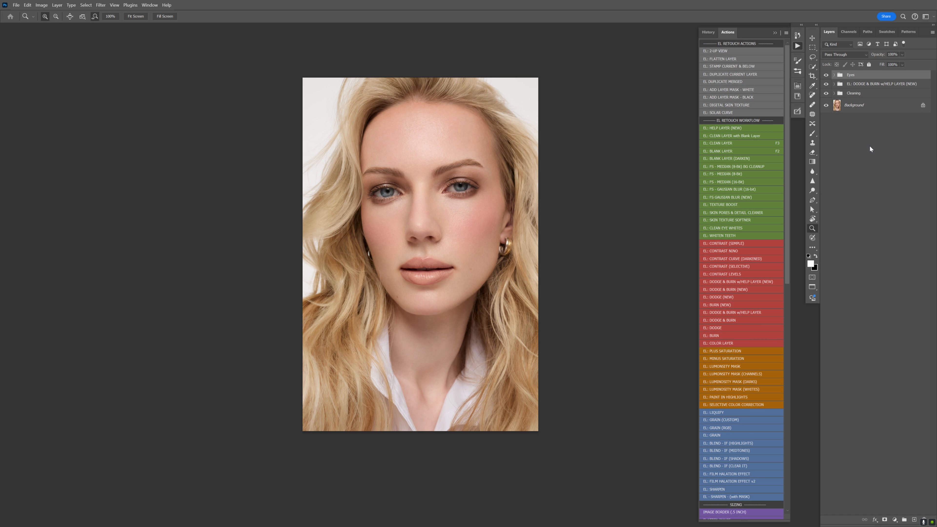
pyautogui.hotkey('ctrl', 'alt', 'shift', 'e')
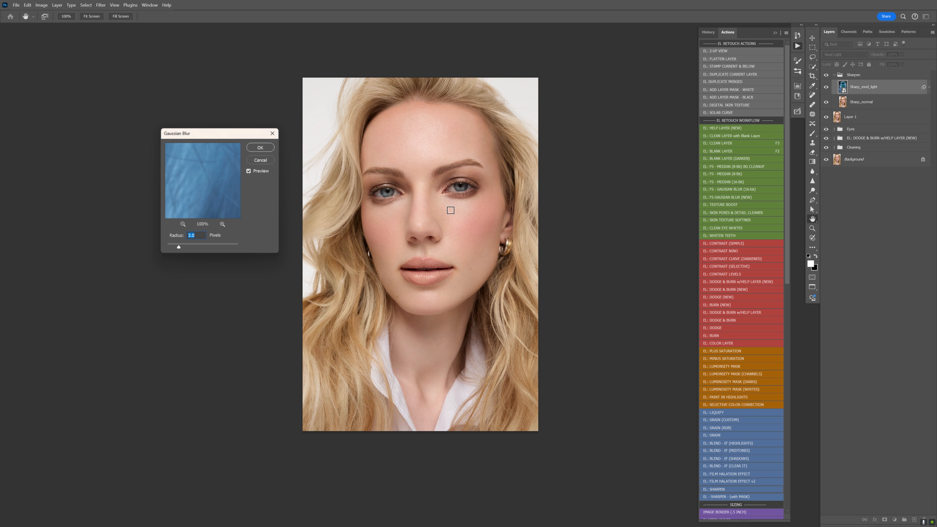
pyautogui.moveTo(444, 212); pyautogui.dragTo(449, 212)
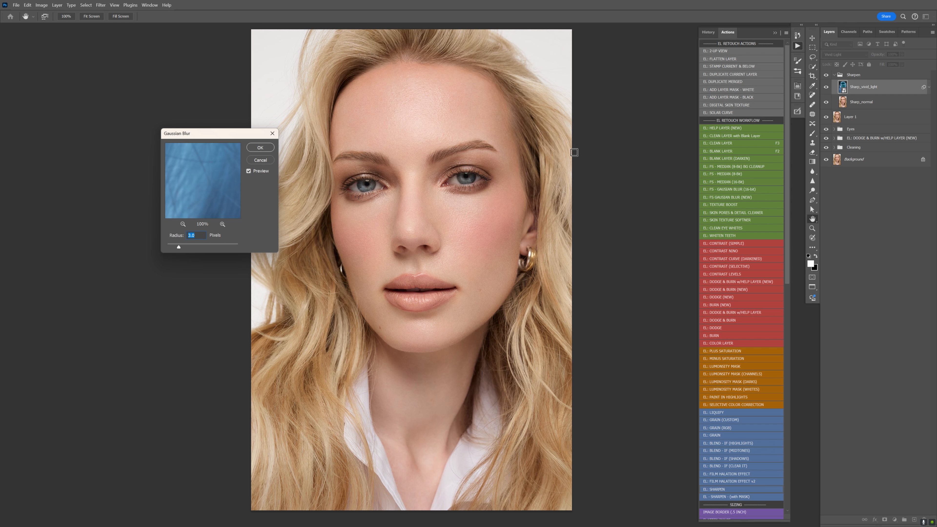
# - Lower the Gaussian Blur radius for the Sharp_vivid_light layer to 1.0 pixels
pyautogui.click(826, 101)
pyautogui.press('ctrl')
pyautogui.hotkey('shift', 'Down')
pyautogui.hotkey('shift', 'Down')
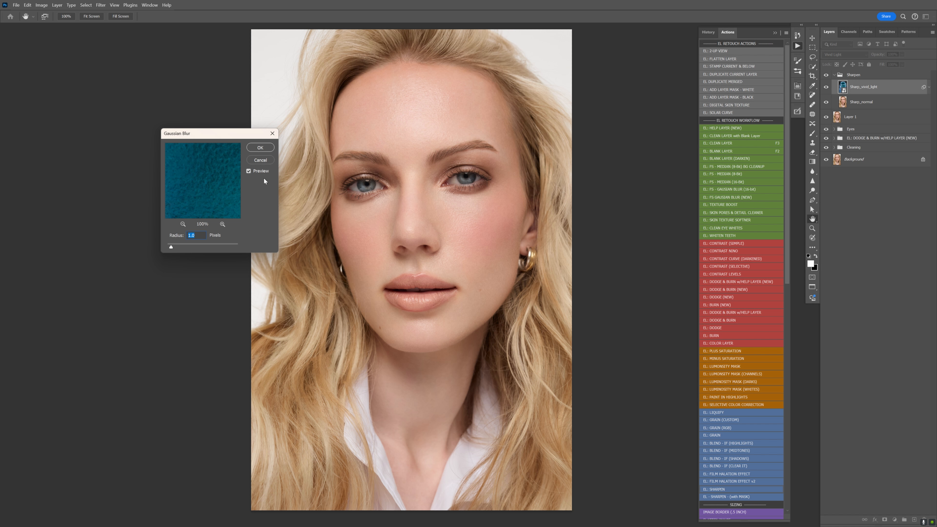
# - Compare the sharpening preview on the face with and without the Gaussian Blur filter, and apply the filter
pyautogui.click(407, 168)
pyautogui.press('ctrl')
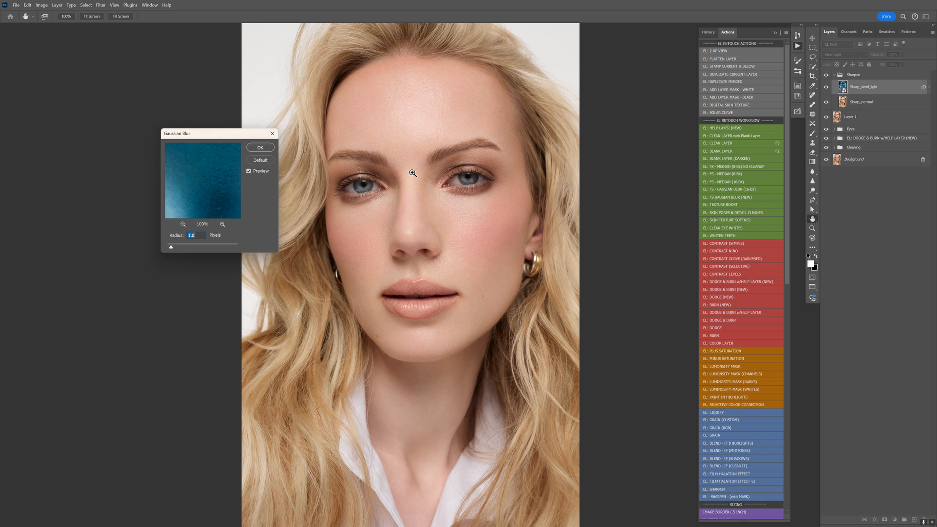
pyautogui.keyDown('ctrl'); pyautogui.click(432, 170); pyautogui.keyUp('ctrl')
pyautogui.click(249, 171)
pyautogui.click(248, 171)
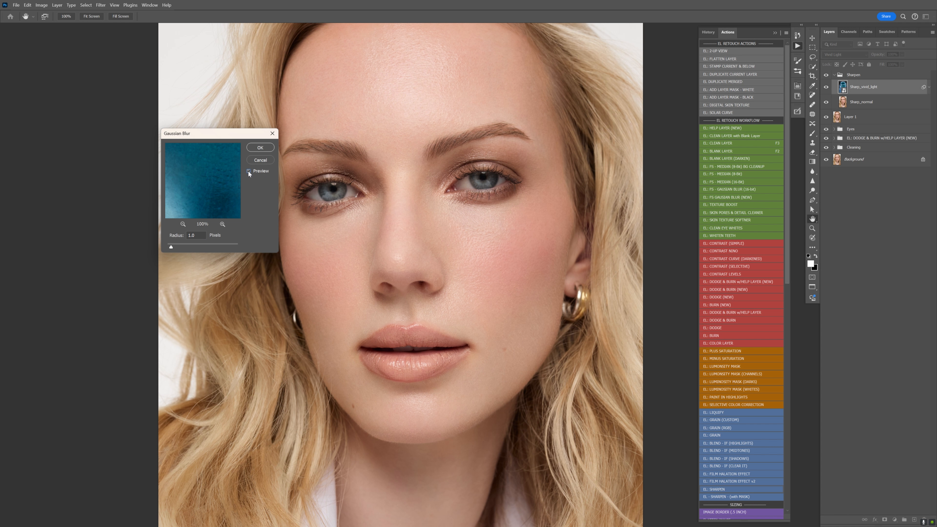
pyautogui.click(248, 171)
pyautogui.click(248, 170)
pyautogui.scroll(3, 395, 204)
pyautogui.scroll(2, 397, 203)
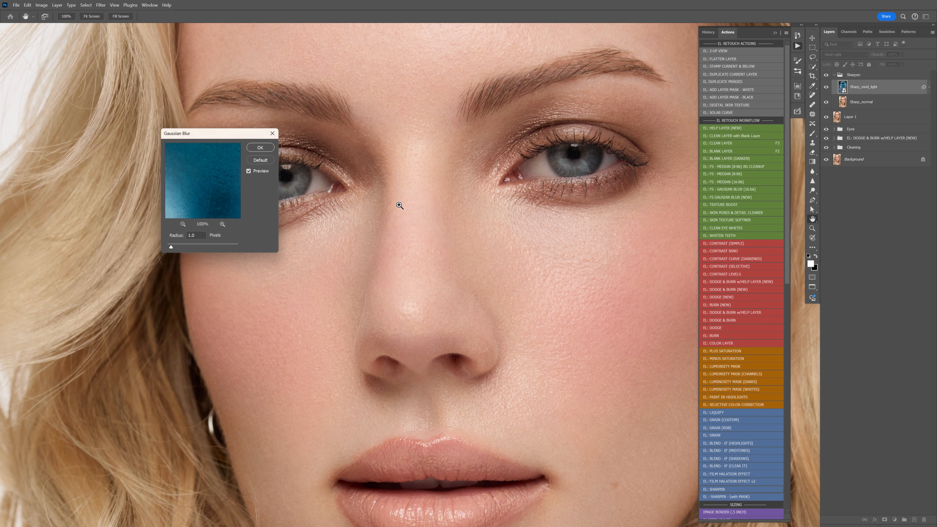
pyautogui.click(248, 171)
pyautogui.click(248, 171)
pyautogui.click(260, 148)
pyautogui.hotkey('ctrl', '0')
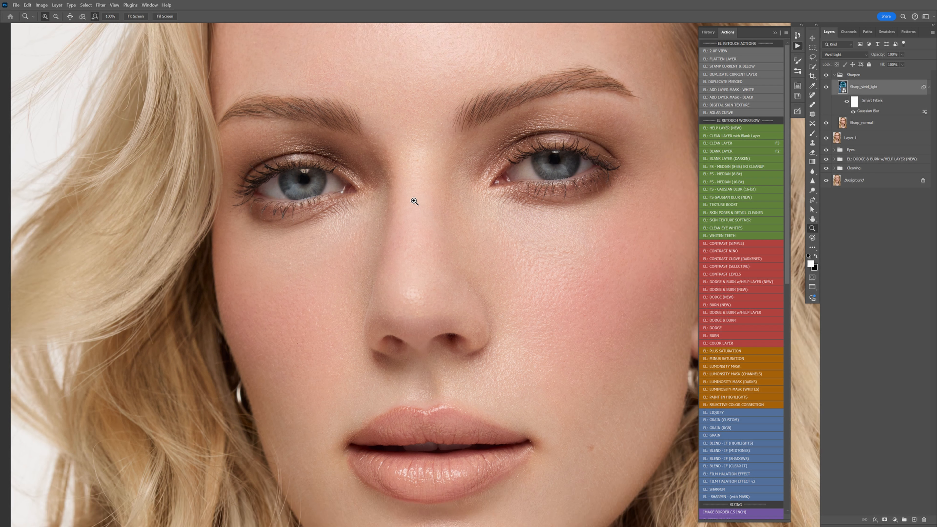
# - Collapse the Sharpen group and delete the stamped Layer 1 beneath it
pyautogui.click(834, 75)
pyautogui.click(839, 86)
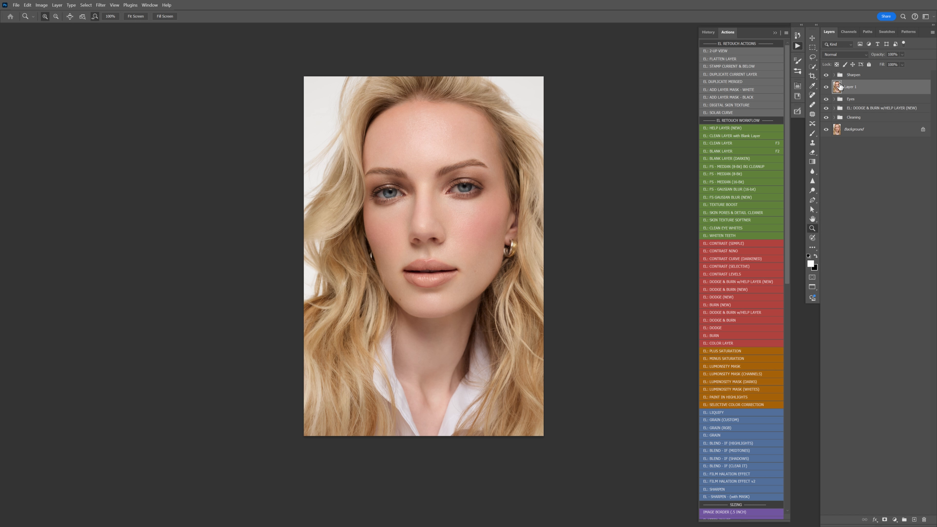
pyautogui.press('Delete')
# - Compare the portrait with and without the Sharpen group and examine the sharpened eyes and cheek skin up close
pyautogui.click(838, 76)
pyautogui.click(826, 75)
pyautogui.click(826, 75)
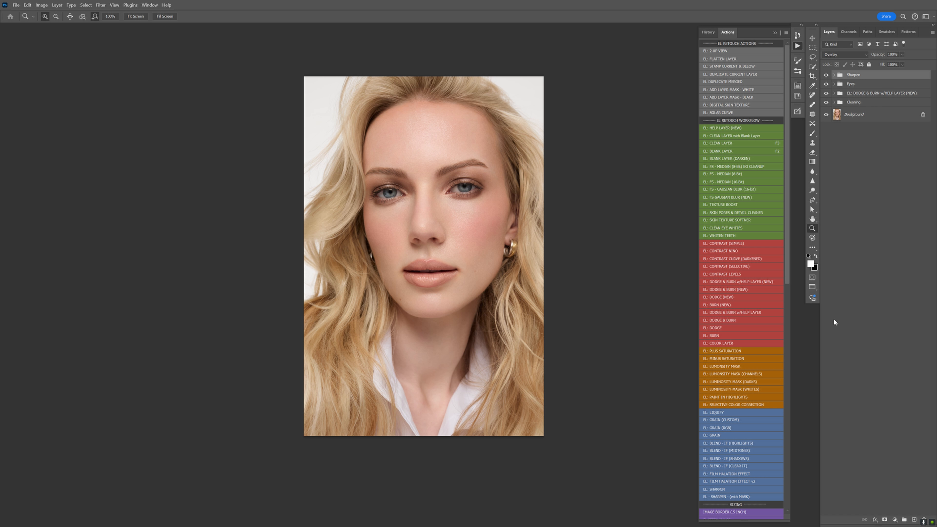
pyautogui.click(461, 236)
pyautogui.moveTo(456, 217); pyautogui.dragTo(455, 196)
pyautogui.click(429, 160)
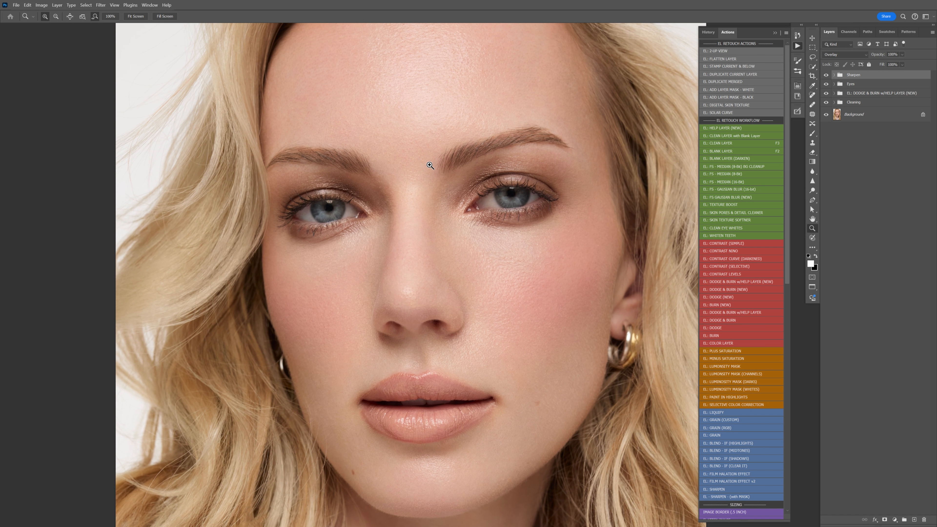
pyautogui.click(572, 239)
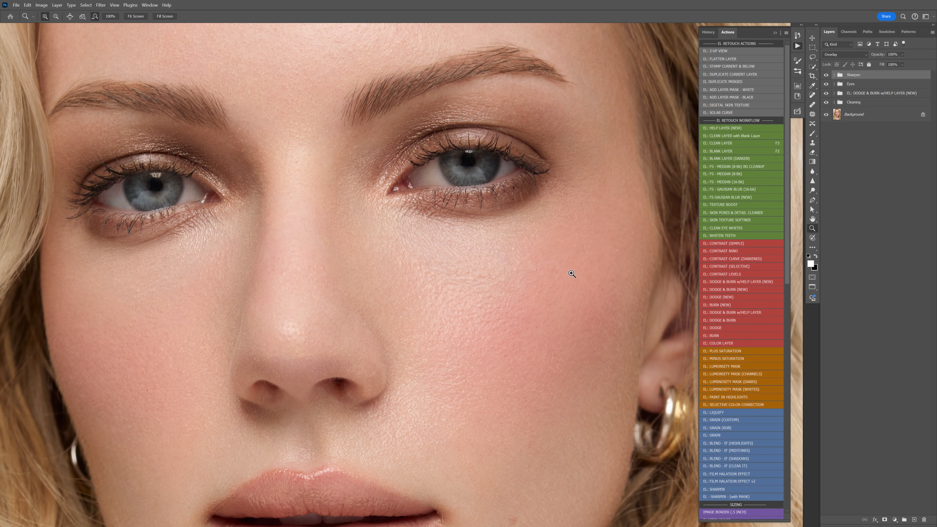
pyautogui.moveTo(602, 249); pyautogui.dragTo(477, 224)
pyautogui.click(894, 520)
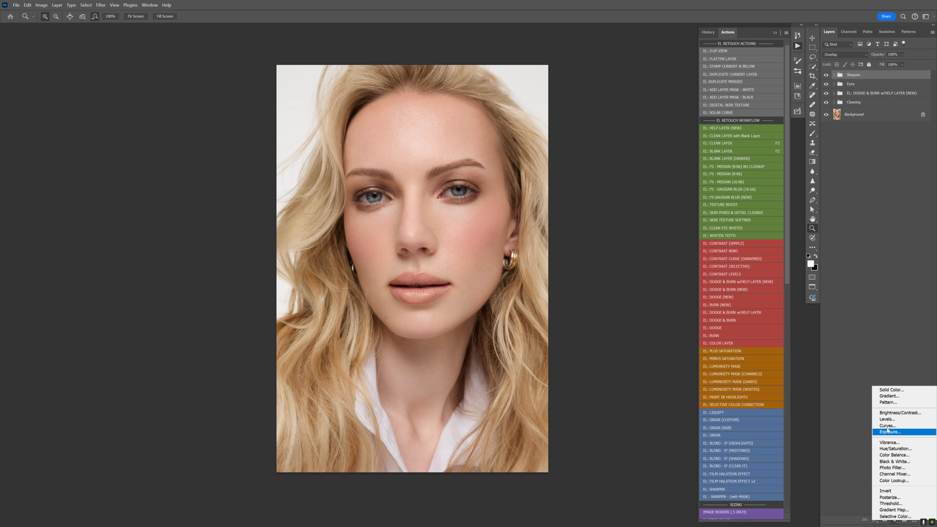
pyautogui.click(889, 402)
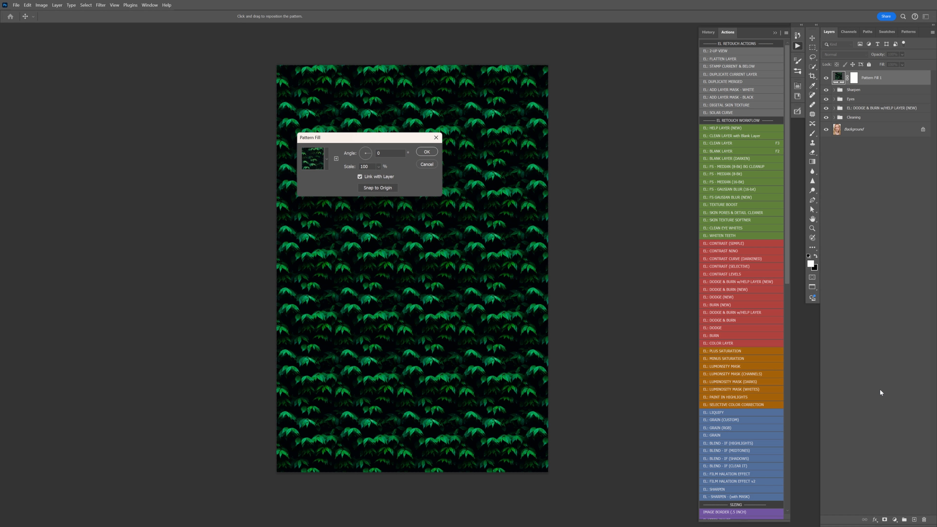
pyautogui.click(429, 163)
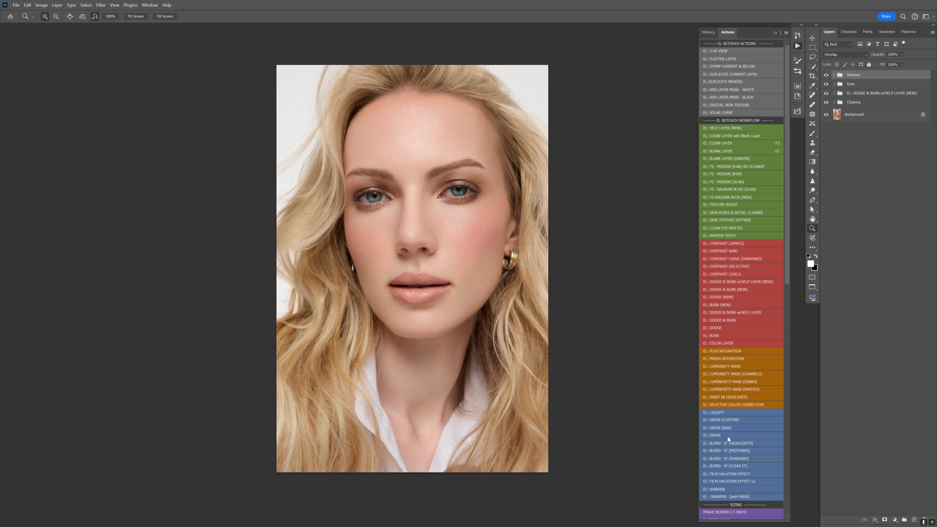
# - Run the EL: GRAIN (CUSTOM) action and name its new pattern fill layer Grain
pyautogui.click(728, 421)
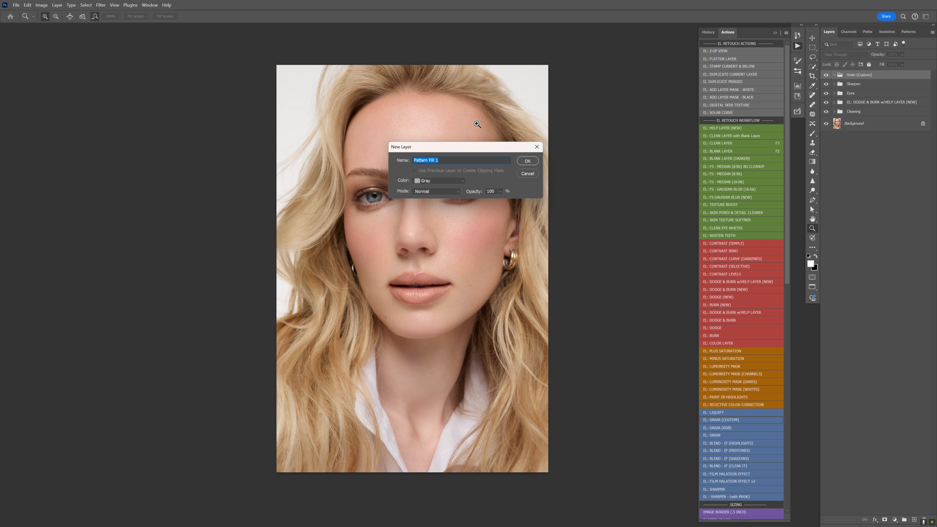
pyautogui.write('Gg')
pyautogui.write('ain')
pyautogui.click(528, 161)
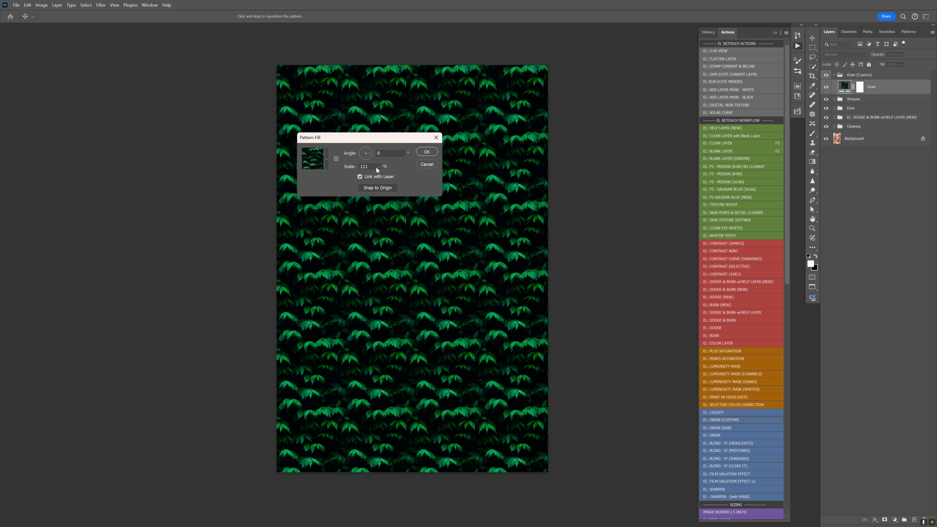
# - Fill the Grain layer with the EL: Film Grain - Silver 2 pattern
pyautogui.click(327, 162)
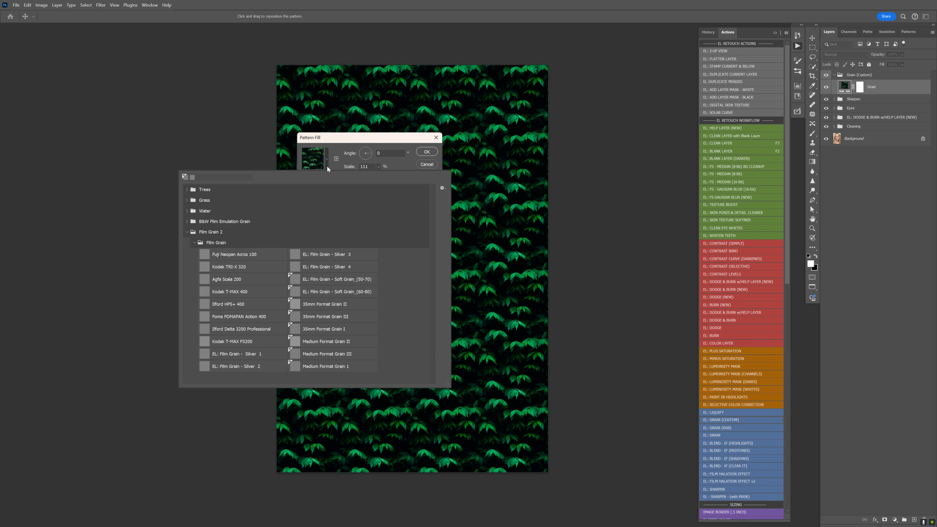
pyautogui.click(268, 368)
pyautogui.click(403, 168)
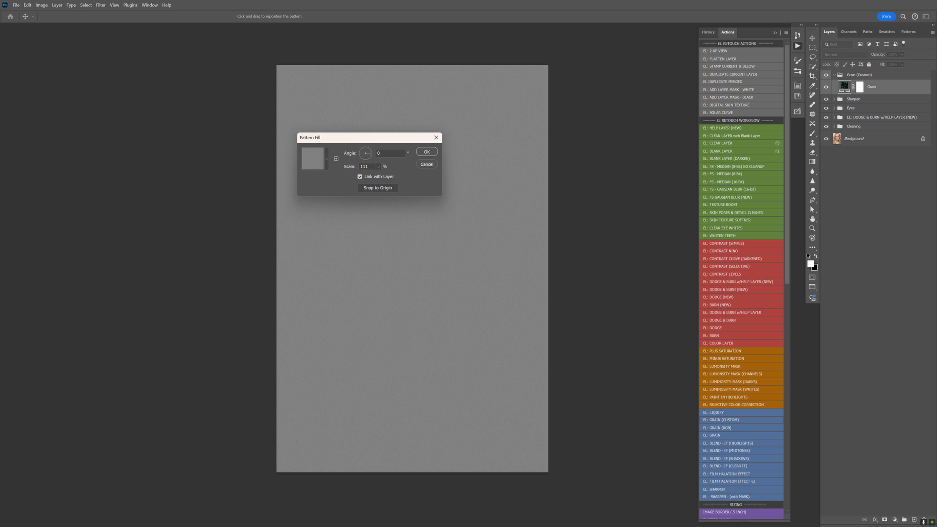
pyautogui.click(426, 152)
# - Examine the cheek and hair up close with the Grain (Custom) group on and off to judge the grain
pyautogui.press('z')
pyautogui.click(439, 179)
pyautogui.moveTo(439, 179); pyautogui.dragTo(470, 190)
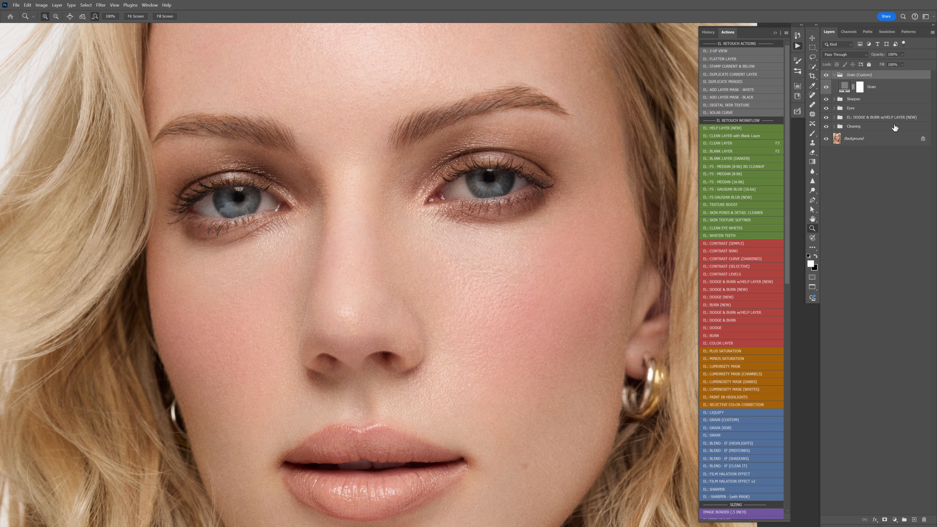
pyautogui.click(826, 75)
pyautogui.moveTo(649, 223); pyautogui.dragTo(656, 224)
pyautogui.moveTo(637, 300); pyautogui.dragTo(432, 201)
pyautogui.moveTo(503, 294); pyautogui.dragTo(513, 293)
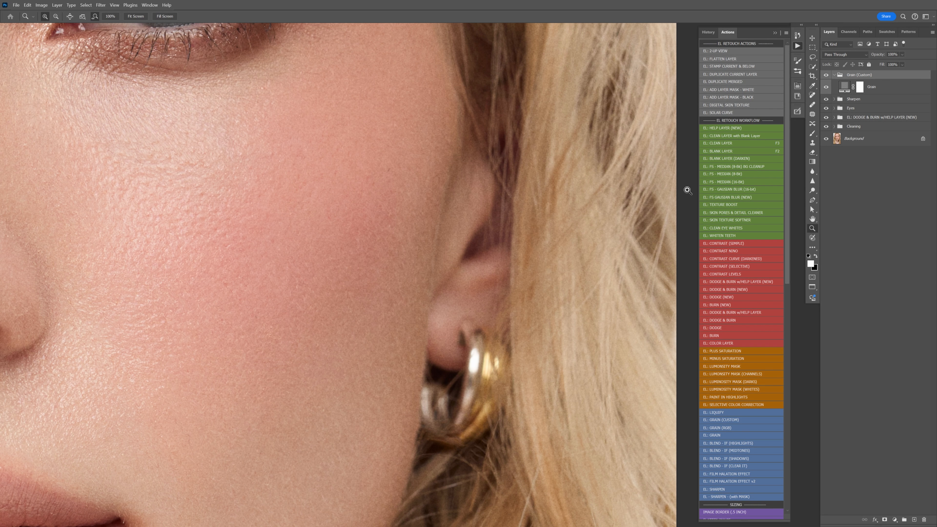
pyautogui.click(826, 75)
pyautogui.click(827, 74)
pyautogui.click(826, 75)
pyautogui.click(826, 74)
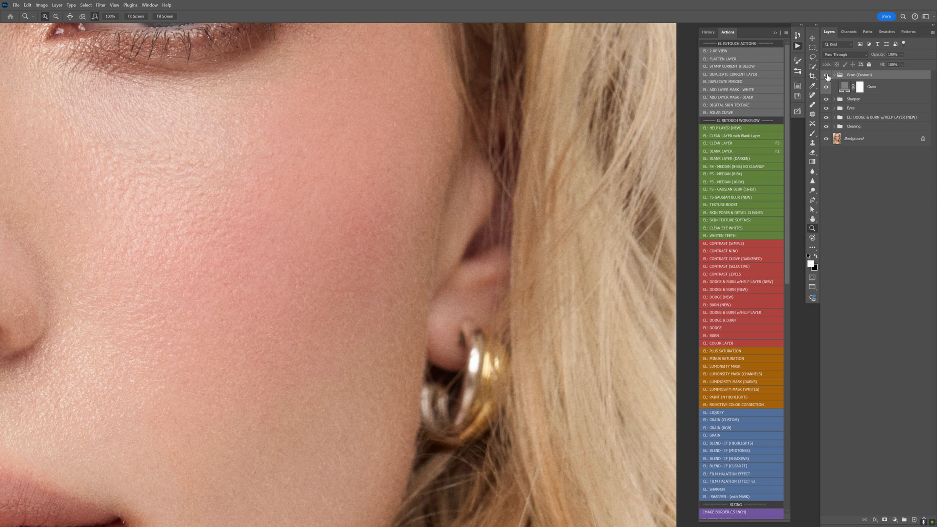
# - Set the Grain layer's pattern scale to 94%
pyautogui.doubleClick(844, 86)
pyautogui.moveTo(355, 170); pyautogui.dragTo(346, 172)
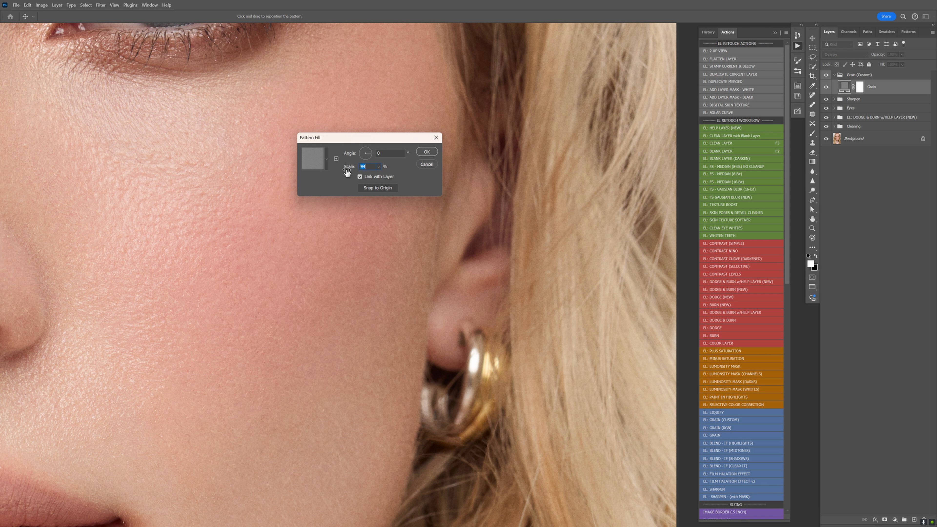
pyautogui.click(425, 151)
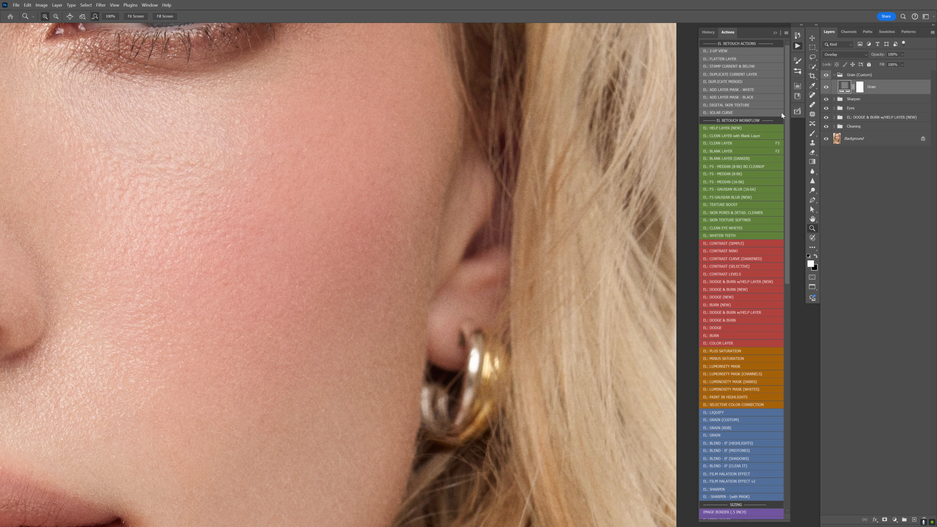
# - Compare the skin texture with and without the rescaled Grain layer
pyautogui.click(826, 88)
pyautogui.click(826, 88)
pyautogui.click(826, 89)
pyautogui.press('Down')
pyautogui.press('Down')
pyautogui.press('Return')
pyautogui.click(826, 89)
pyautogui.click(826, 88)
pyautogui.click(826, 89)
pyautogui.click(826, 89)
# - Lower the Grain layer's opacity to 55% and collapse the Grain (Custom) group
pyautogui.click(895, 54)
pyautogui.moveTo(468, 192); pyautogui.dragTo(437, 218)
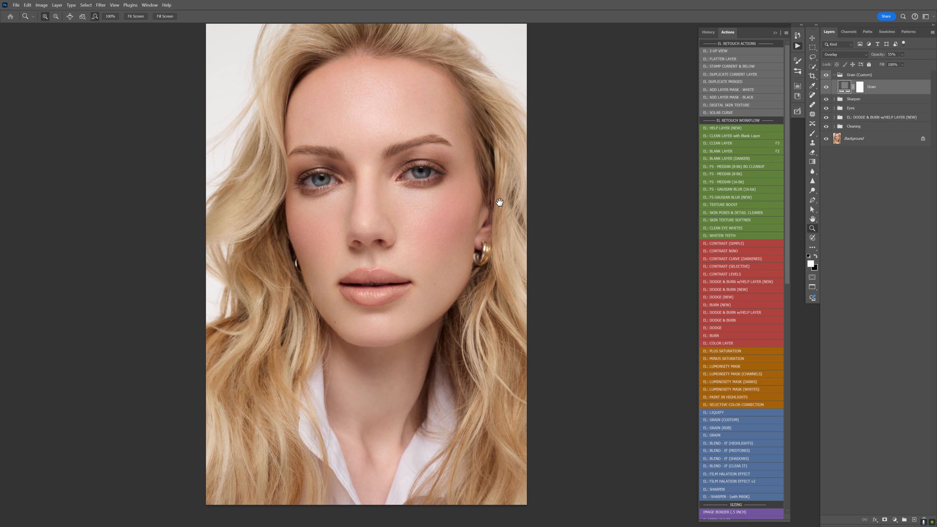
pyautogui.click(834, 75)
pyautogui.moveTo(378, 175); pyautogui.dragTo(420, 193)
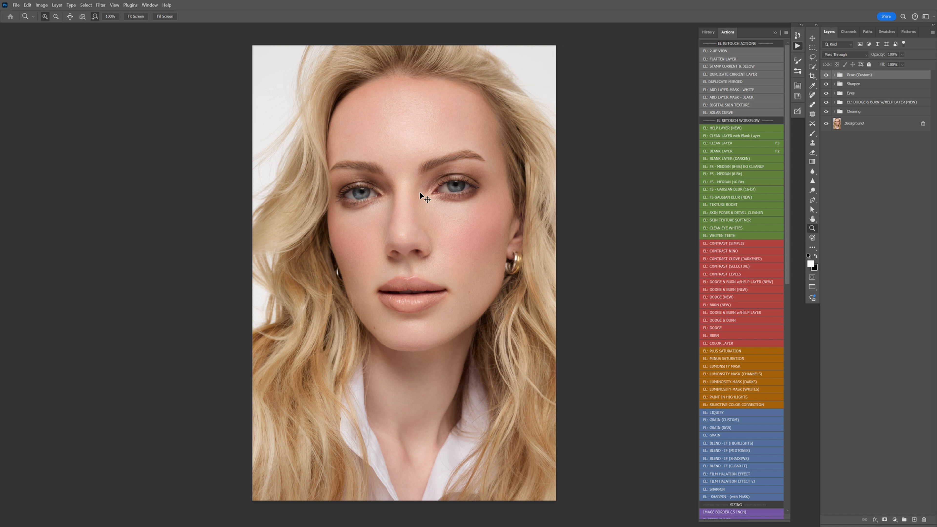
pyautogui.click(549, 158)
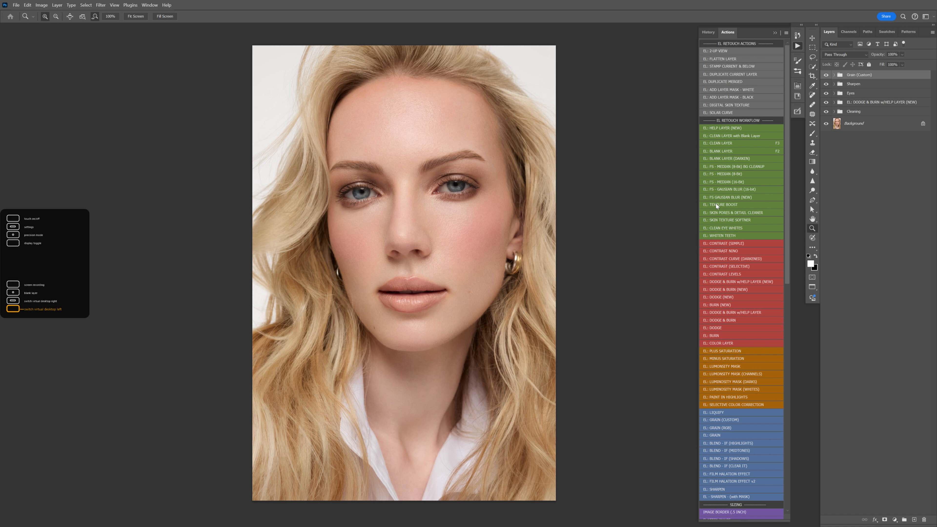
# - Switch to Capture One and view the original portrait and its retouched version side by side
pyautogui.press('ctrl+super+Left')
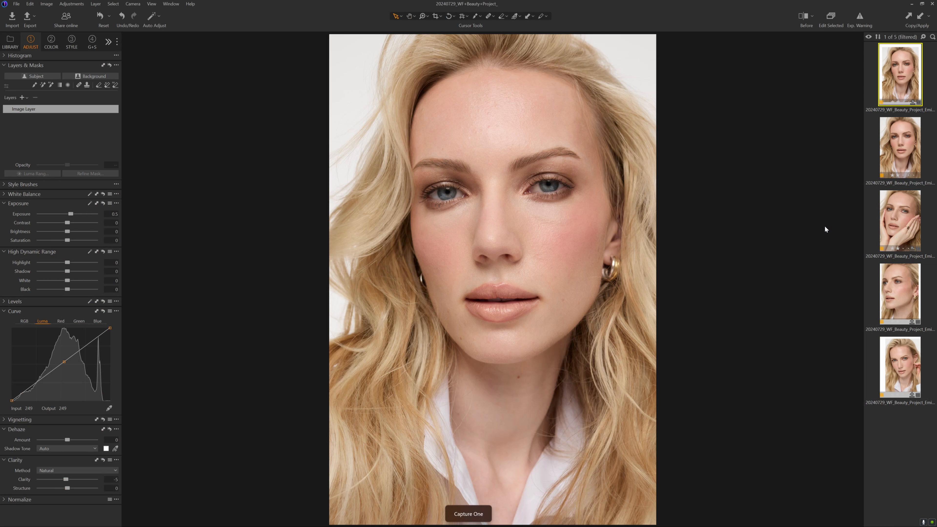
pyautogui.click(906, 158)
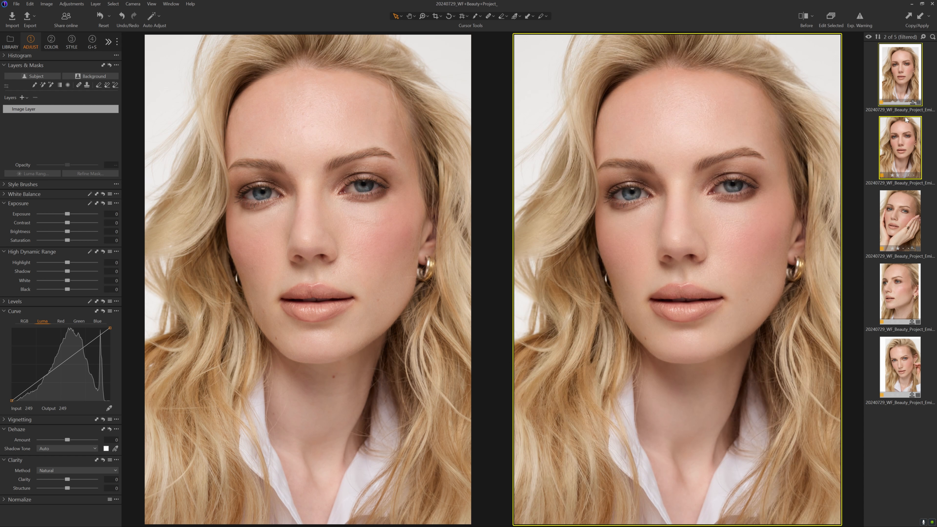
pyautogui.click(360, 191)
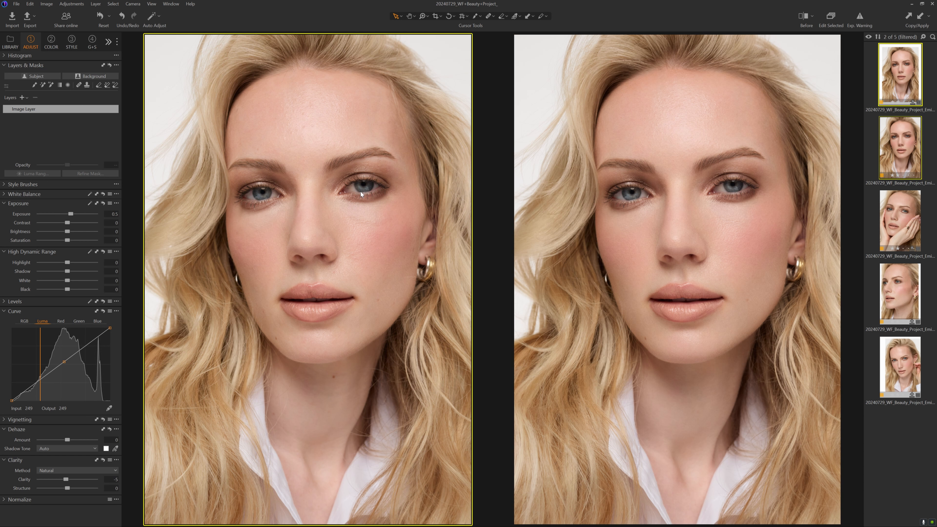
pyautogui.click(629, 212)
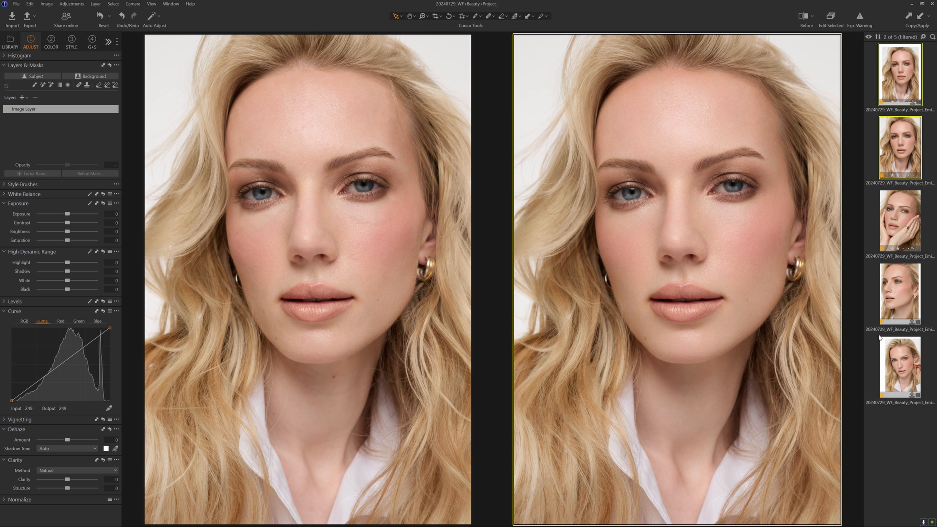
# - Display only the original portrait and hide the tools and toolbar, keeping the image browser visible
pyautogui.click(868, 208)
pyautogui.click(897, 80)
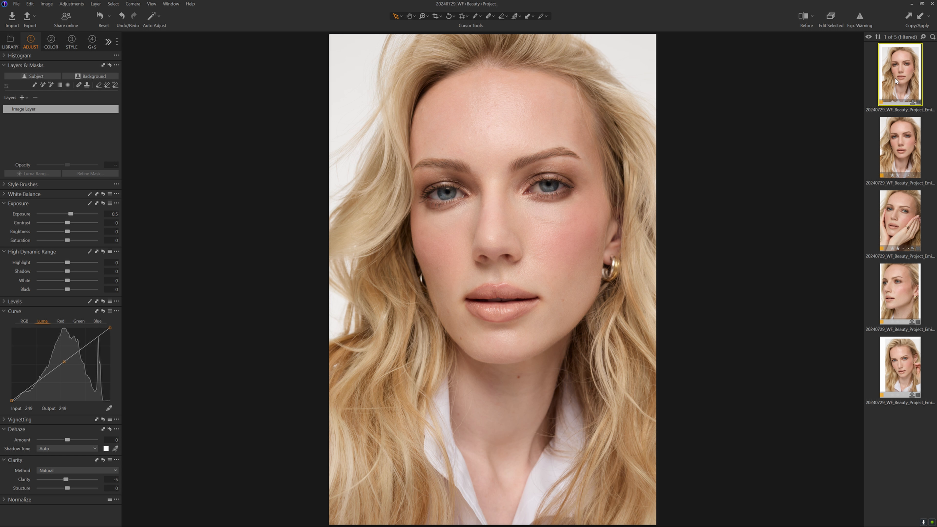
pyautogui.hotkey('ctrl', 'b')
pyautogui.hotkey('ctrl', 't')
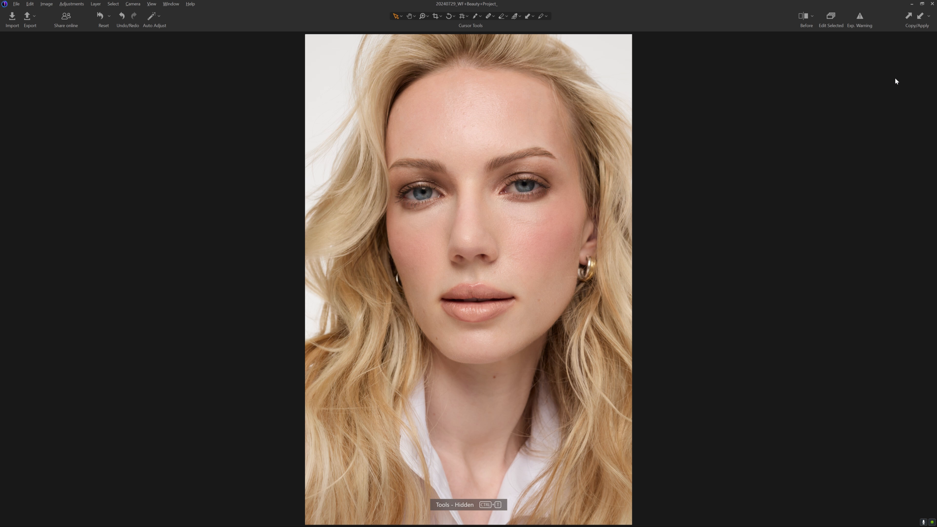
pyautogui.hotkey('alt', 'h')
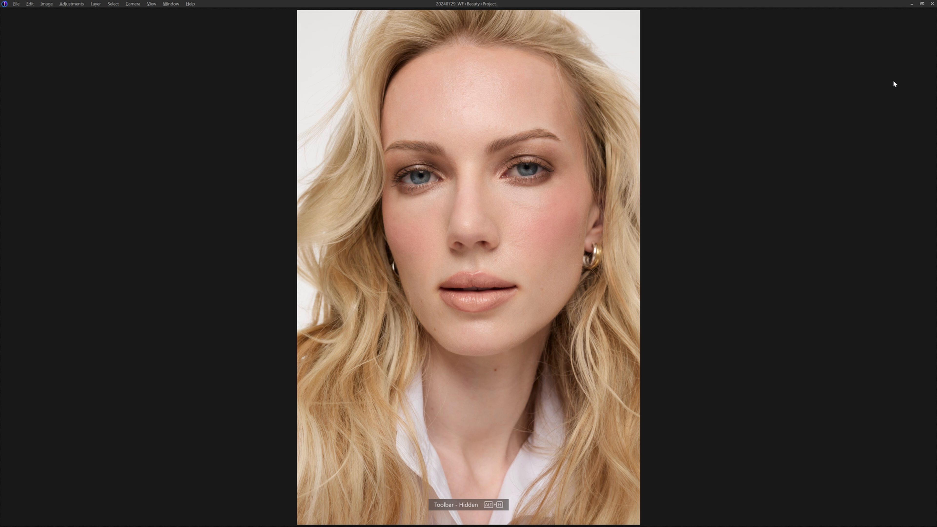
pyautogui.hotkey('ctrl', 'b')
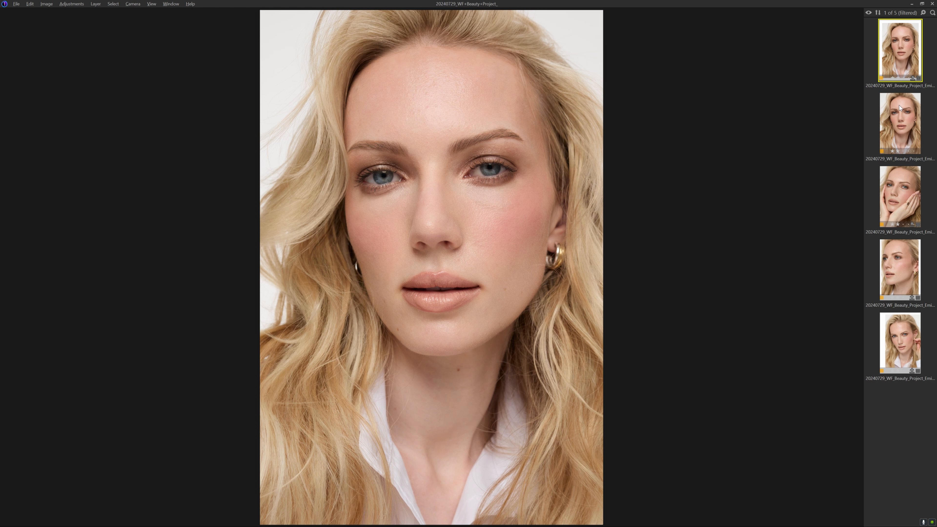
# - Alternate between the original and retouched portraits to compare them, and inspect the retouched face up close
pyautogui.press('Up')
pyautogui.press('Down')
pyautogui.press('Up')
pyautogui.press('Down')
pyautogui.press('Up')
pyautogui.press('Down')
pyautogui.press('Up')
pyautogui.press('Down')
pyautogui.press('Up')
pyautogui.press('Down')
pyautogui.press('Up')
pyautogui.press('Down')
pyautogui.press('Up')
pyautogui.press('Down')
pyautogui.press('Up')
pyautogui.press('Down')
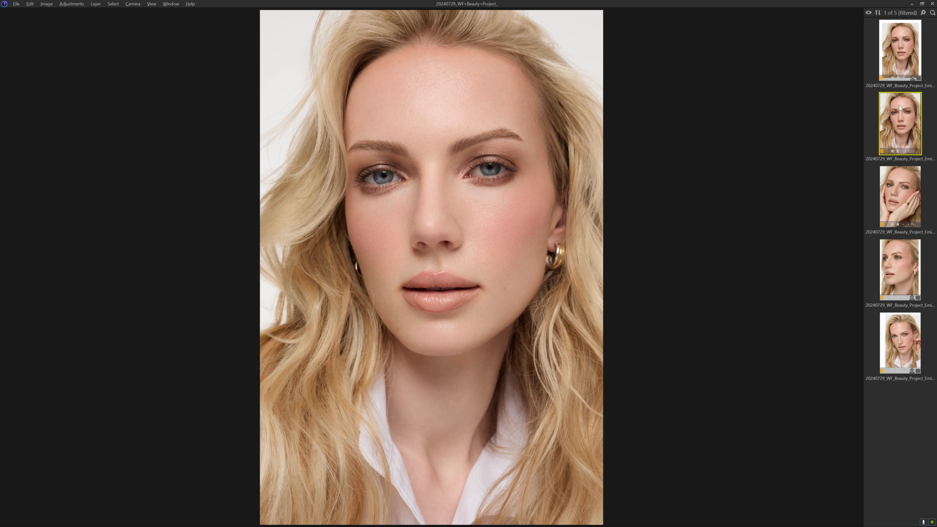
pyautogui.scroll(2, 521, 132)
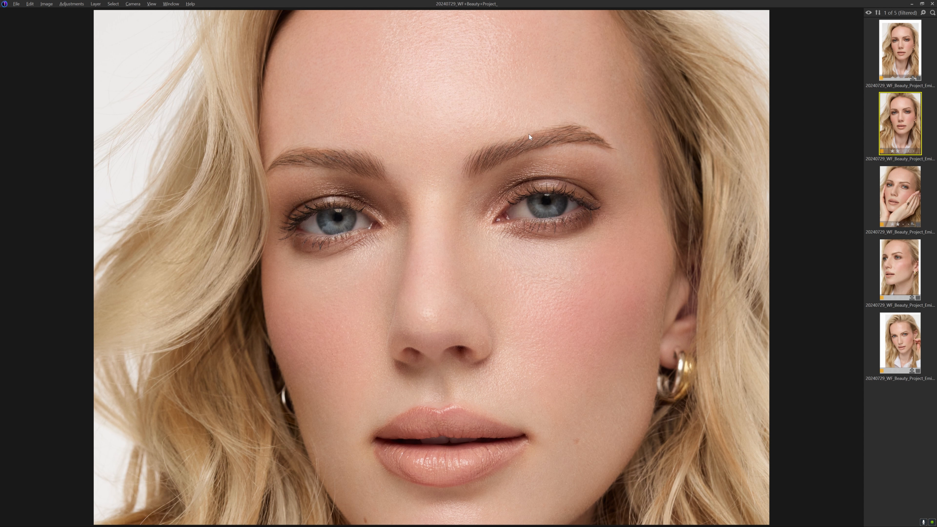
pyautogui.scroll(-3, 582, 129)
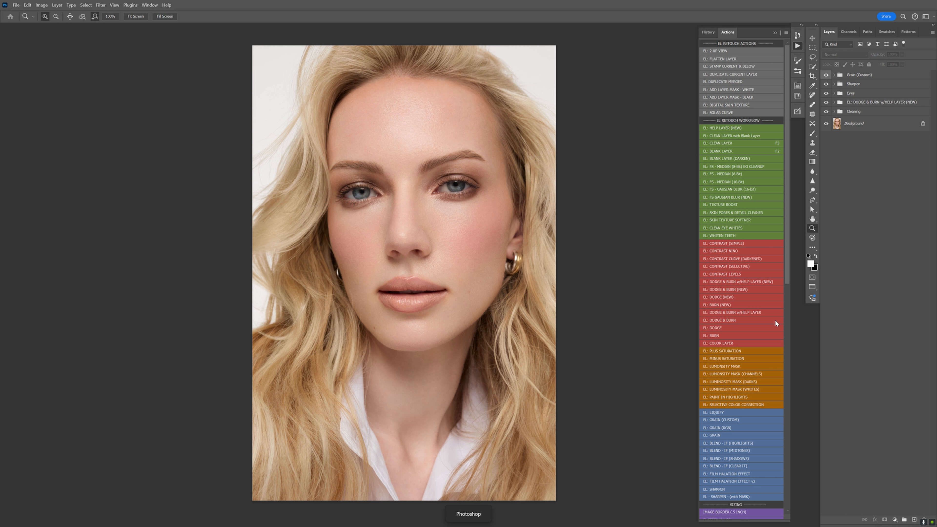
# - Switch back to Photoshop and run the EL: DODGE & BURN action above the Grain (Custom) group
pyautogui.click(743, 319)
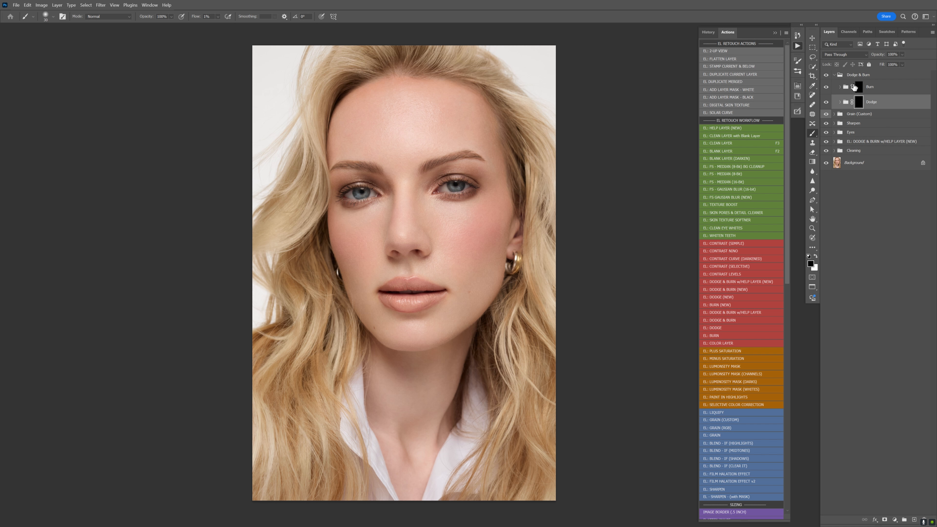
# - Paint white on the Burn group's mask at 1% flow to darken and fill in the eyebrows
pyautogui.click(858, 91)
pyautogui.press('z')
pyautogui.moveTo(346, 169); pyautogui.dragTo(372, 155)
pyautogui.press('b')
pyautogui.press('[')
pyautogui.press('x')
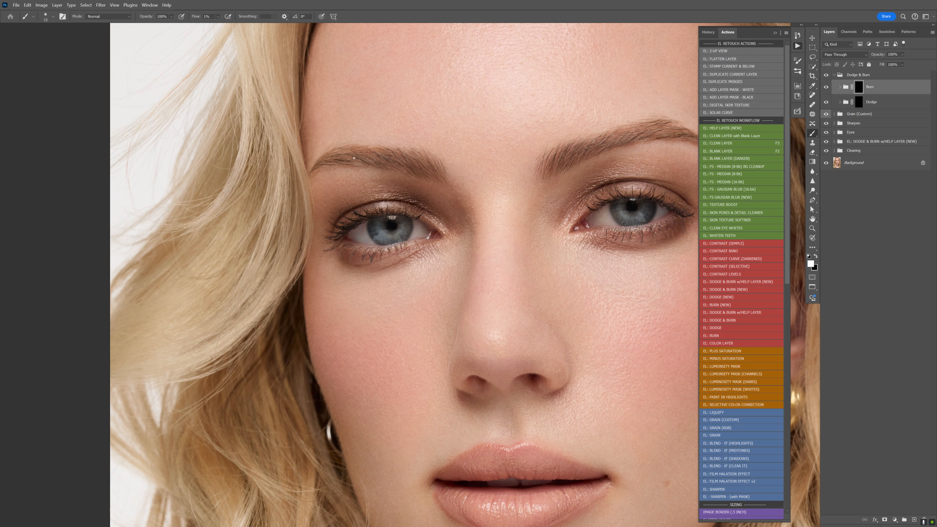
pyautogui.press(']')
pyautogui.press(']')
pyautogui.press(']')
pyautogui.press(']')
pyautogui.moveTo(438, 127); pyautogui.dragTo(359, 139)
pyautogui.press('[')
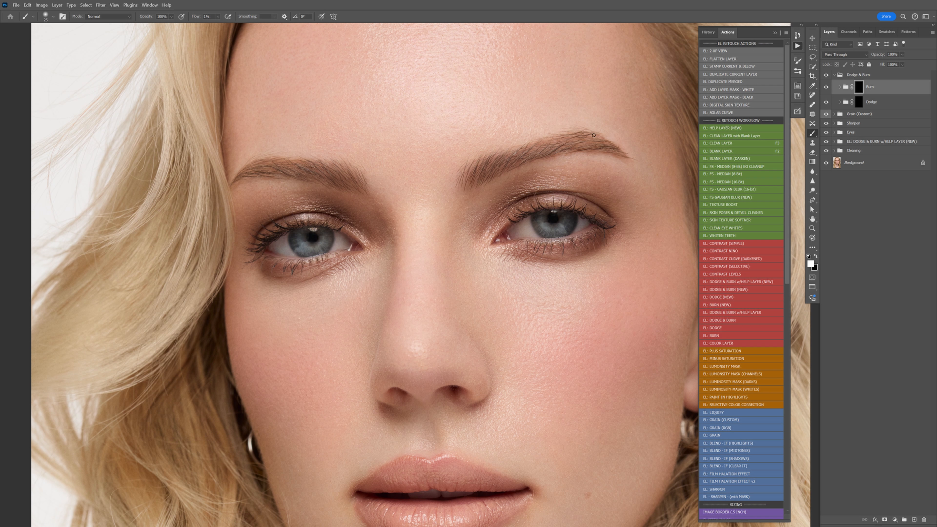
# - Continue burning the eyebrows with the brush at 35 px, and check the active brush preset in the retouching brush set
pyautogui.press('[')
pyautogui.press('[')
pyautogui.press(']')
pyautogui.press(']')
pyautogui.press(']')
pyautogui.click(798, 72)
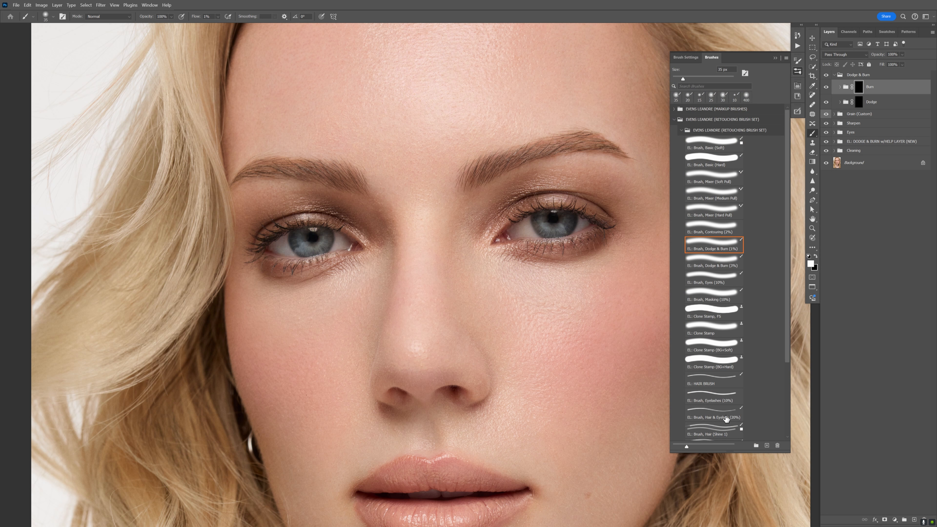
pyautogui.click(798, 72)
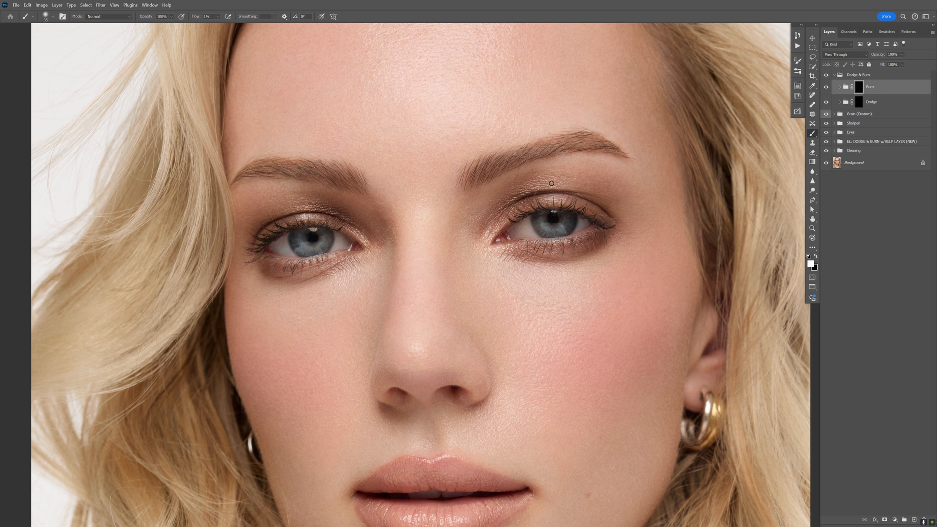
# - Reset the canvas rotation and refine the burning around the eyebrows while viewing the whole portrait
pyautogui.press('z')
pyautogui.moveTo(572, 136); pyautogui.dragTo(549, 118)
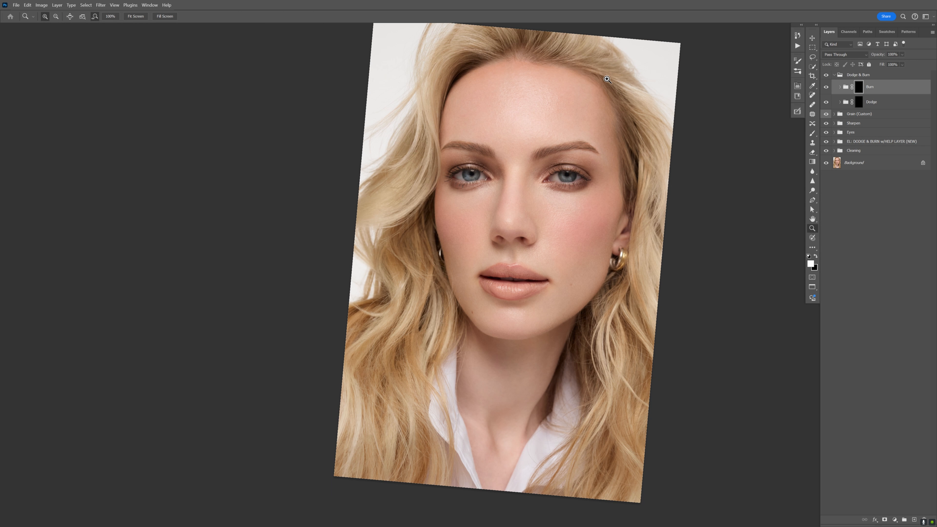
pyautogui.press('r')
pyautogui.press('Escape')
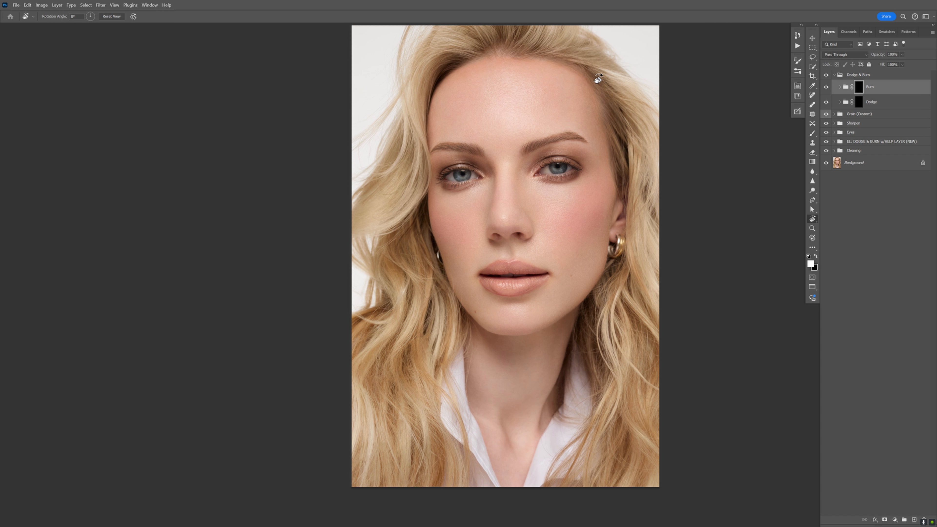
pyautogui.press('b')
pyautogui.press(']')
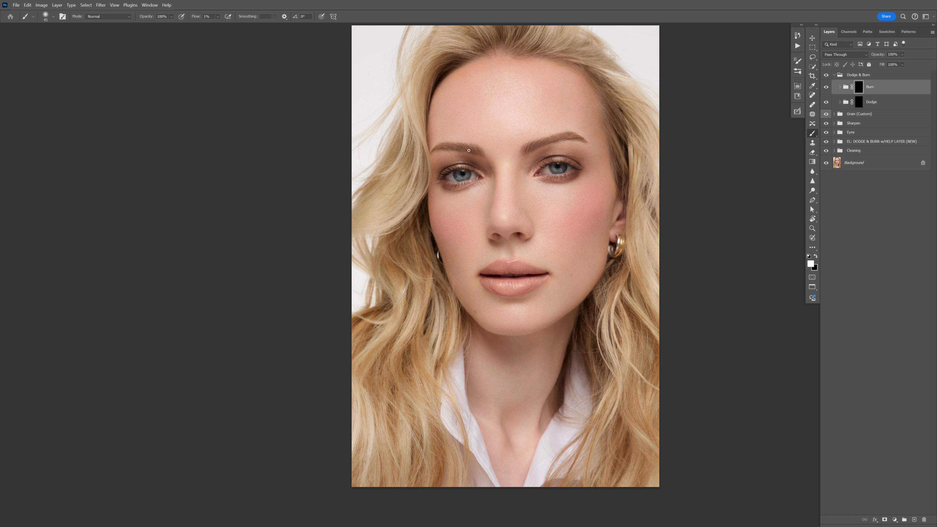
pyautogui.press('[')
pyautogui.moveTo(467, 109); pyautogui.dragTo(472, 97)
# - Collapse the Dodge & Burn group, compare the portrait with and without it, and set its opacity to 80%
pyautogui.press('z')
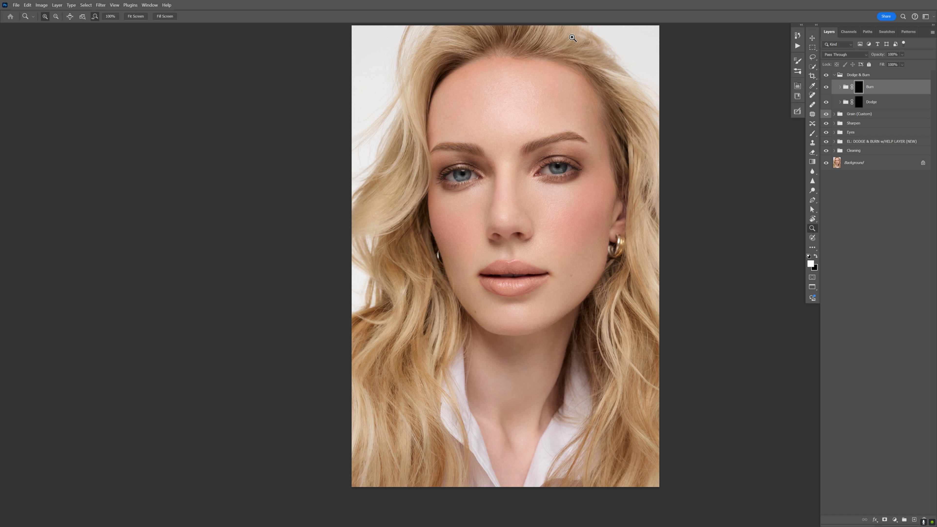
pyautogui.keyDown('alt'); pyautogui.click(552, 90); pyautogui.keyUp('alt')
pyautogui.moveTo(552, 91); pyautogui.dragTo(523, 104)
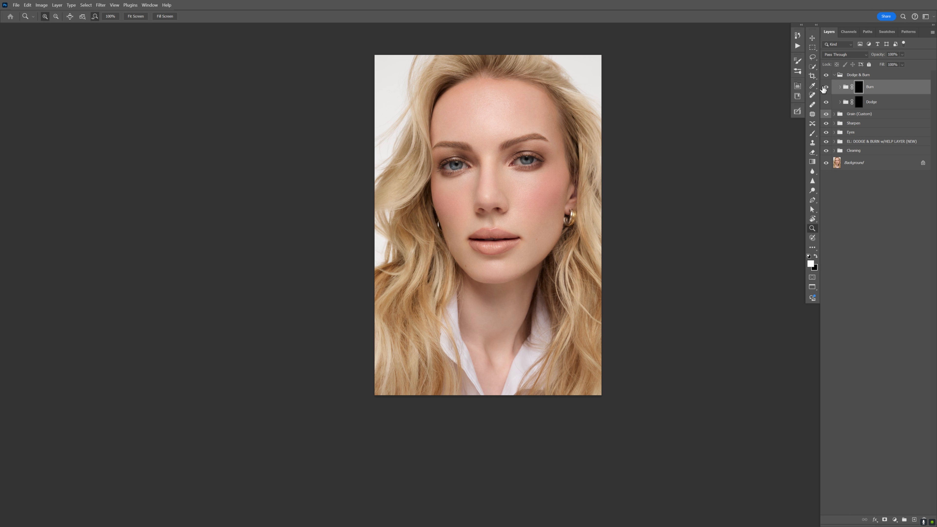
pyautogui.click(834, 75)
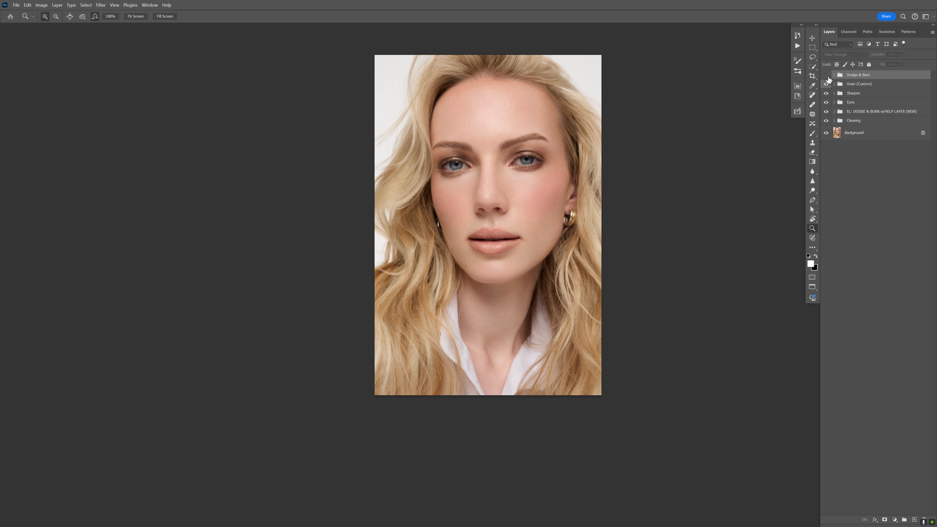
pyautogui.click(826, 76)
pyautogui.click(826, 75)
pyautogui.click(827, 75)
pyautogui.scroll(1, 480, 167)
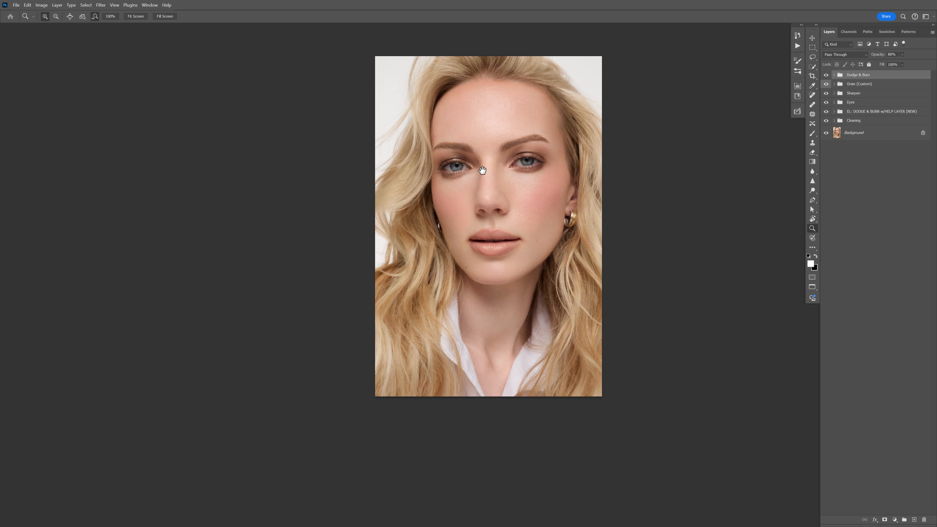
# - Rename the Dodge & Burn group as "Dodge & Burn - Eyebrows" and show the portrait in a floating window
pyautogui.doubleClick(867, 76)
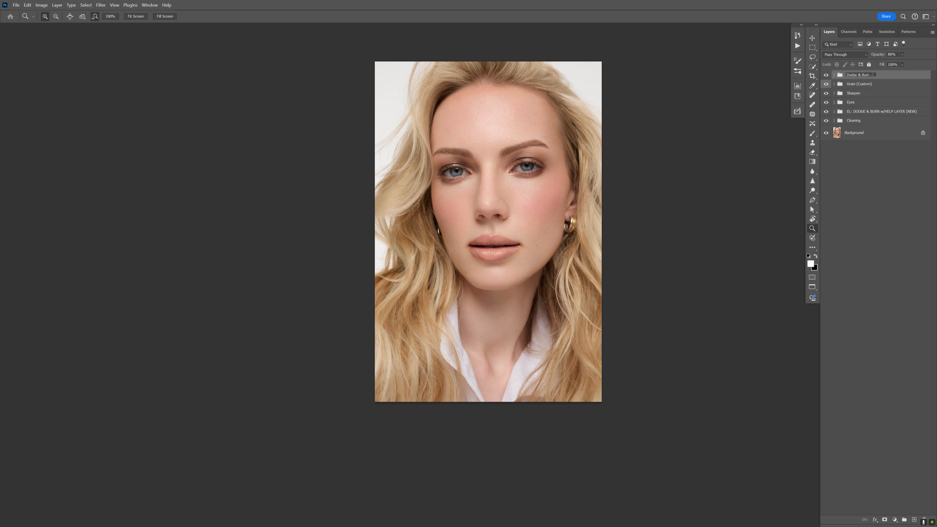
pyautogui.write('- Eyebrows')
pyautogui.press('Return')
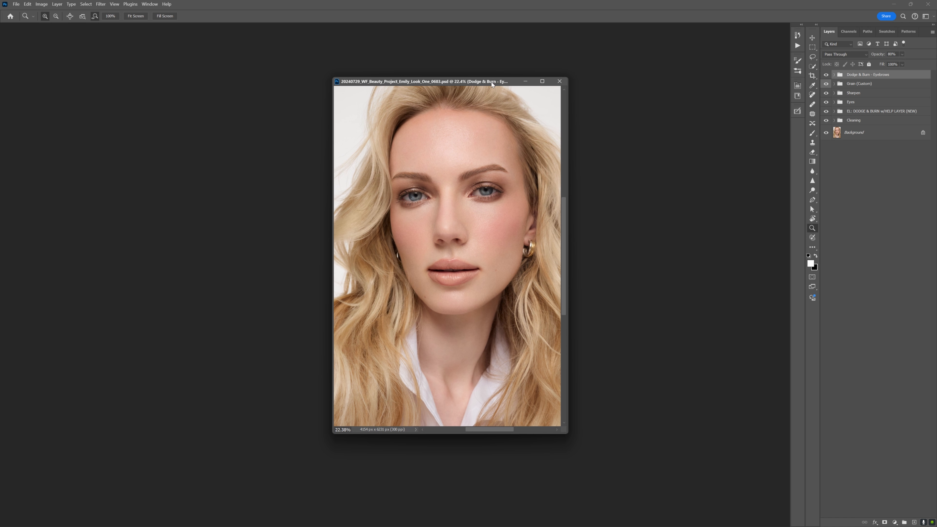
pyautogui.click(133, 16)
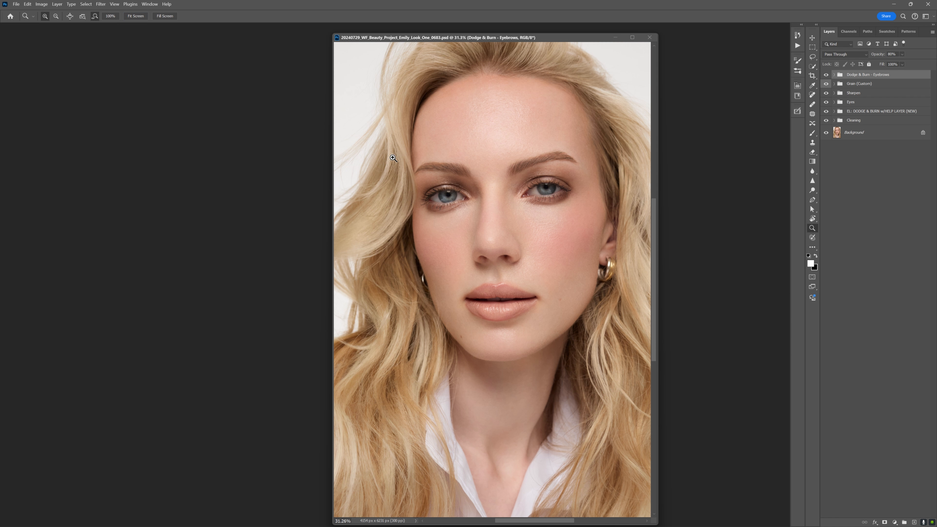
pyautogui.hotkey('ctrl', '-')
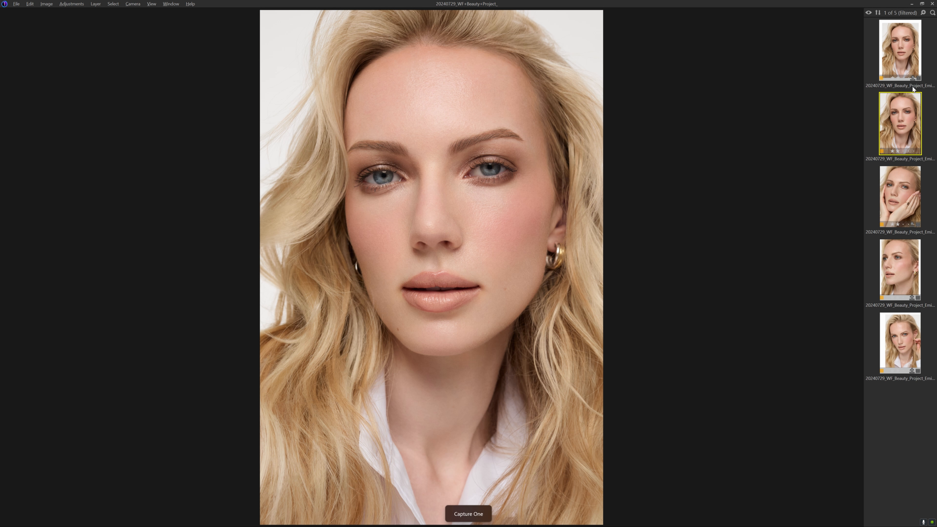
# - Switch to Capture One and alternate repeatedly between the original and the updated retouched portrait to compare them
pyautogui.click(905, 64)
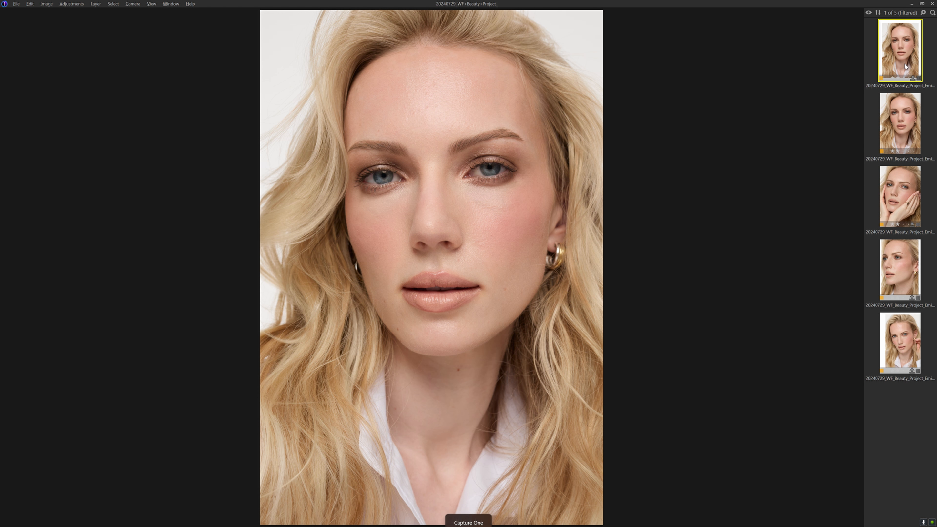
pyautogui.press('Down')
pyautogui.press('Up')
pyautogui.press('Down')
pyautogui.press('Up')
pyautogui.press('Down')
pyautogui.press('Up')
pyautogui.press('Down')
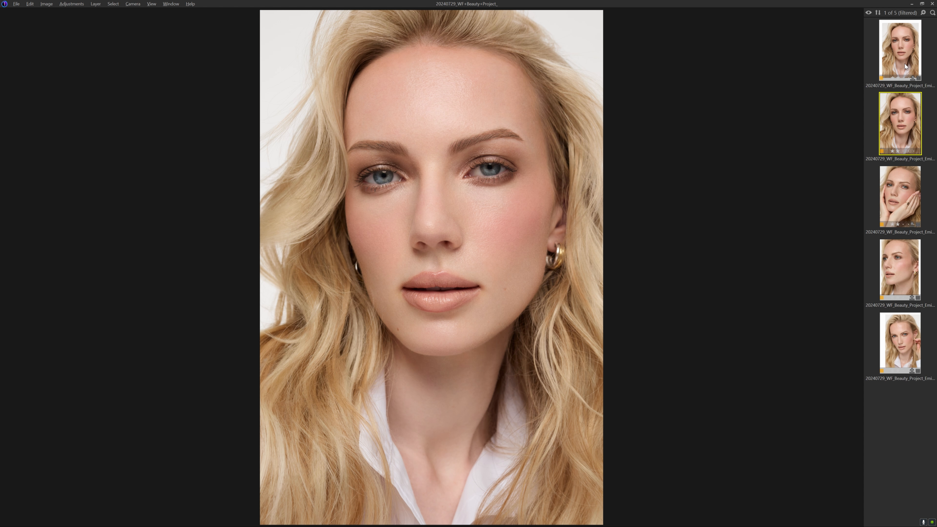
pyautogui.press('Up')
pyautogui.press('Down')
pyautogui.press('Up')
pyautogui.press('Down')
pyautogui.press('Up')
pyautogui.press('Down')
# - View both portraits side by side, return to the retouched one alone, and change the viewer background to white
pyautogui.keyDown('ctrl'); pyautogui.click(893, 62); pyautogui.keyUp('ctrl')
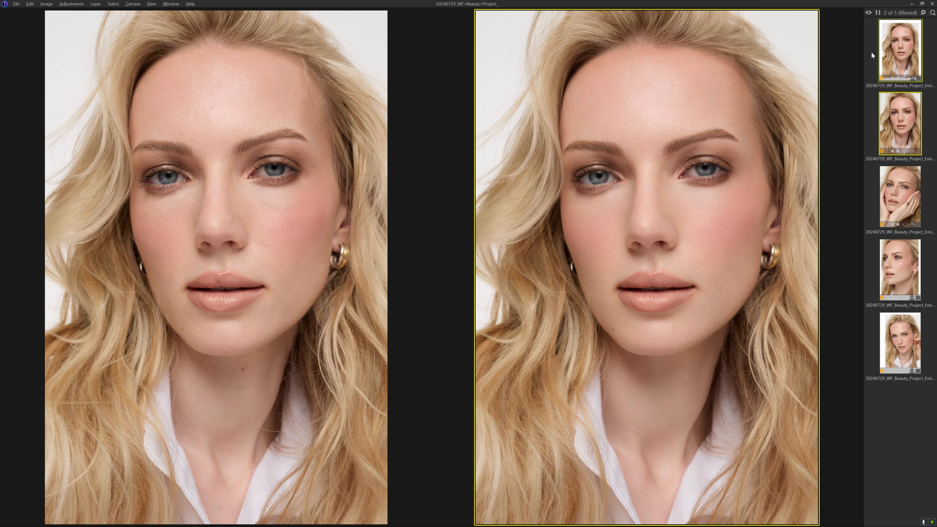
pyautogui.click(871, 55)
pyautogui.click(888, 55)
pyautogui.click(902, 121)
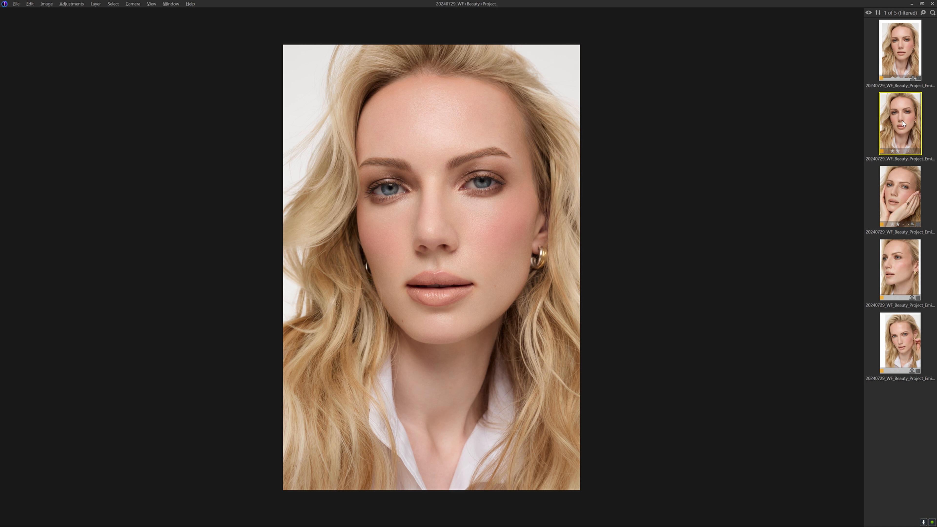
pyautogui.rightClick(684, 174)
pyautogui.click(697, 215)
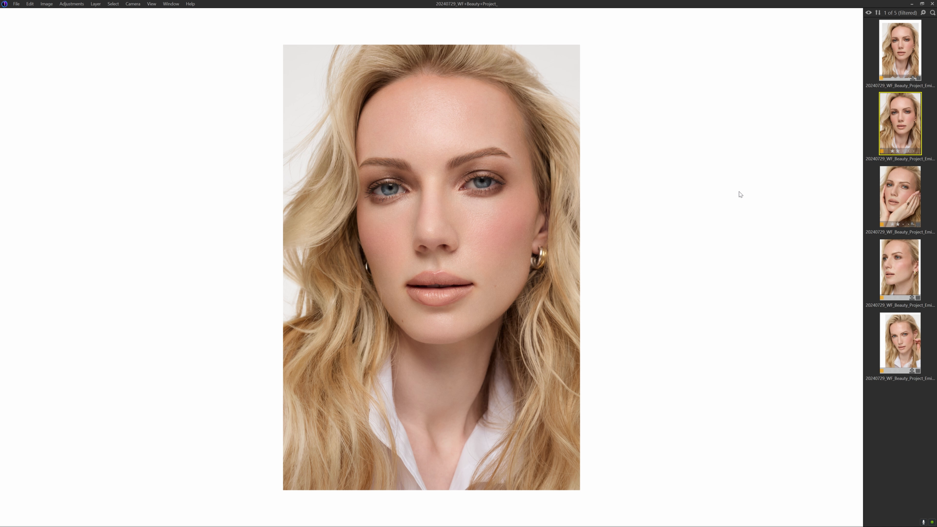